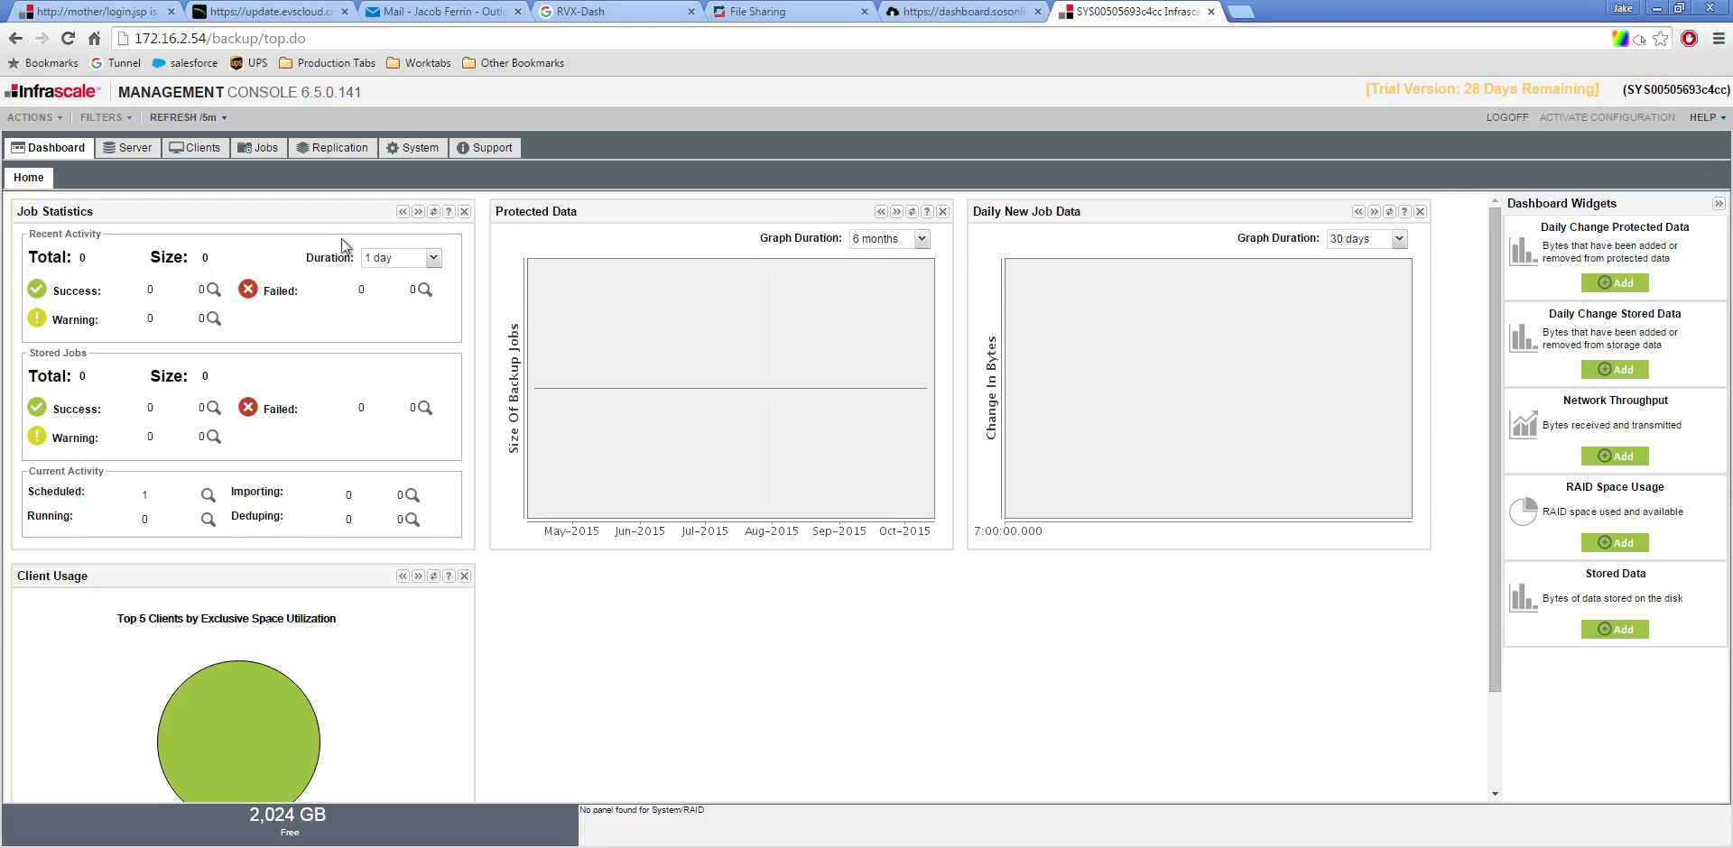
Step: Start a new backup client named Win7 with MS Windows/x64 as its operating system
click(198, 154)
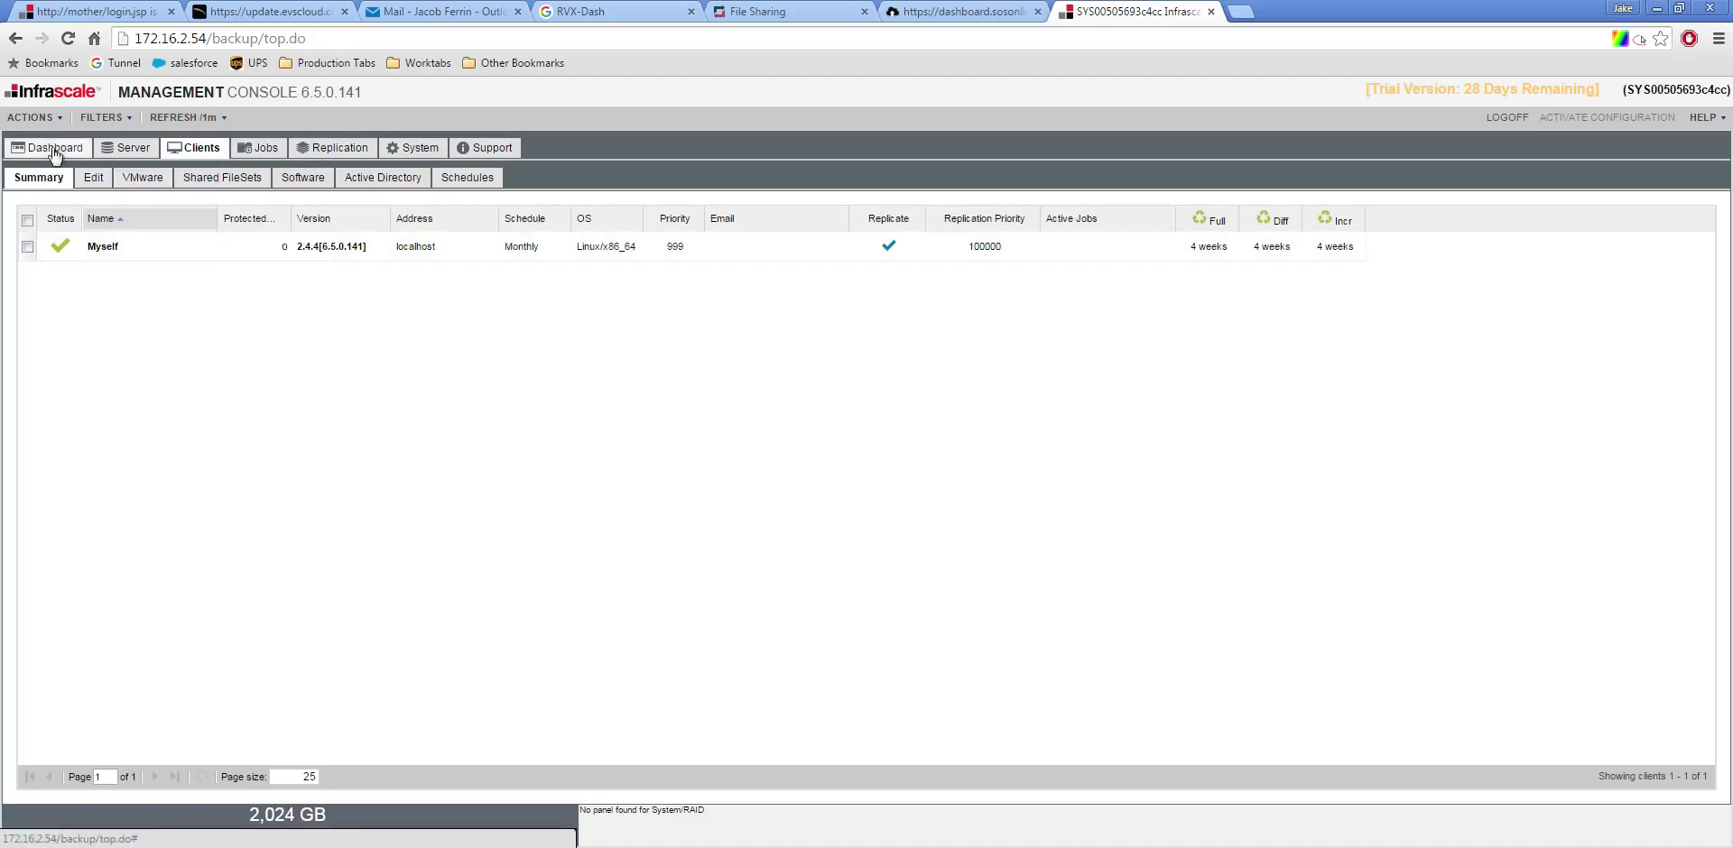
click(58, 119)
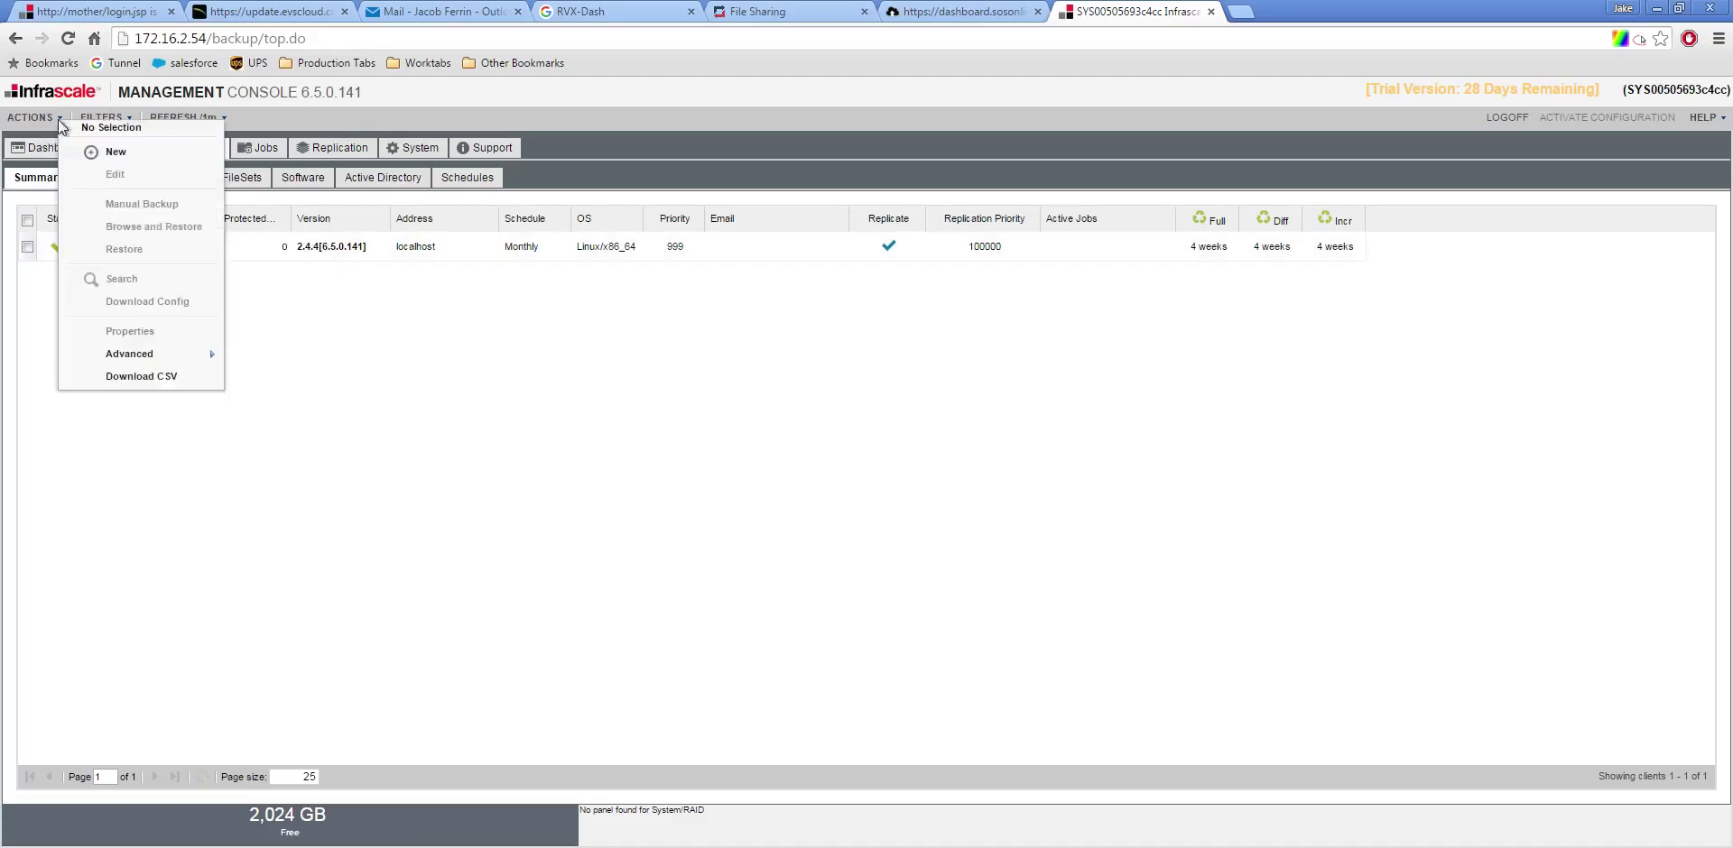
click(103, 155)
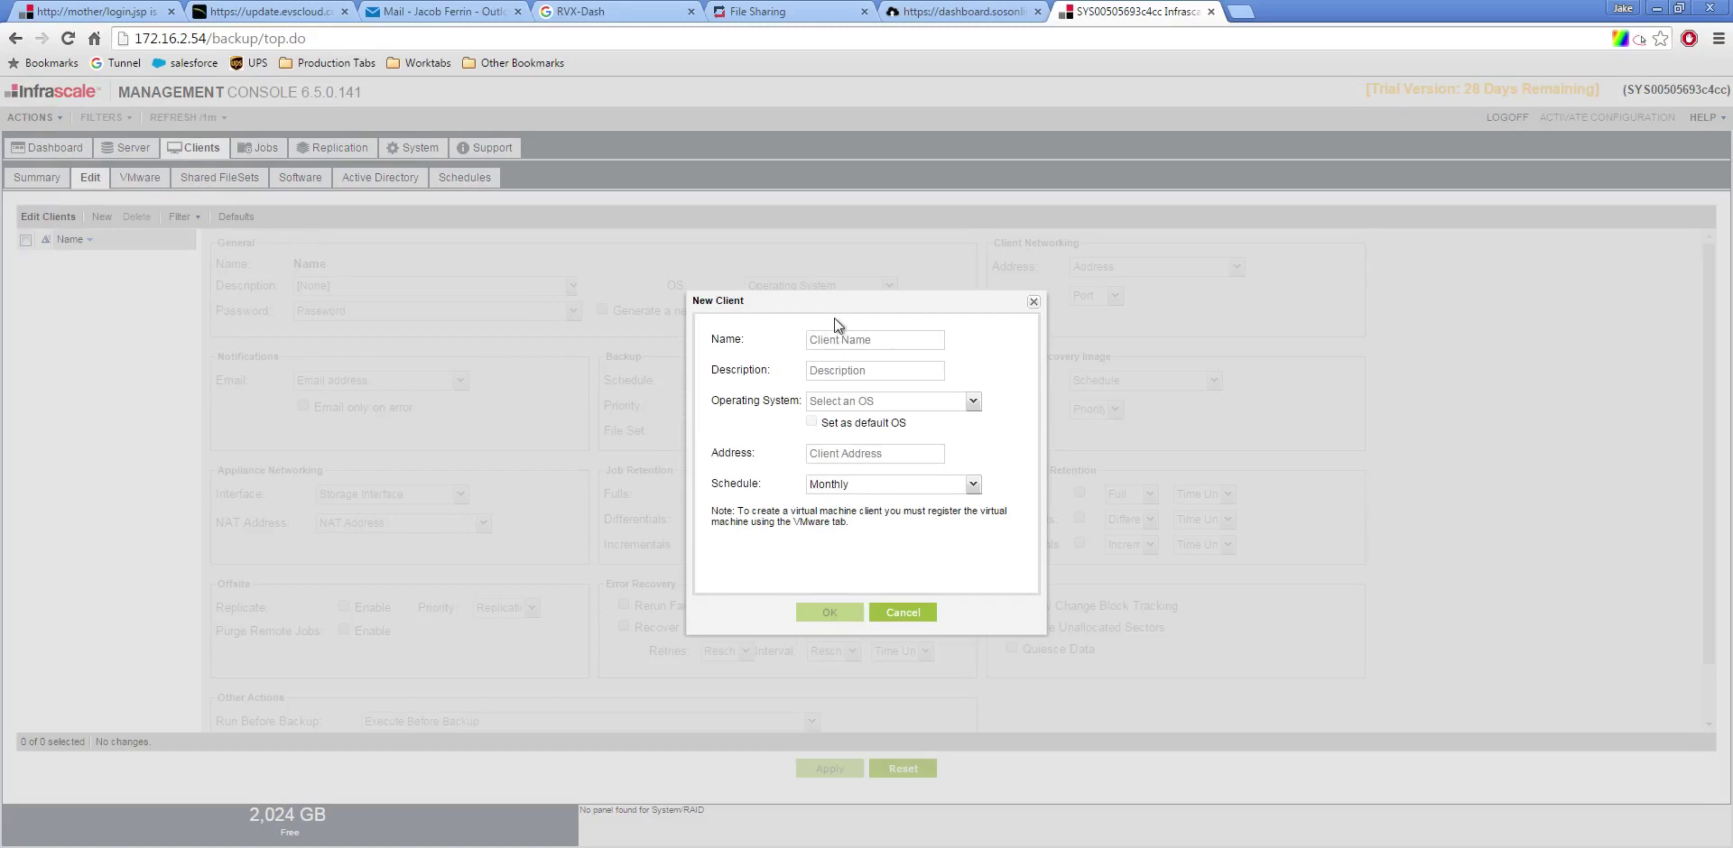
click(900, 341)
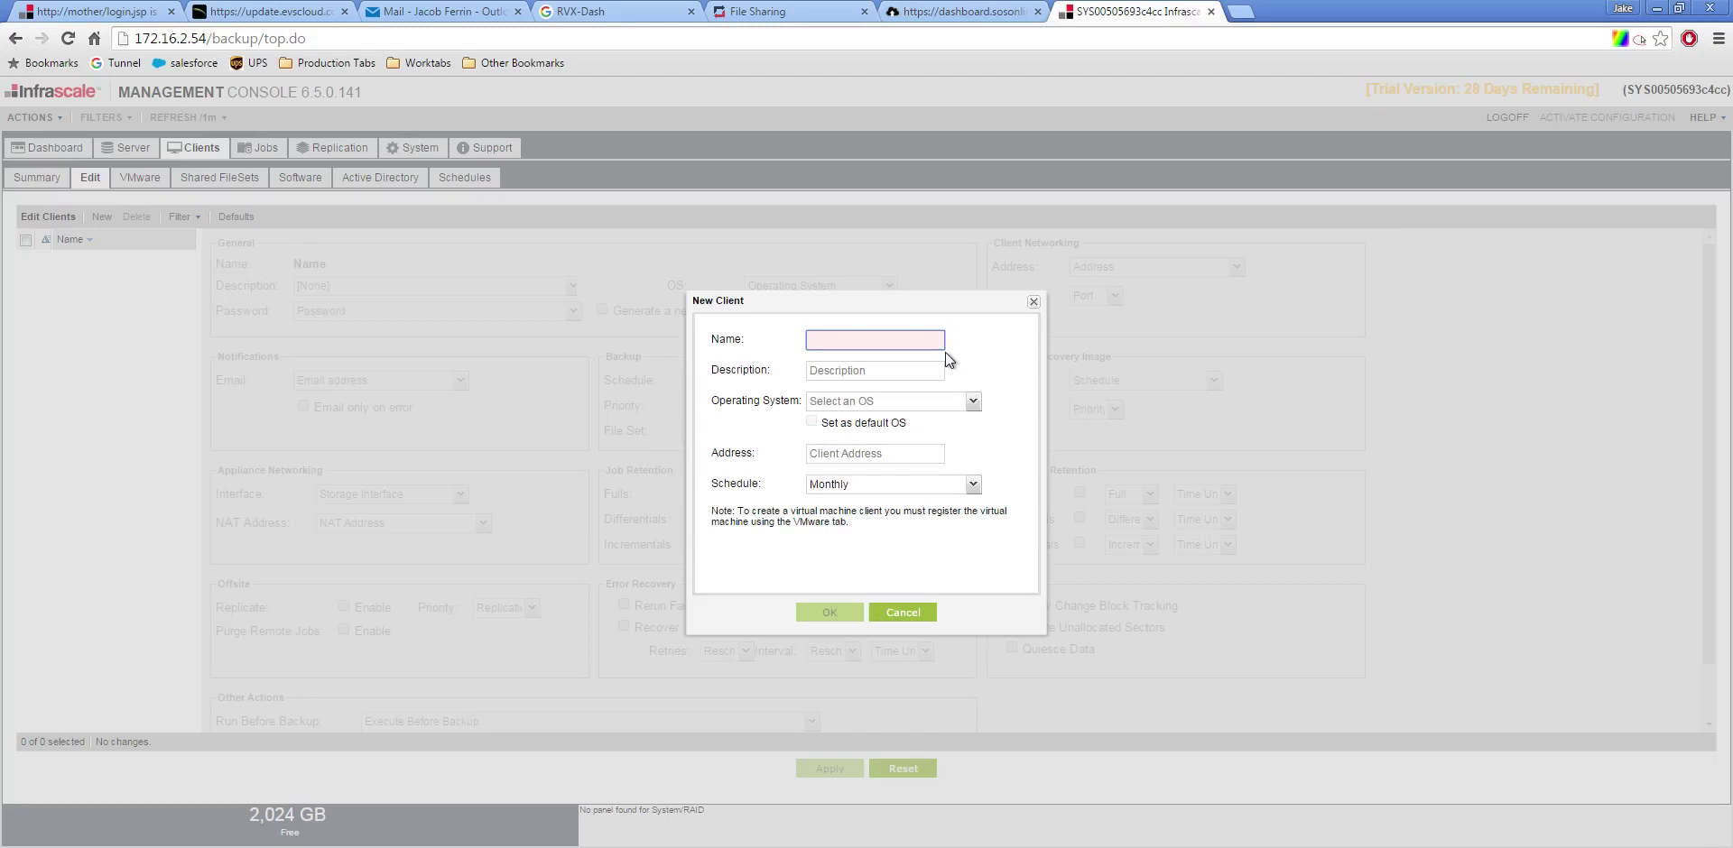
text(W)
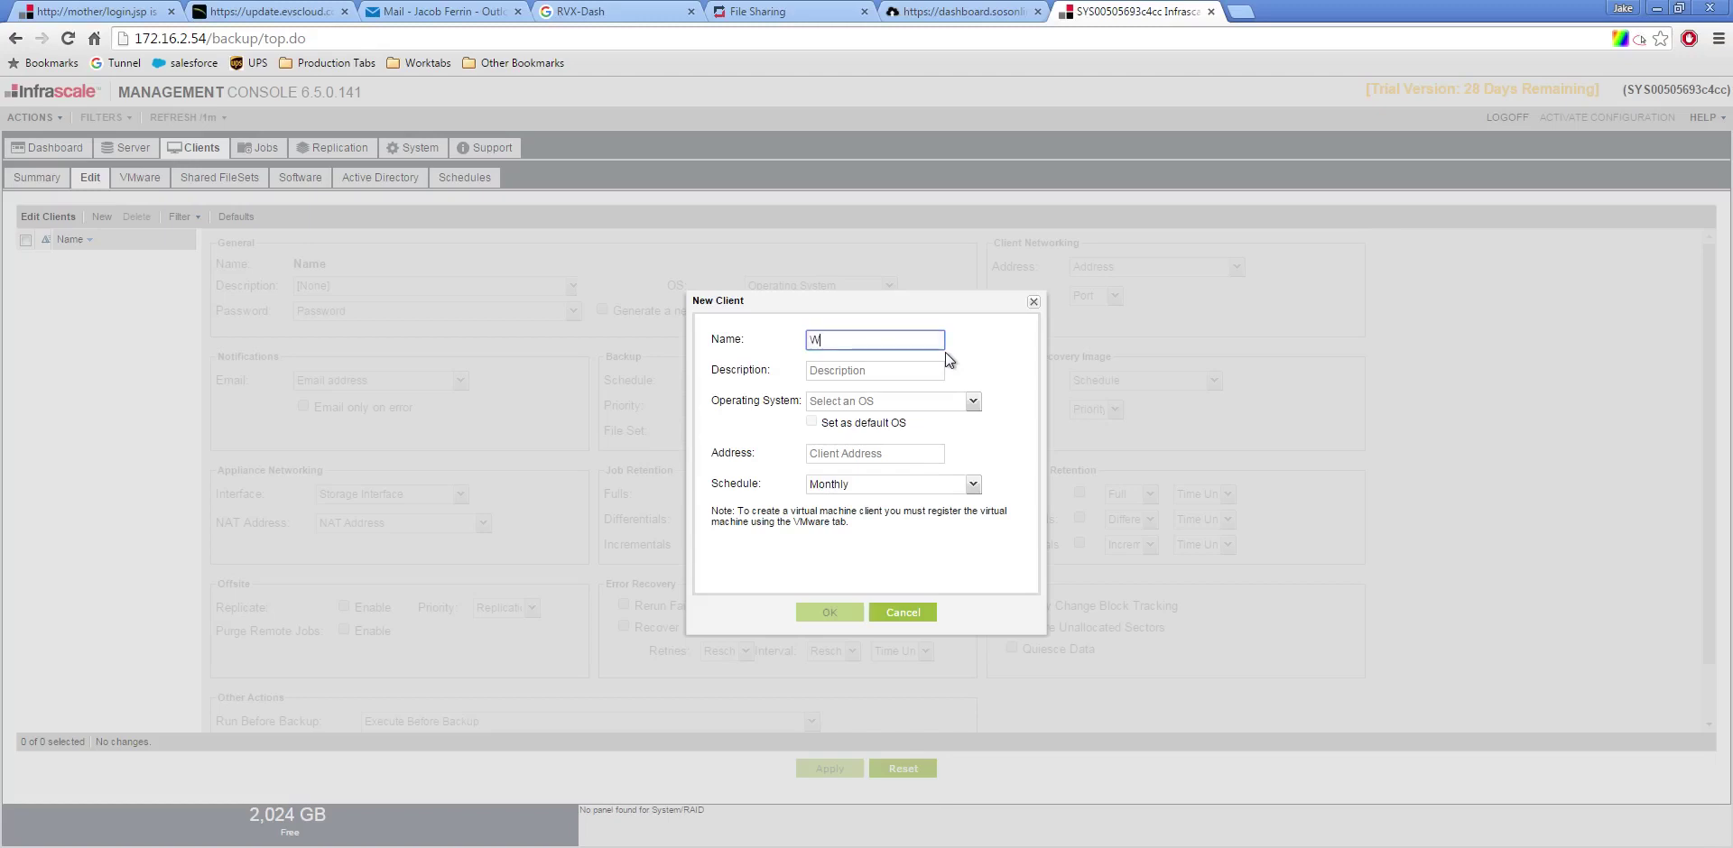
text(in7)
click(922, 369)
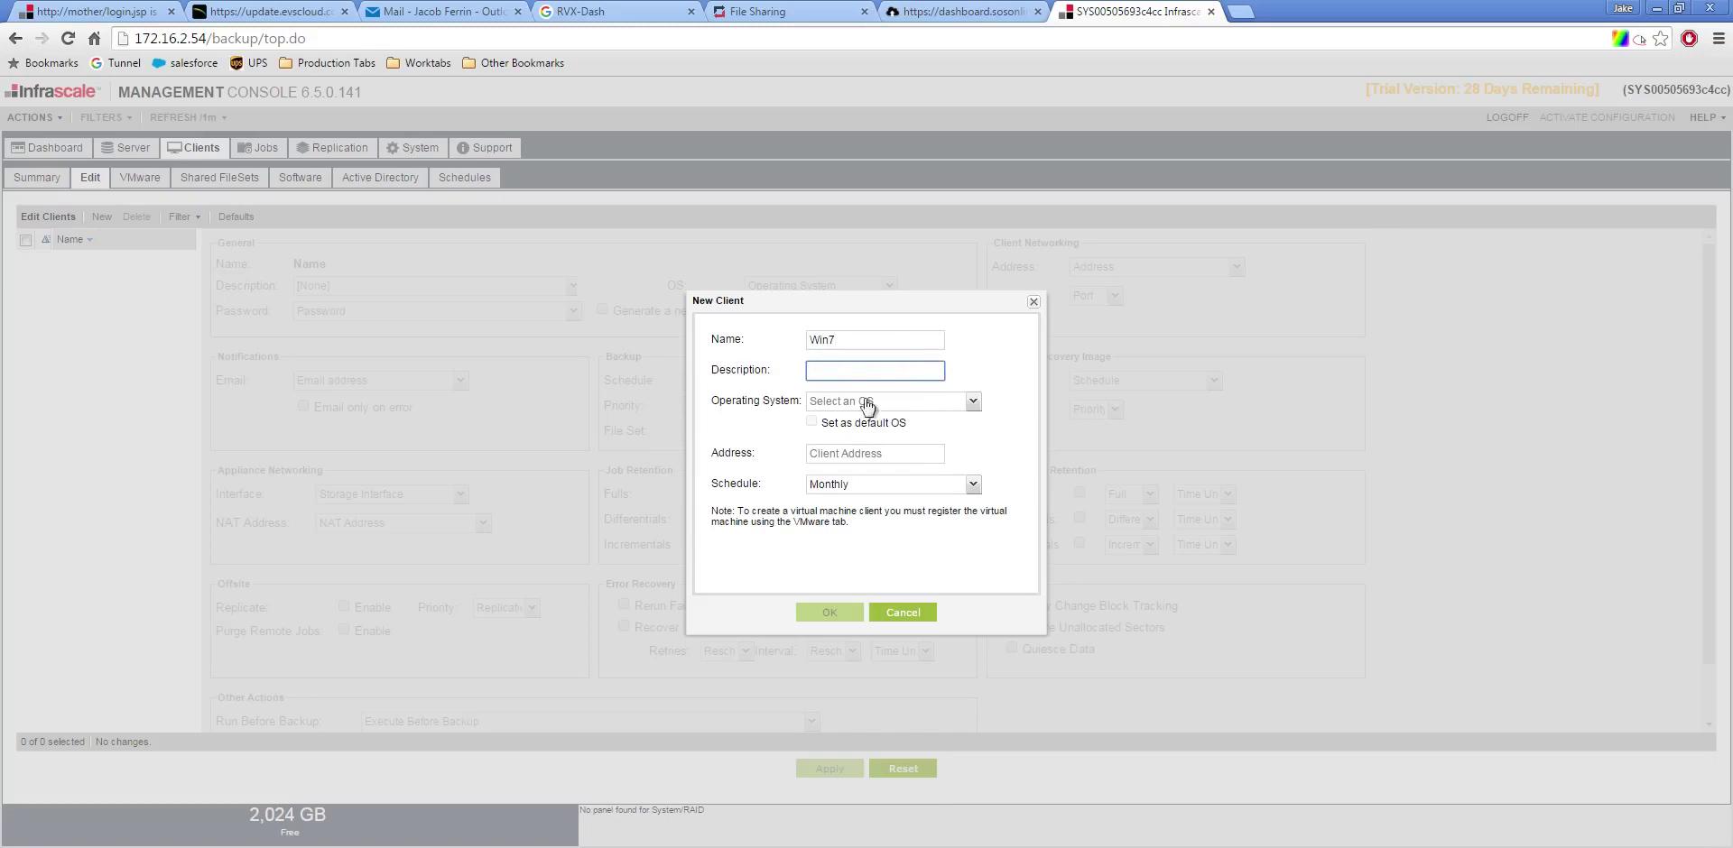
click(930, 406)
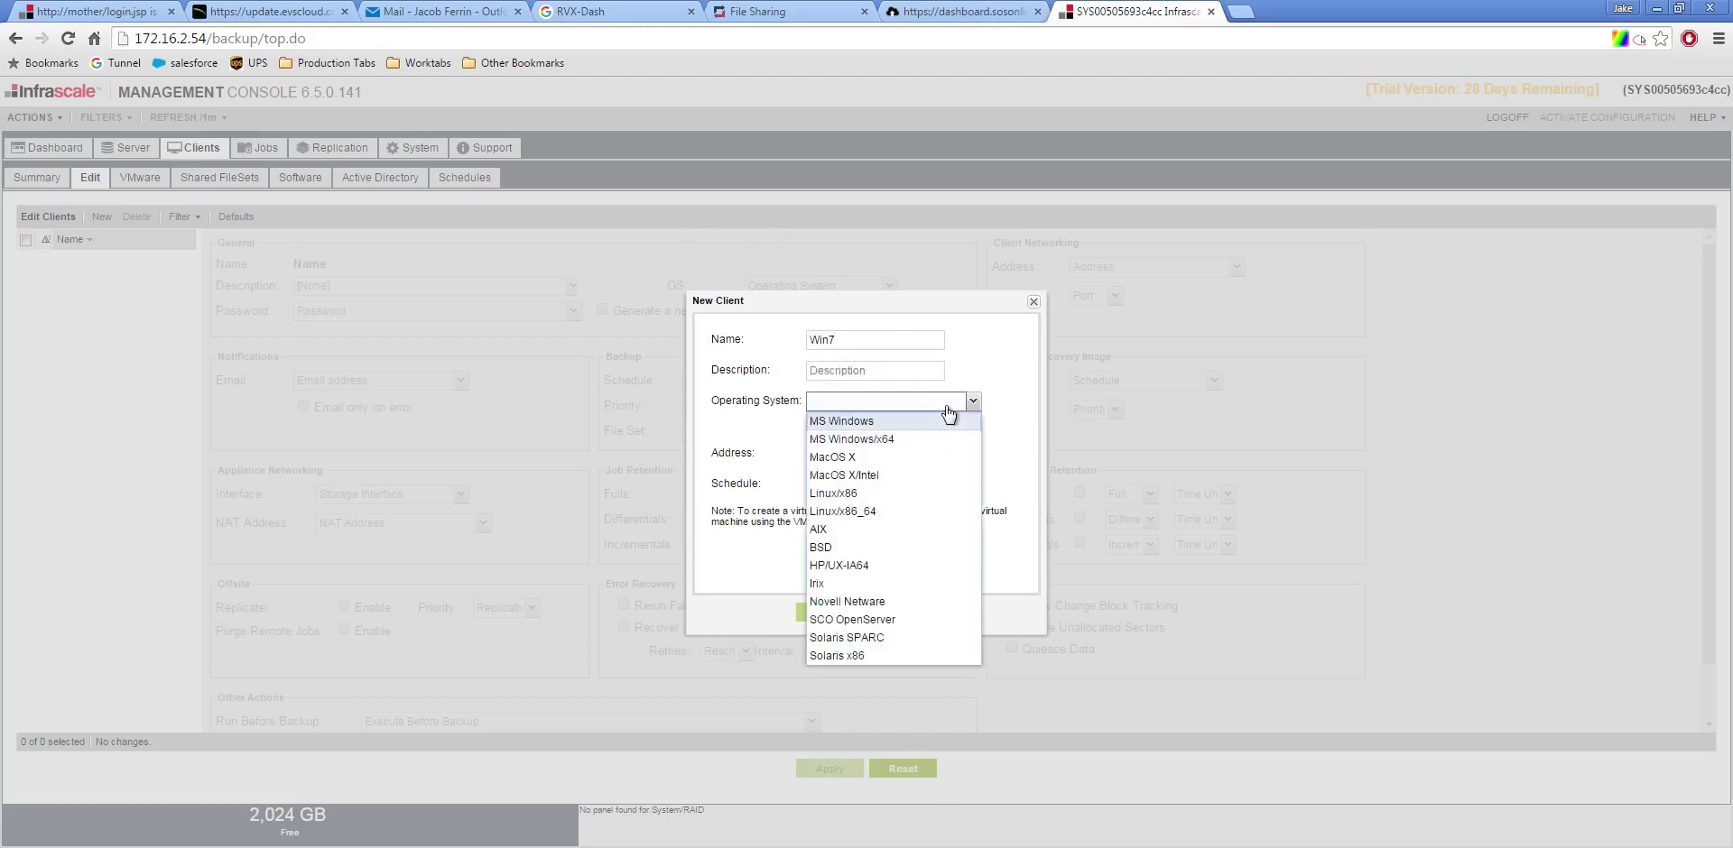
click(866, 438)
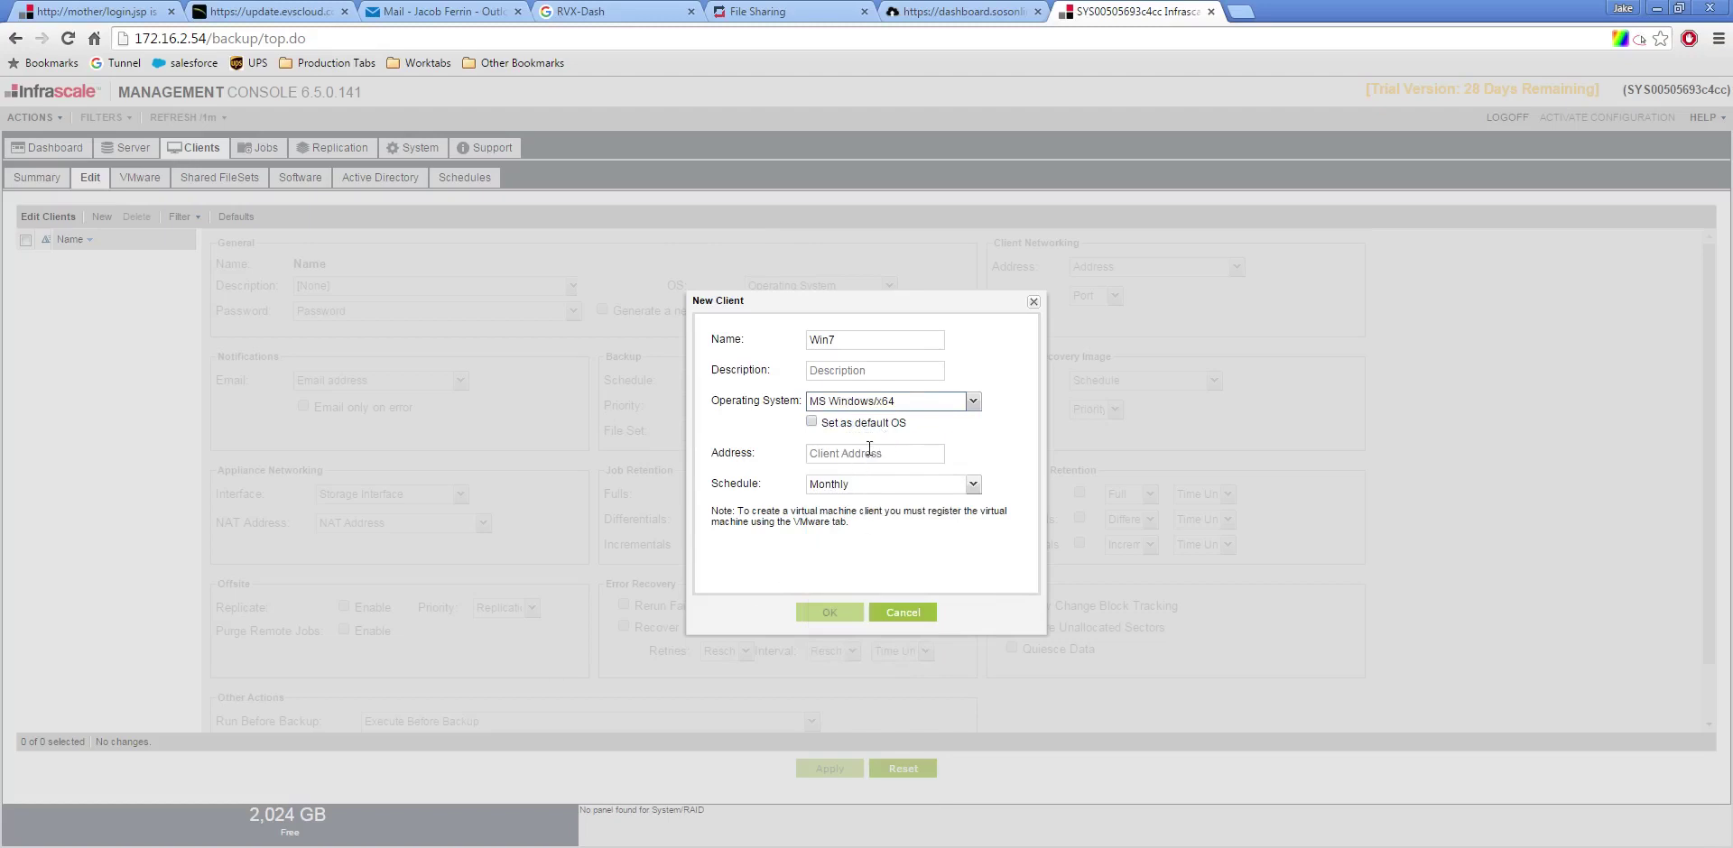
Step: Open a Windows Command Prompt and run ipconfig to look up this computer's IPv4 address
click(3, 832)
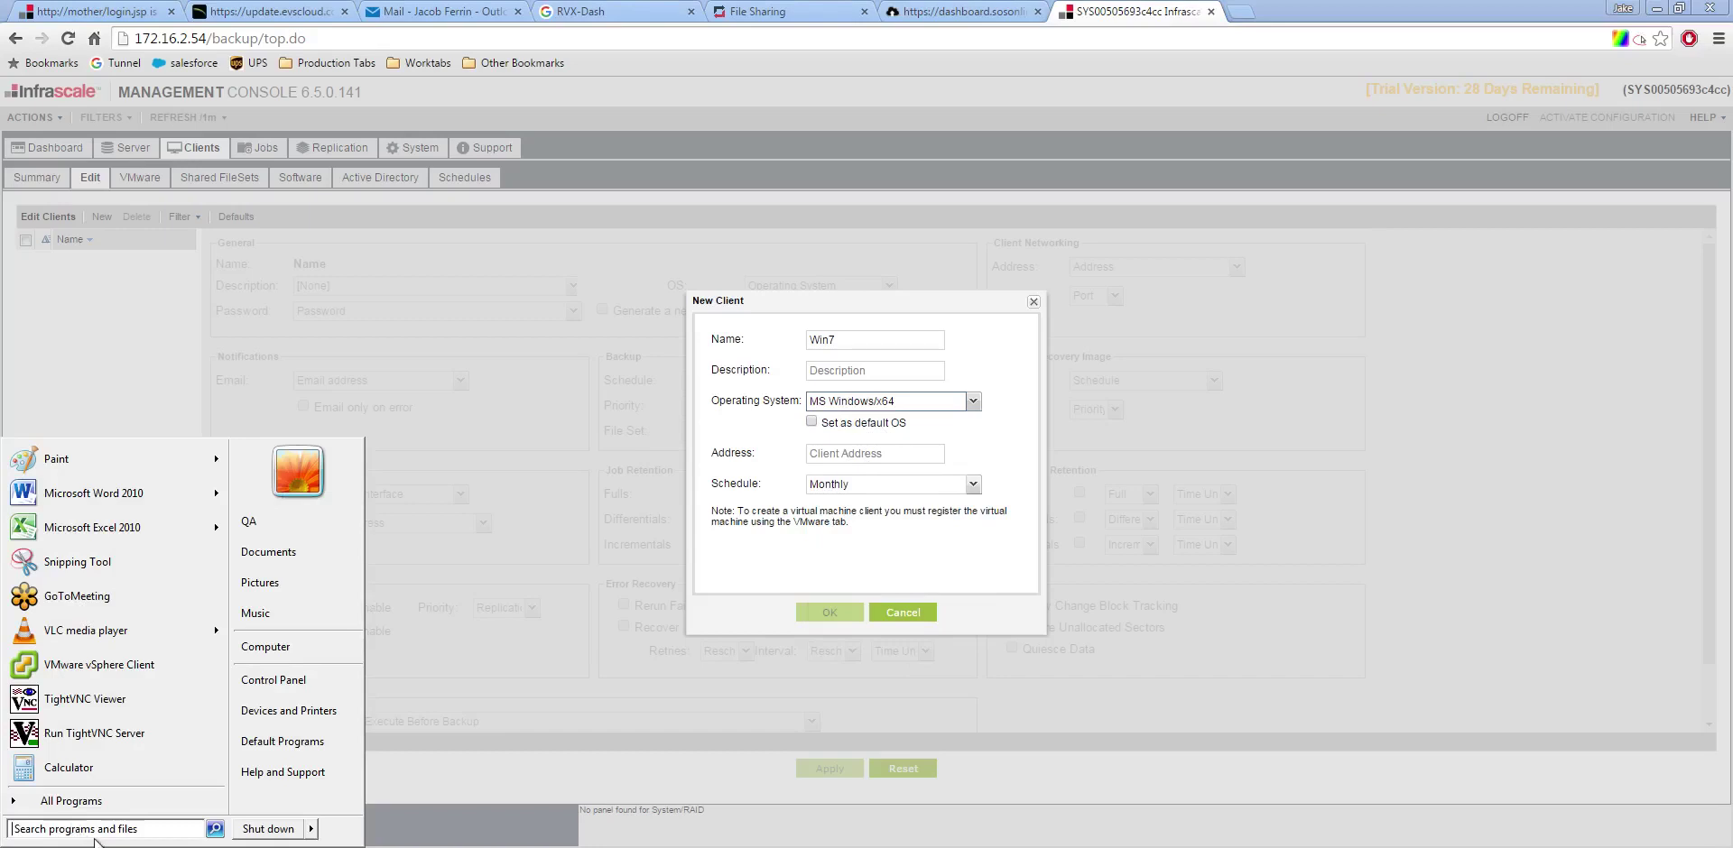
click(106, 831)
text(cmd)
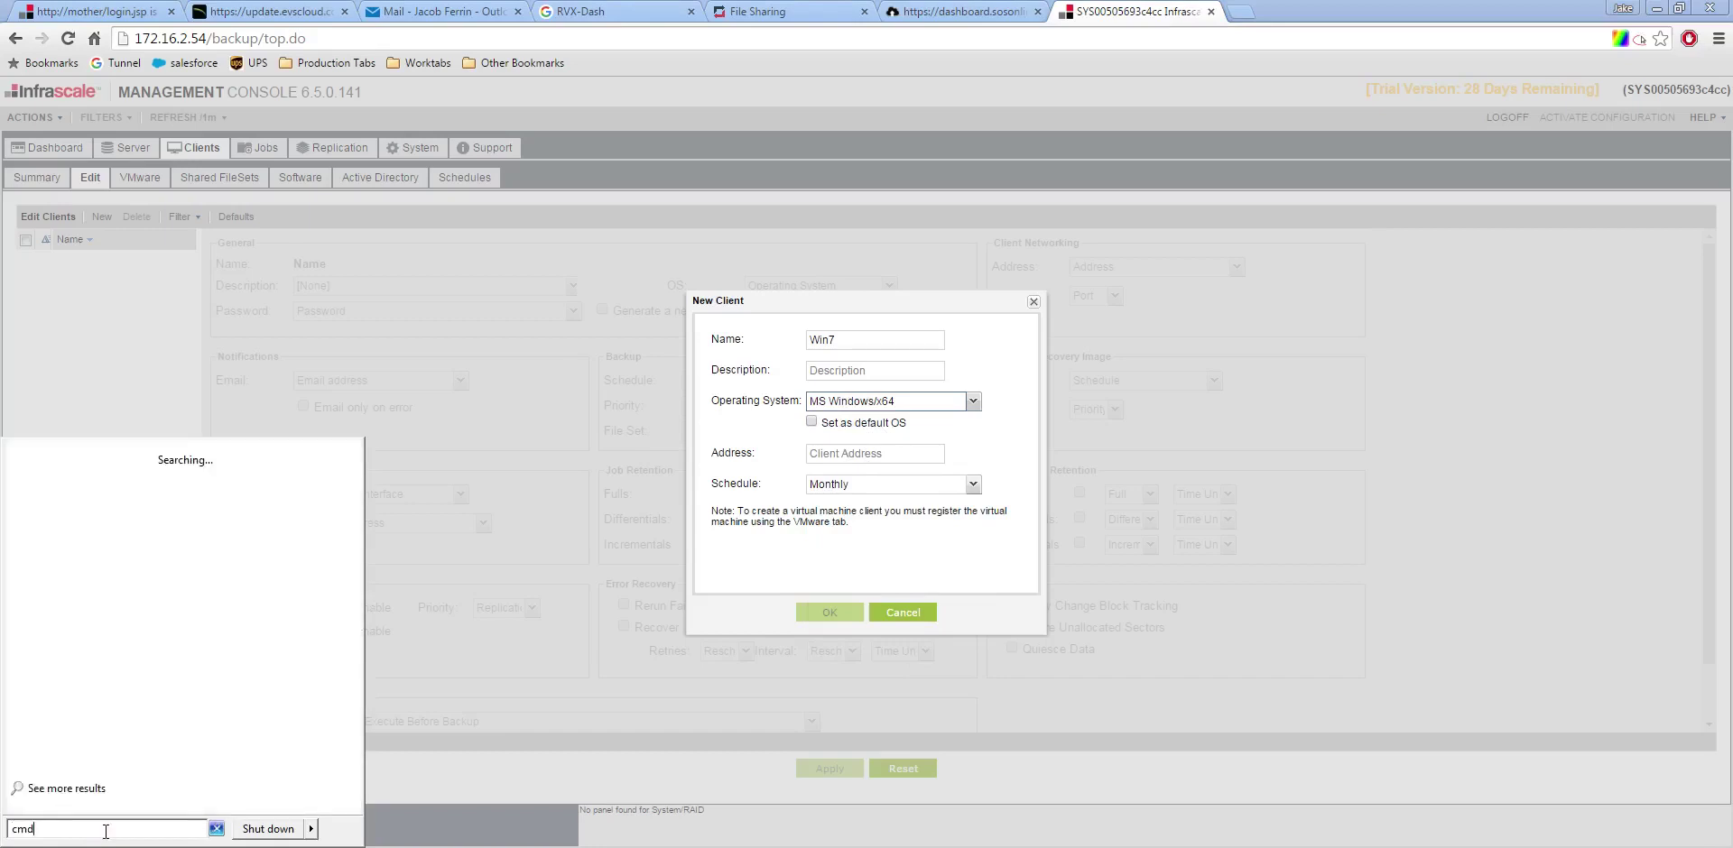
key(Return)
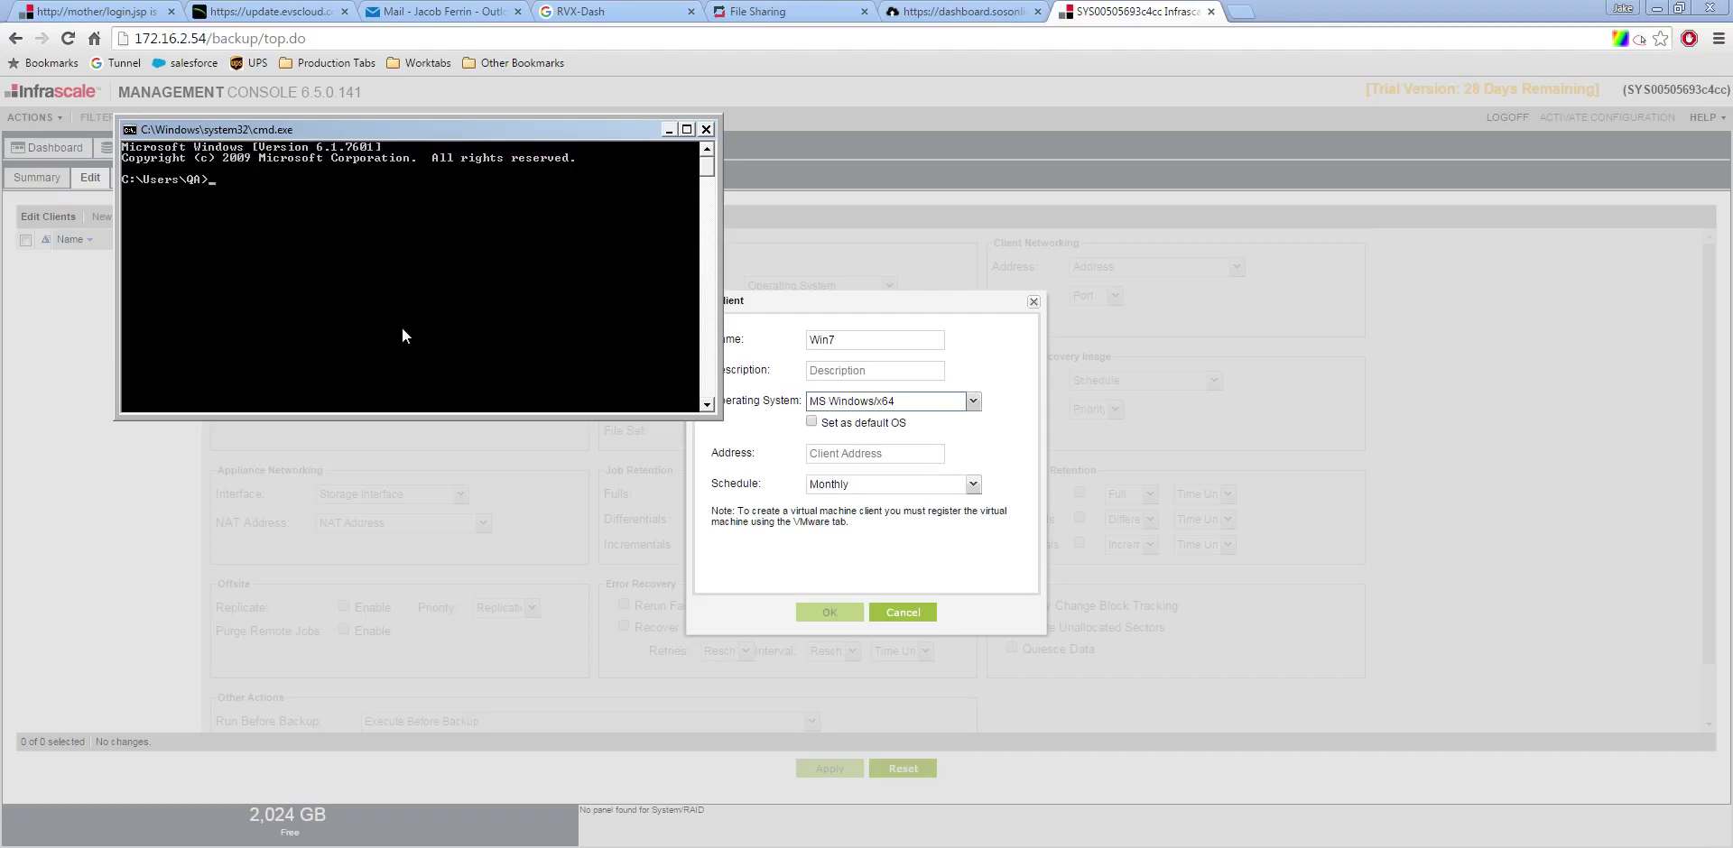
text(ipconfig)
key(Return)
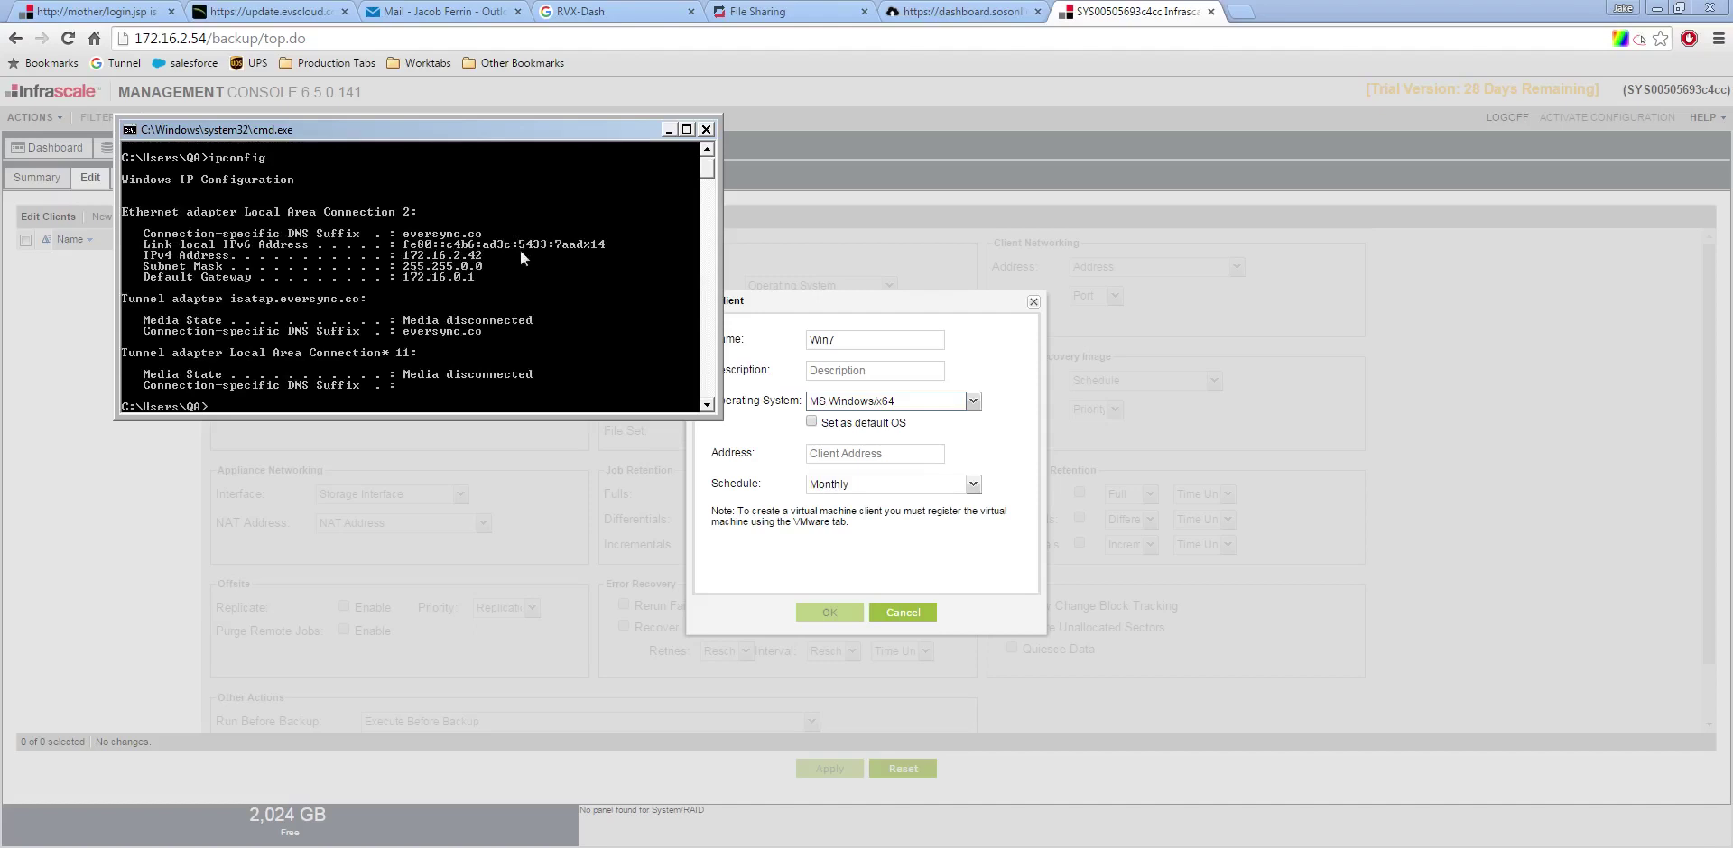
Step: Set the new client's address to 172.16.2.42 and its schedule to Weekly
click(891, 454)
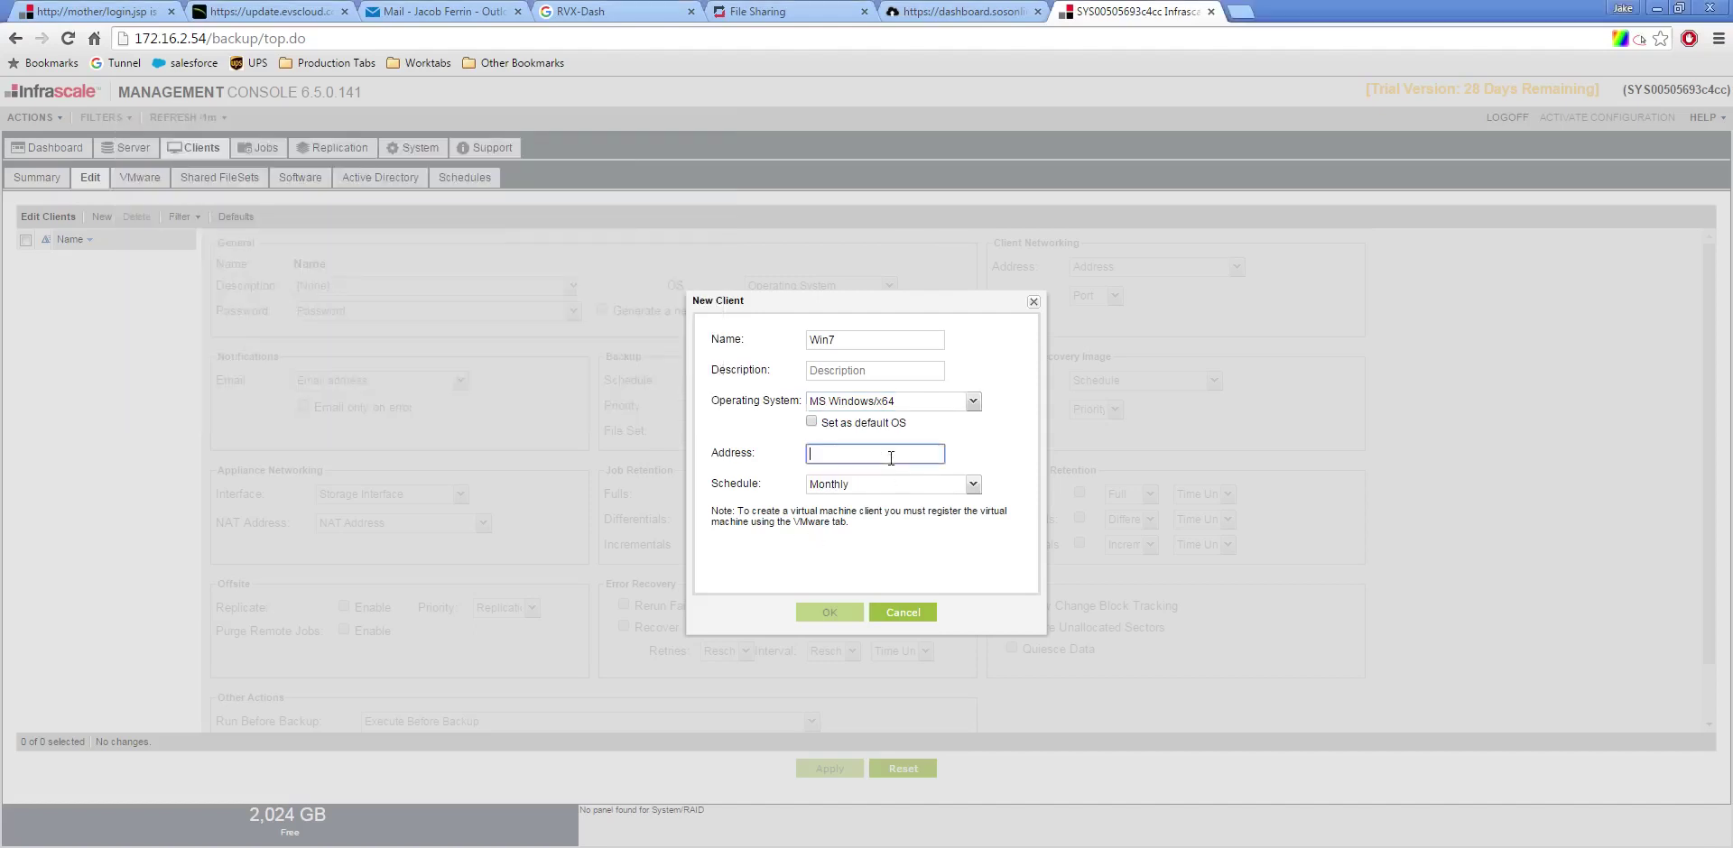
text(172.16)
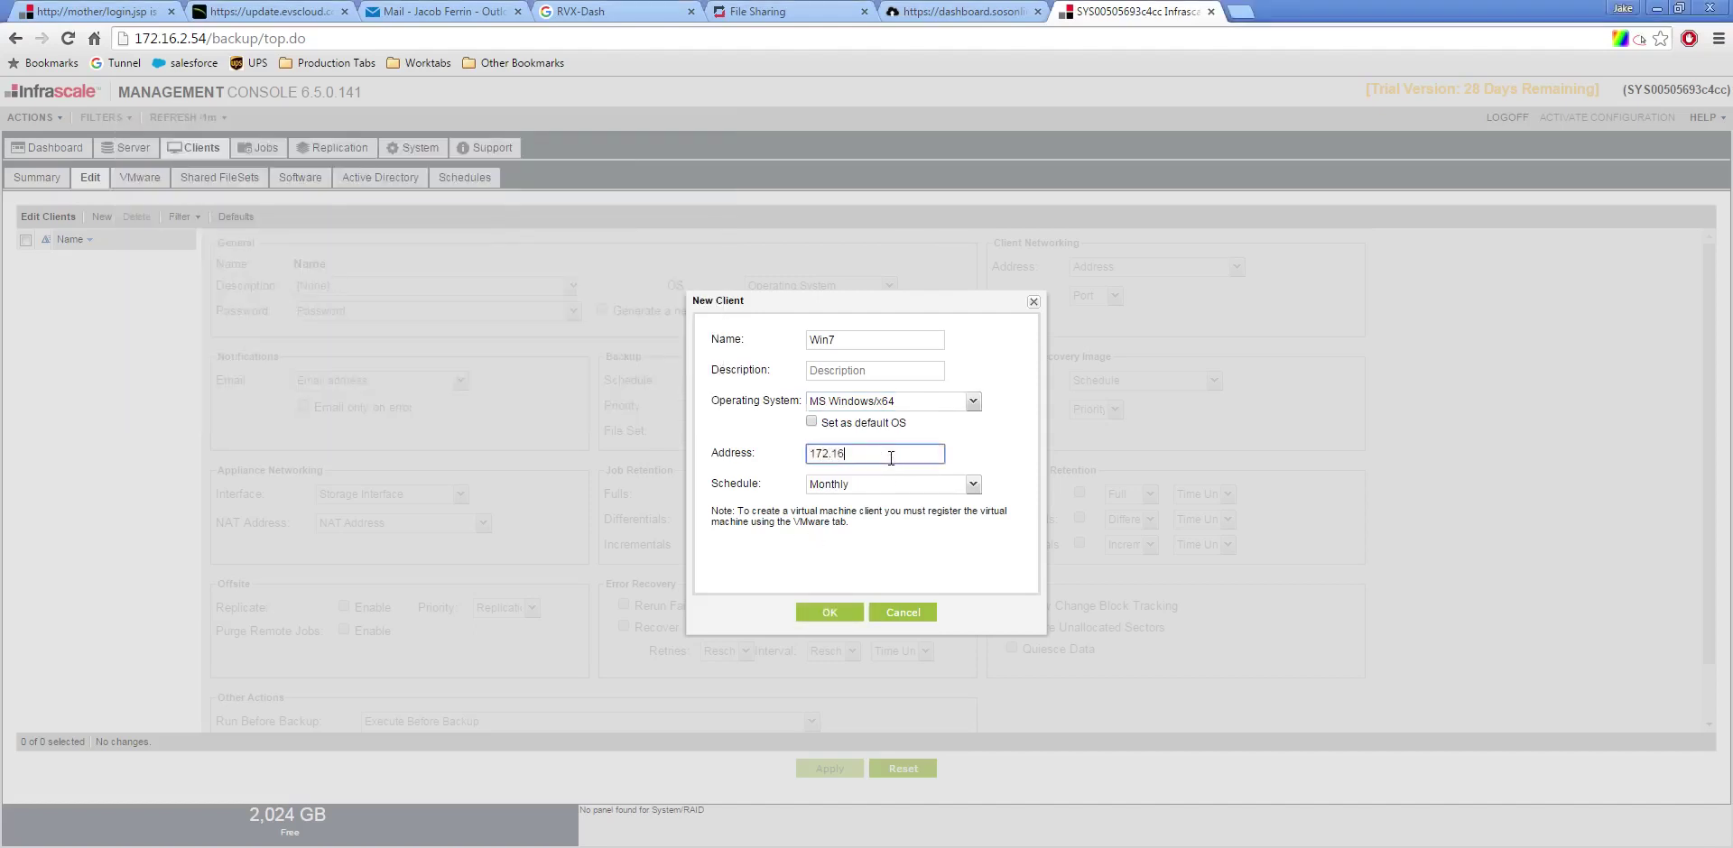
text(.2.42)
click(859, 491)
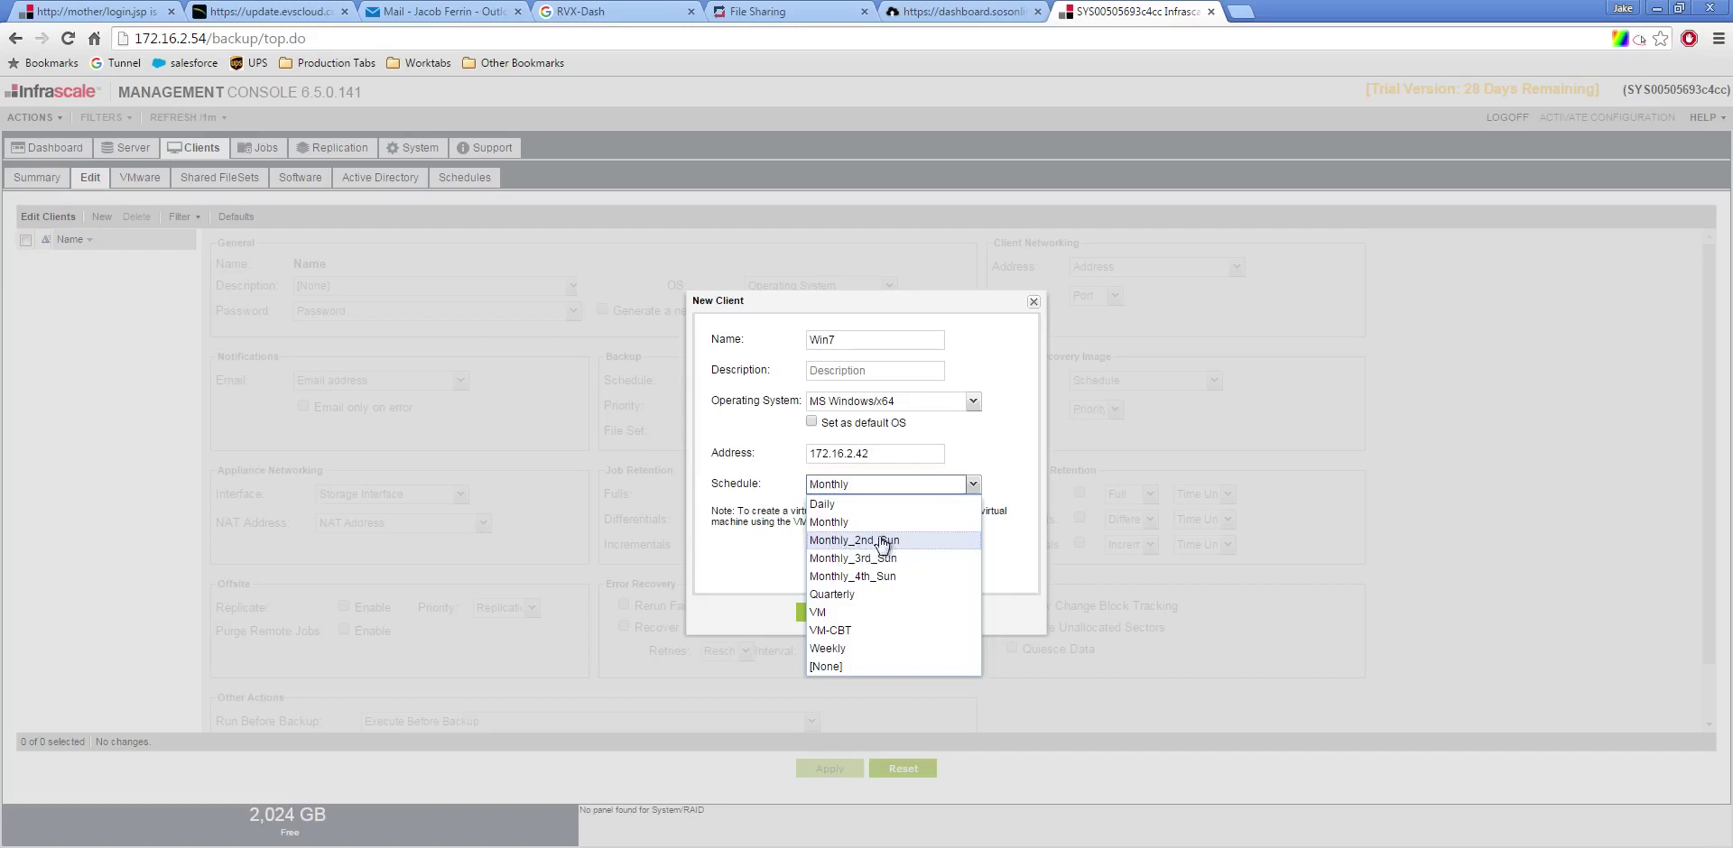
click(843, 650)
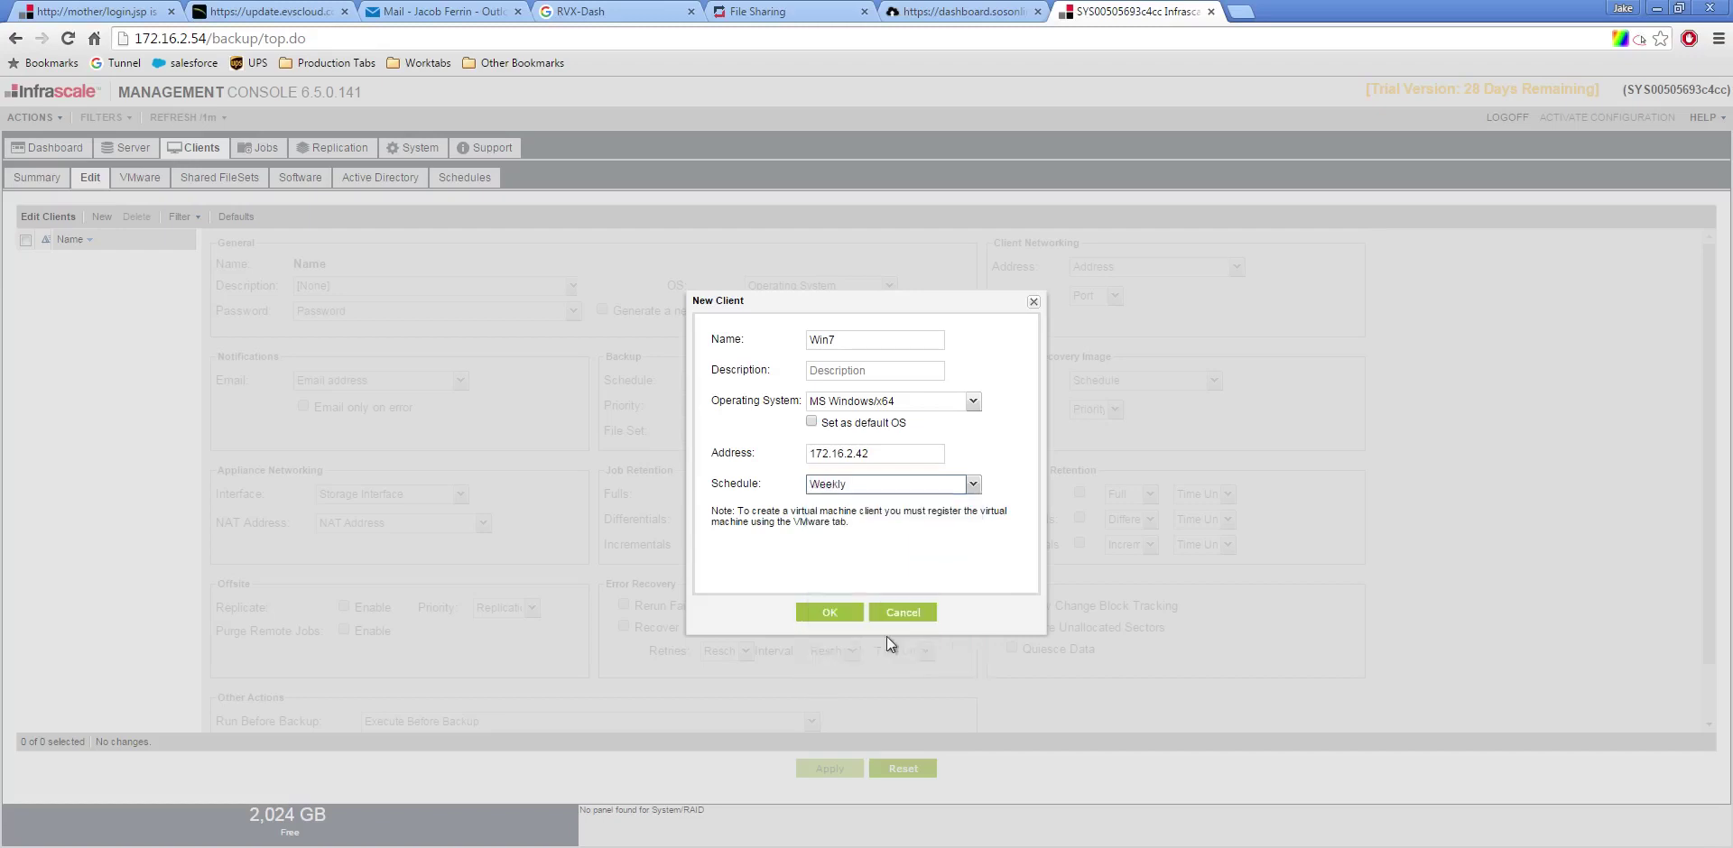
Step: Create the Win7 client and activate the changed configuration
click(828, 614)
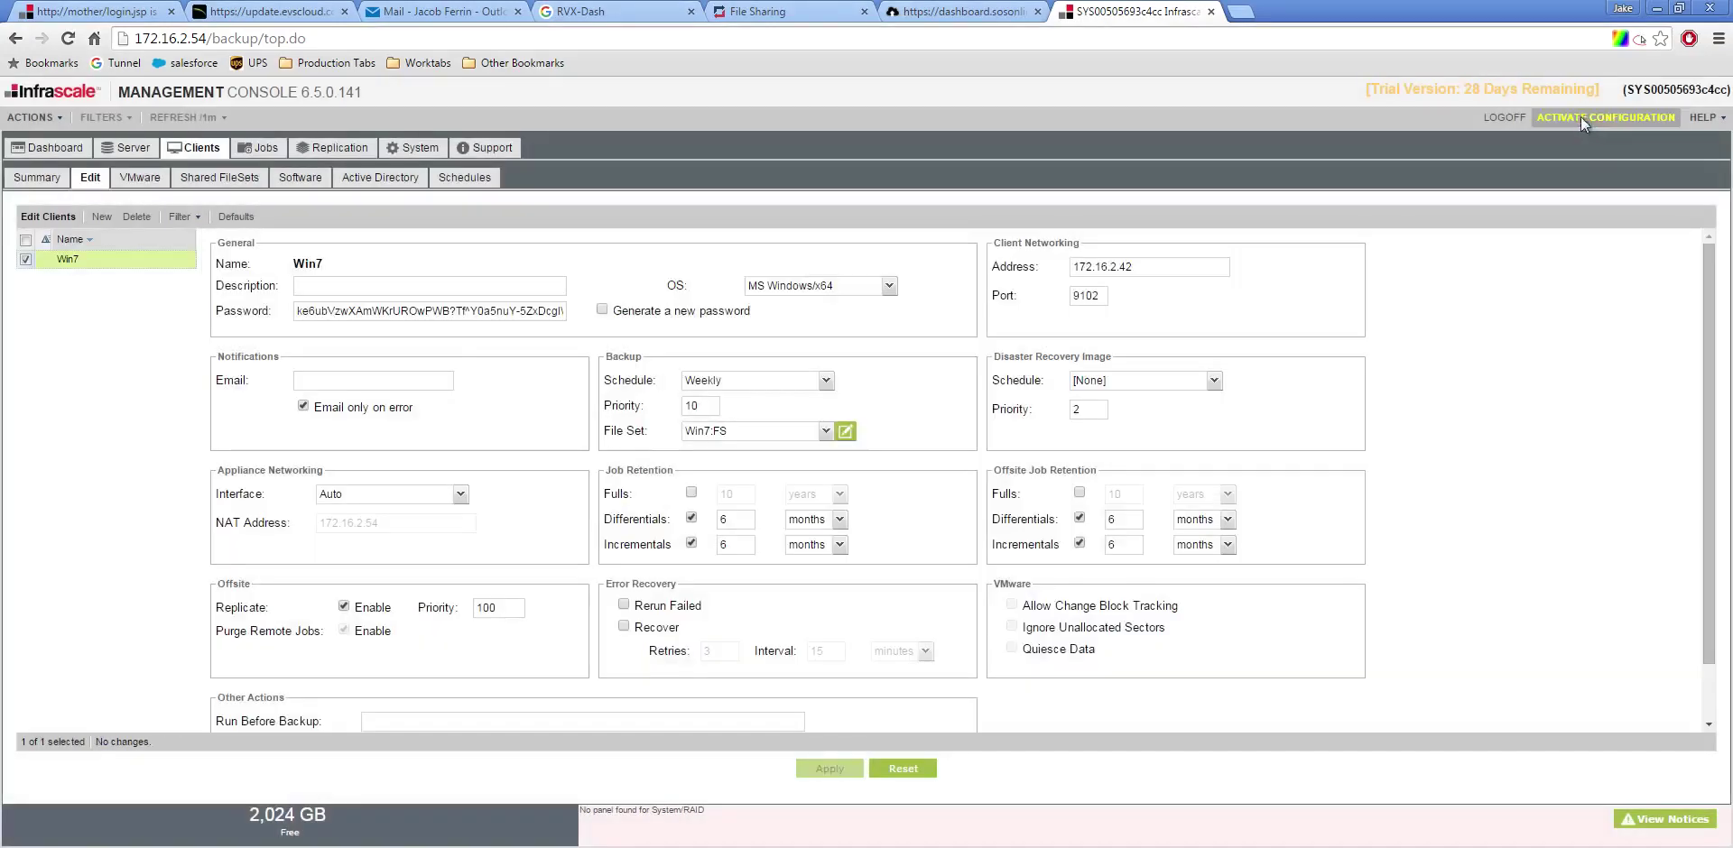
click(1579, 117)
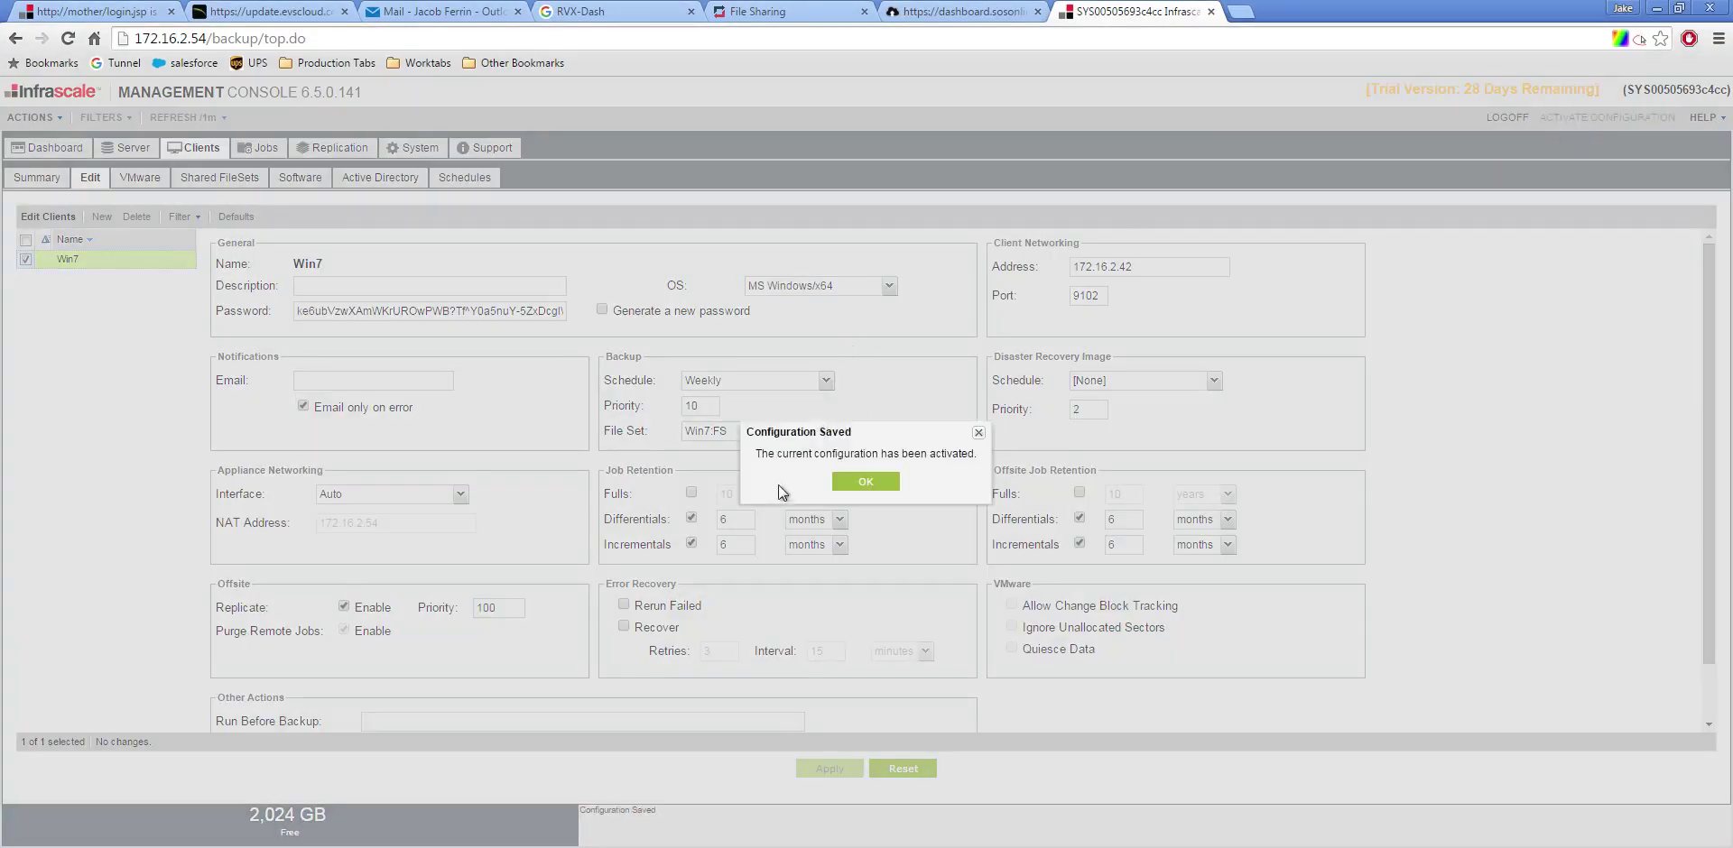
click(873, 481)
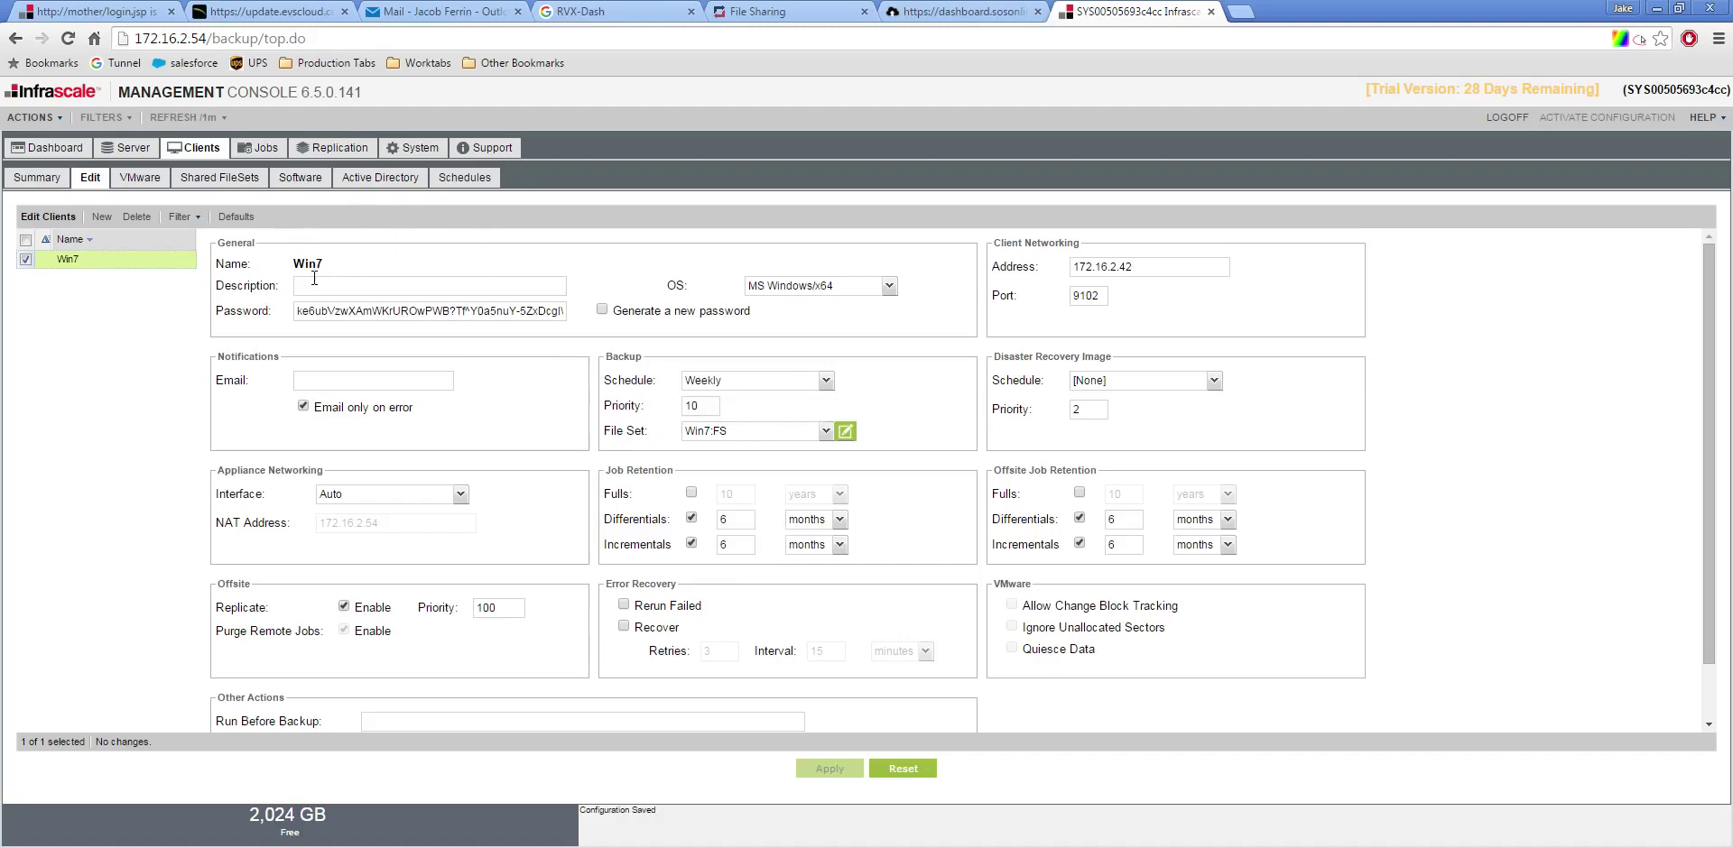
Step: Download the Microsoft Windows (64Bit) client software and save the installer to the Desktop
click(302, 179)
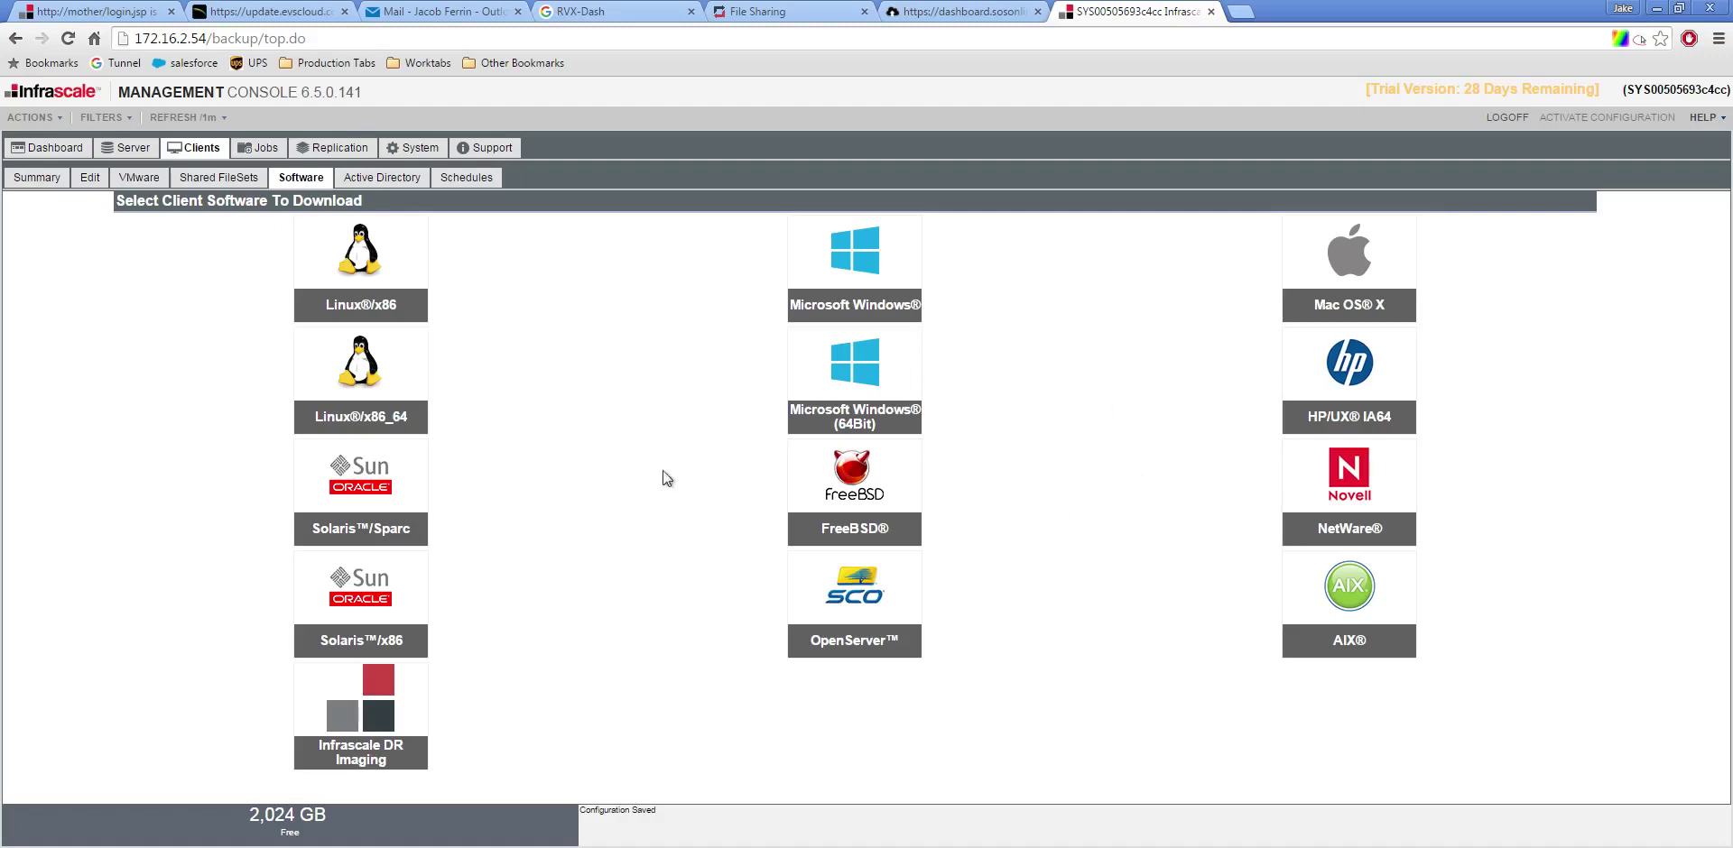
right_click(846, 370)
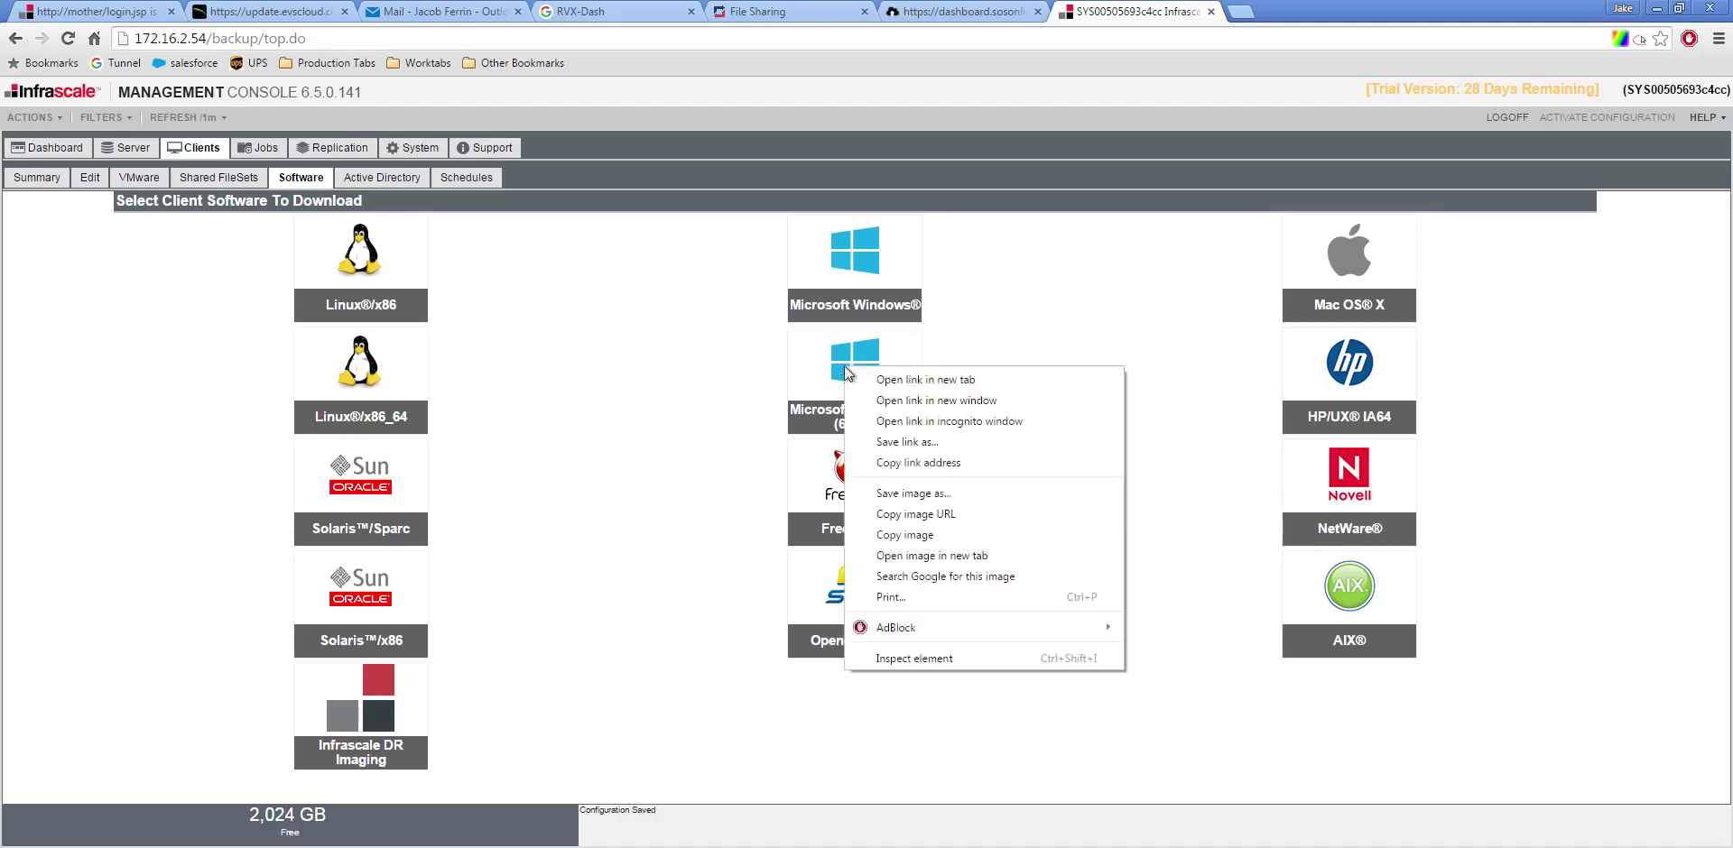
click(880, 442)
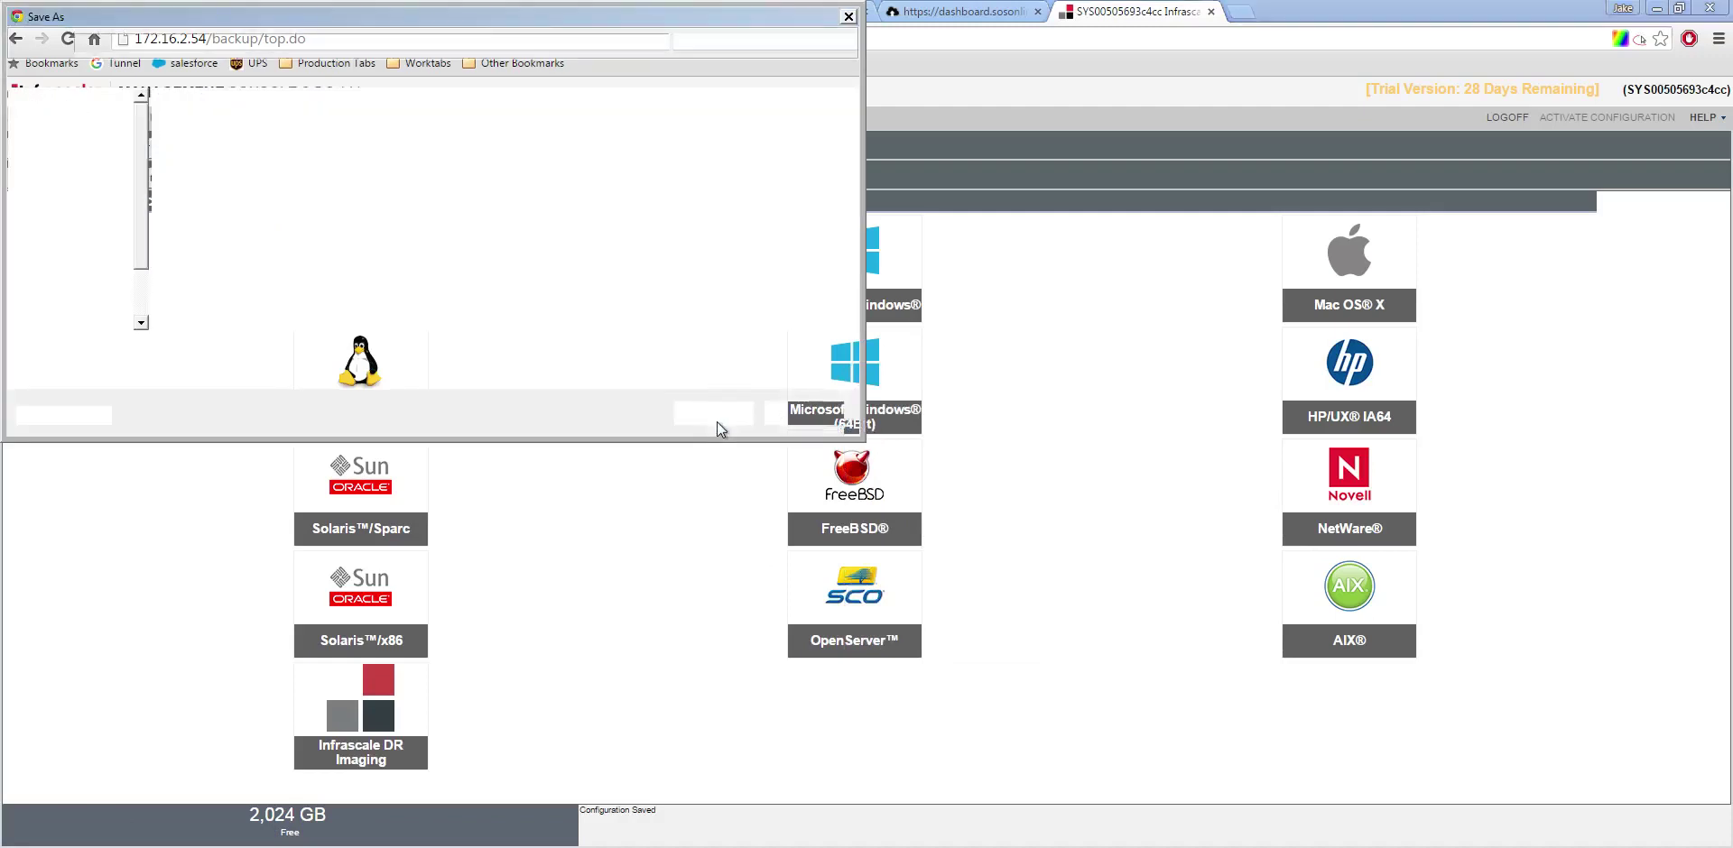
click(65, 146)
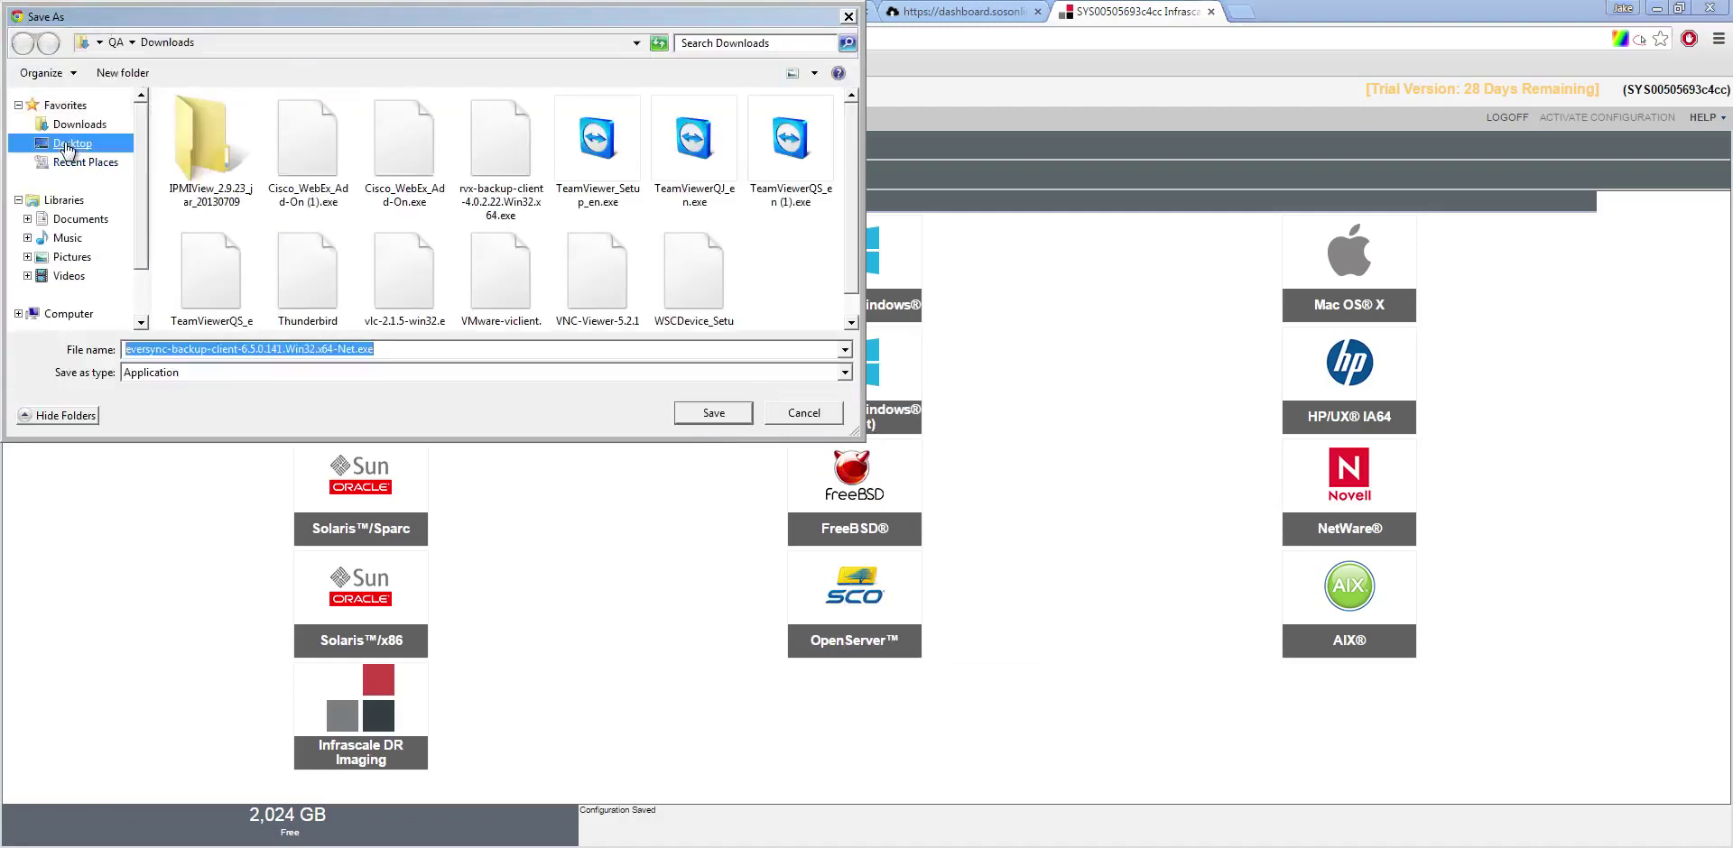
click(708, 414)
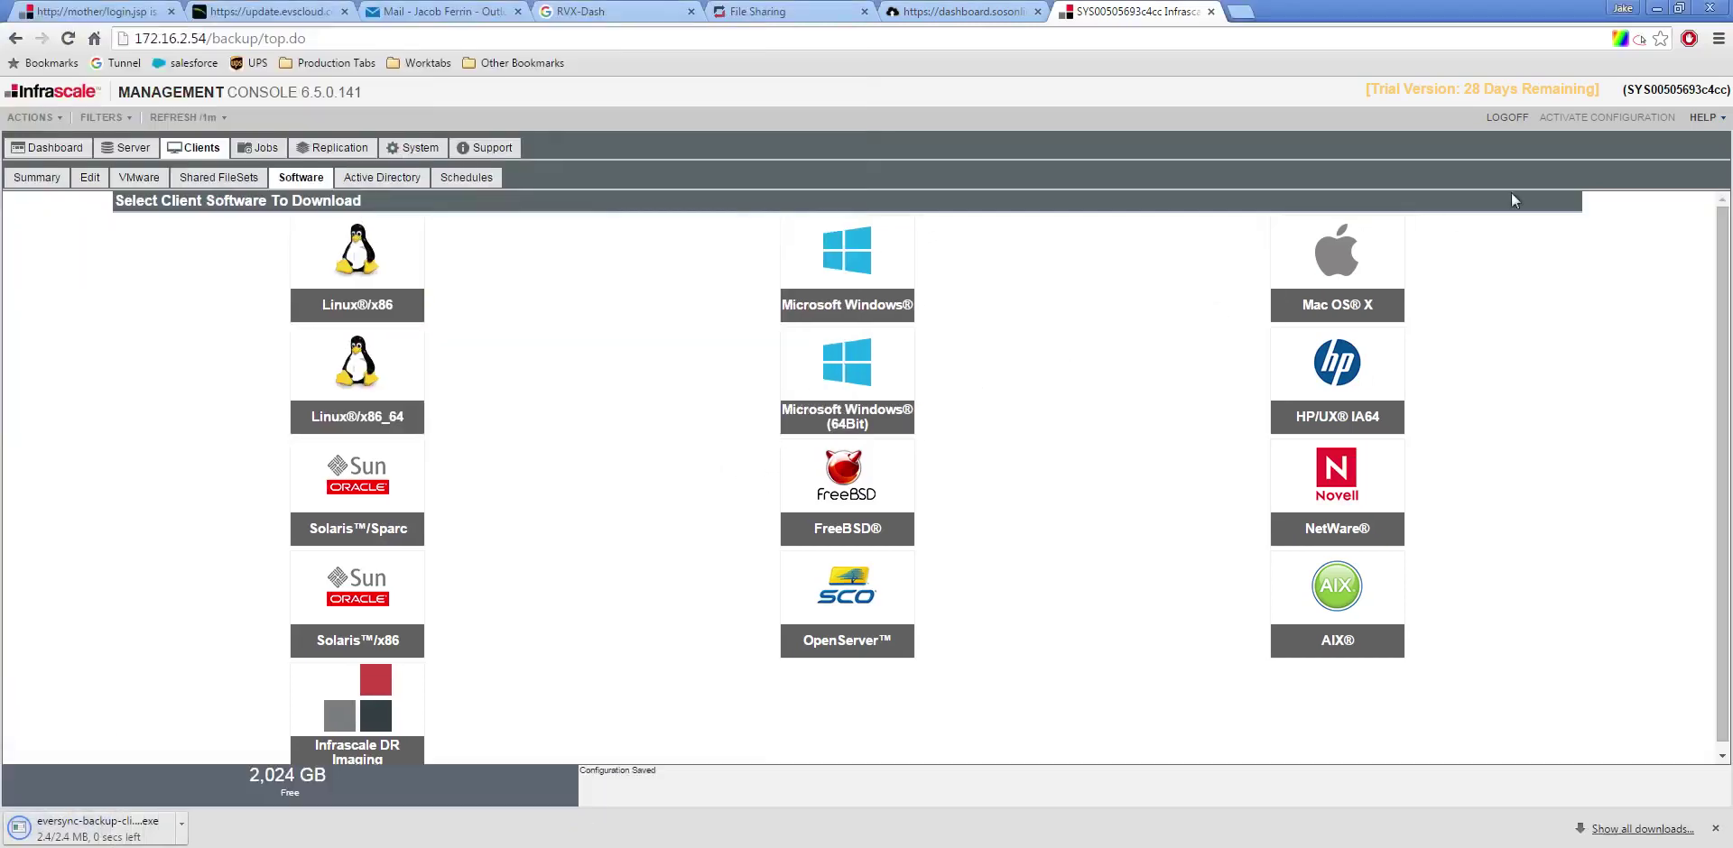
Step: Minimize the browser, close the Command Prompt, and run the downloaded backup client installer from the desktop
click(1655, 11)
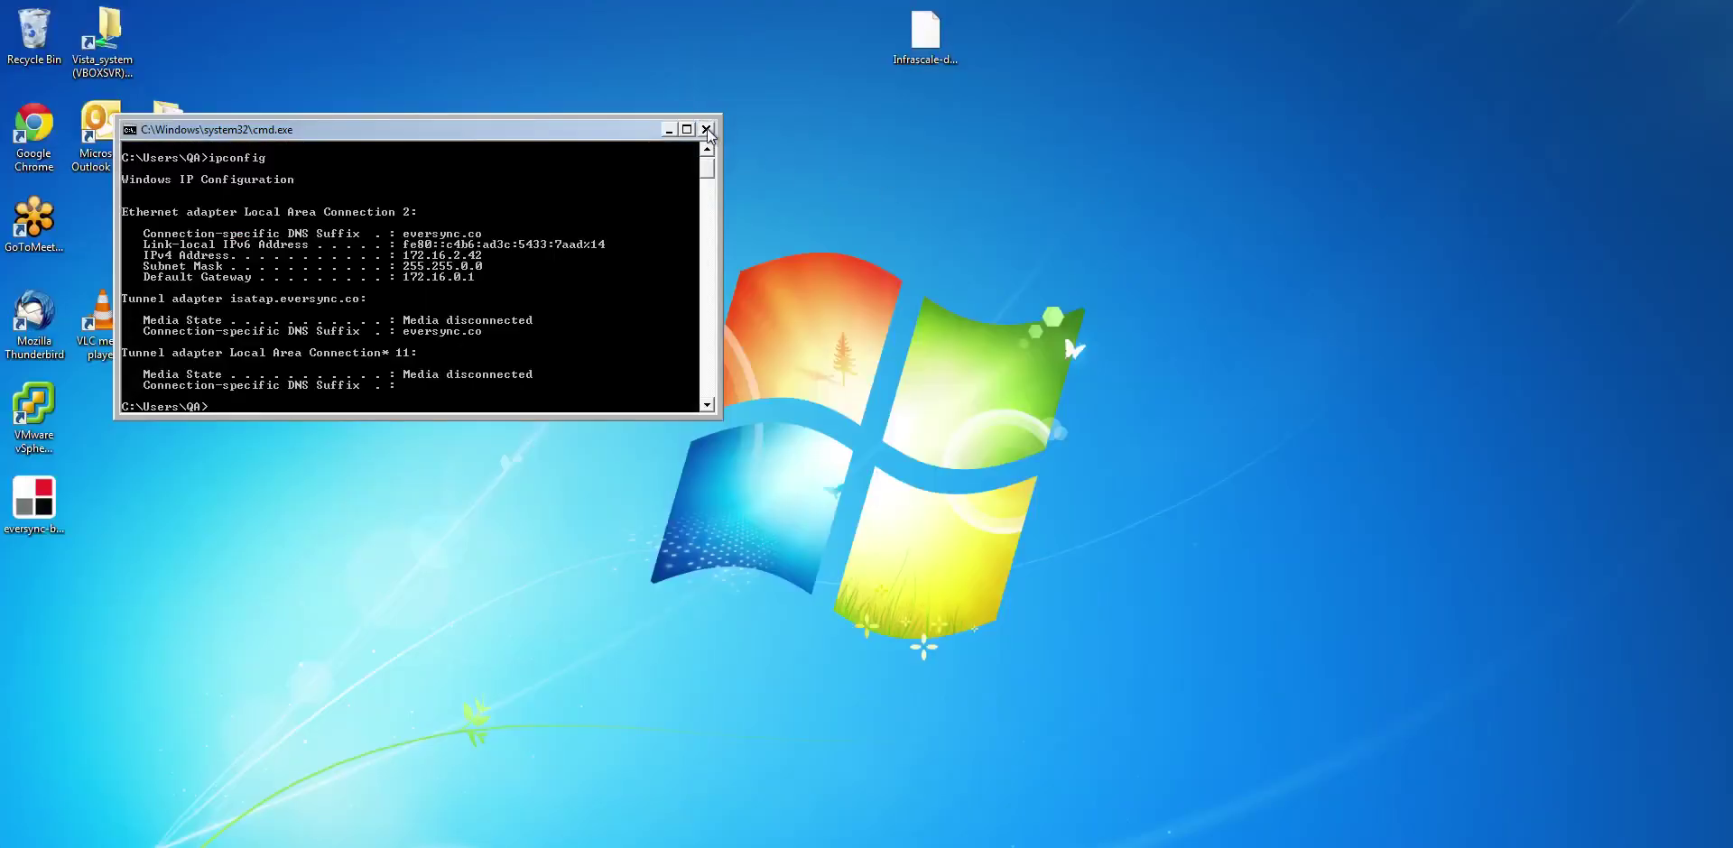
click(710, 130)
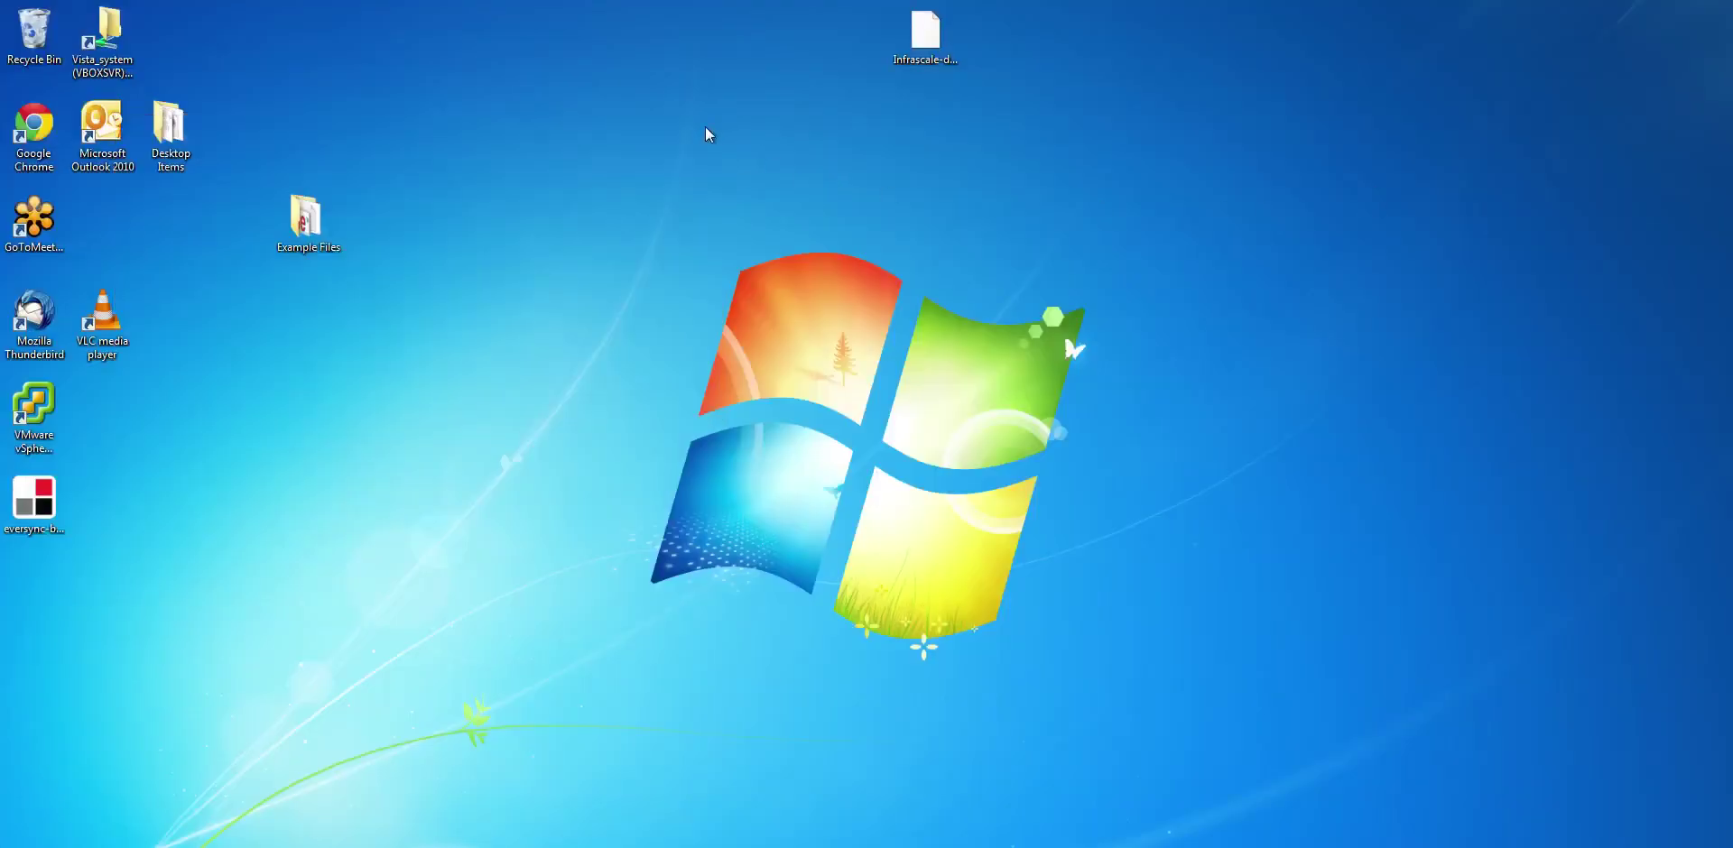
click(45, 511)
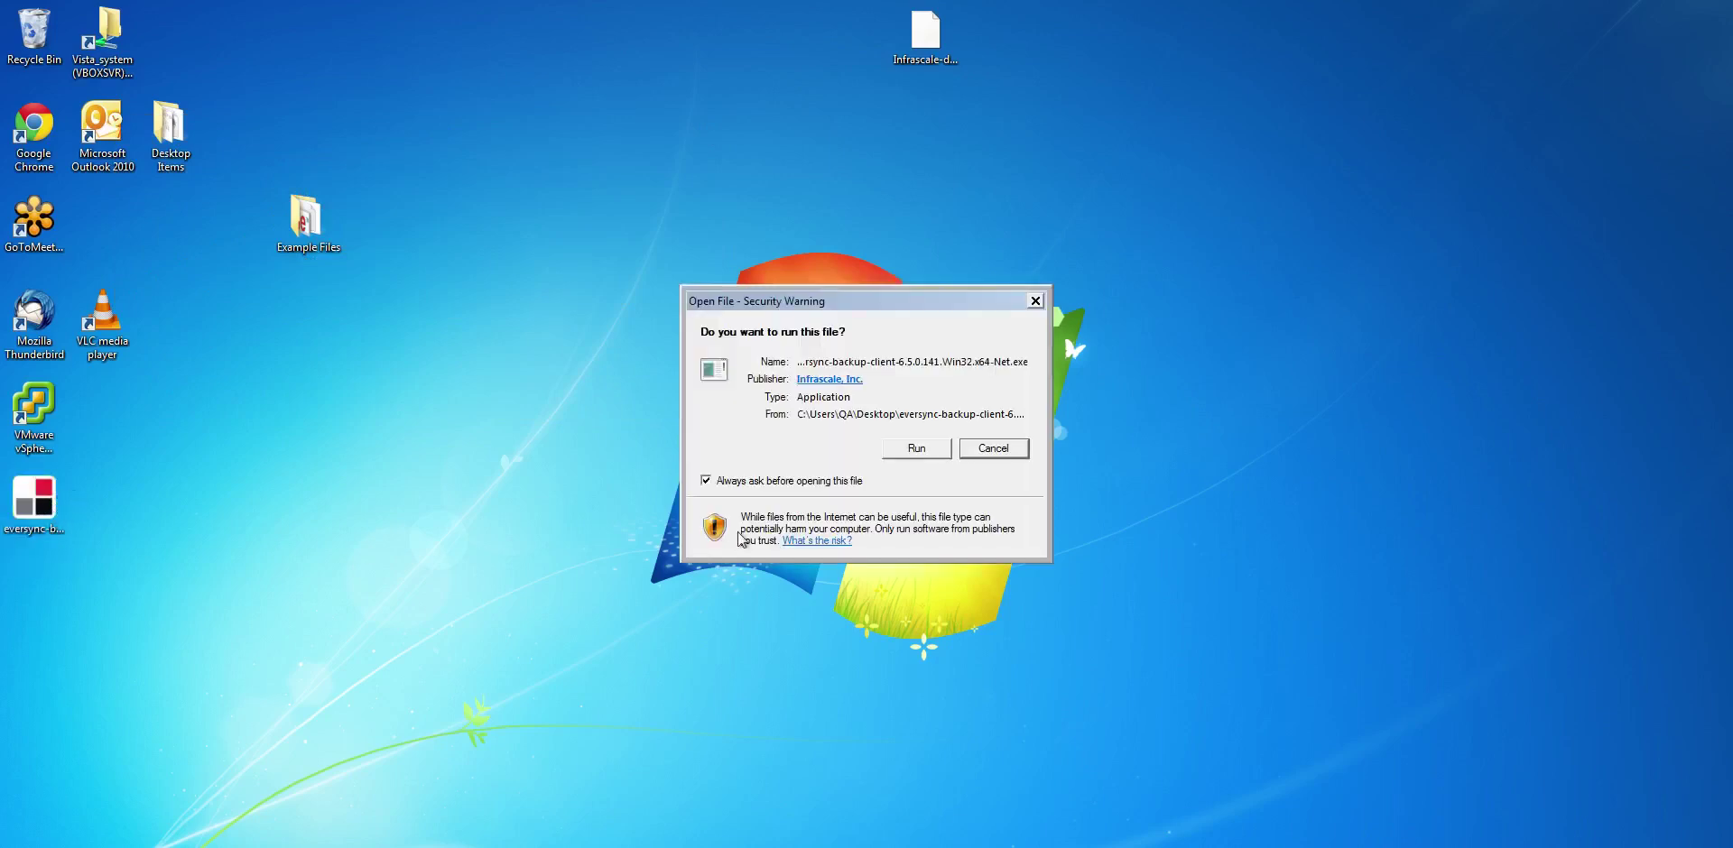
click(915, 451)
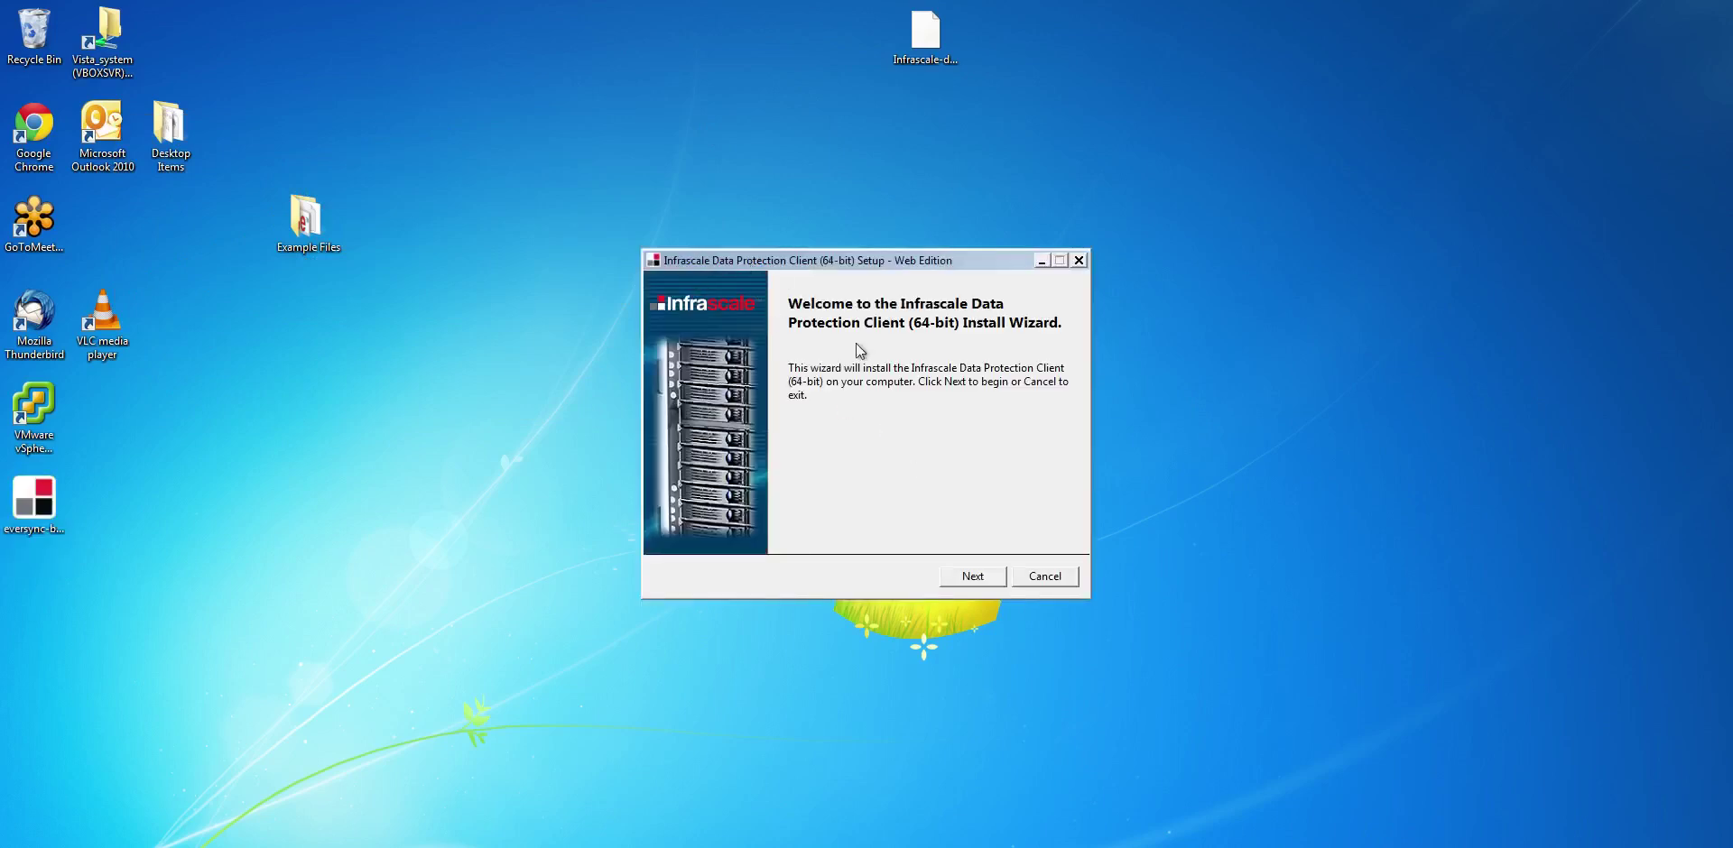
Step: Accept both license agreements and install the Infrascale Data Protection Client (64-bit), allowing it to make changes to the computer
click(968, 581)
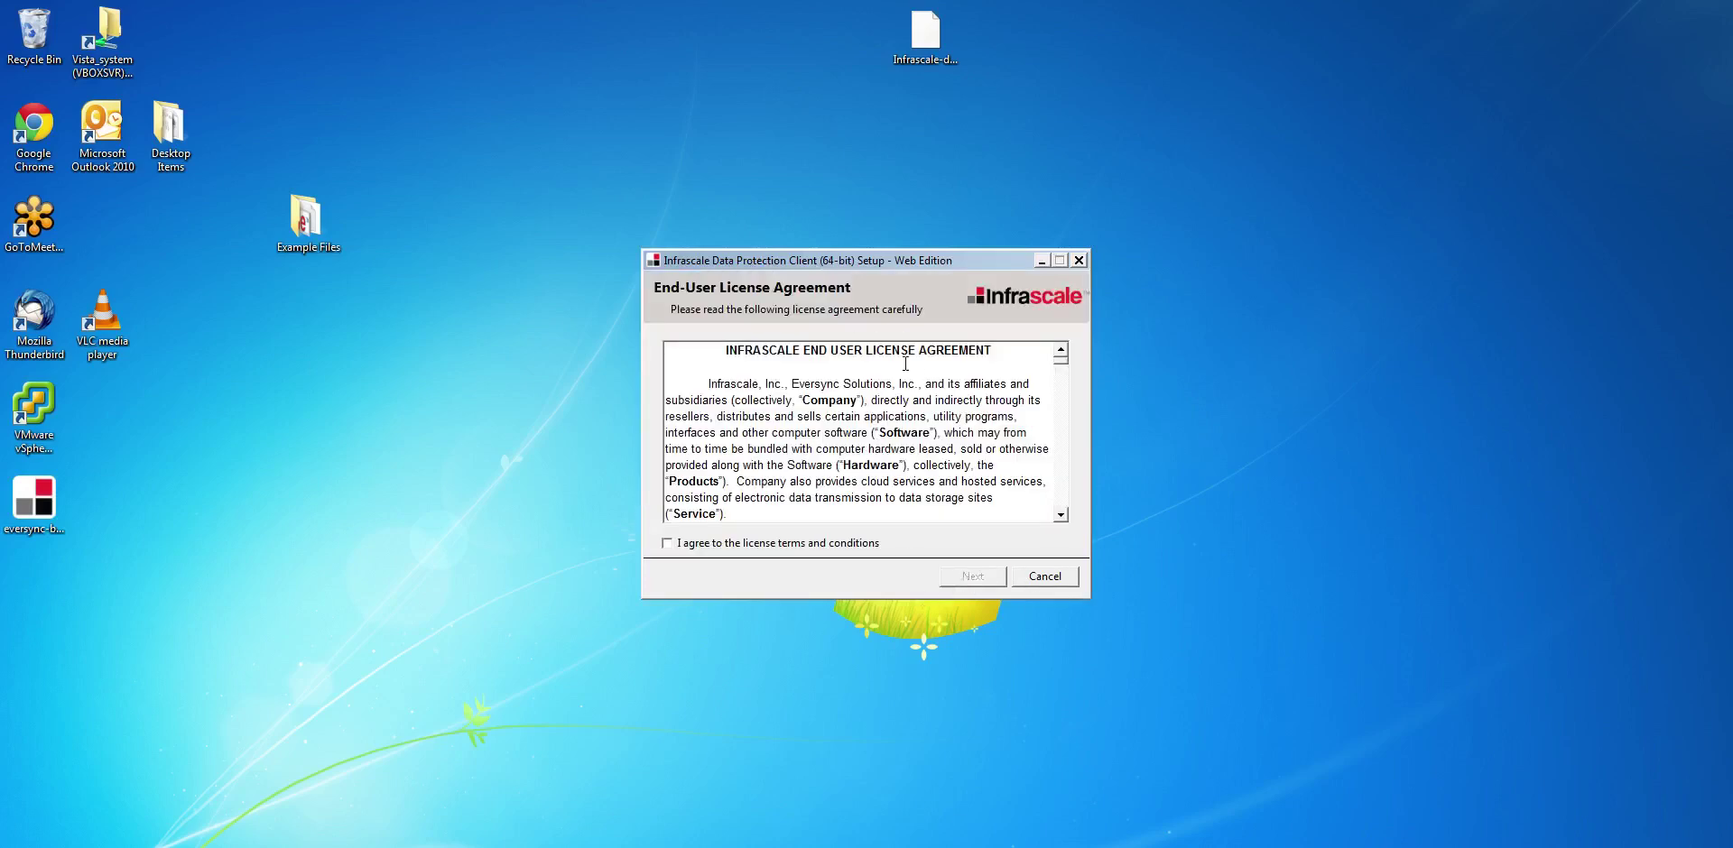
click(667, 543)
click(974, 582)
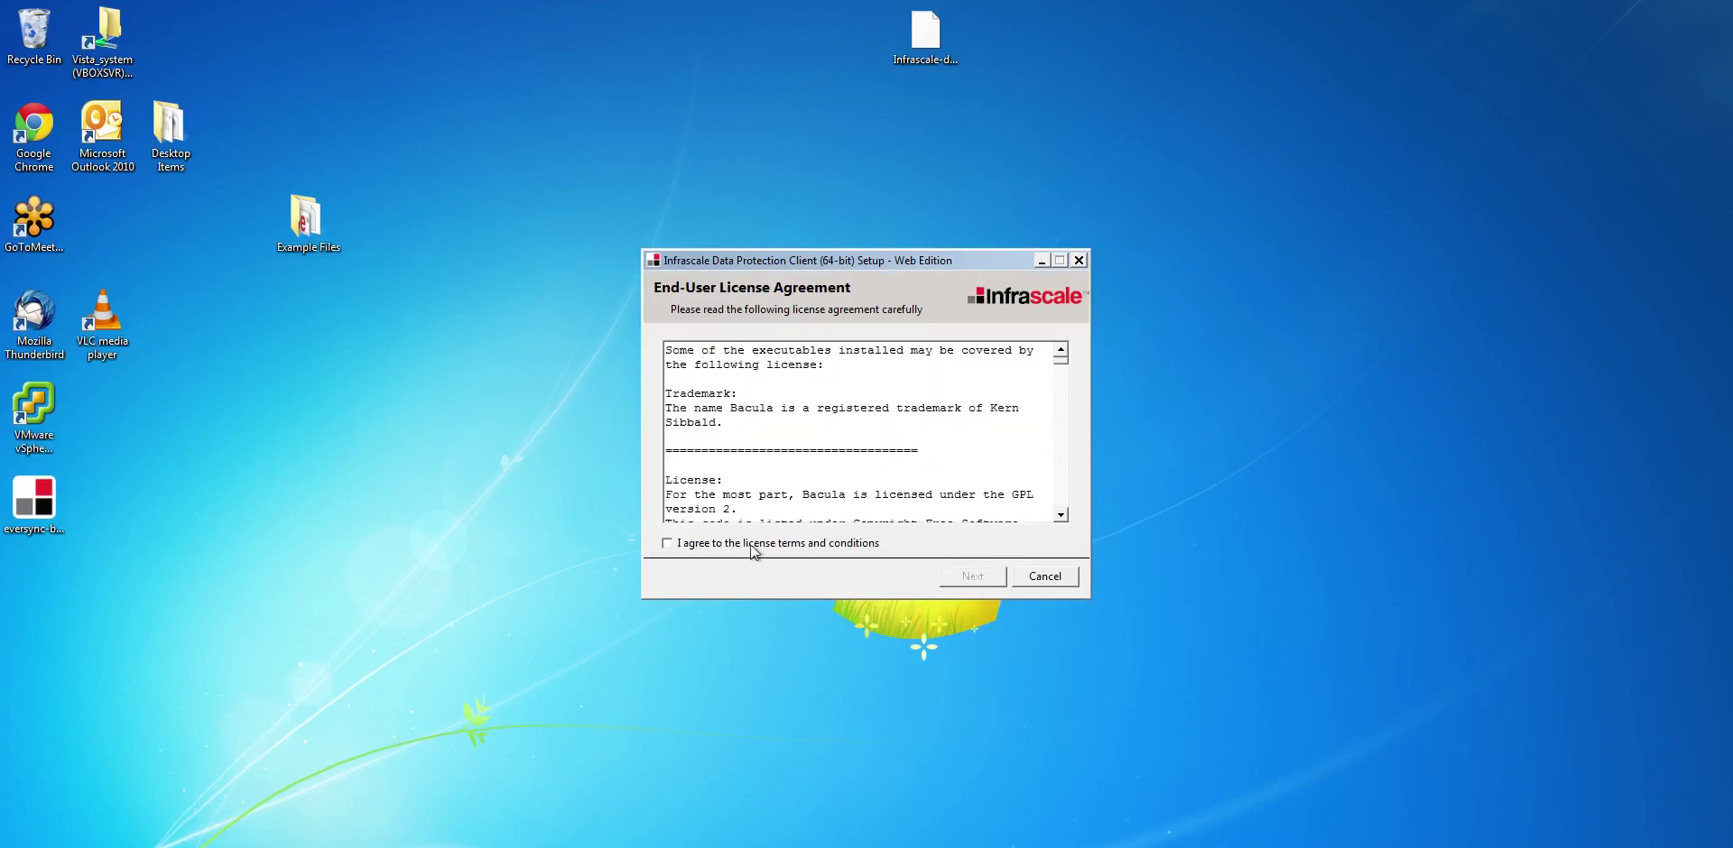
click(736, 544)
click(992, 582)
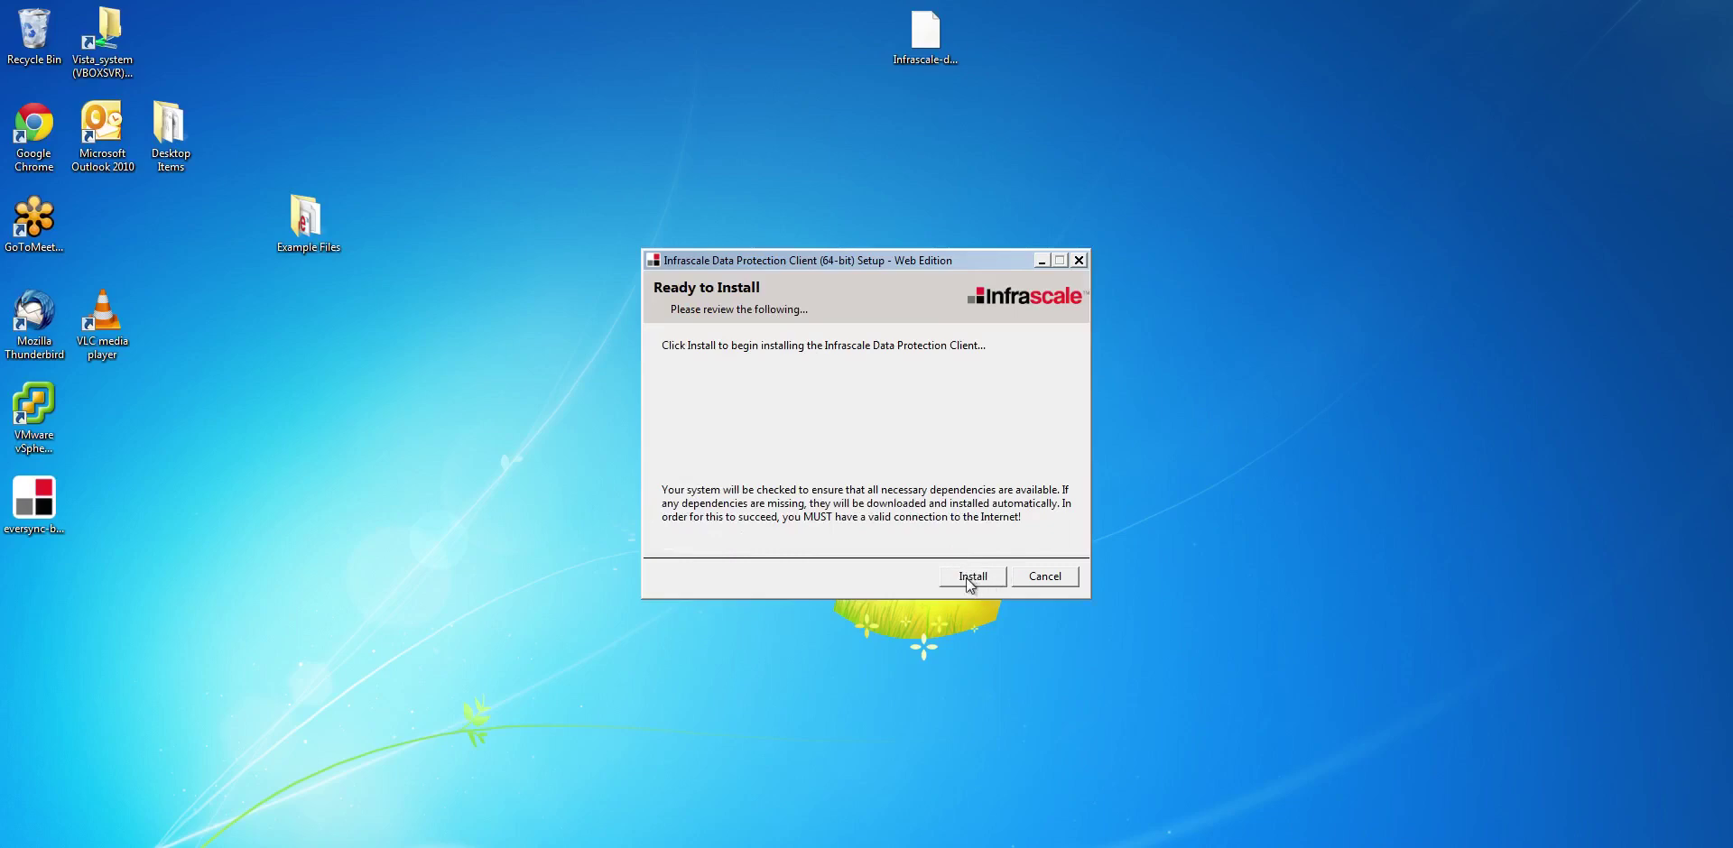
click(970, 582)
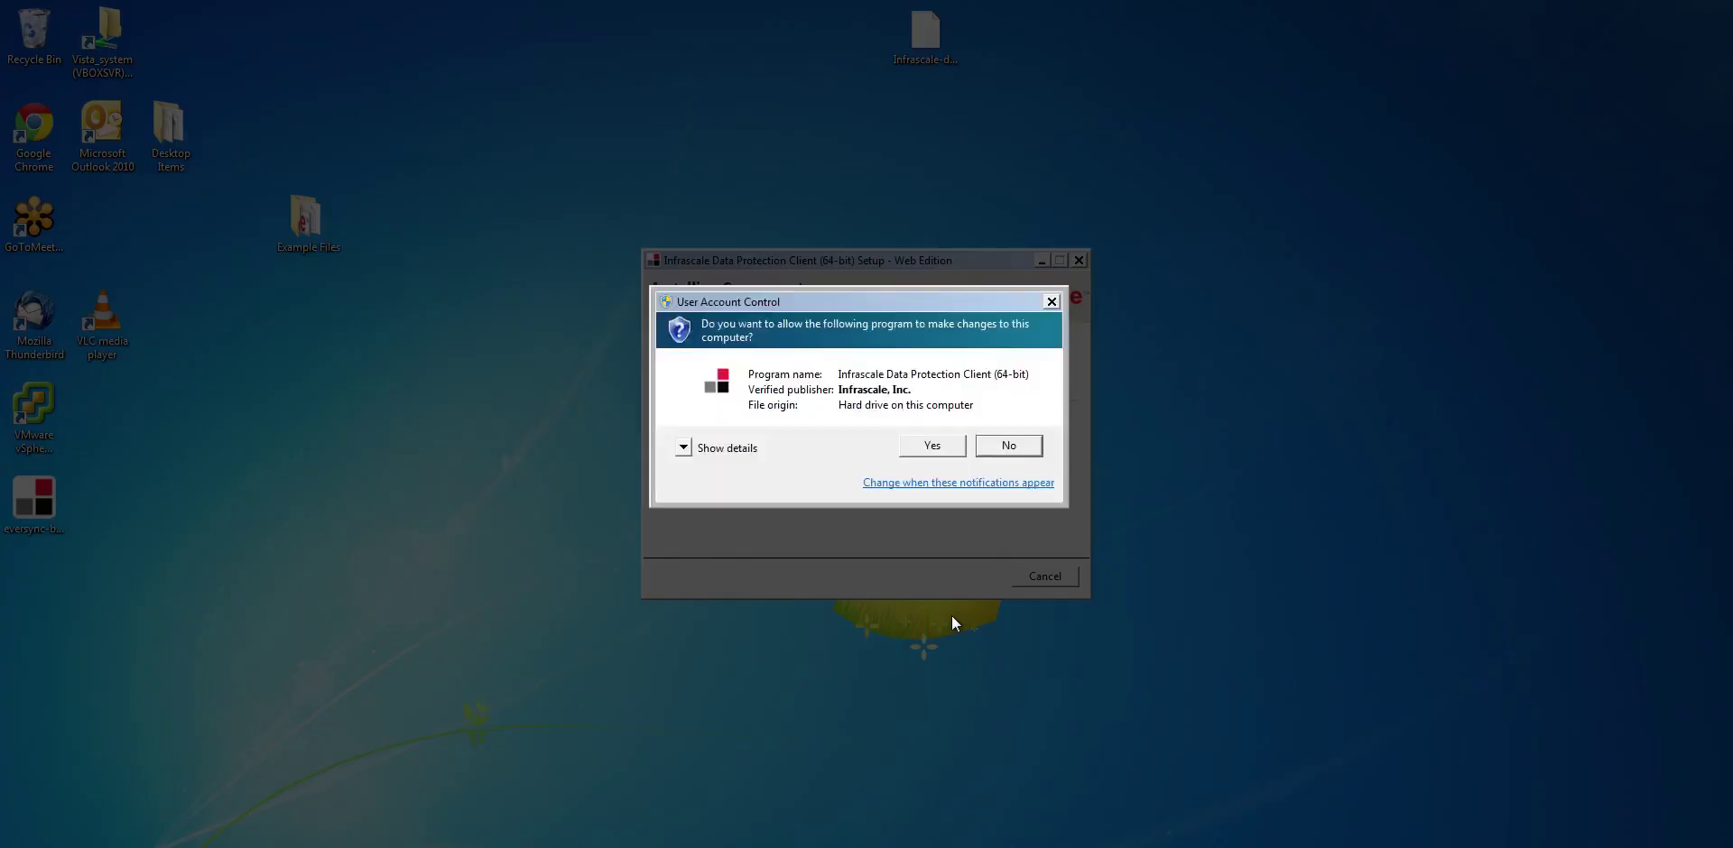
click(933, 447)
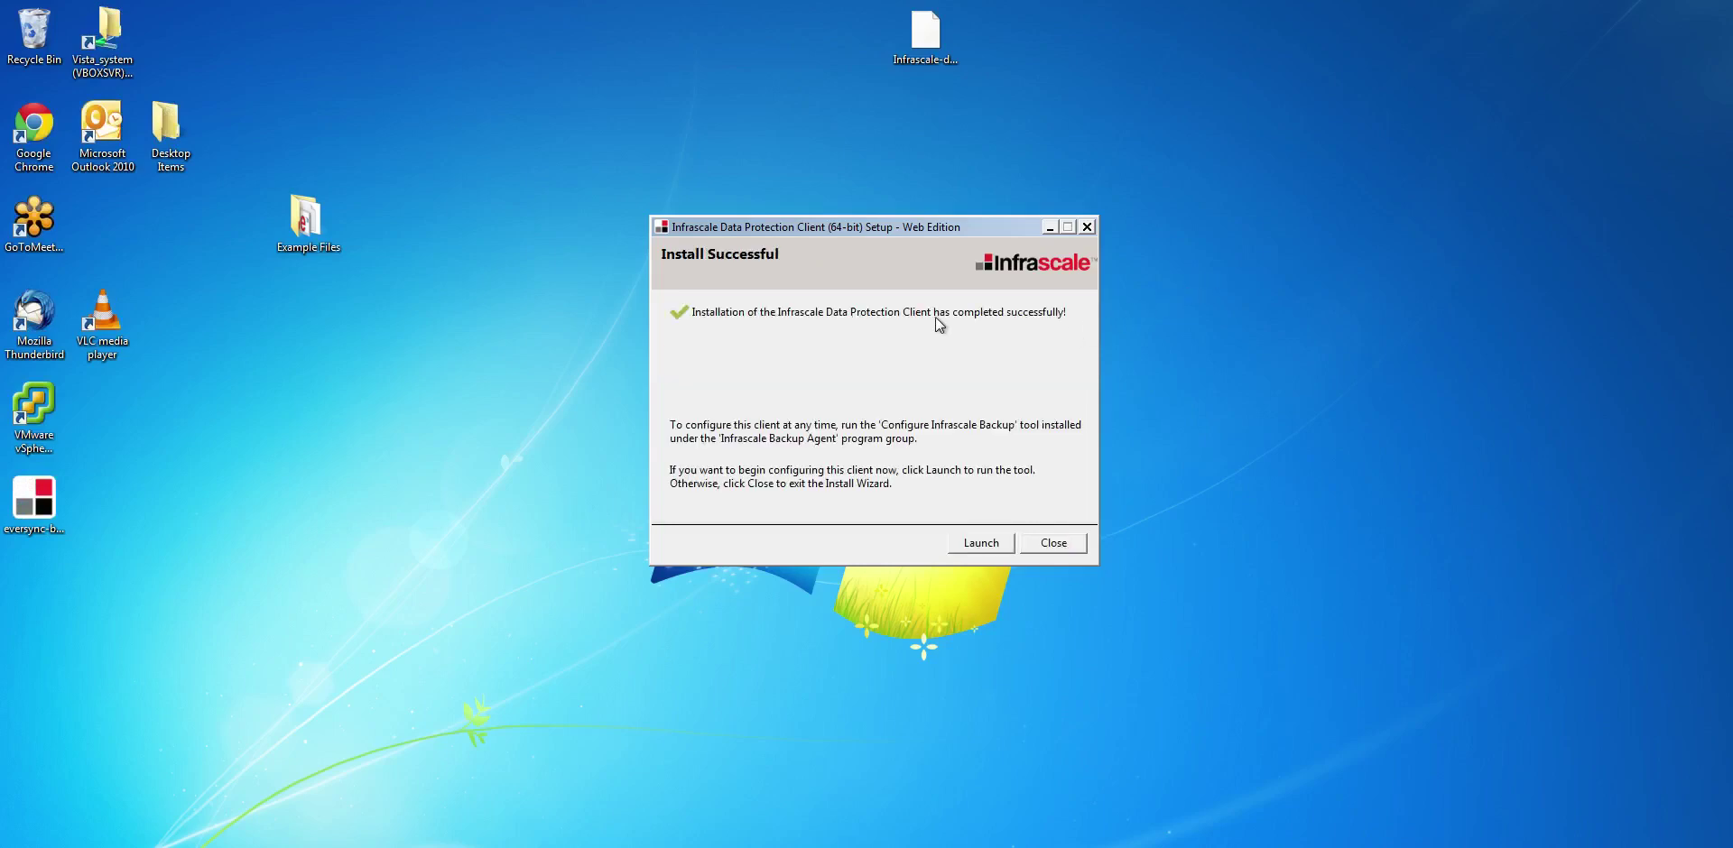
Step: Launch the client configuration tool from the finished installer and allow RVXConfig to make changes to the computer
click(983, 543)
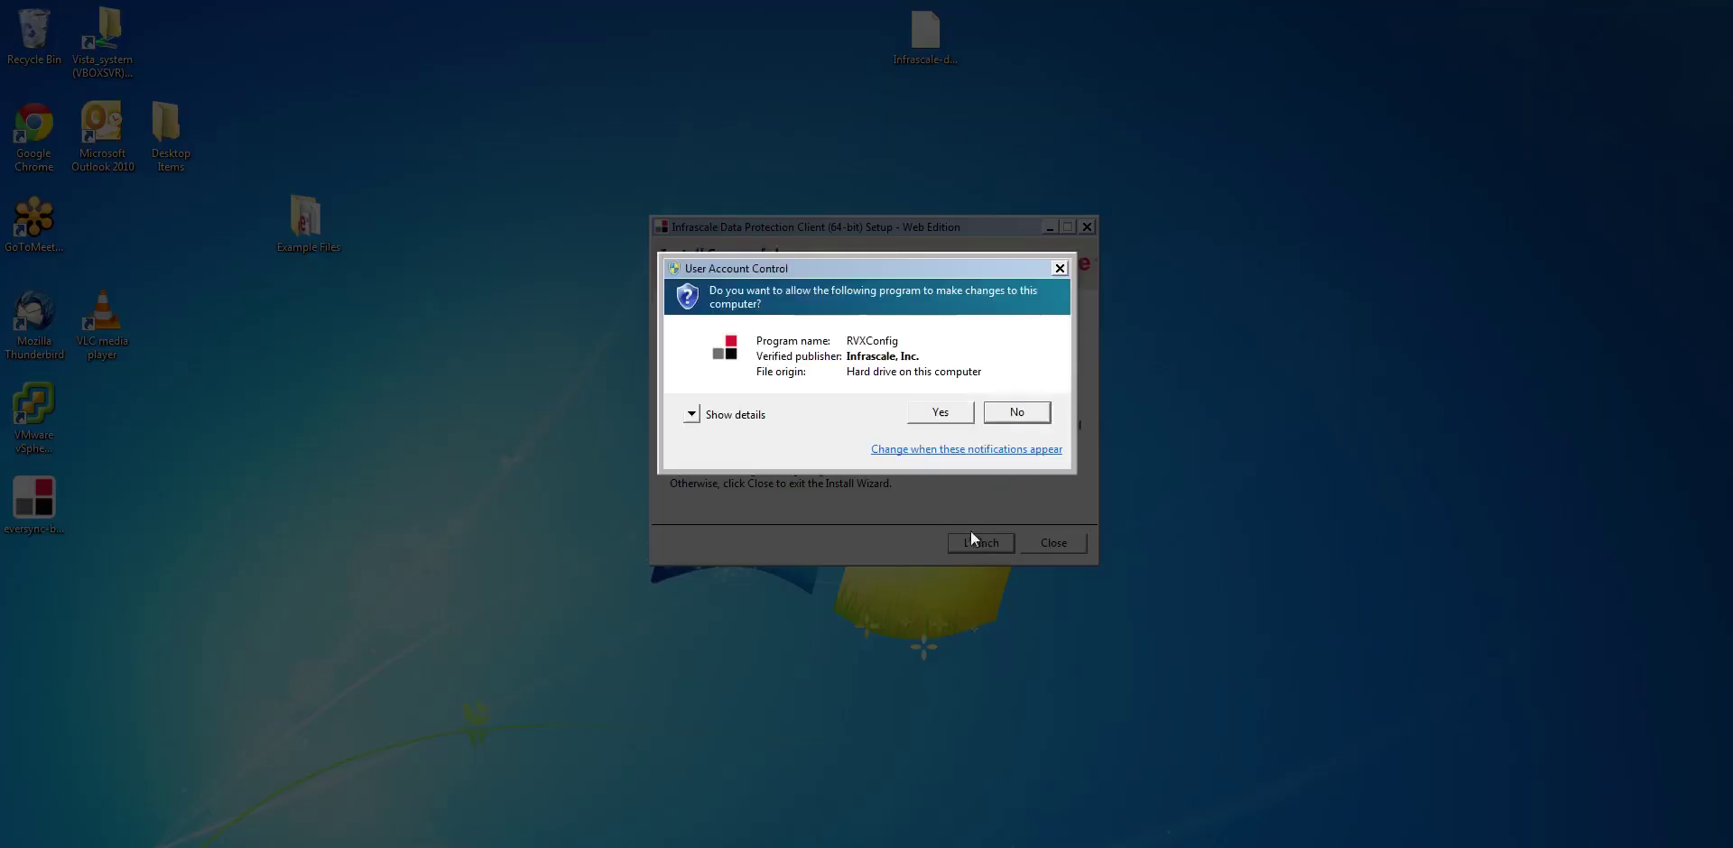
click(933, 411)
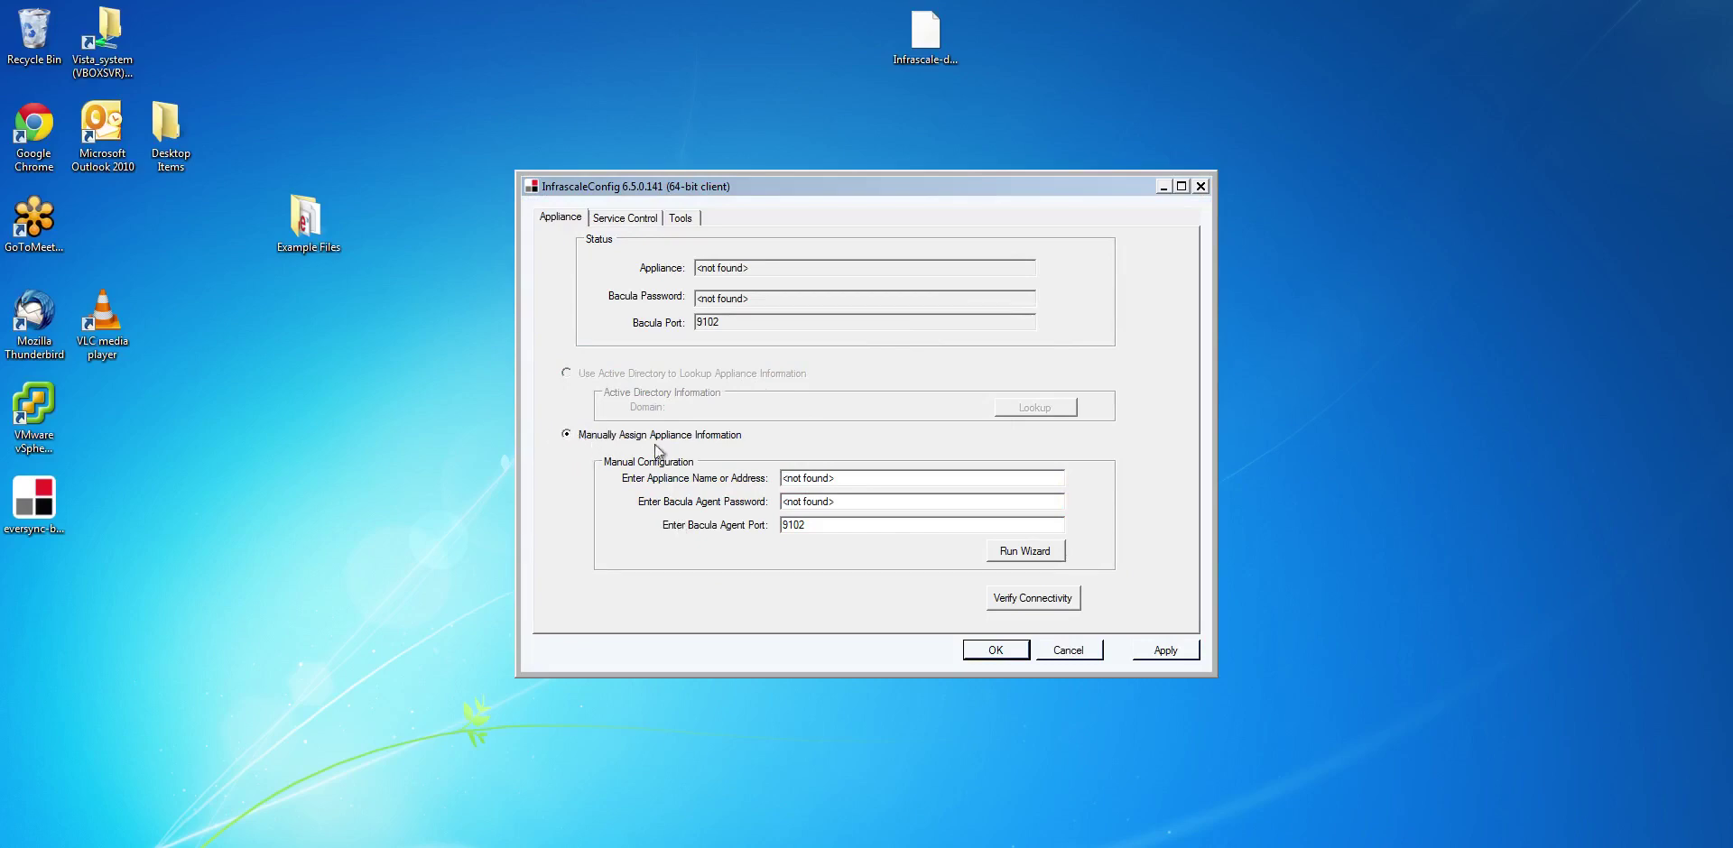
Step: Start the client setup wizard and continue to the choice of appliance location method
click(1011, 554)
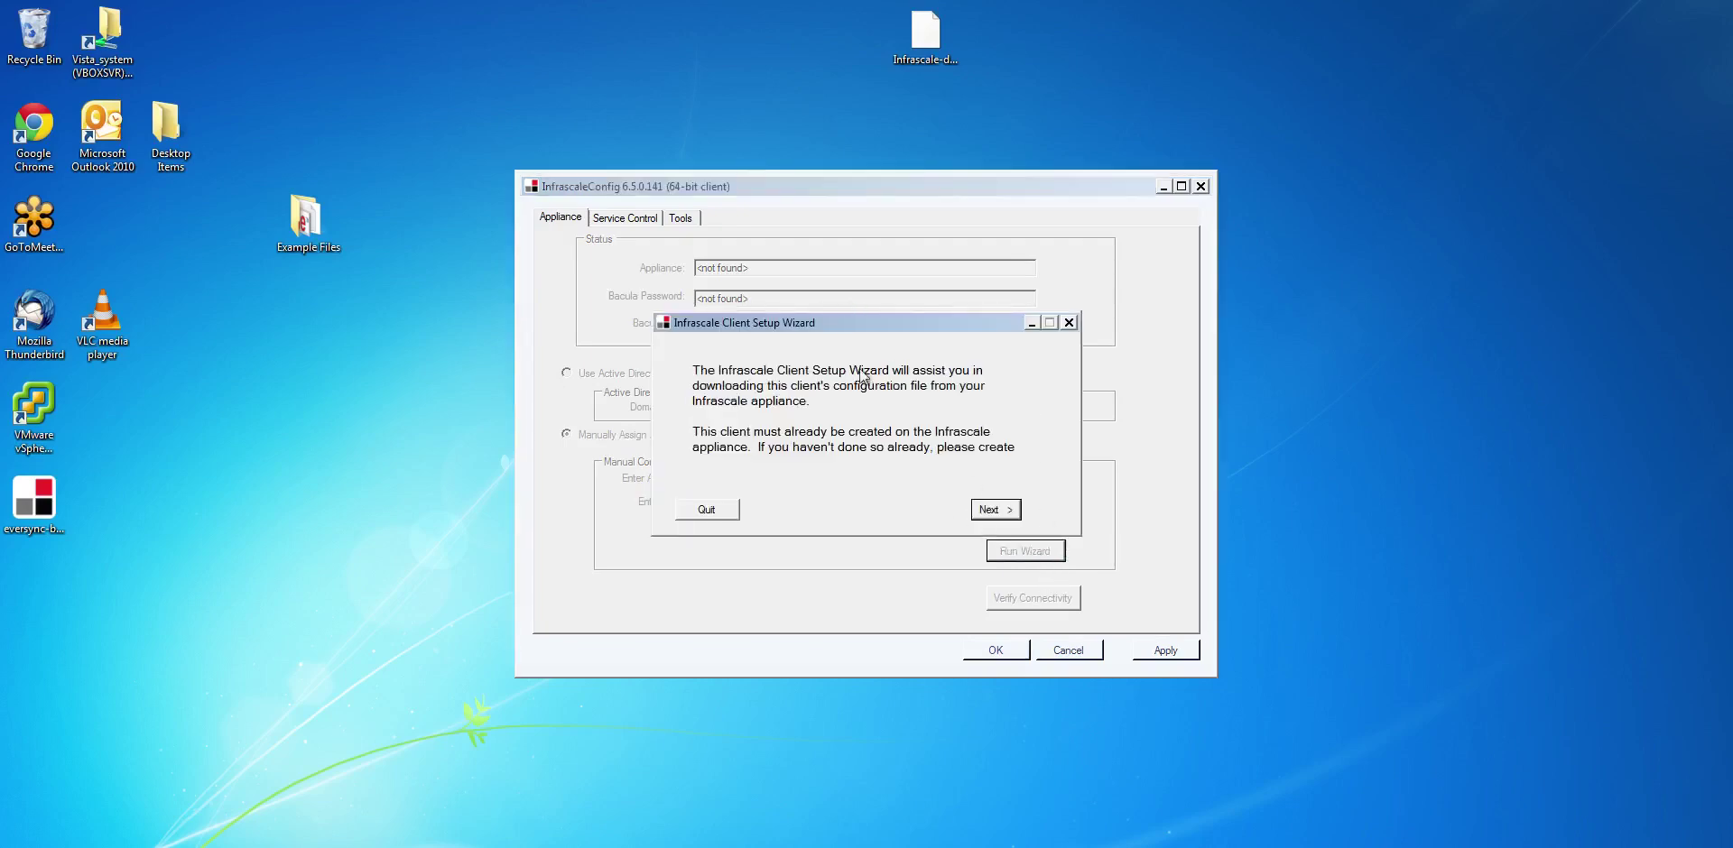
click(996, 511)
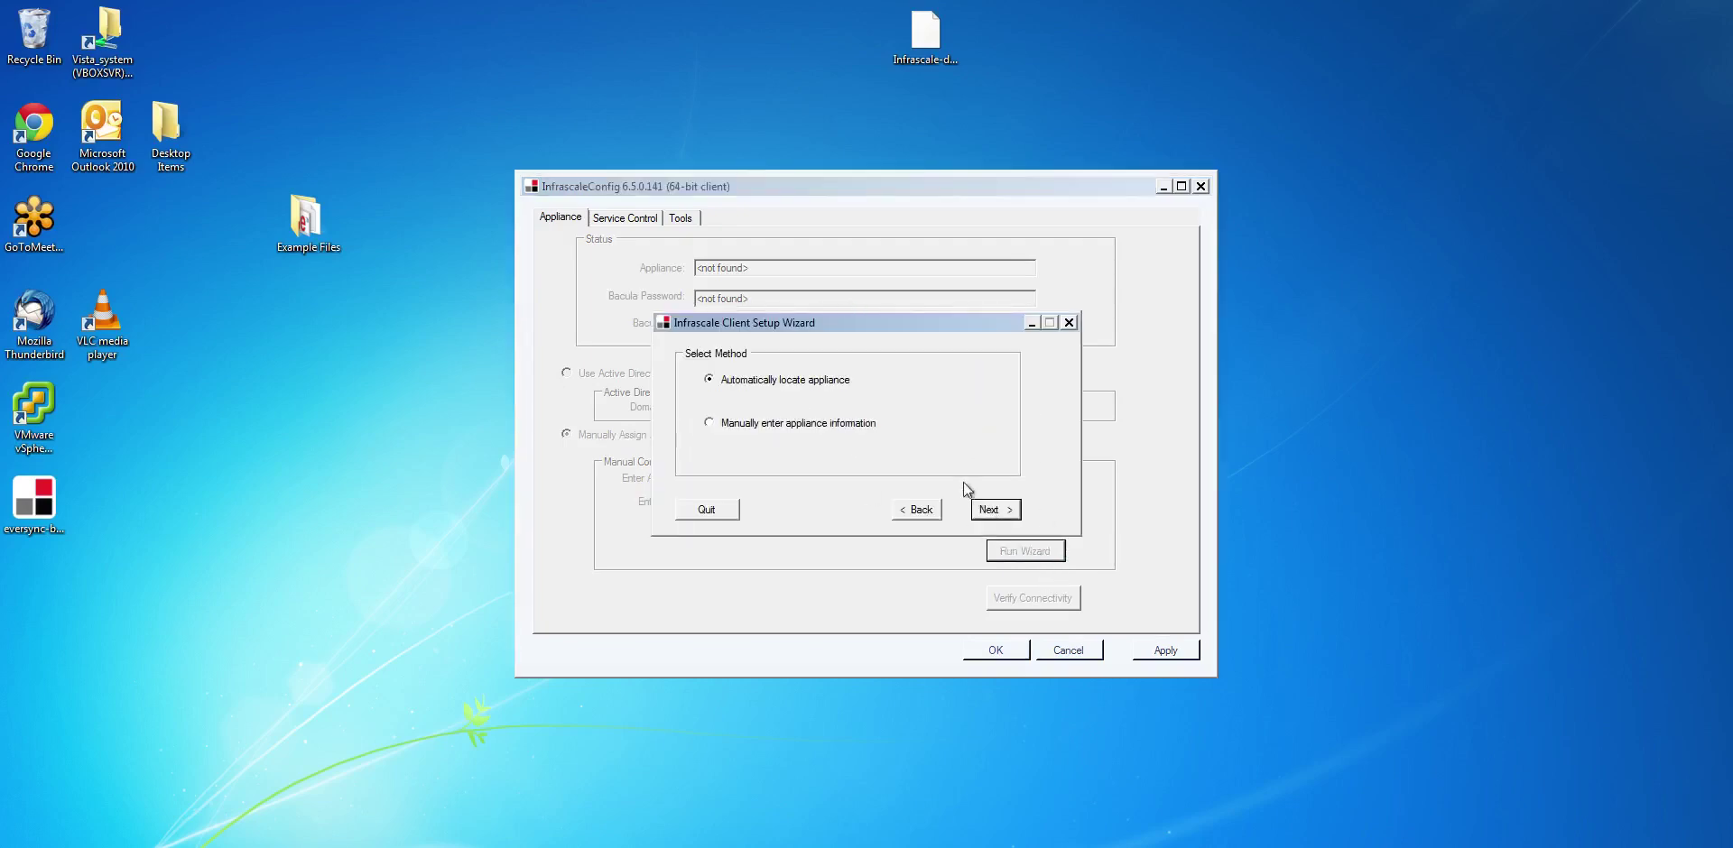
click(988, 510)
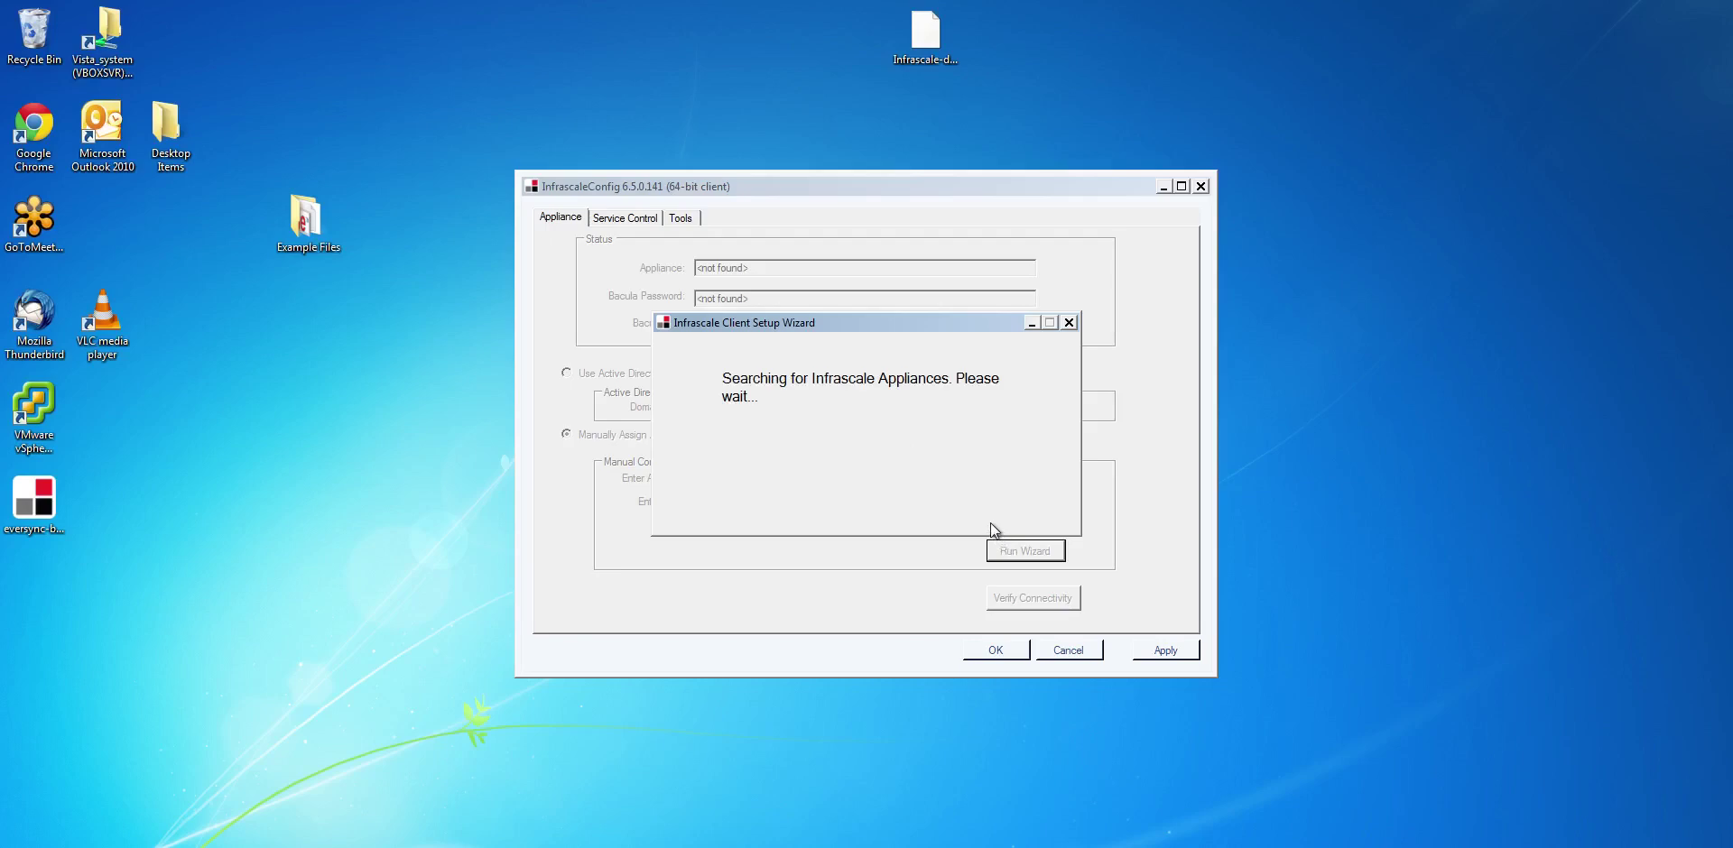
drag(846, 323, 832, 205)
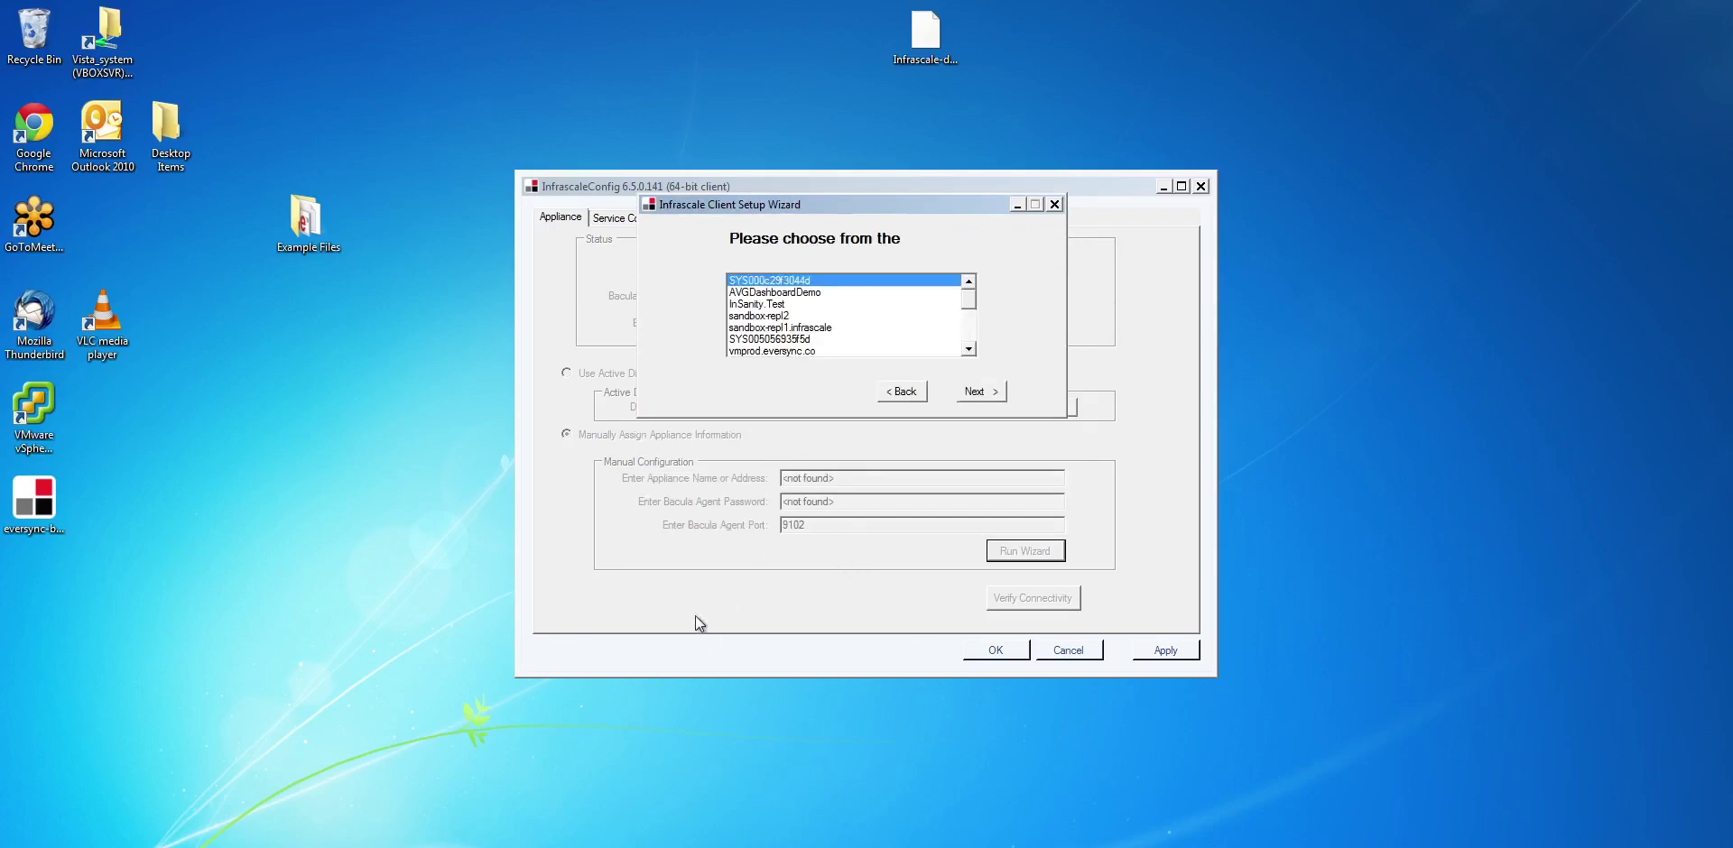
click(903, 393)
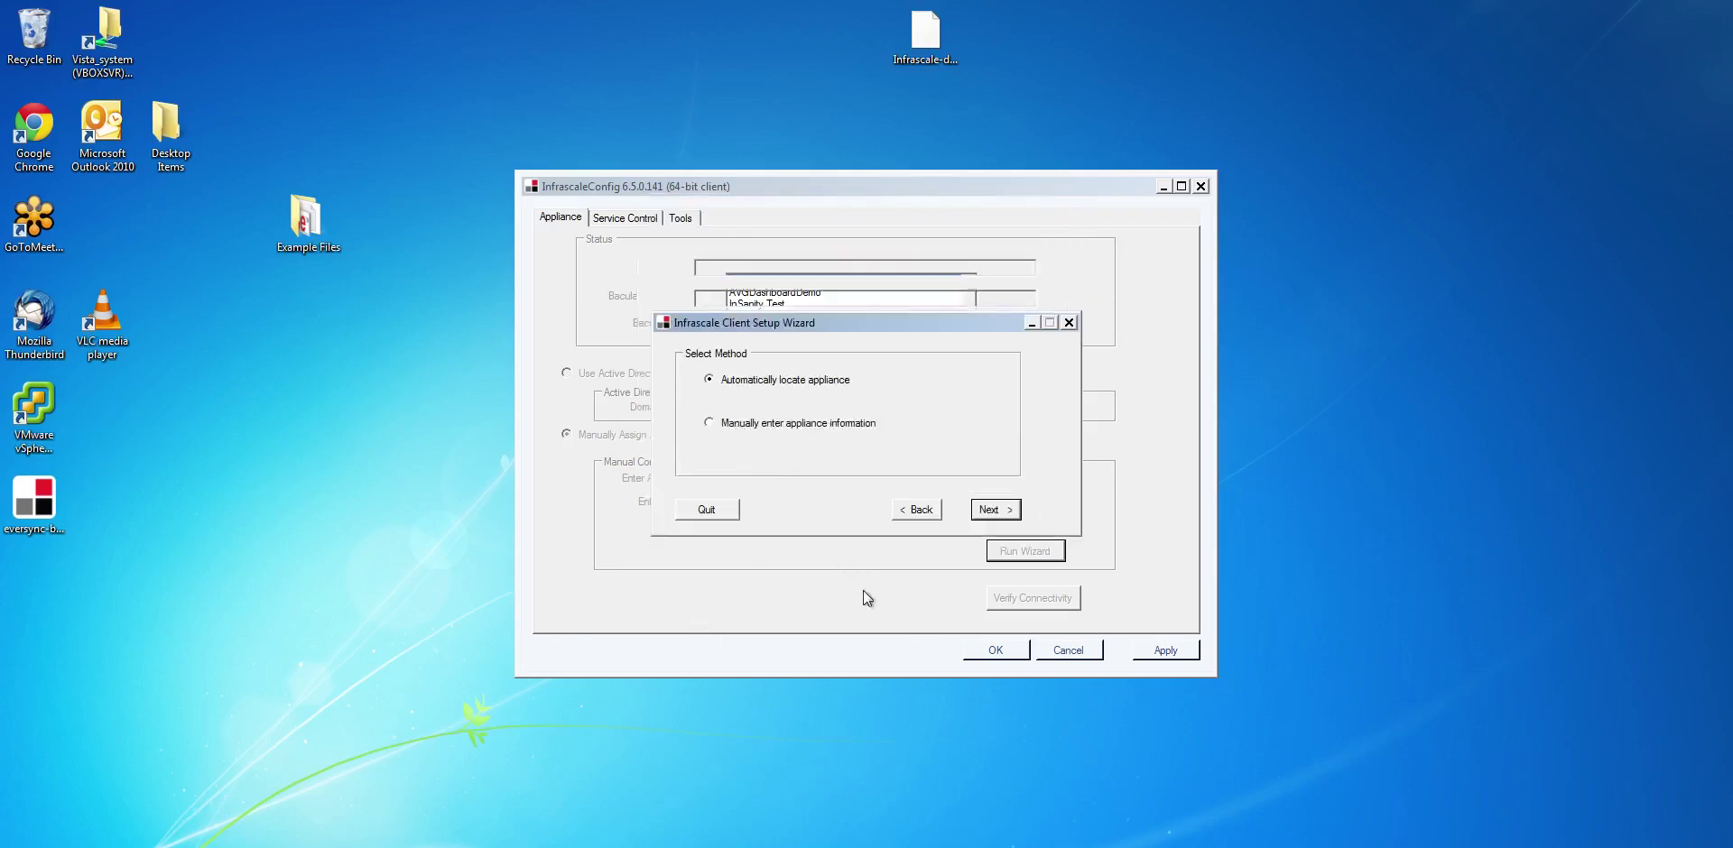
Step: Choose manual entry of appliance information and enter address 172.16.2.54, the appliance password, and client name Win7
click(711, 424)
click(990, 511)
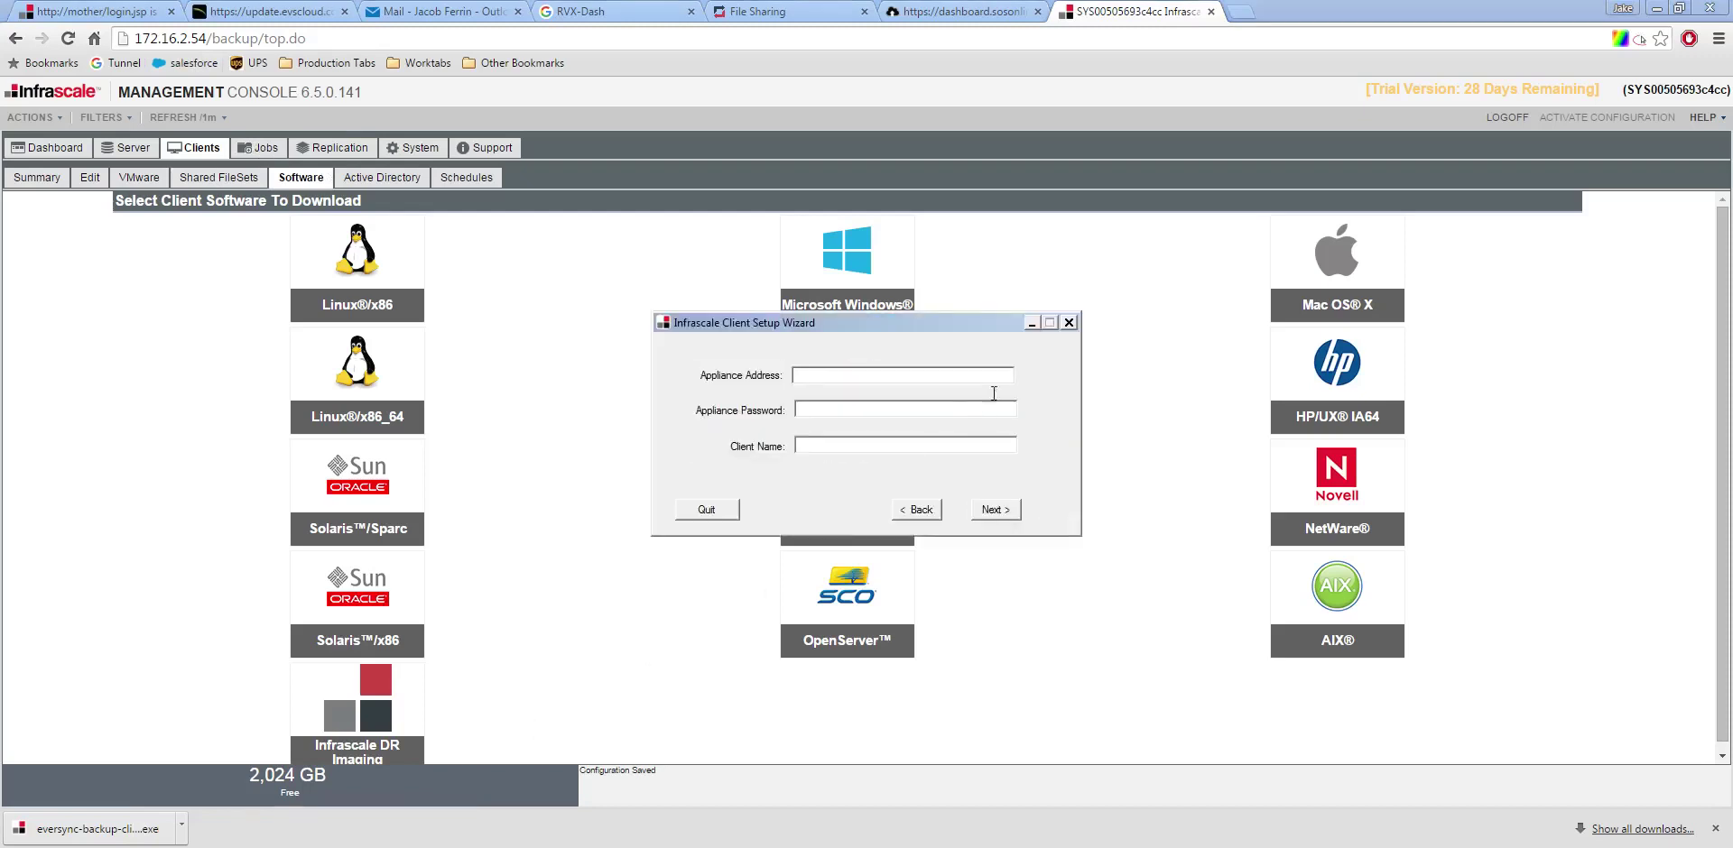
text(72.16.2.54)
click(798, 409)
text(*********)
key(Tab)
text(Win7)
Step: Check the Win7 client's name in the management console's client summary, and return to the setup wizard
click(47, 178)
click(47, 179)
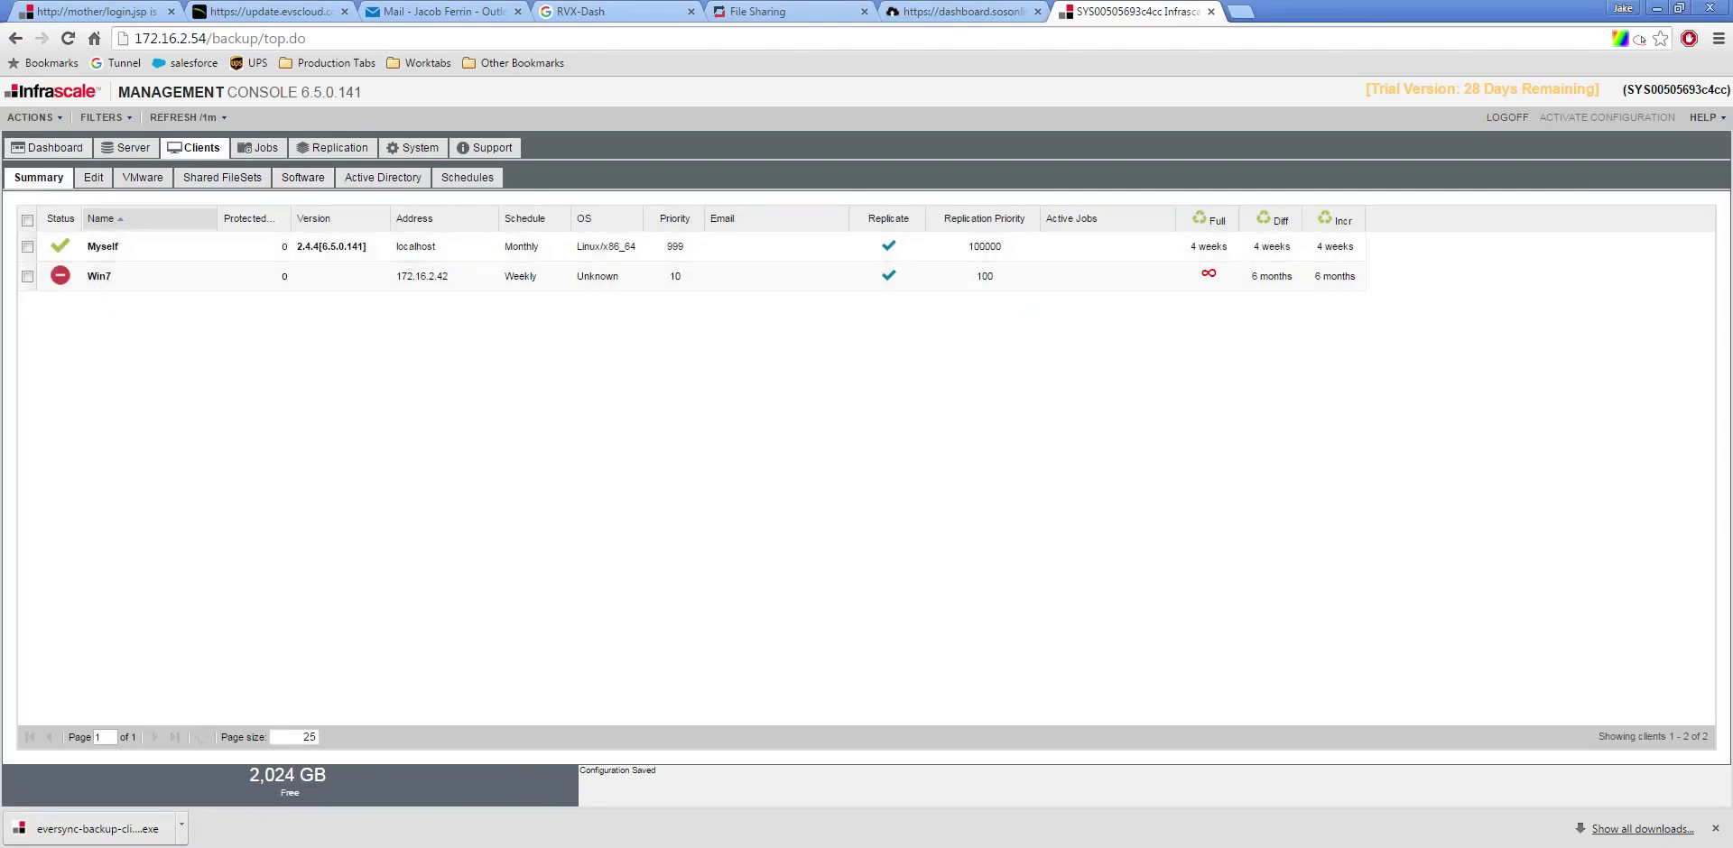
key(alt+Tab)
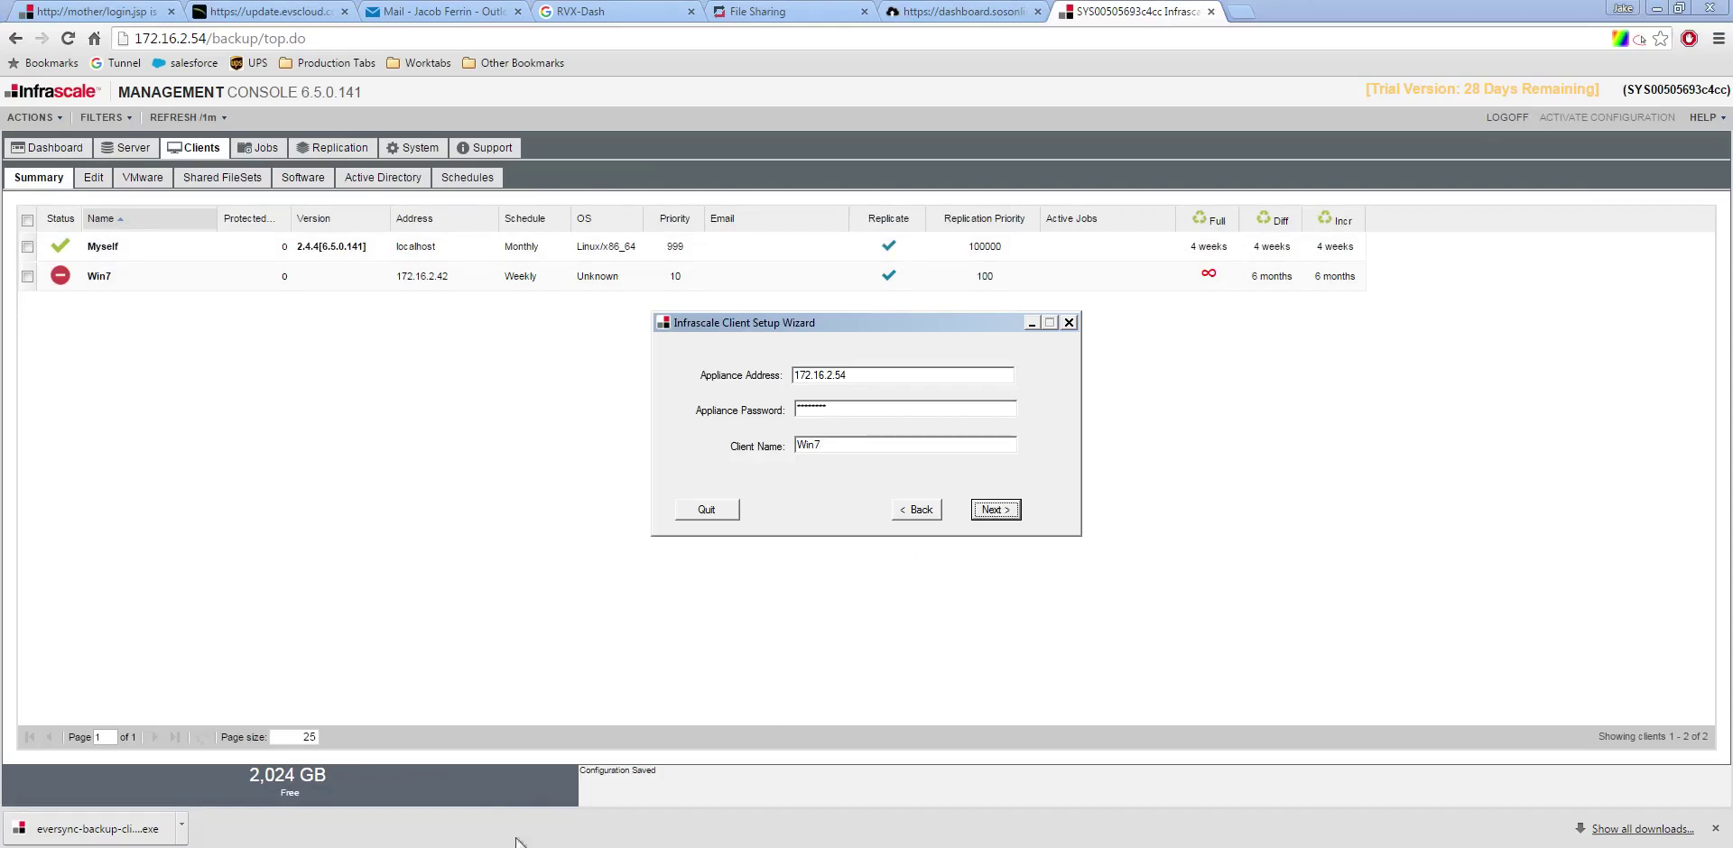
Step: Submit the appliance details, finish the setup wizard, and apply the retrieved settings in the client configuration tool before closing it
key(Return)
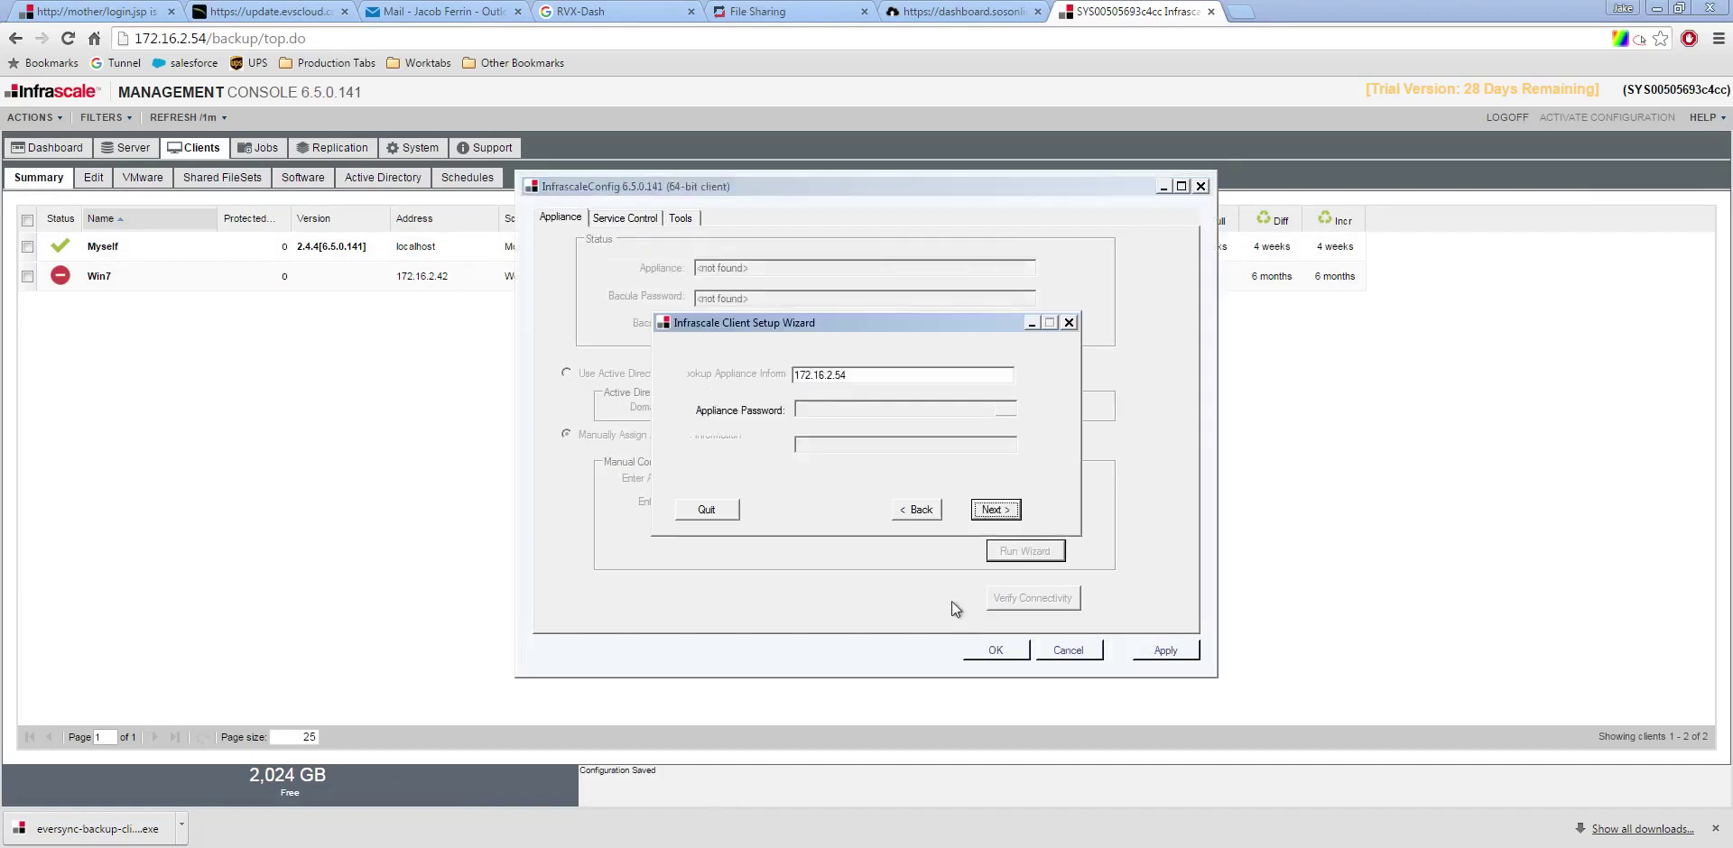
click(998, 510)
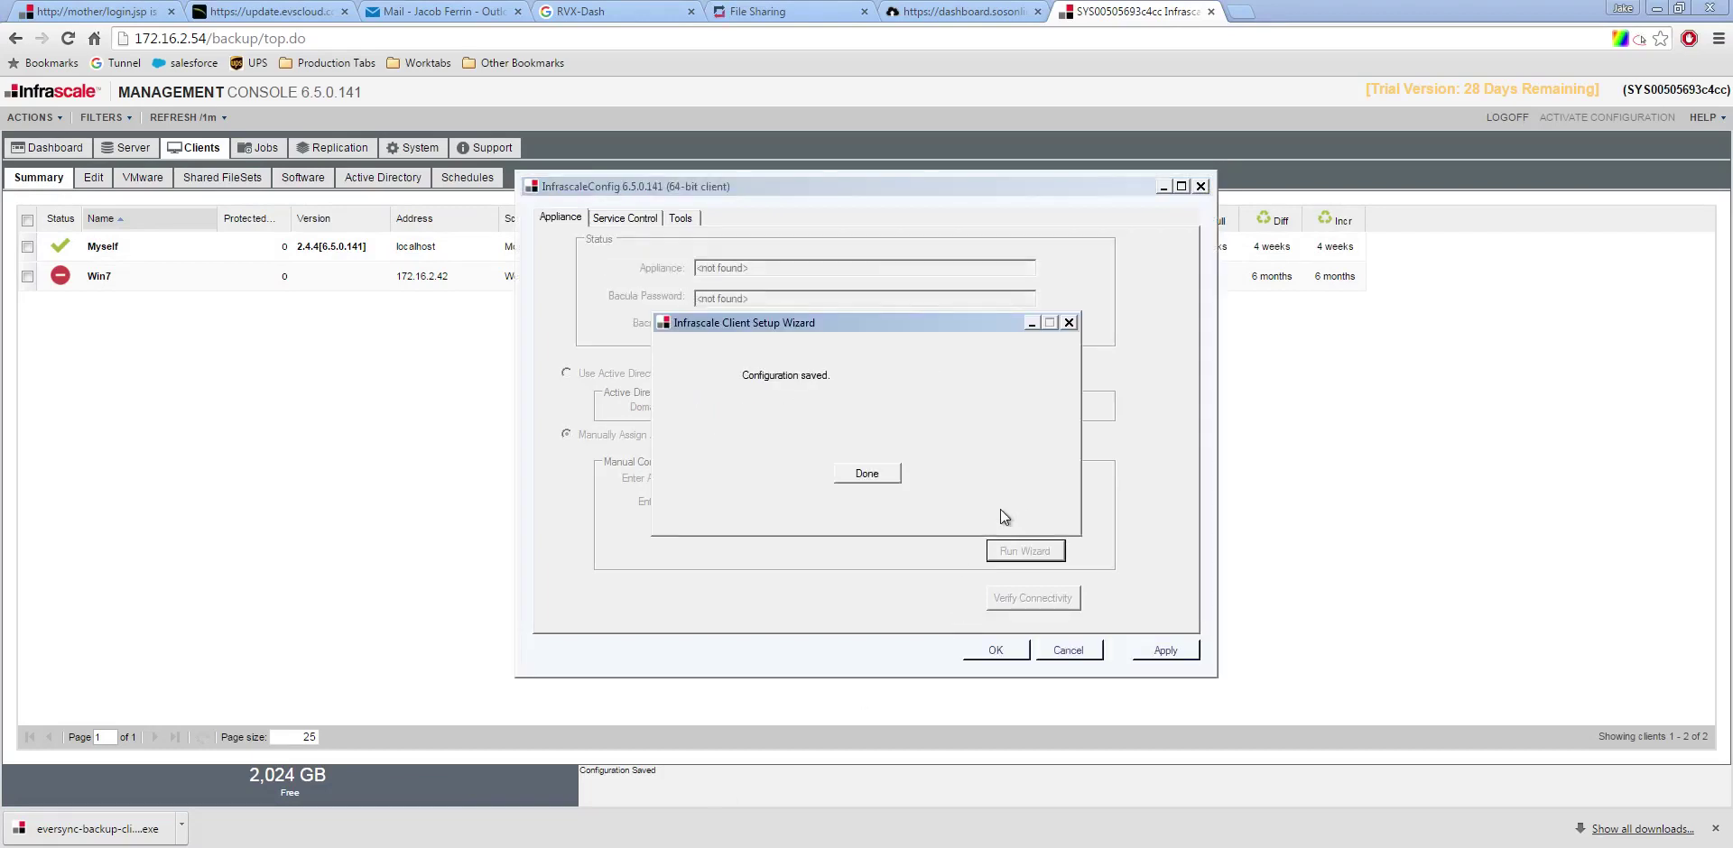
click(872, 479)
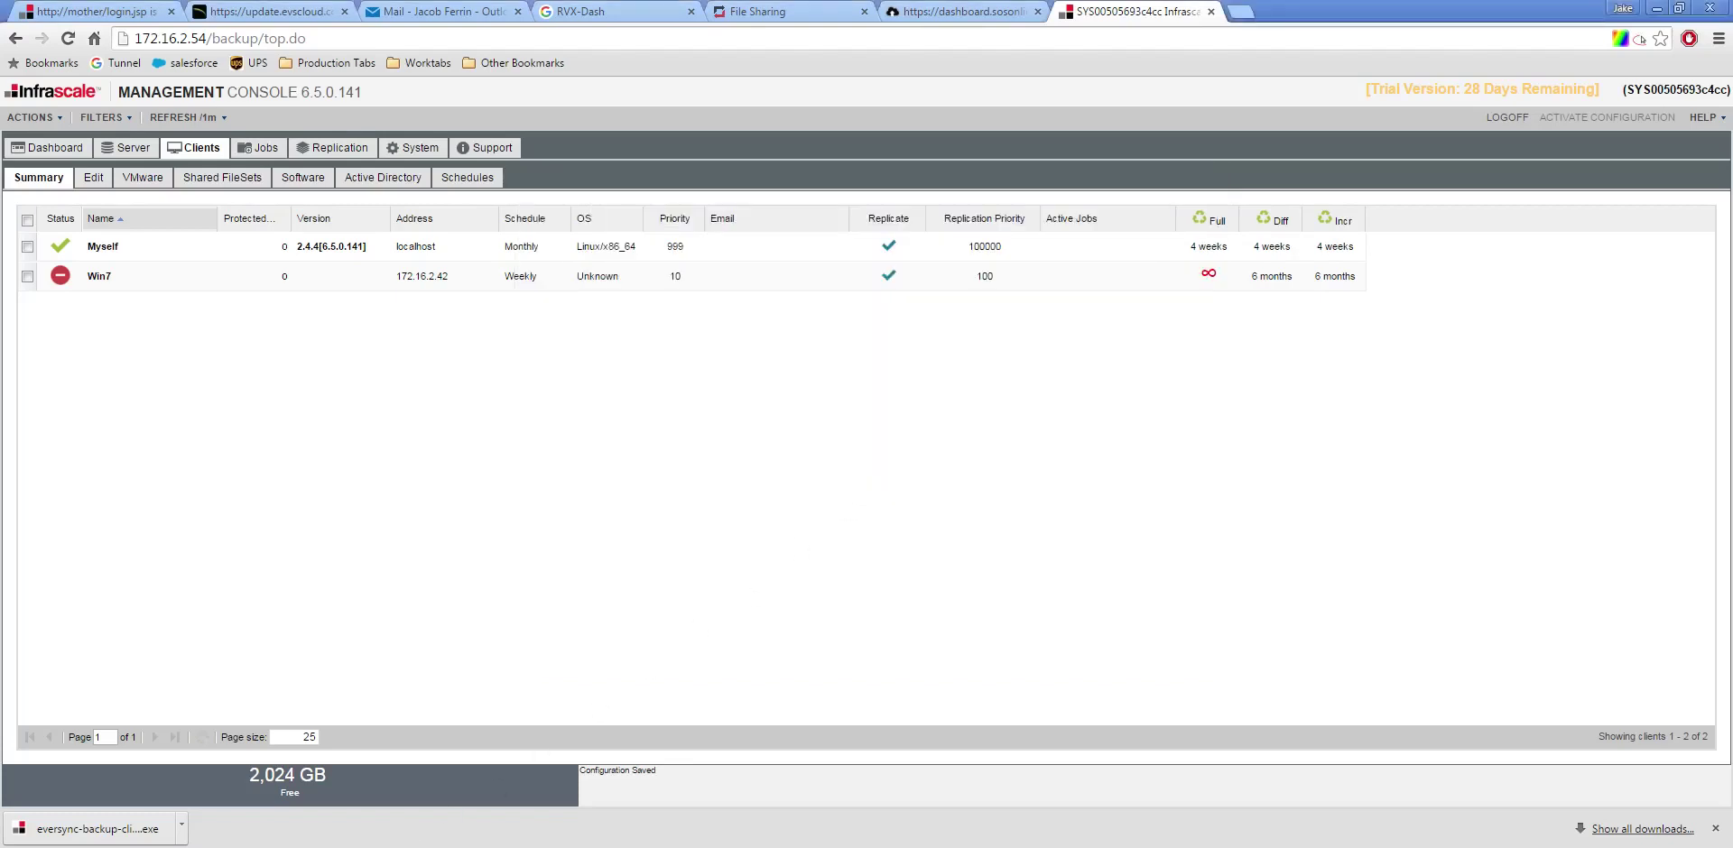
click(334, 847)
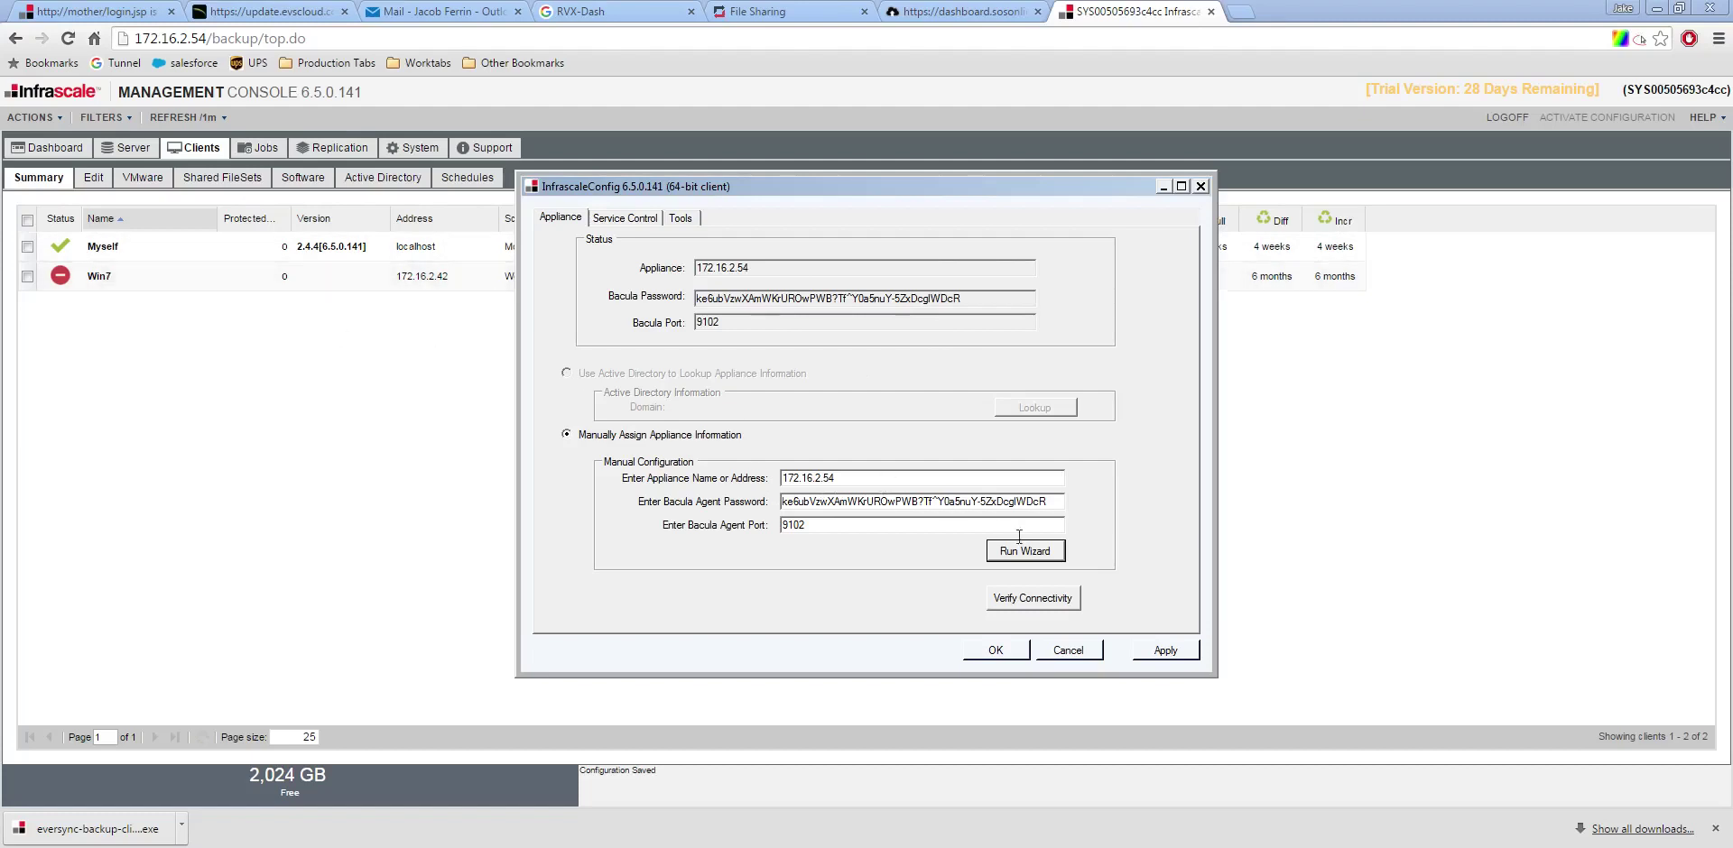
click(1170, 648)
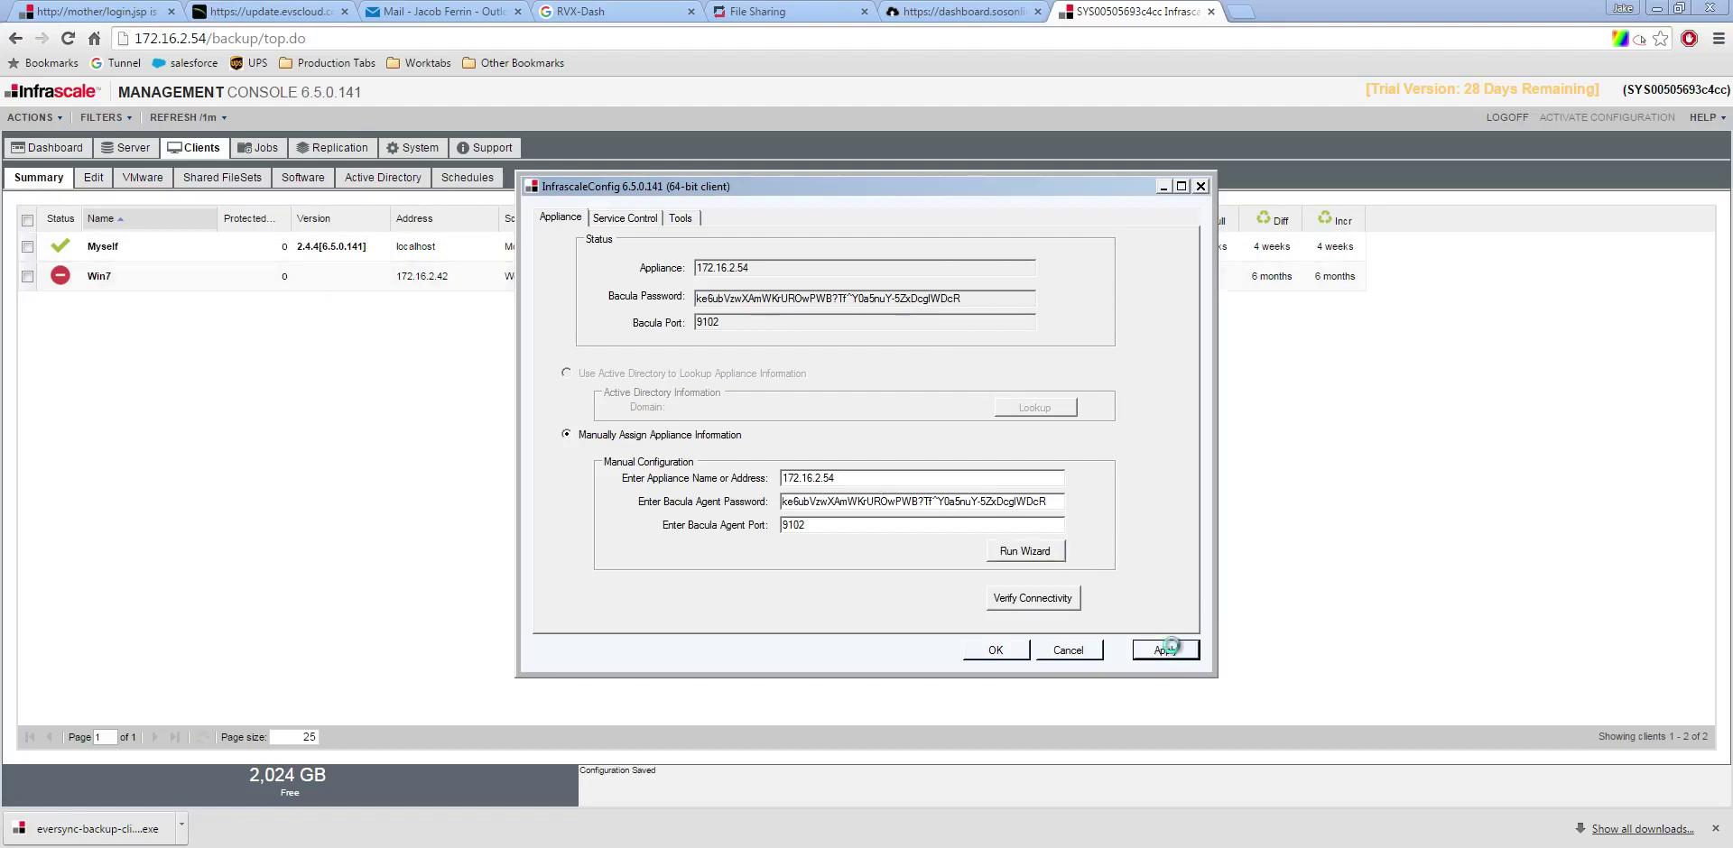
click(1002, 650)
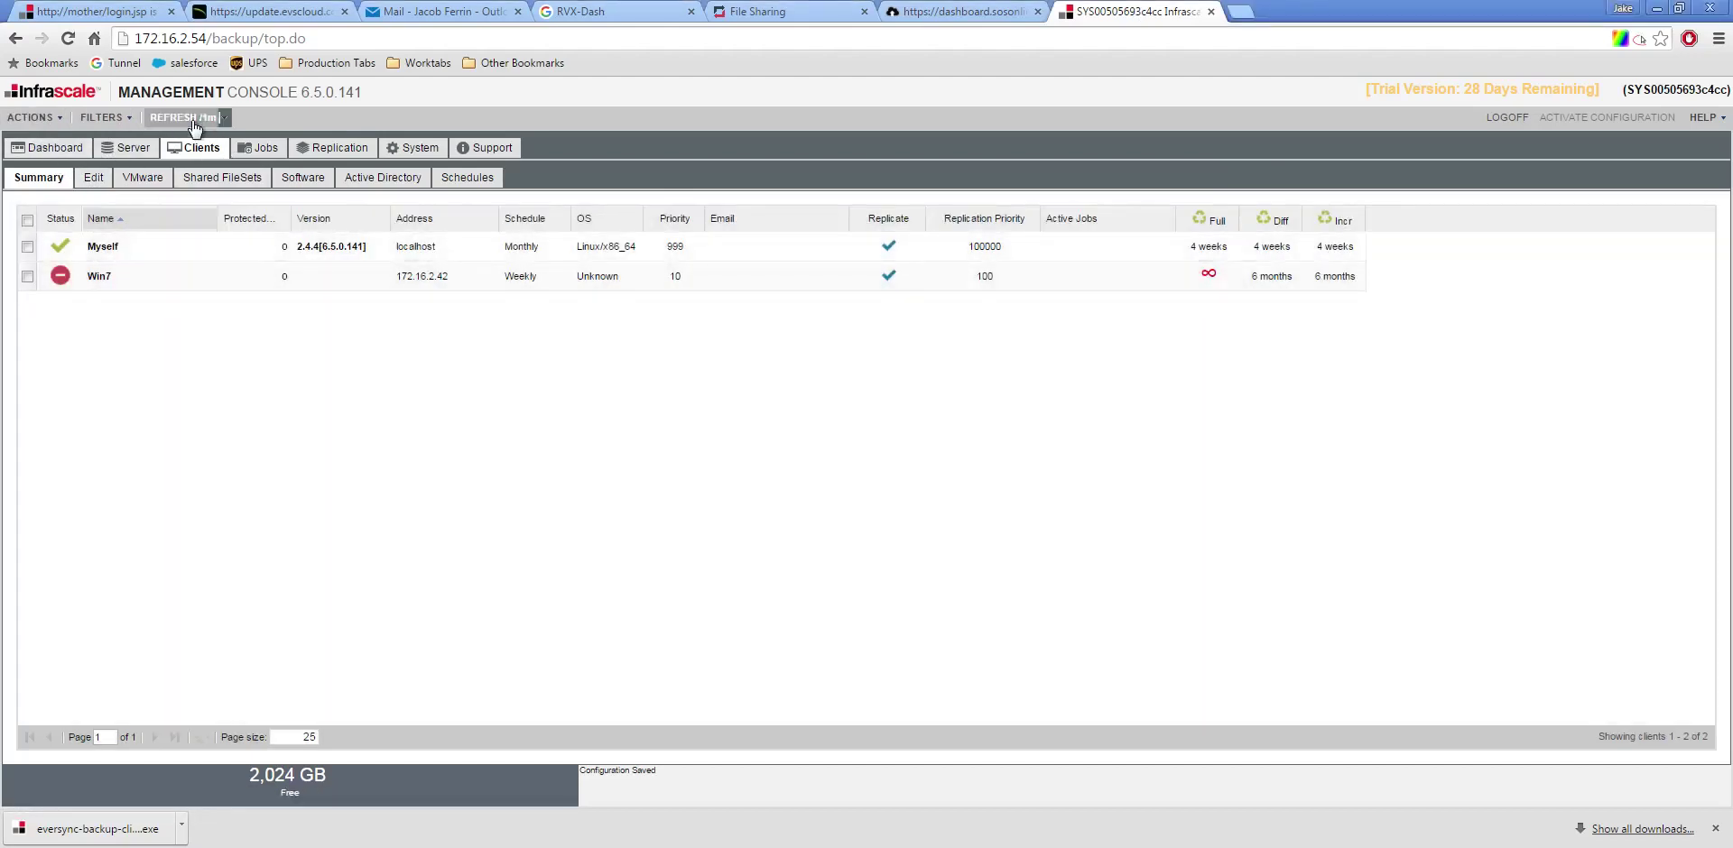
Step: Refresh the client summary to check the Win7 client's connection status
click(192, 121)
click(192, 121)
click(193, 121)
click(190, 121)
click(190, 121)
click(190, 121)
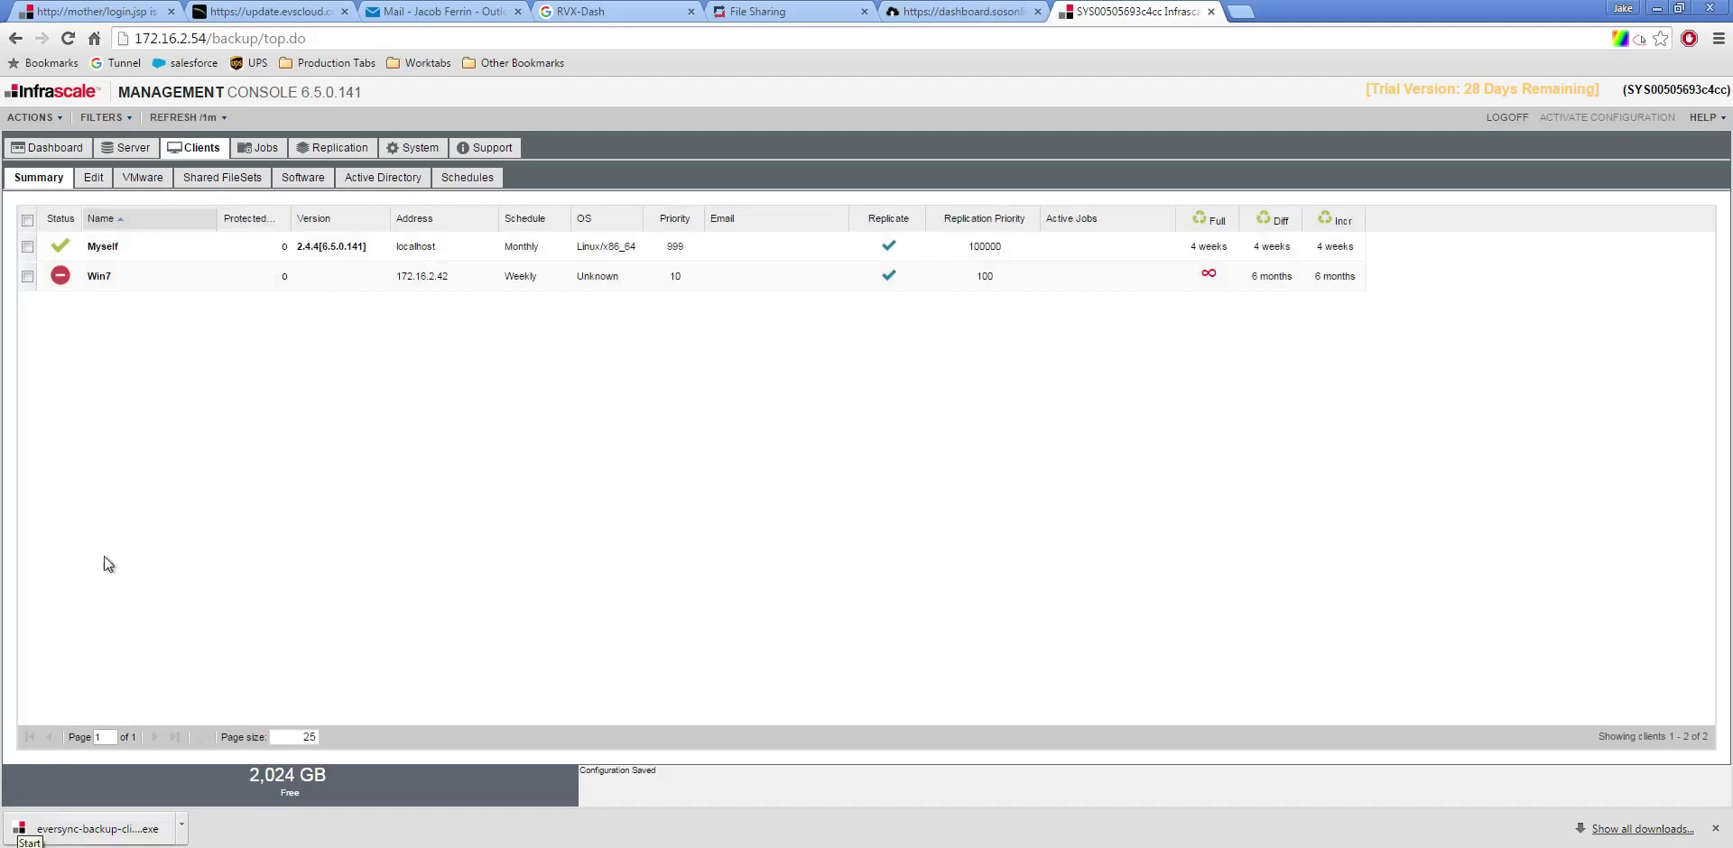
click(190, 121)
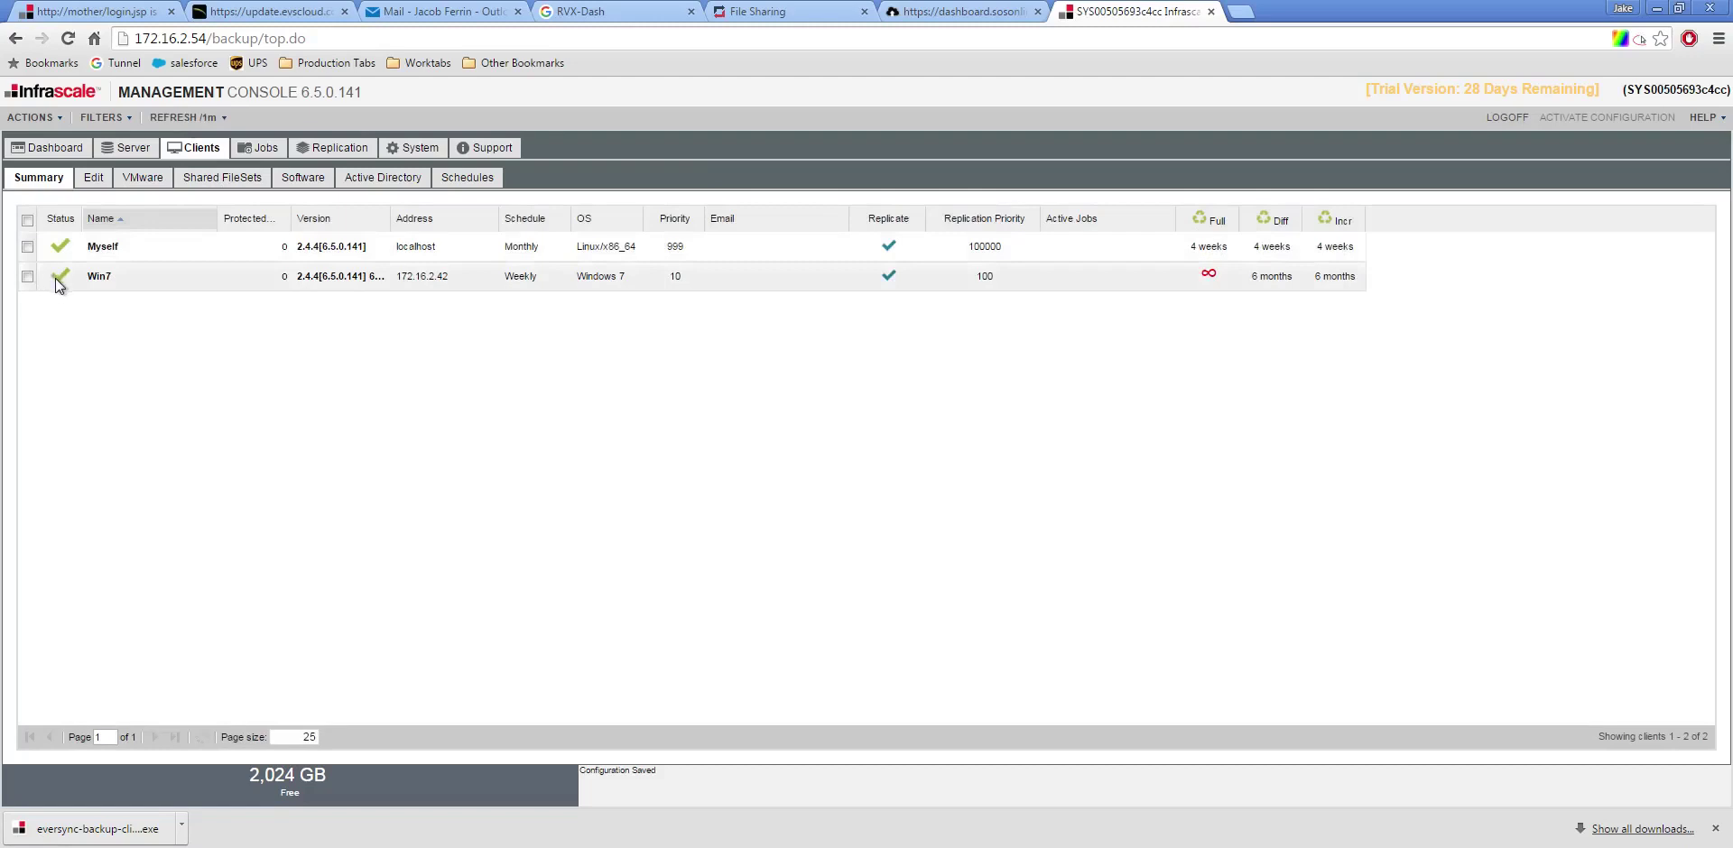
Step: Open the Win7 client's settings for editing
mouse_move(58, 282)
click(90, 178)
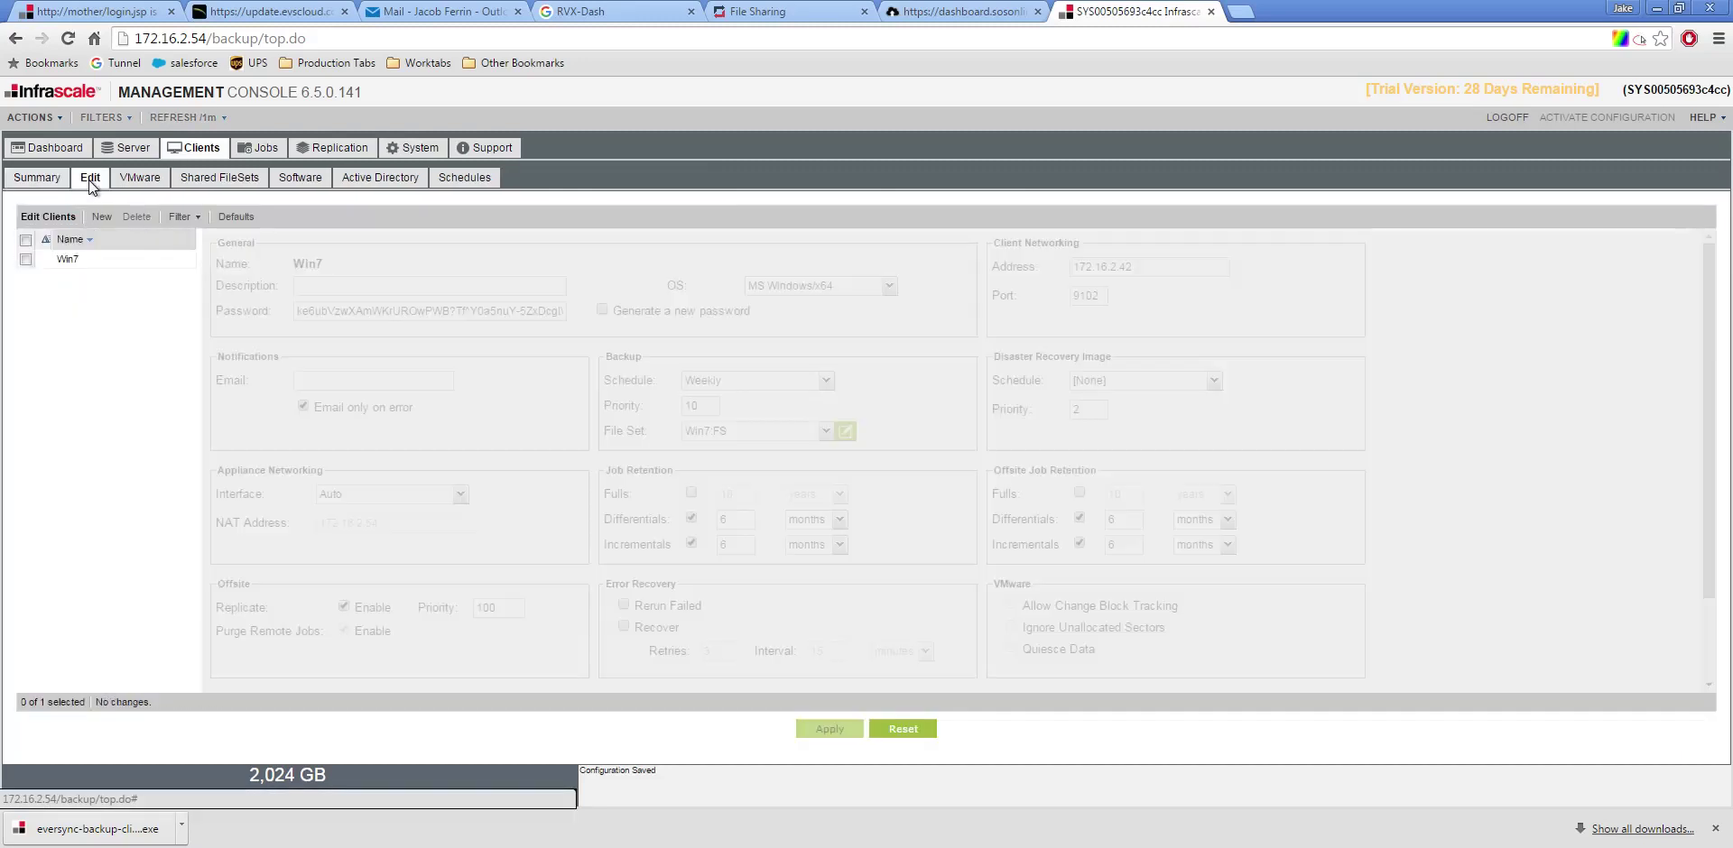
click(63, 262)
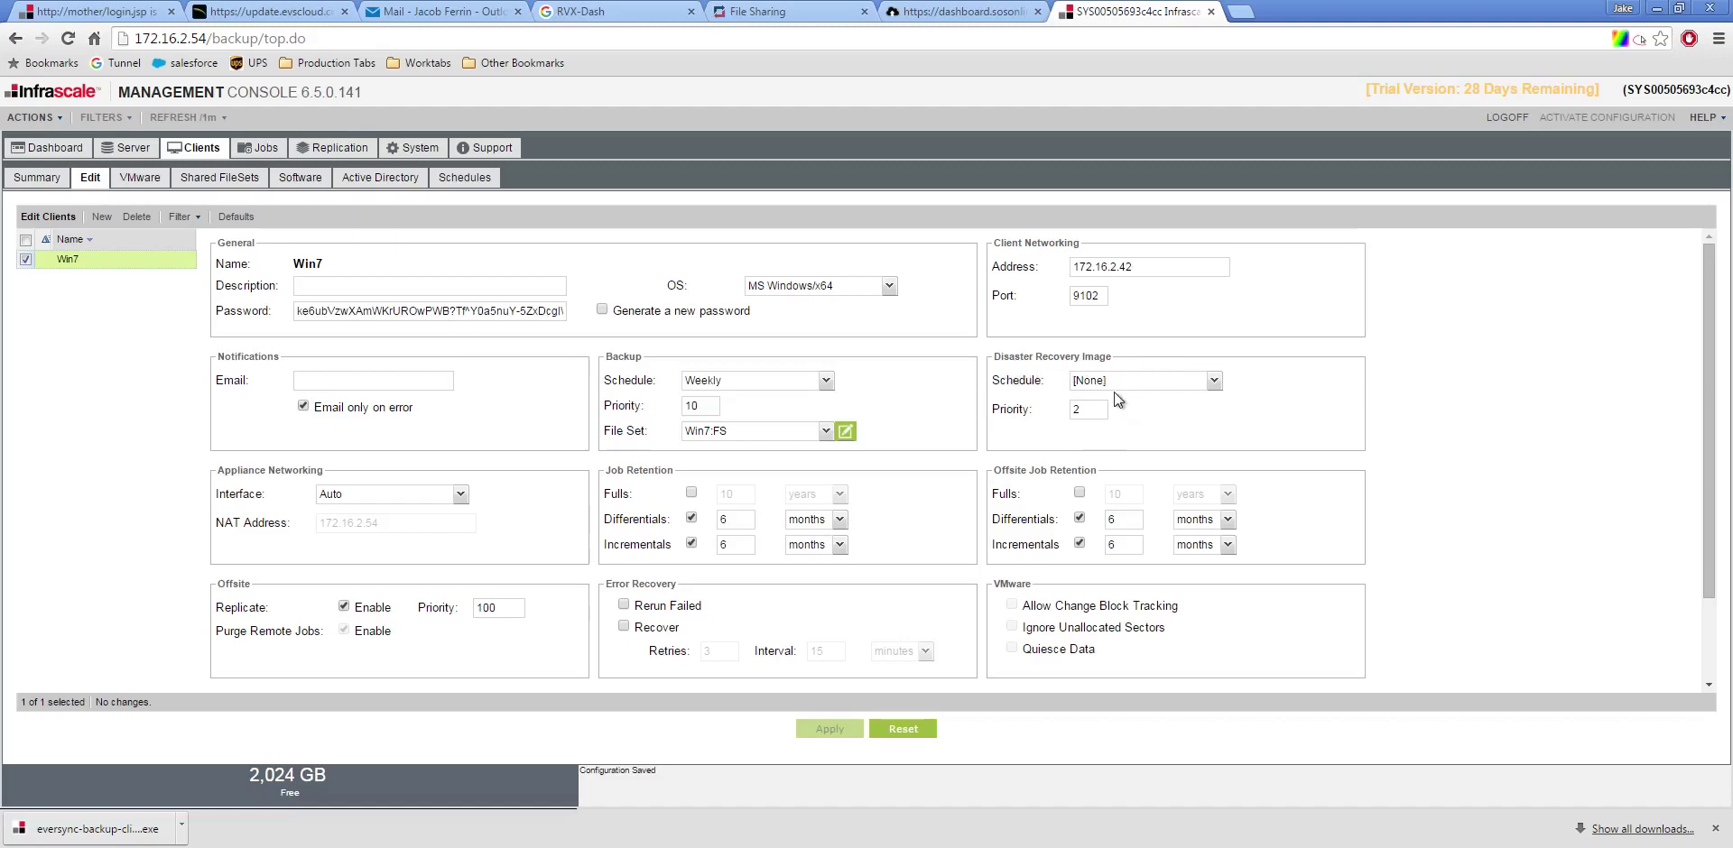
Step: Review the downloadable client software and the schedule options for the Win7 client's disaster recovery image
click(304, 180)
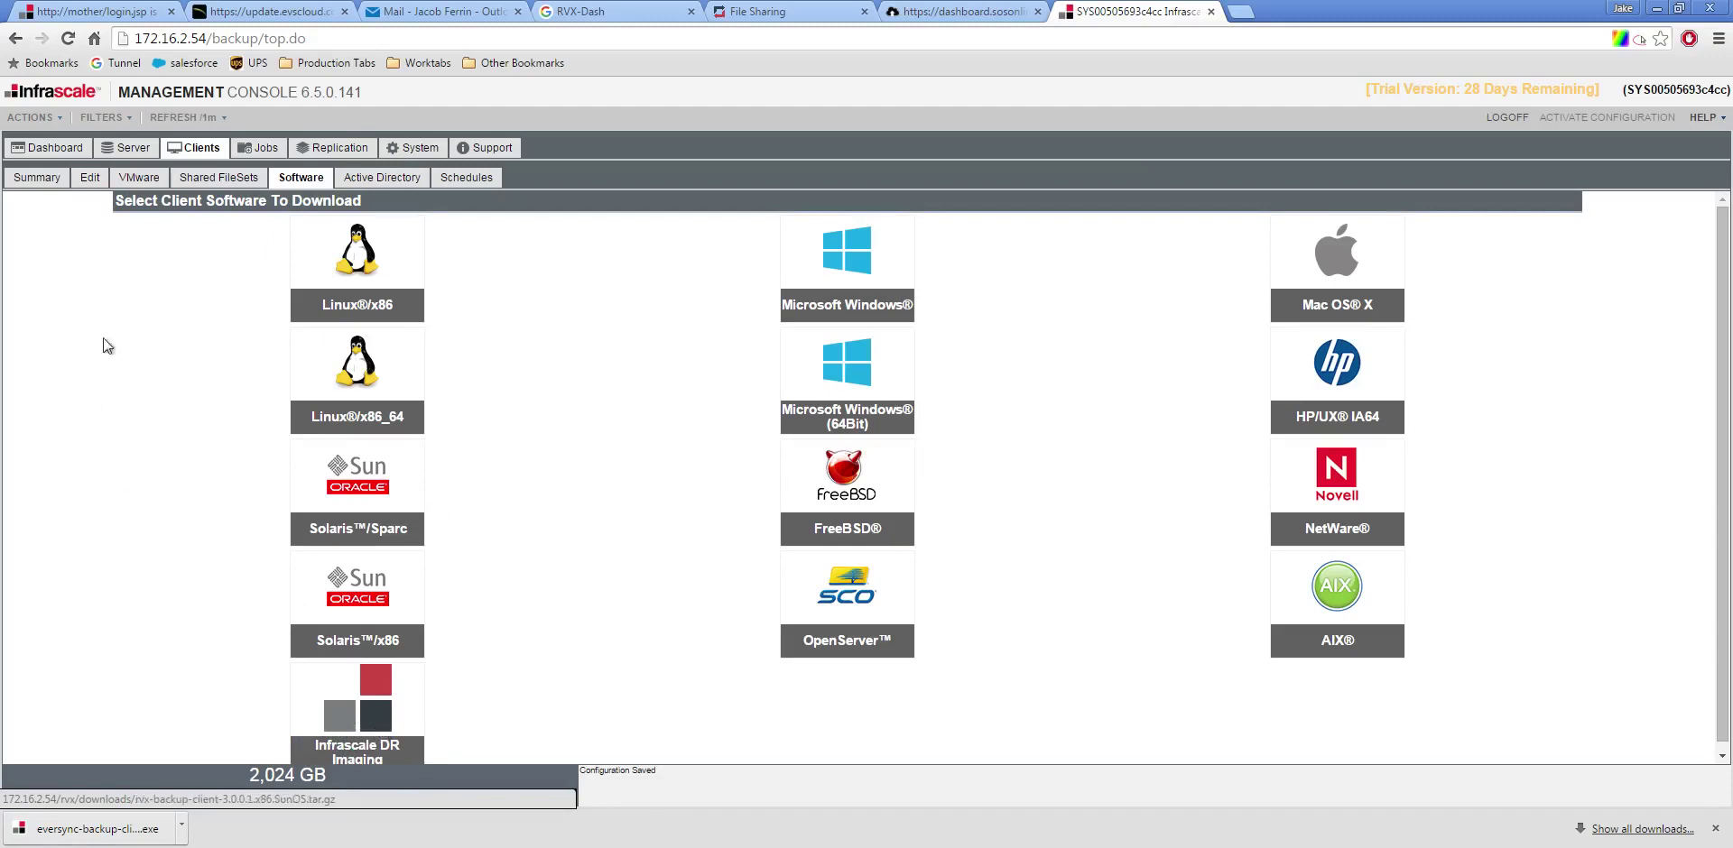
click(93, 177)
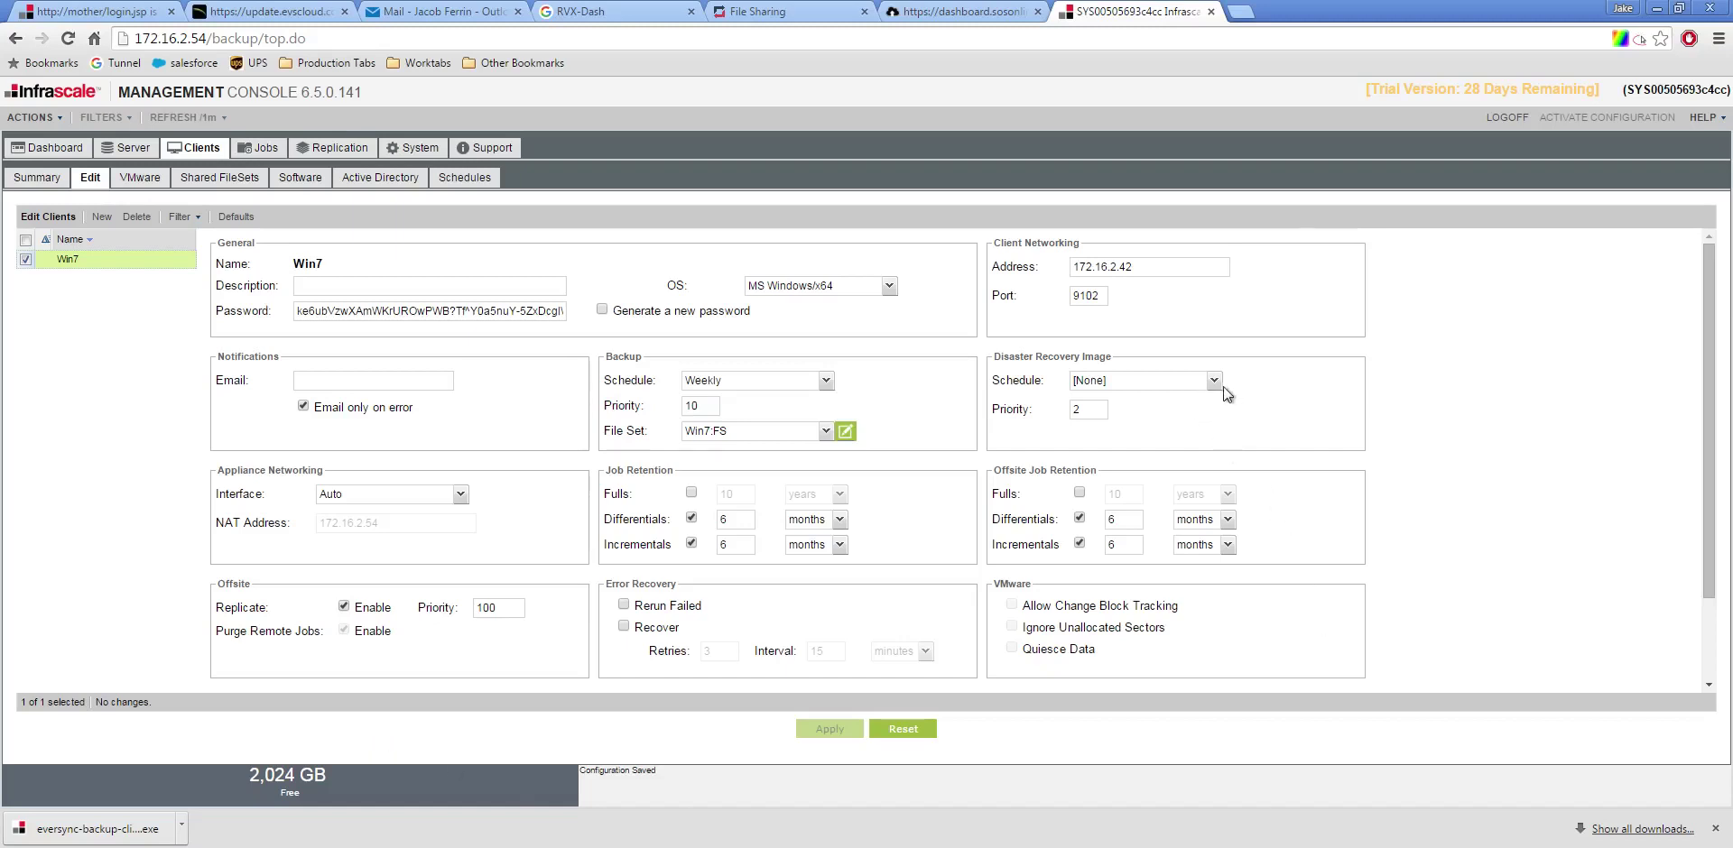
click(1173, 381)
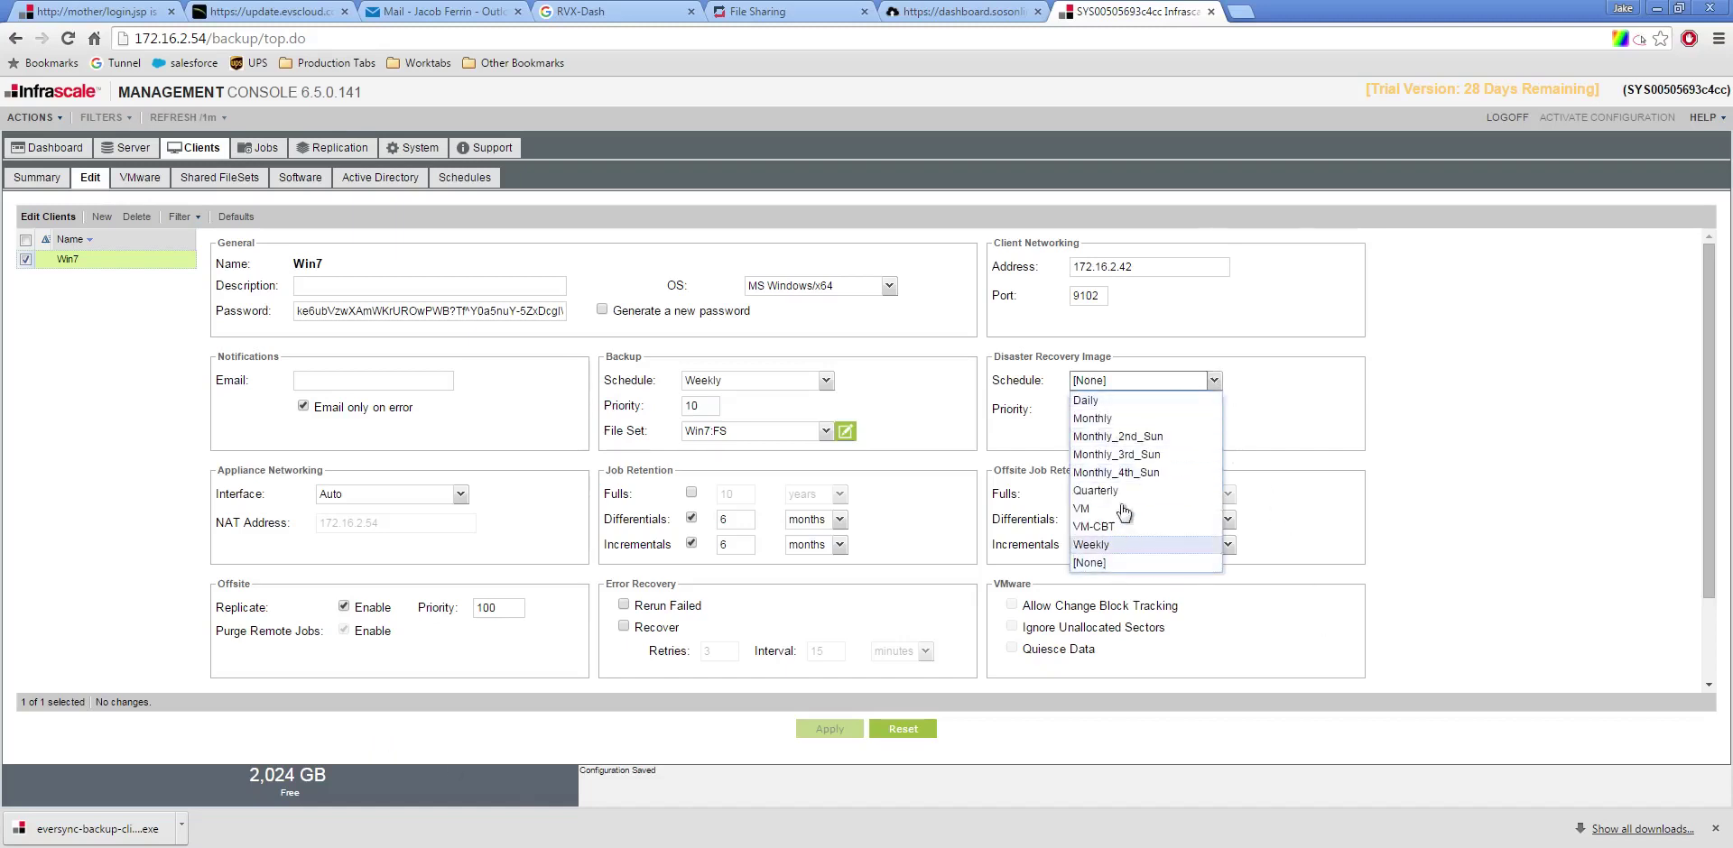
click(1424, 410)
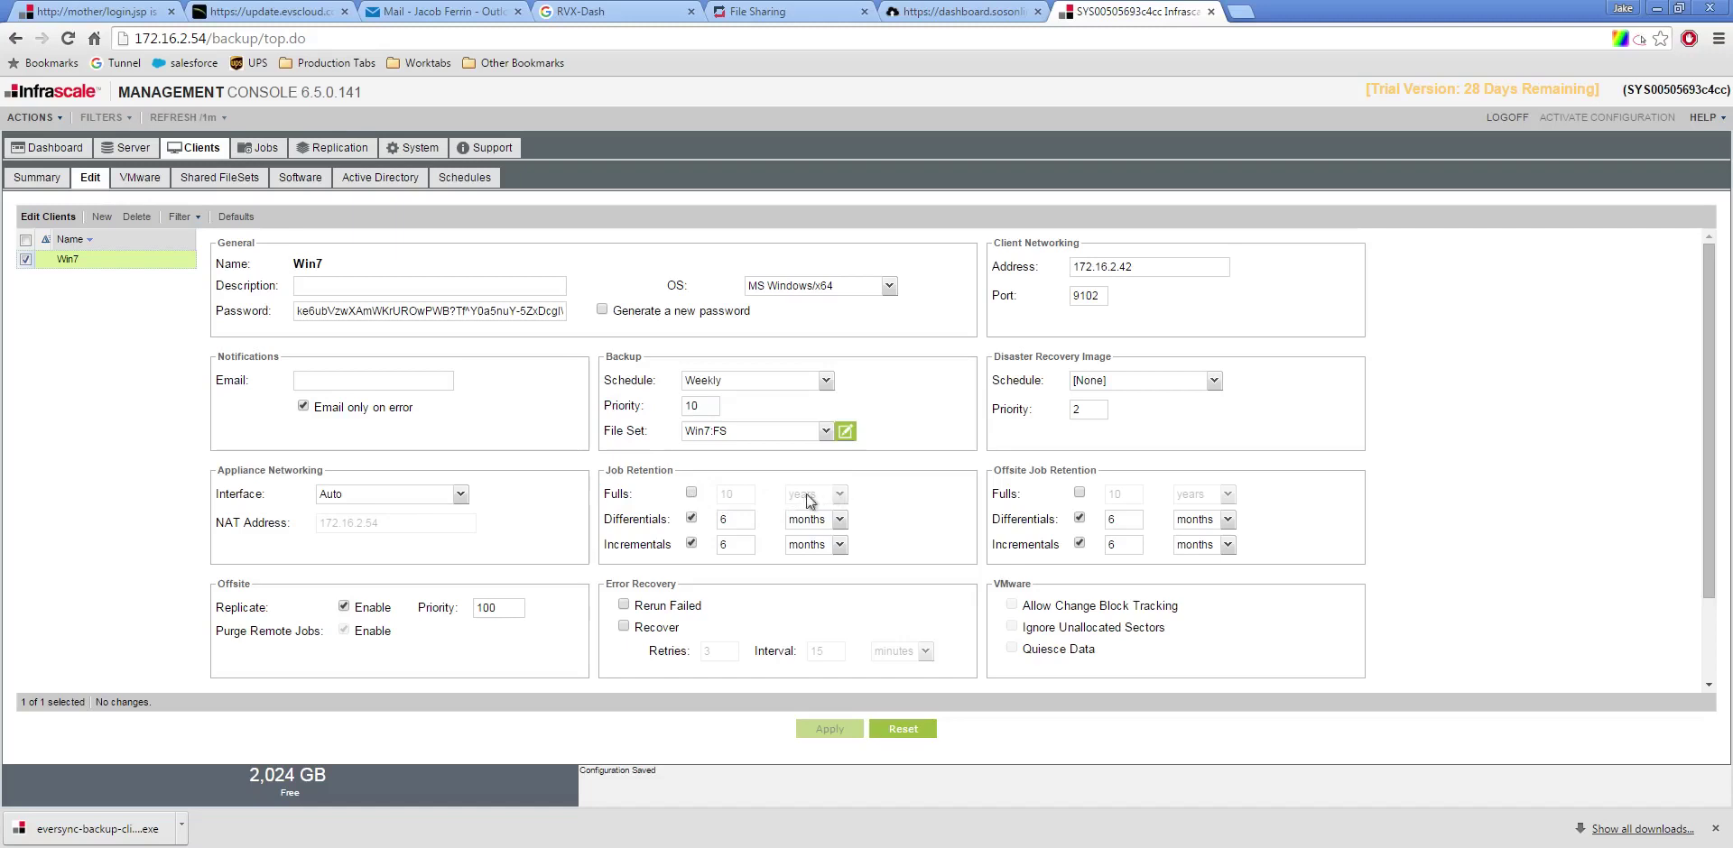
Step: Enable job retention for the Win7 client's full backups and set it to 1 months
click(691, 493)
key(BackSpace)
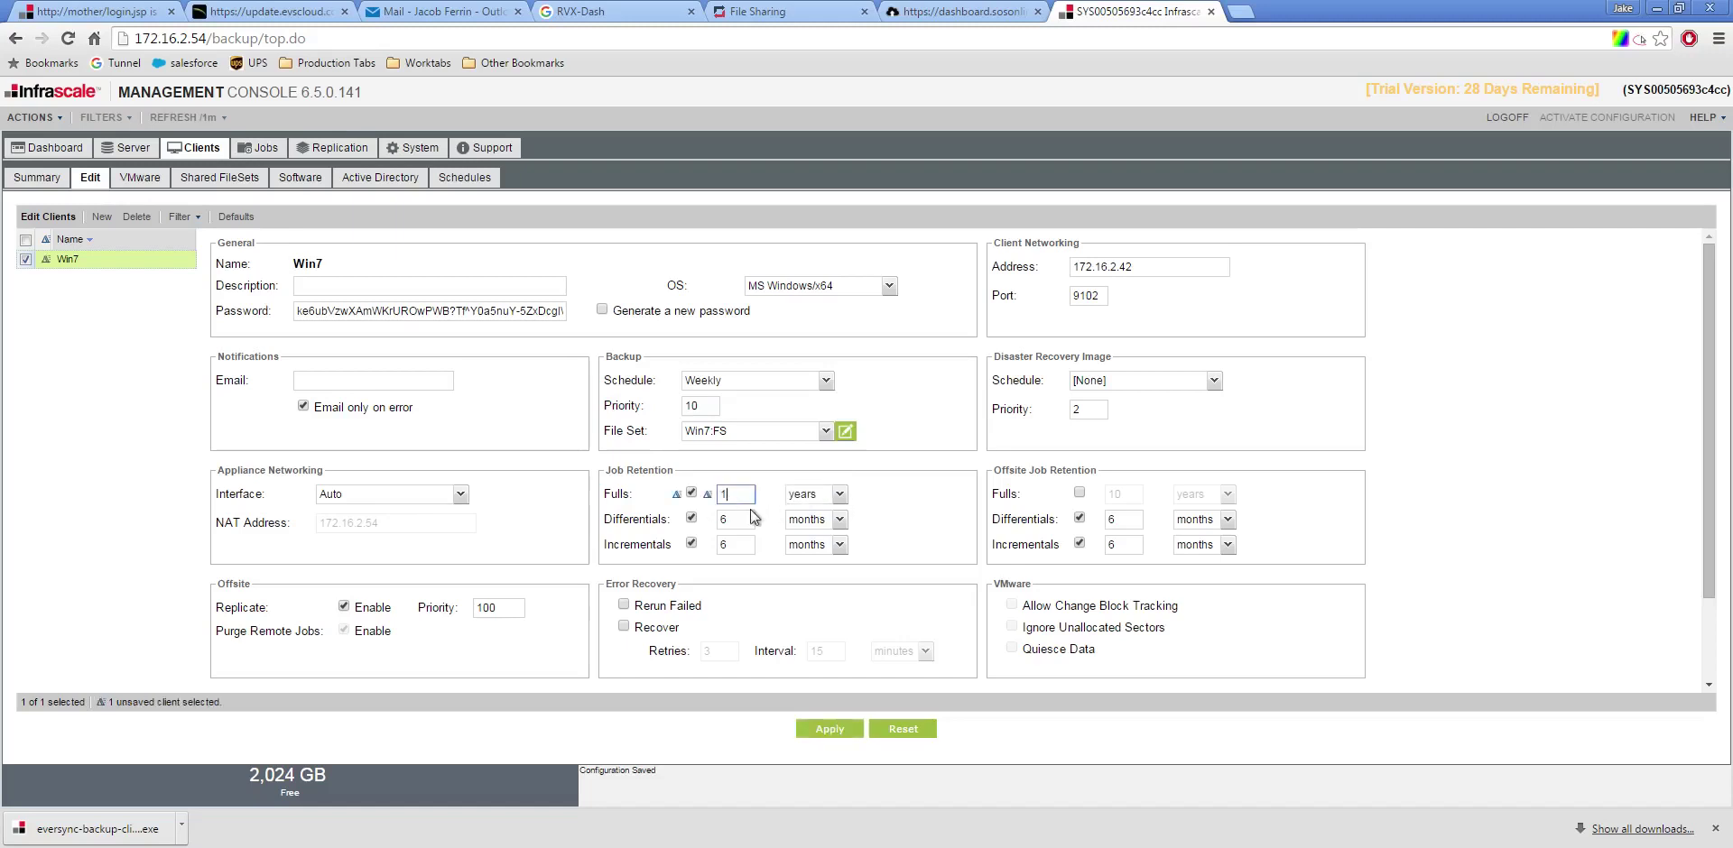
click(838, 494)
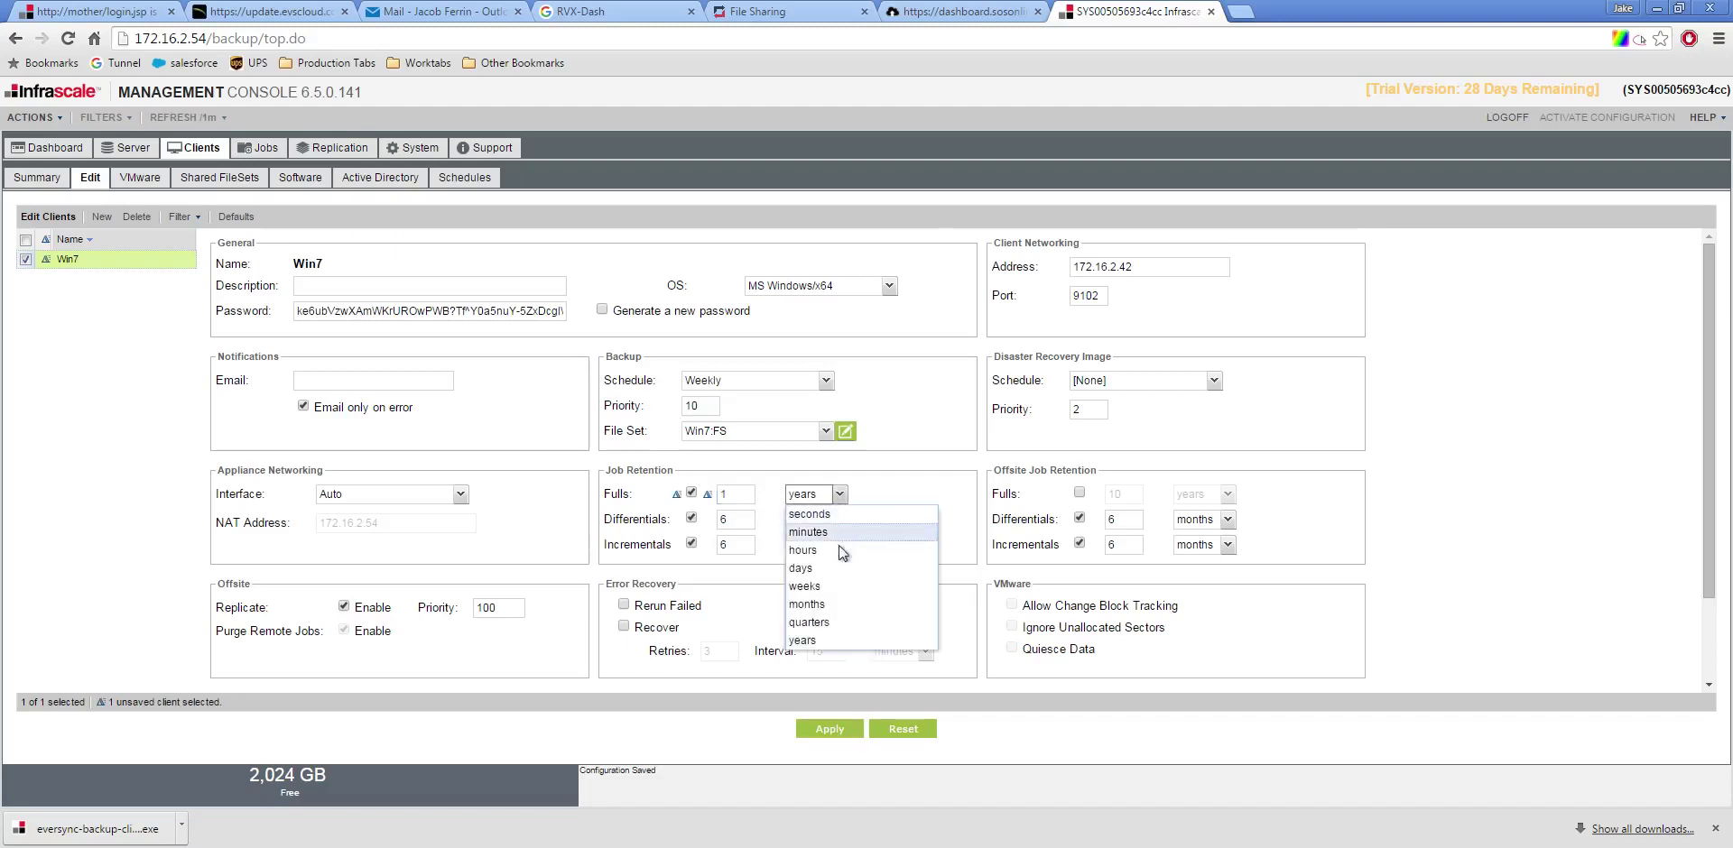
click(827, 603)
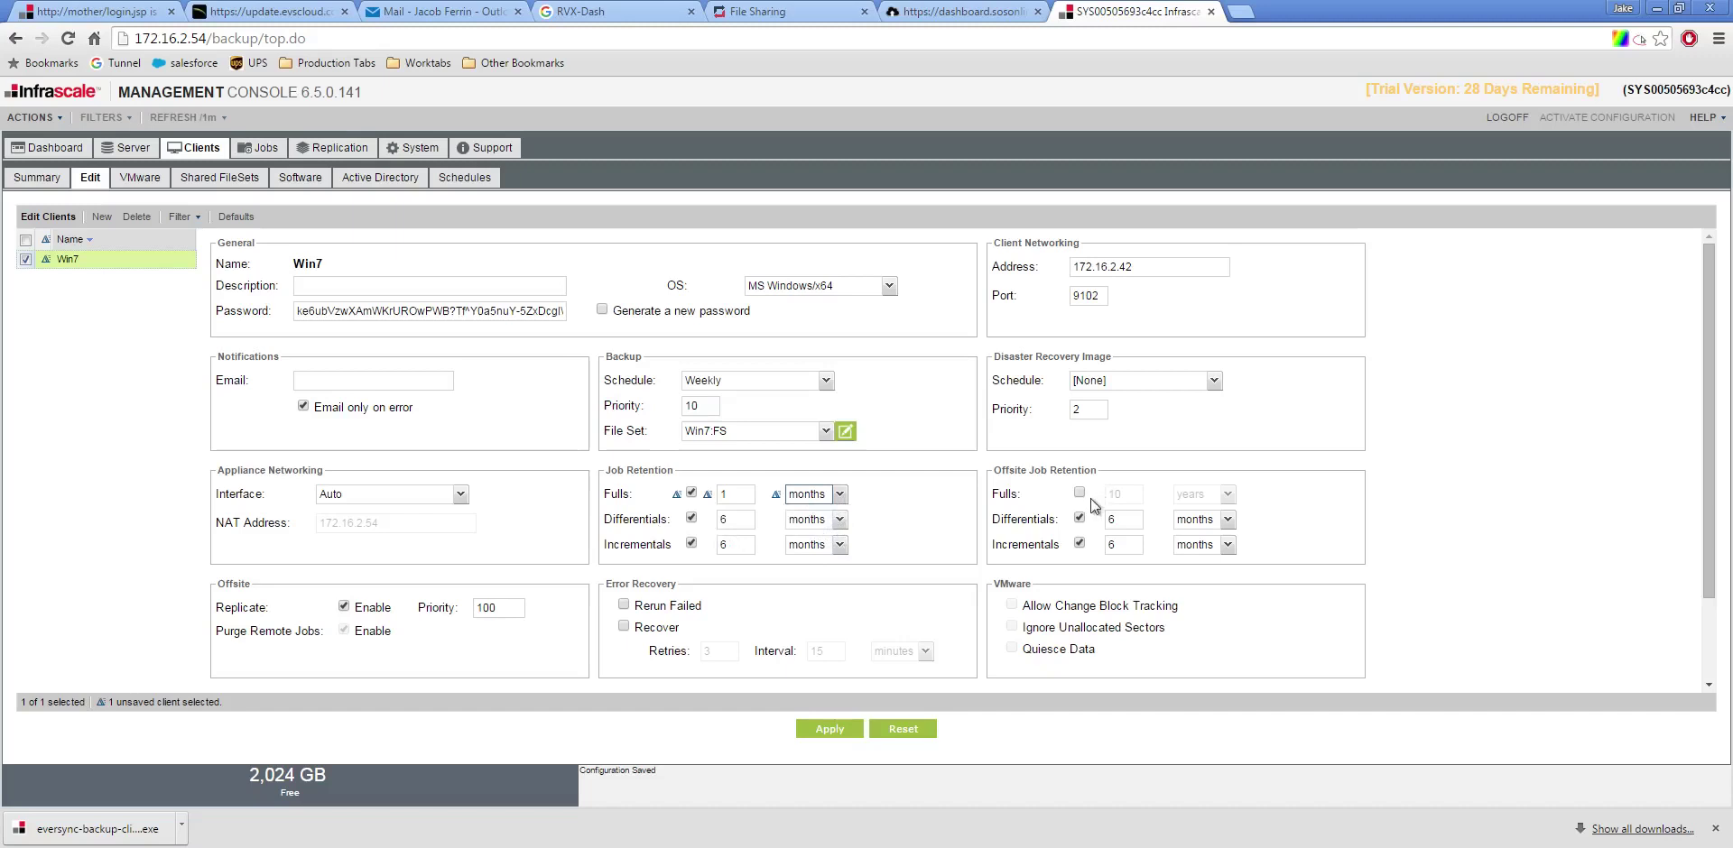
click(1030, 473)
drag(994, 472, 1063, 474)
click(1062, 474)
Step: Enable Rerun Failed and Recover in the Win7 client's error recovery settings
scroll(443, 609, down, 1)
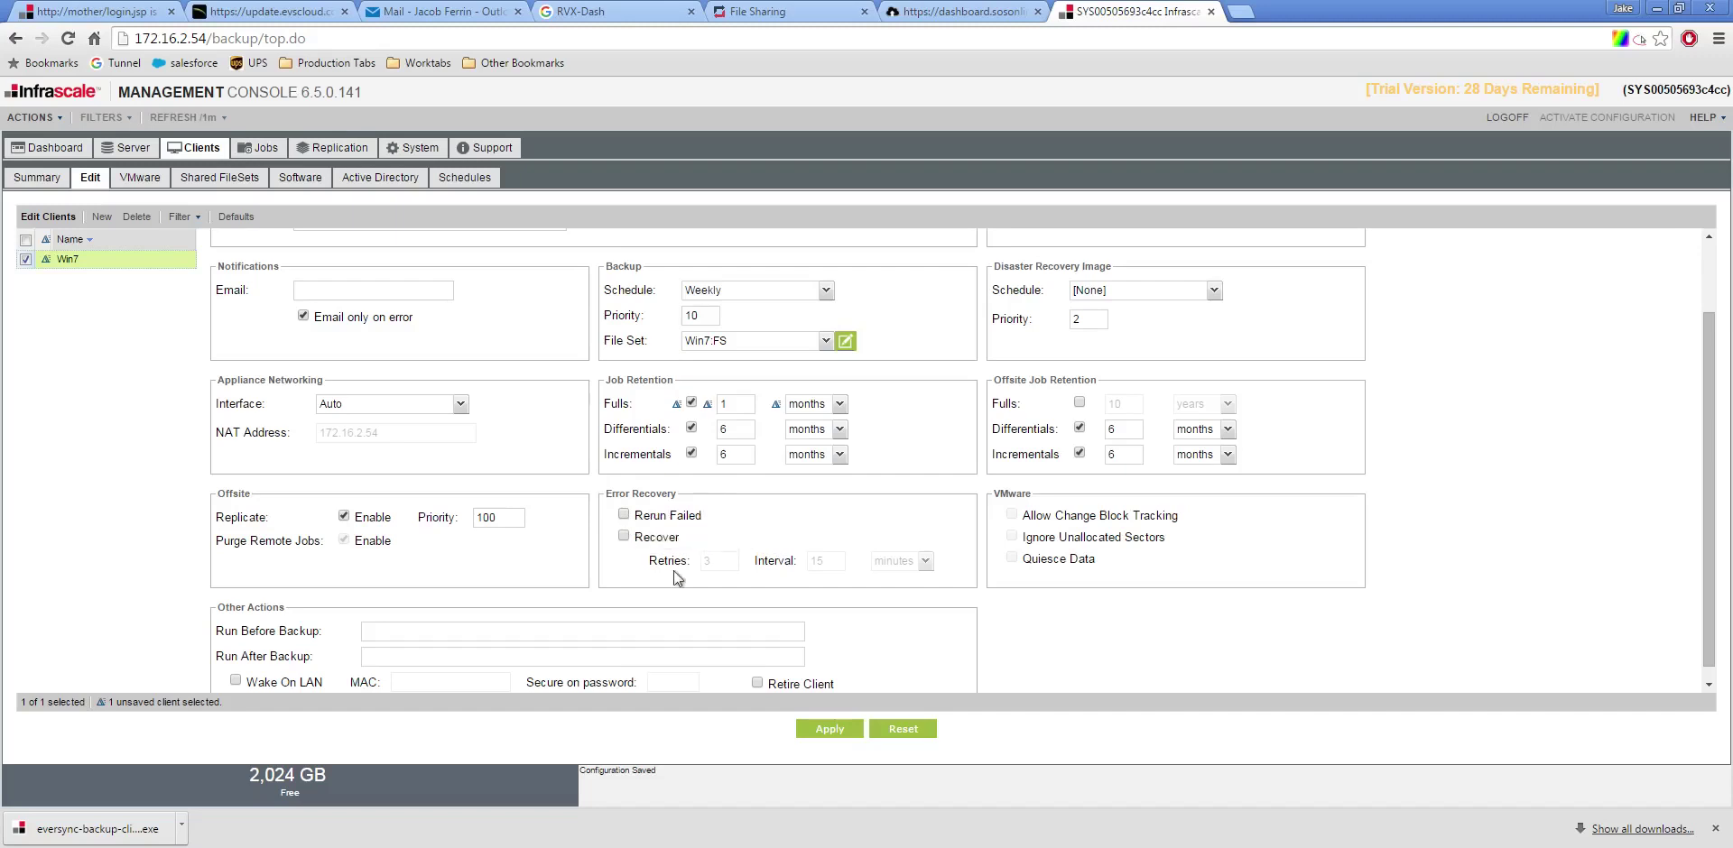
click(623, 514)
click(624, 536)
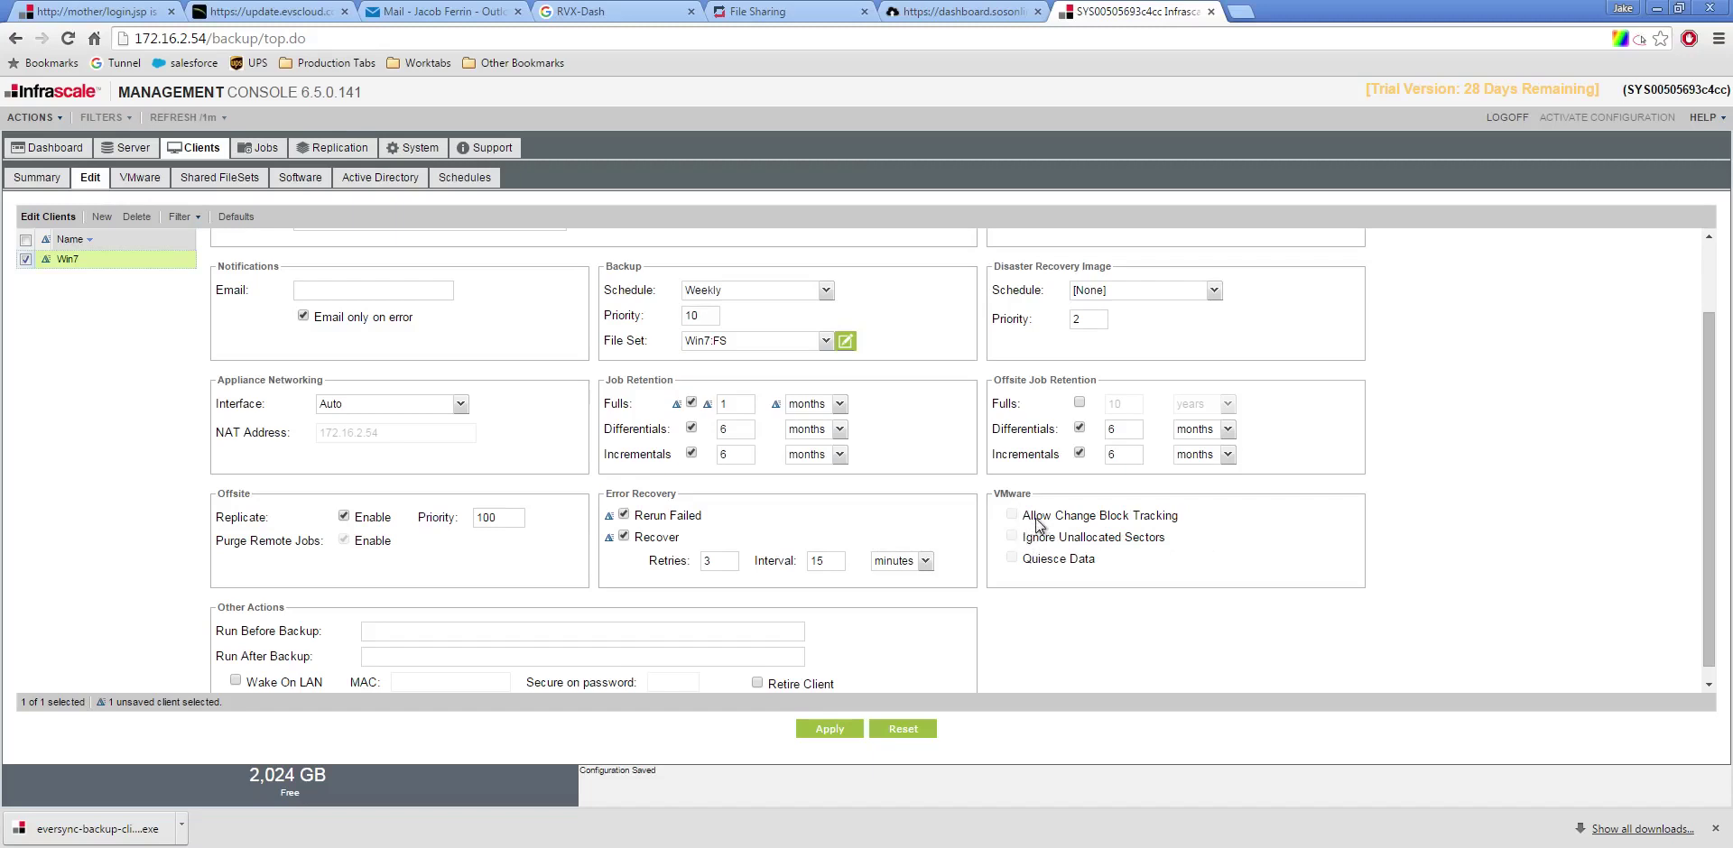
Step: Examine the Run Before Backup and Run After Backup fields in the Win7 client's other actions
scroll(632, 600, down, 1)
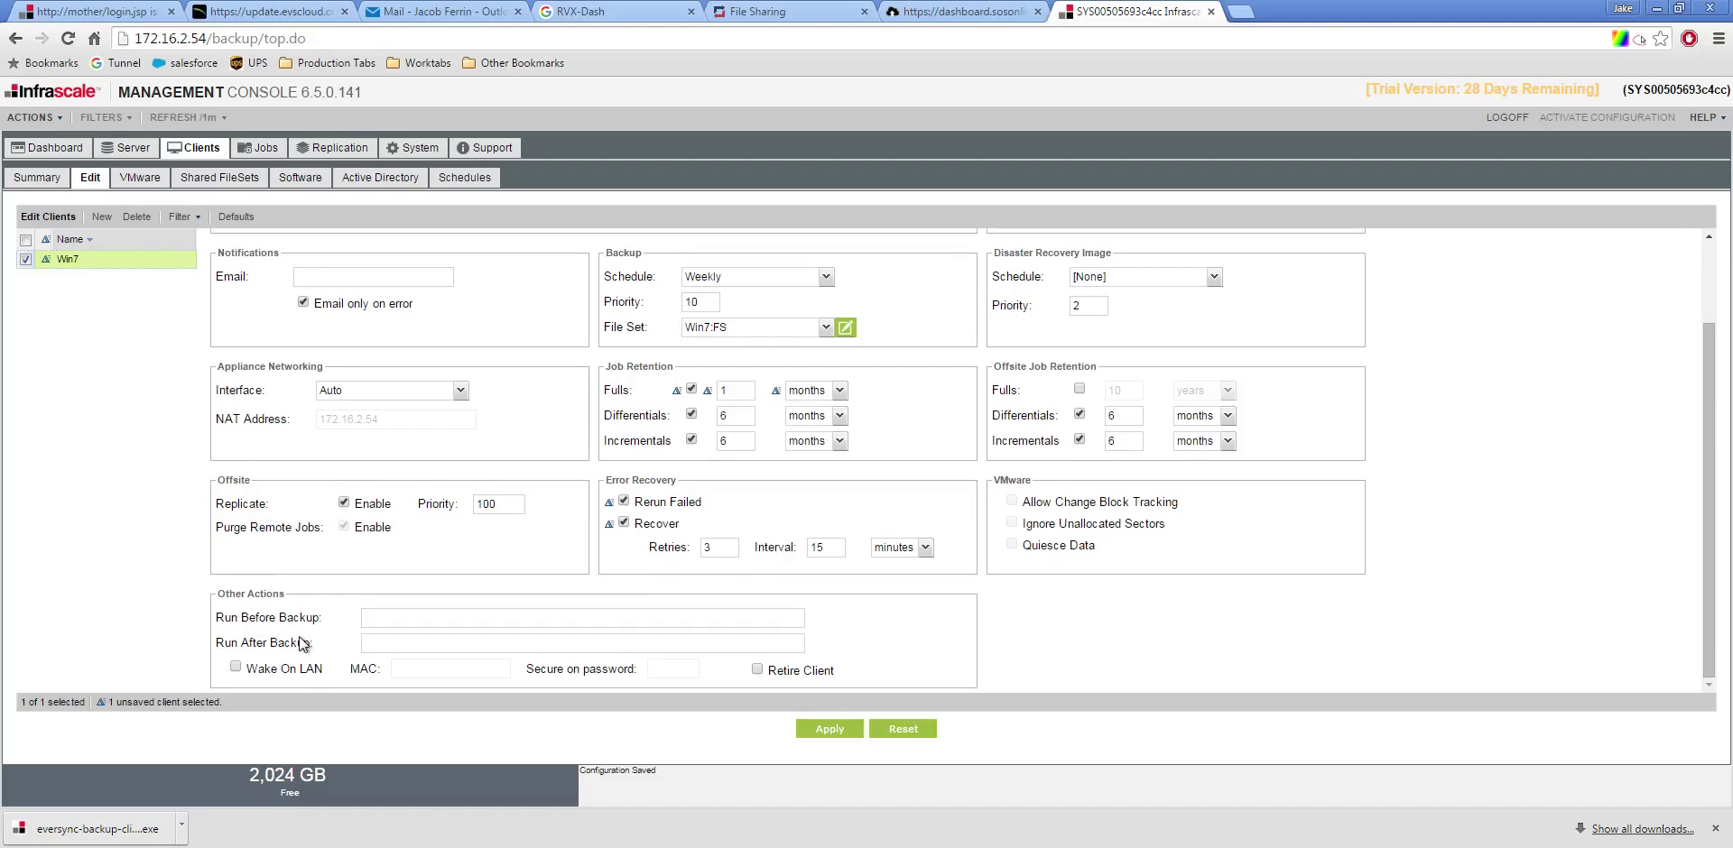
click(411, 619)
click(415, 643)
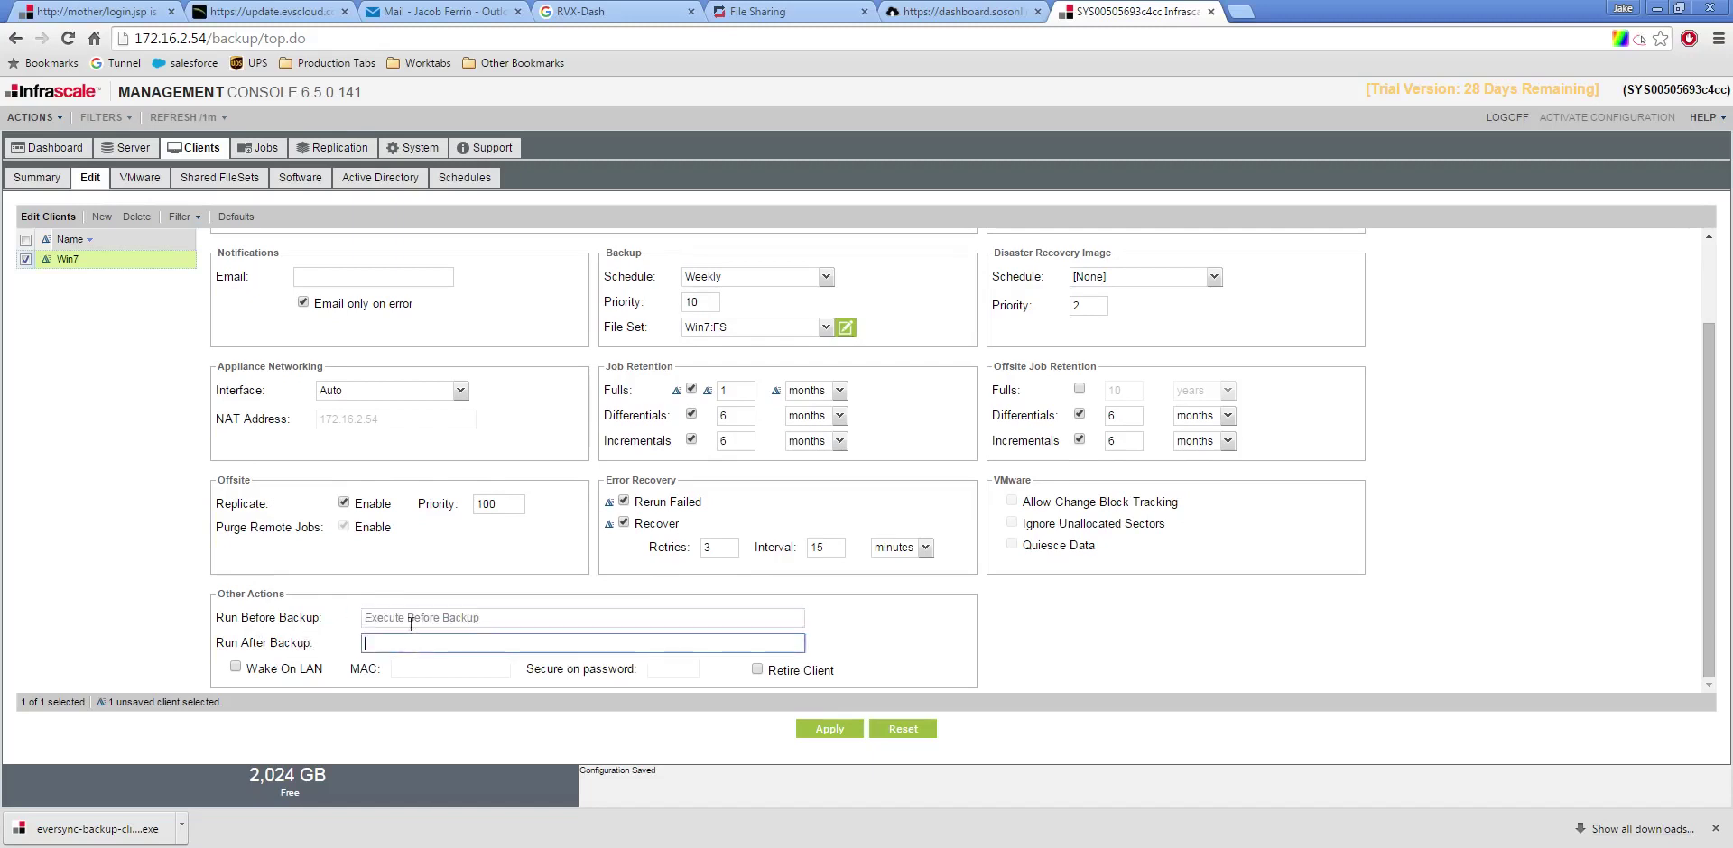
click(410, 622)
click(414, 592)
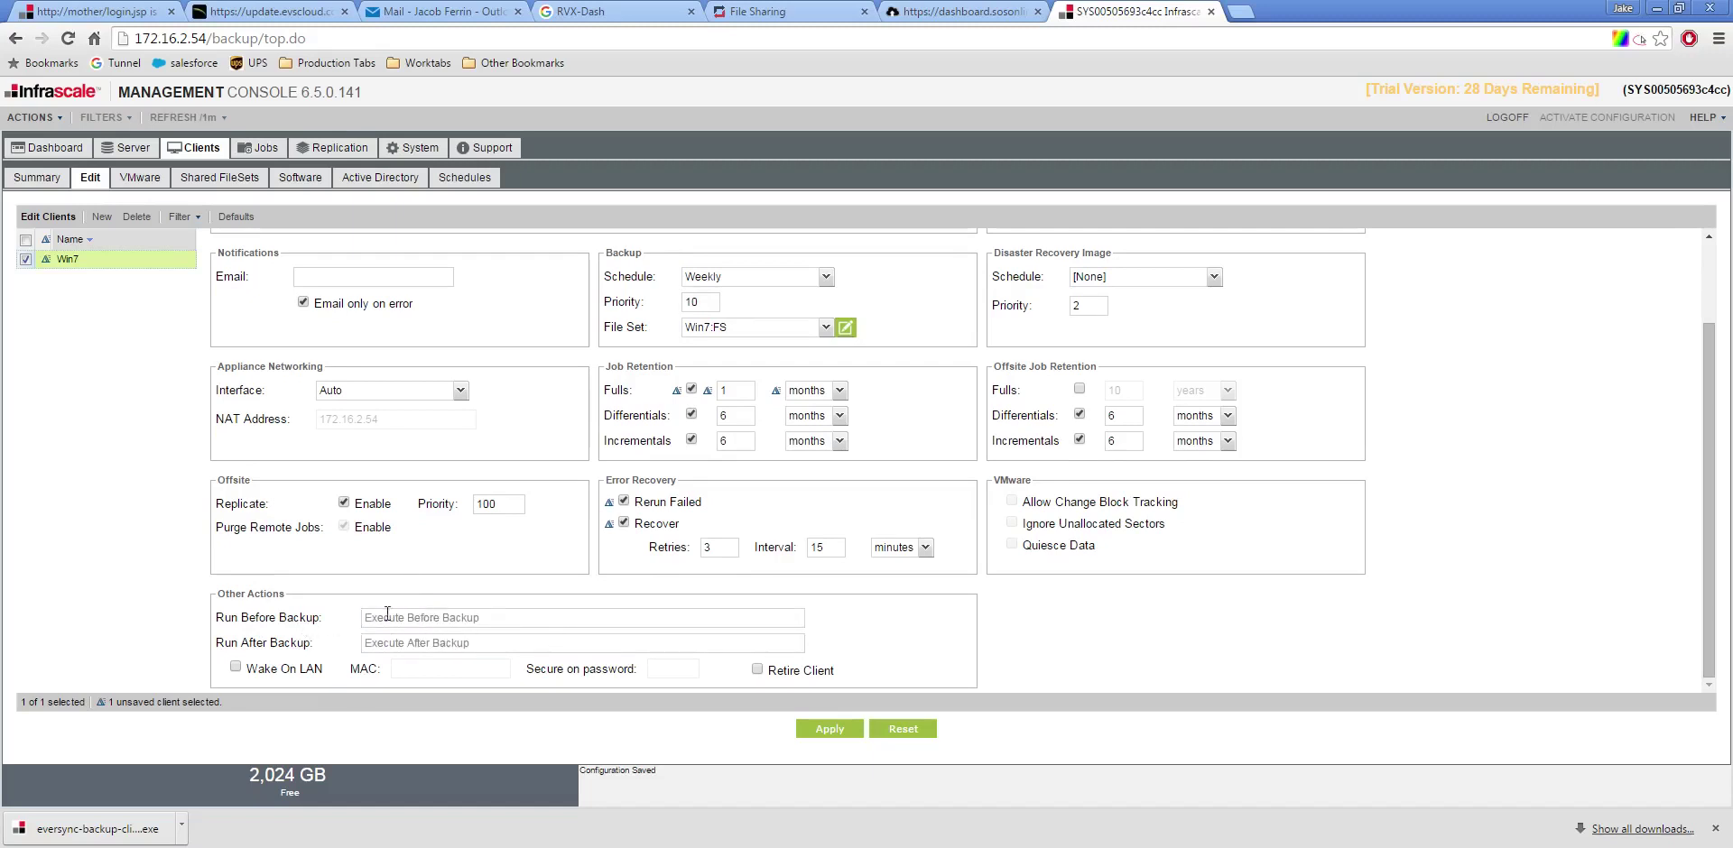
Step: Review the shared file sets and the Win7 client's file set choices, keeping Win7:FS selected
scroll(430, 632, up, 1)
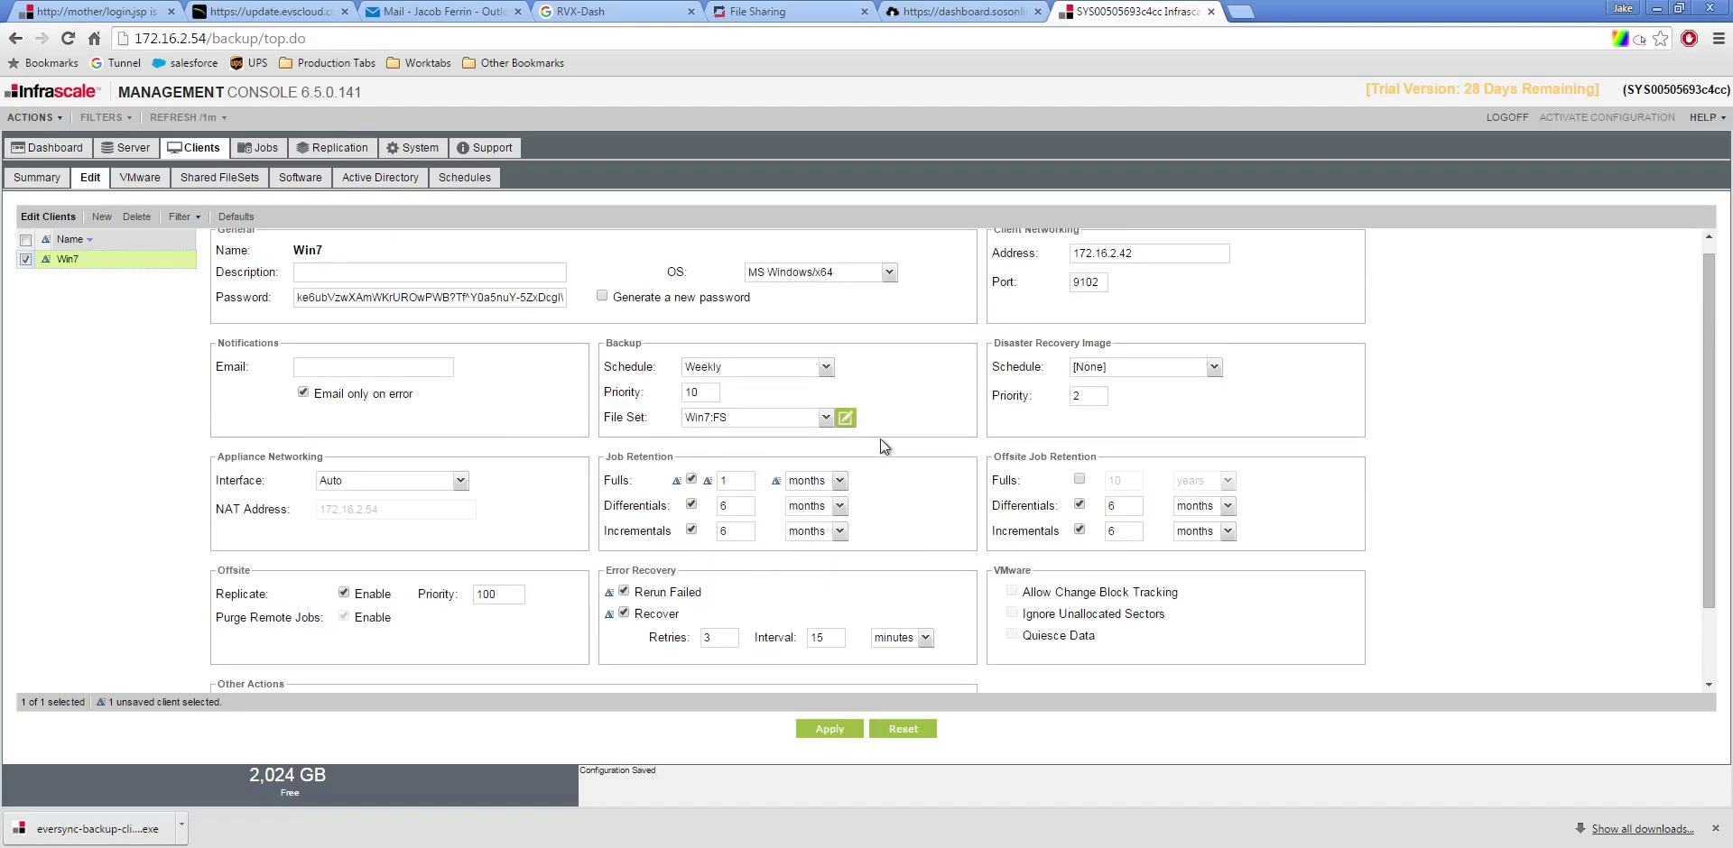
scroll(886, 419, up, 1)
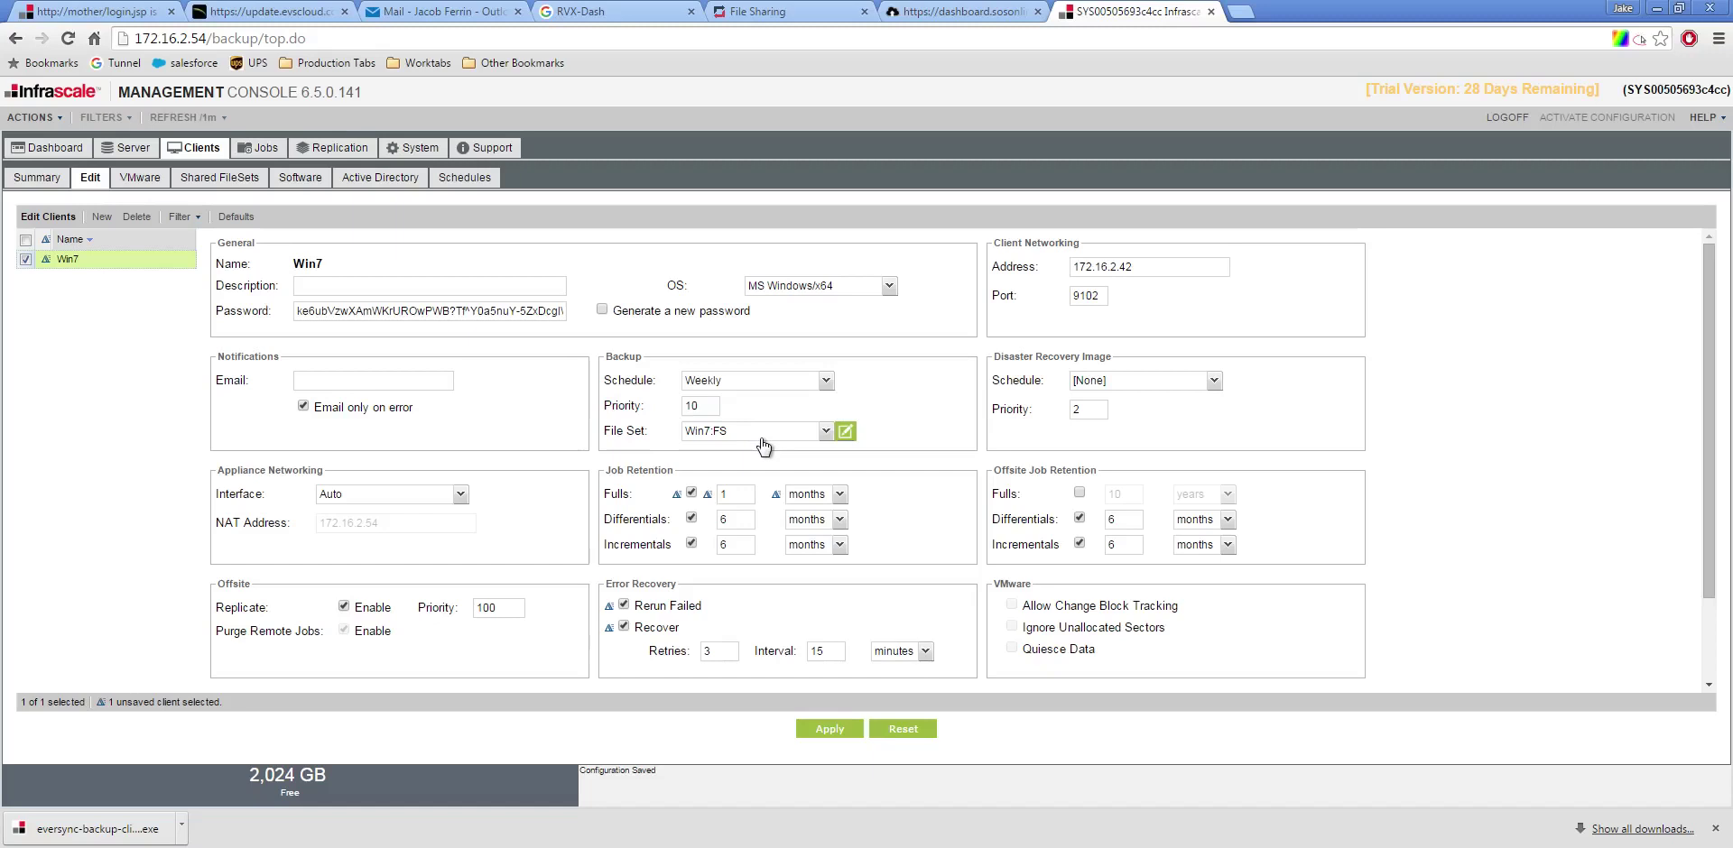
click(234, 181)
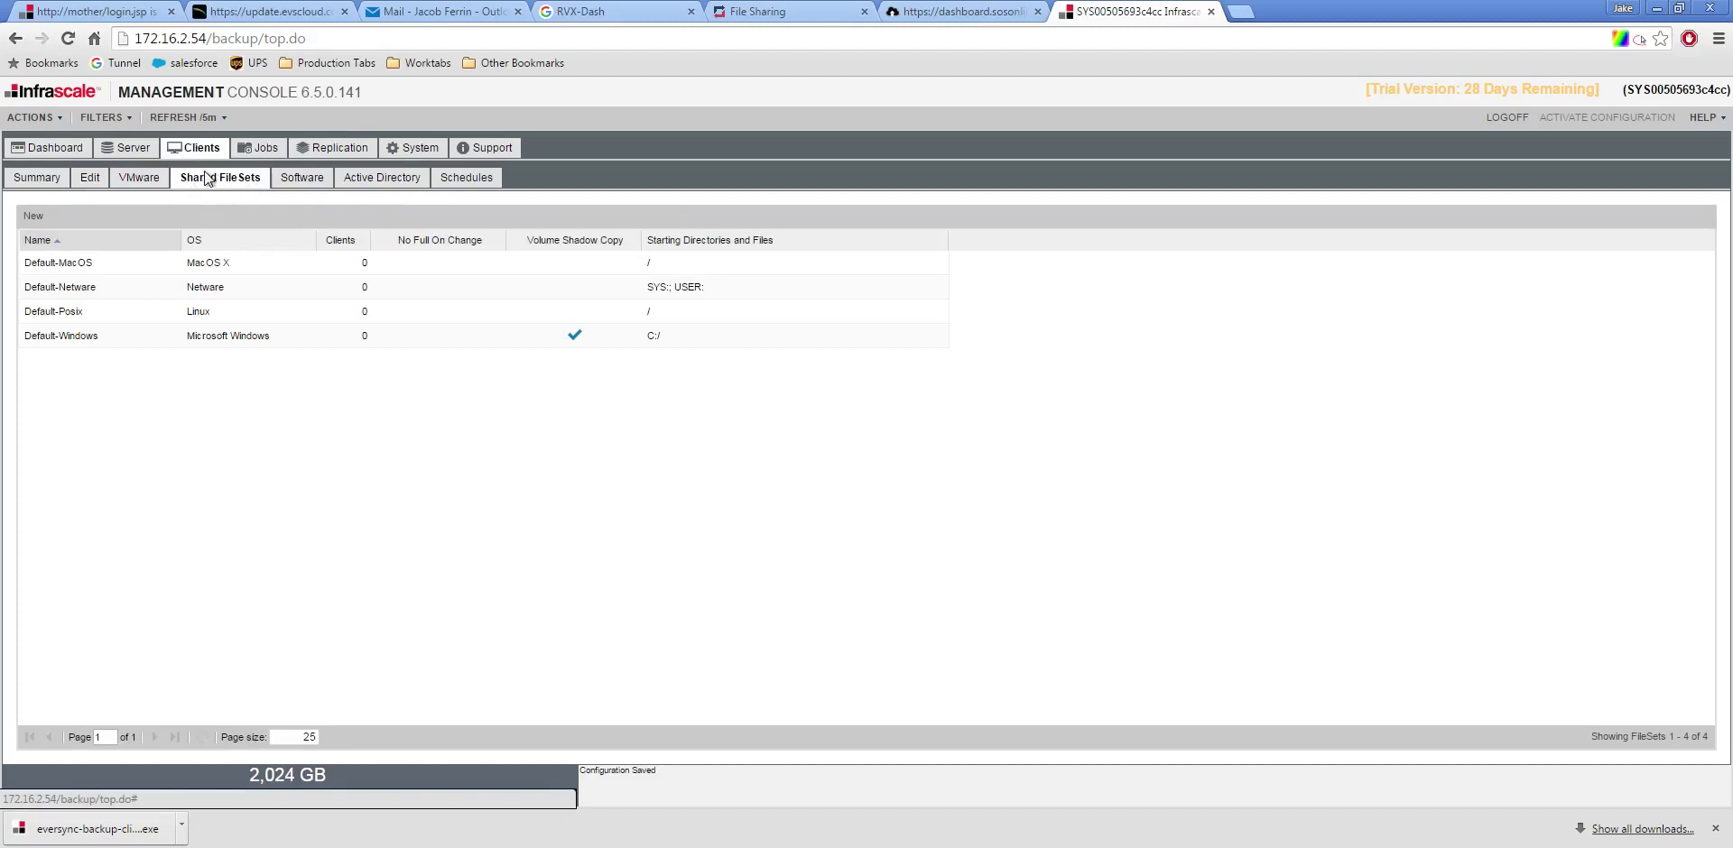
click(87, 178)
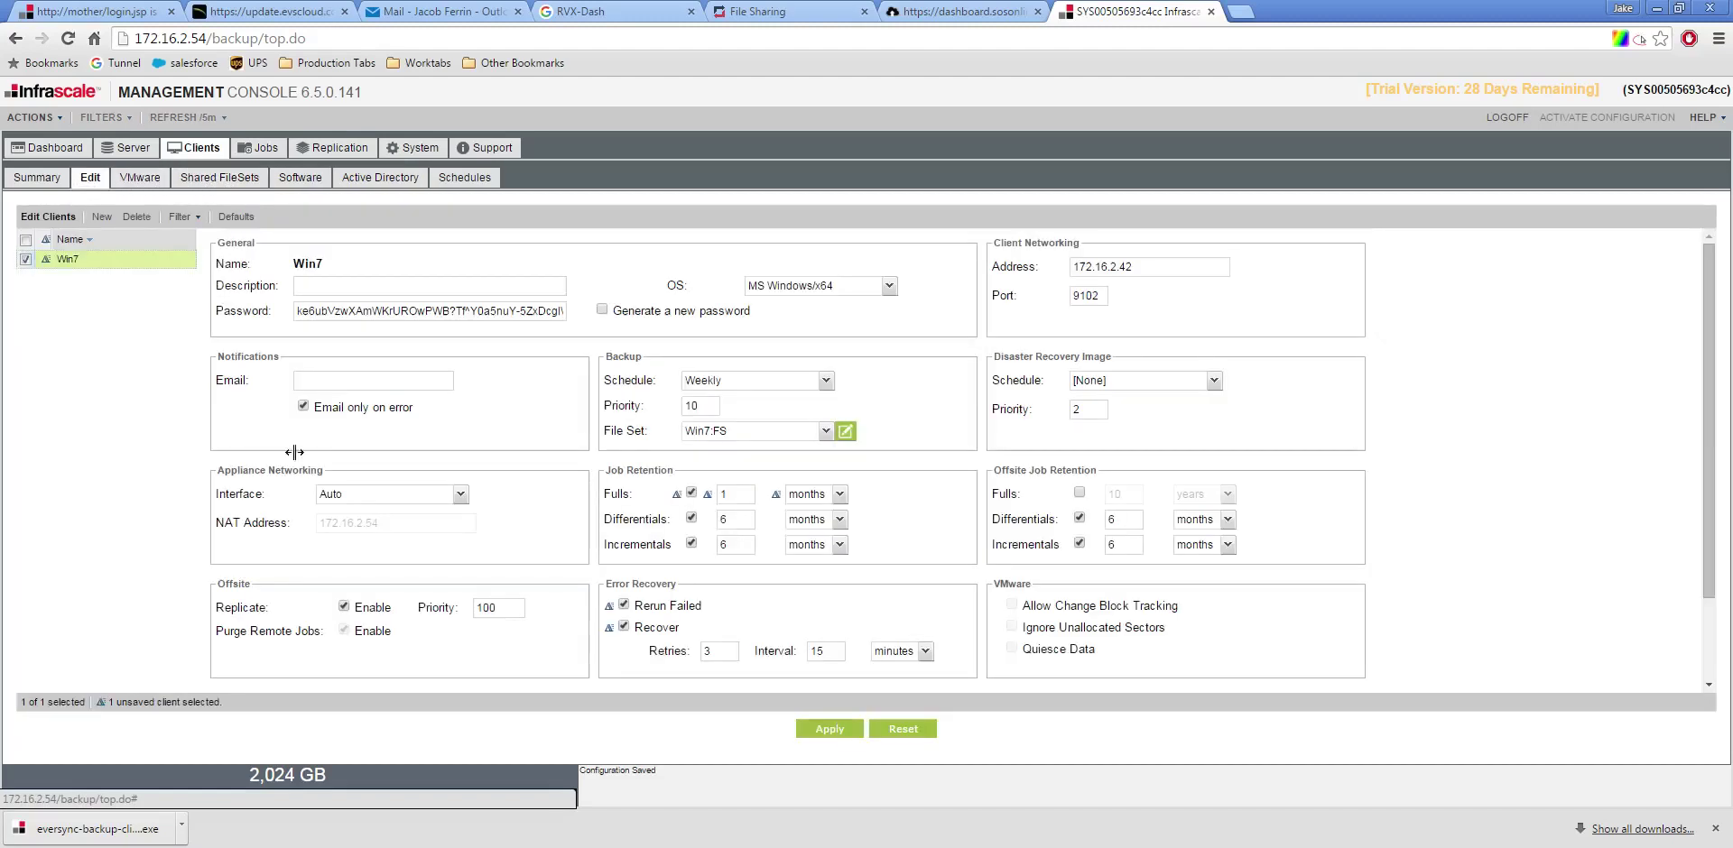
click(824, 434)
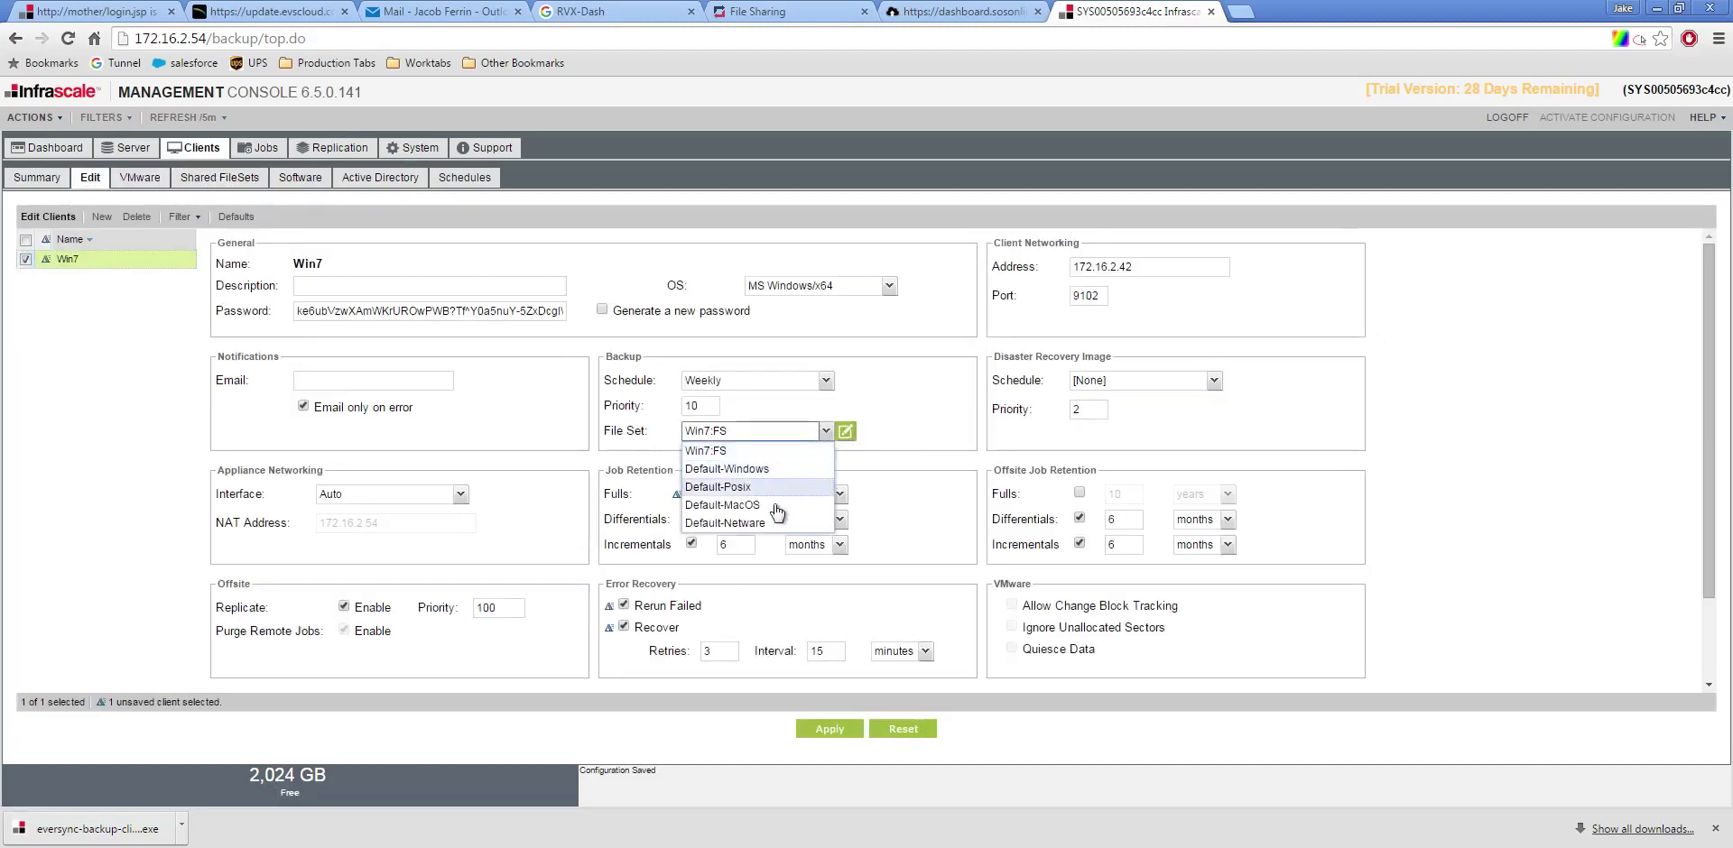
click(783, 456)
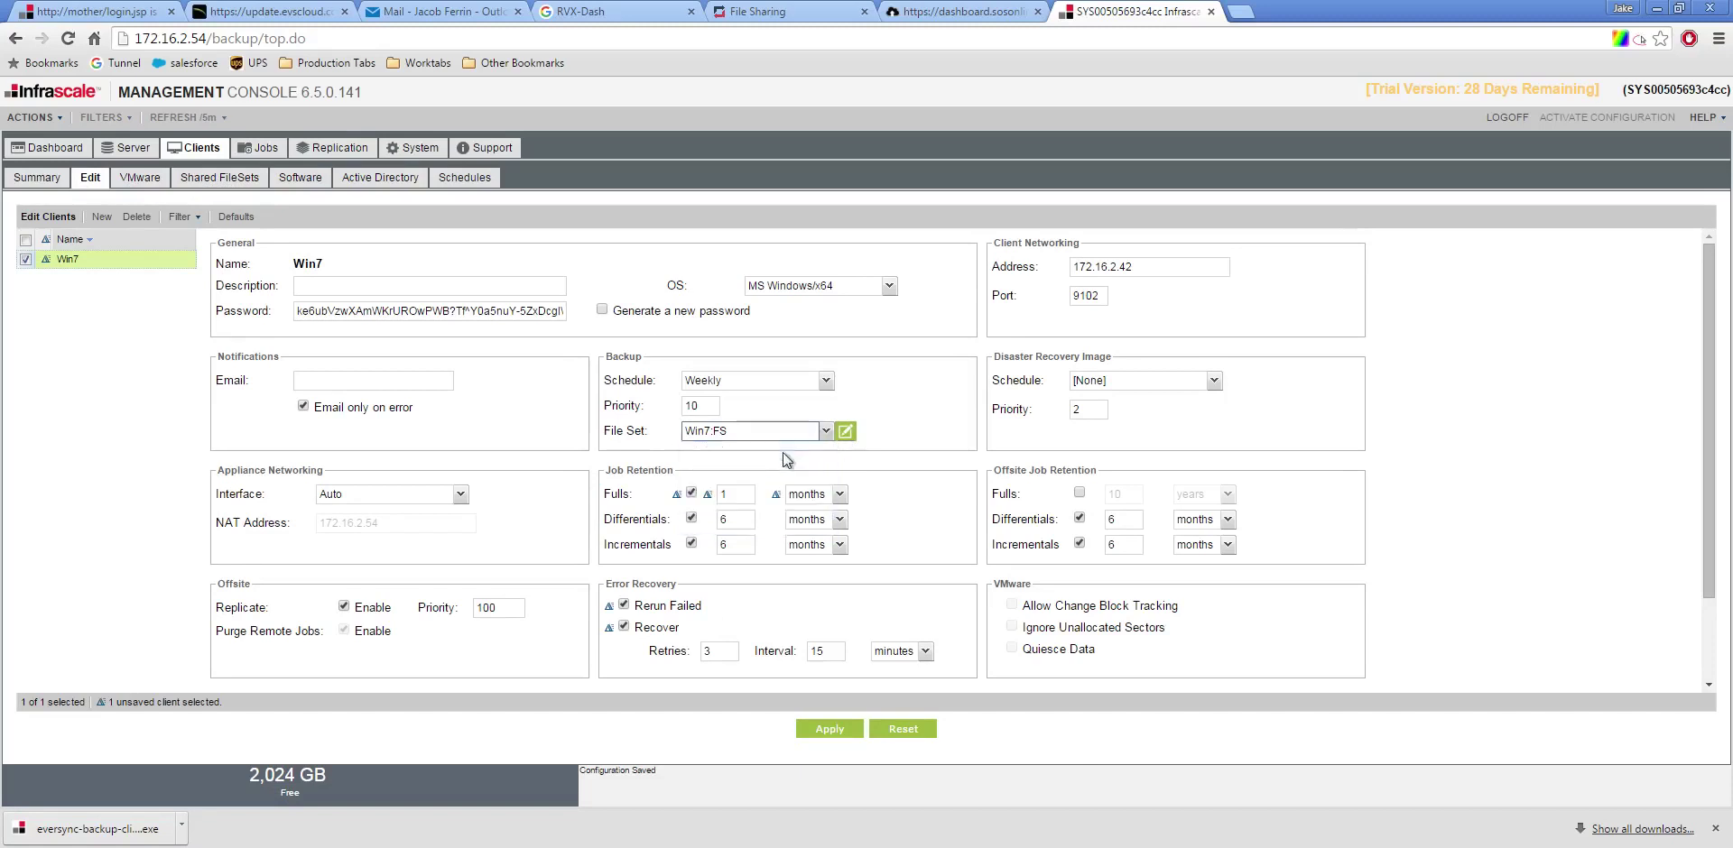
Step: Set the Win7:FS file set's Volume Shadow Copy option to Use Service without Writers and open its C:/ starting directory for editing
click(846, 433)
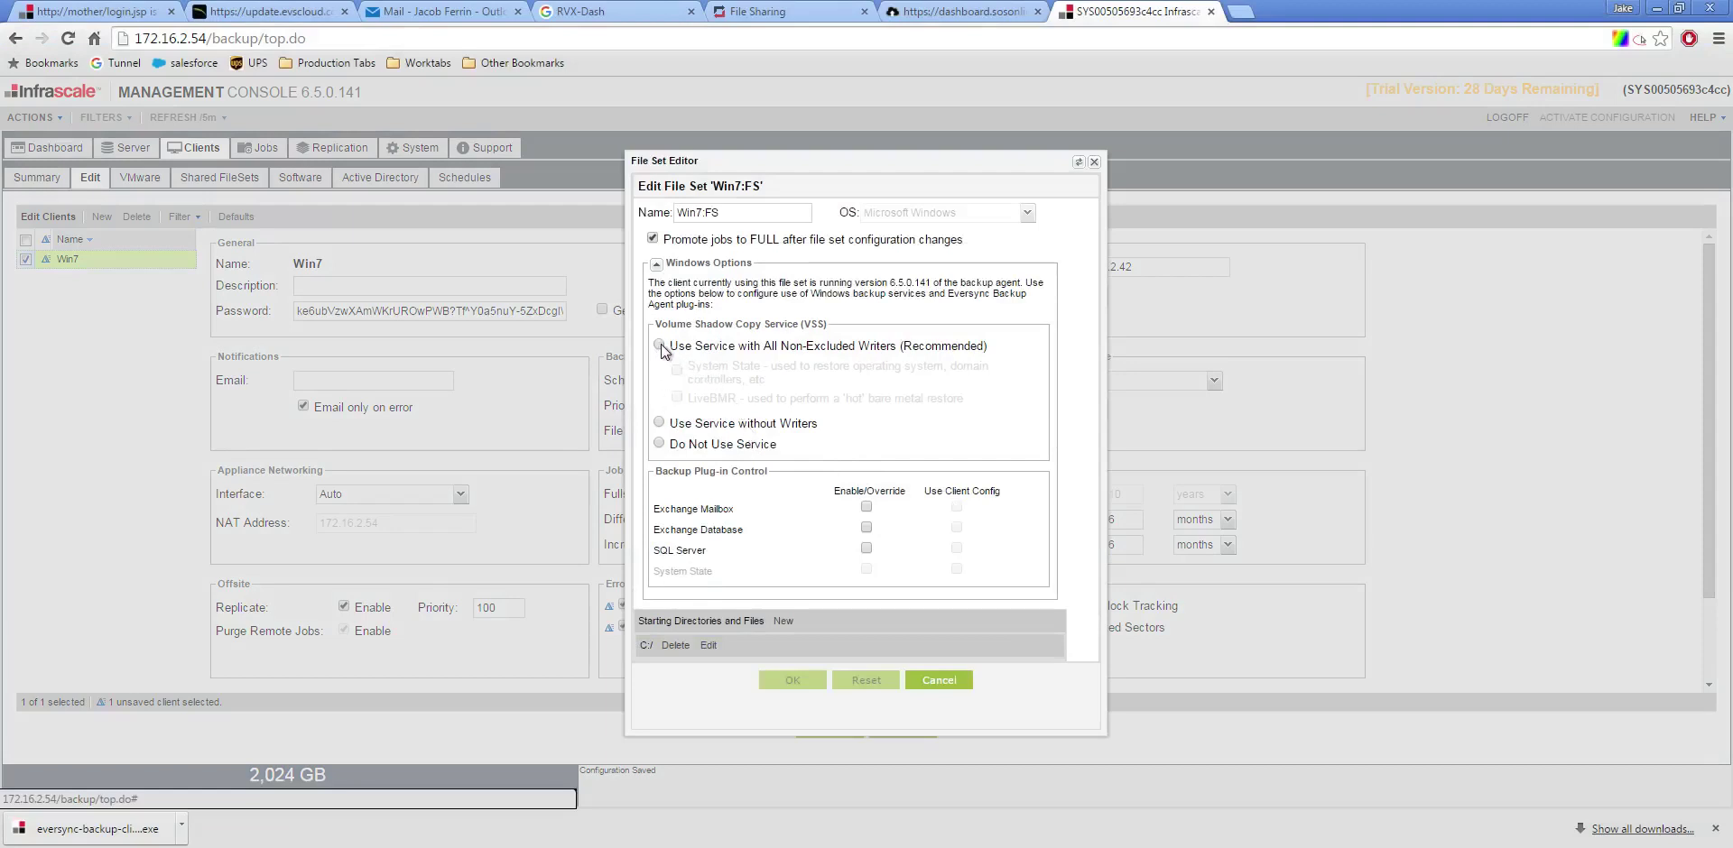
click(659, 424)
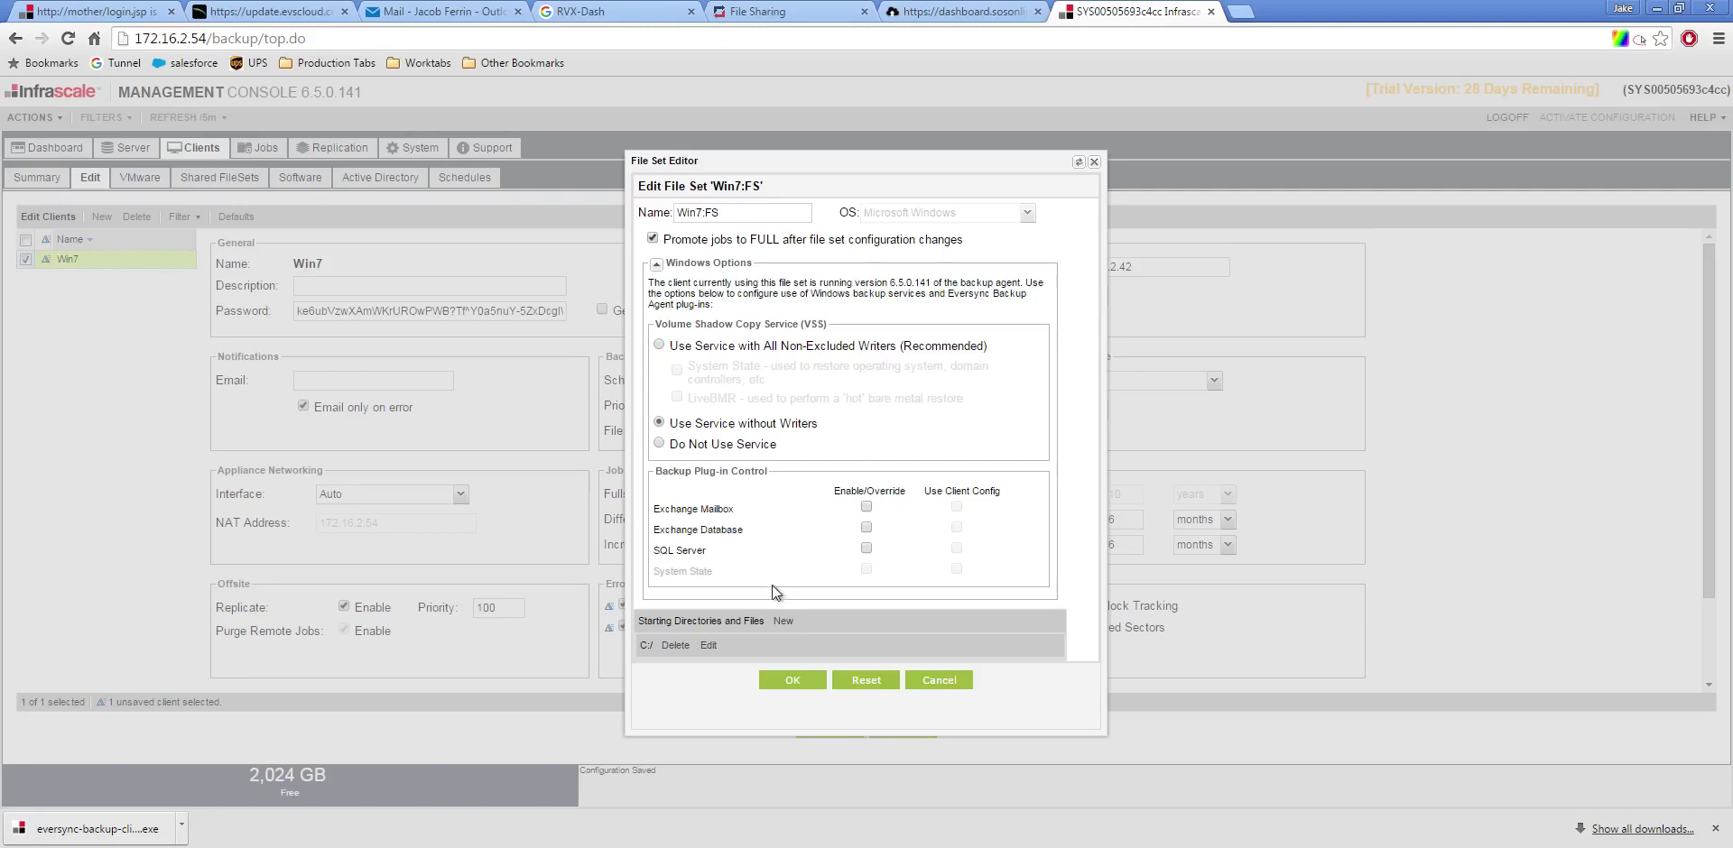
click(707, 646)
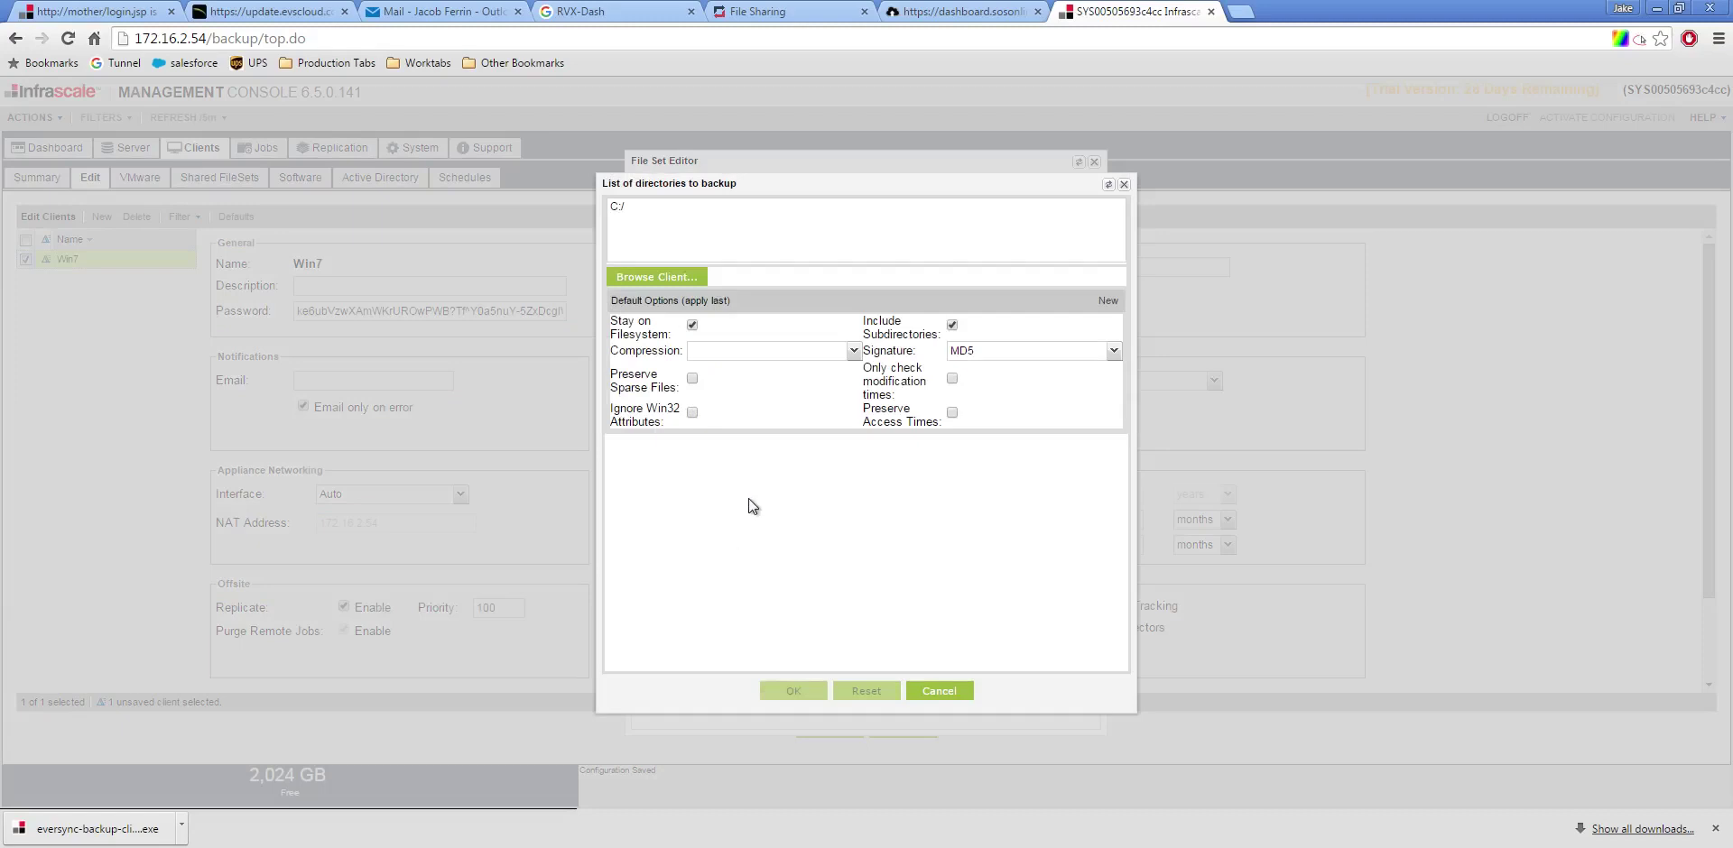
click(680, 282)
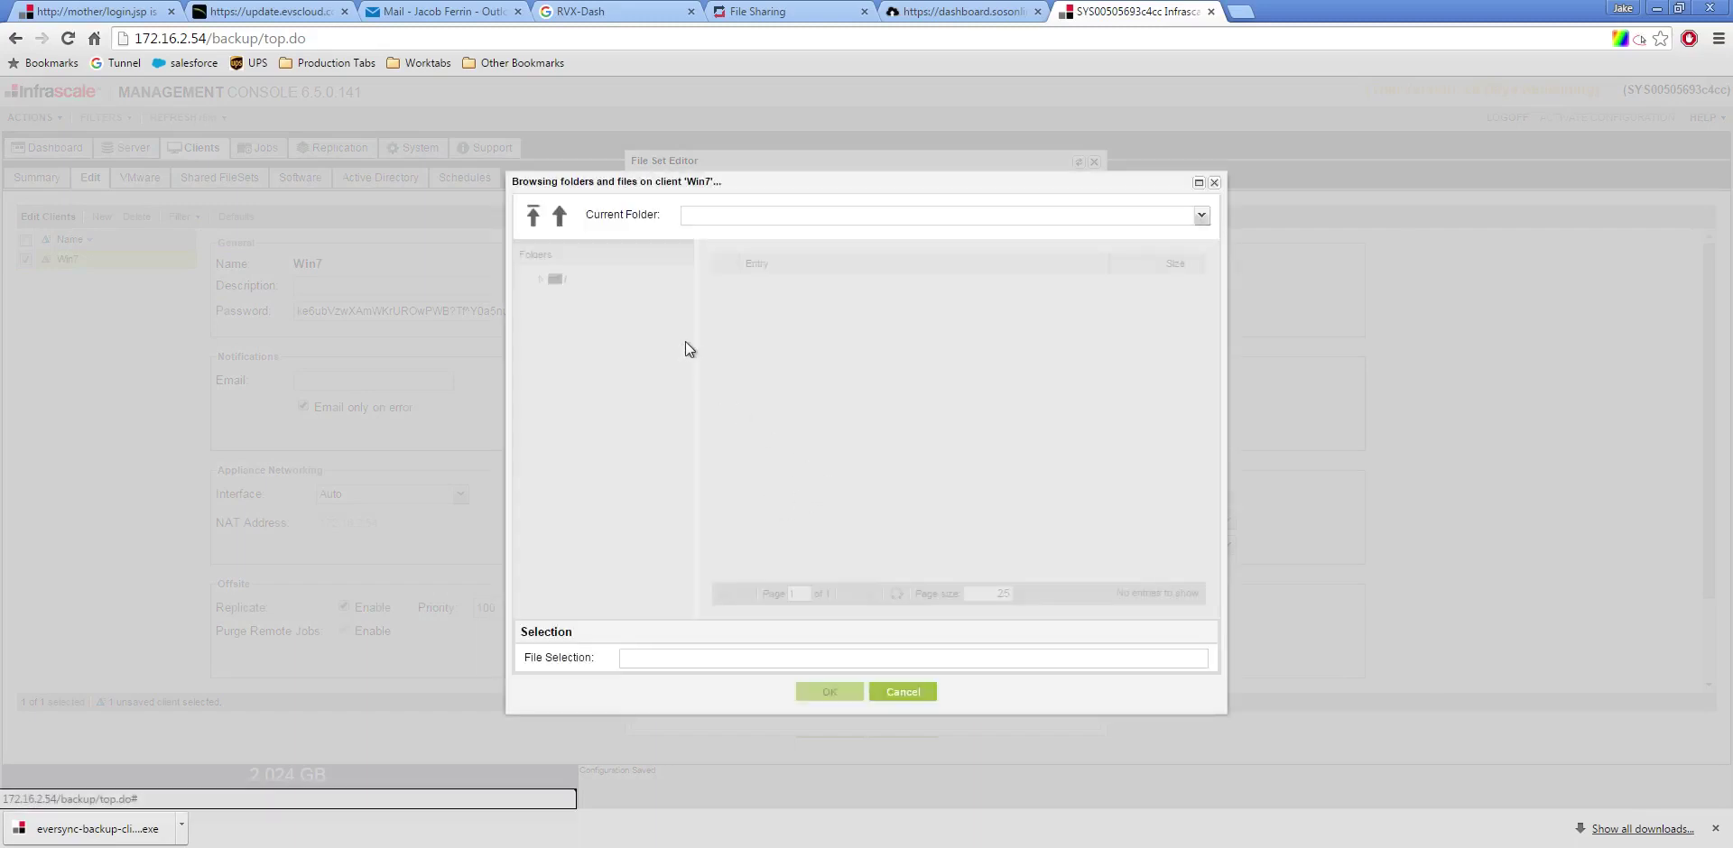
click(901, 695)
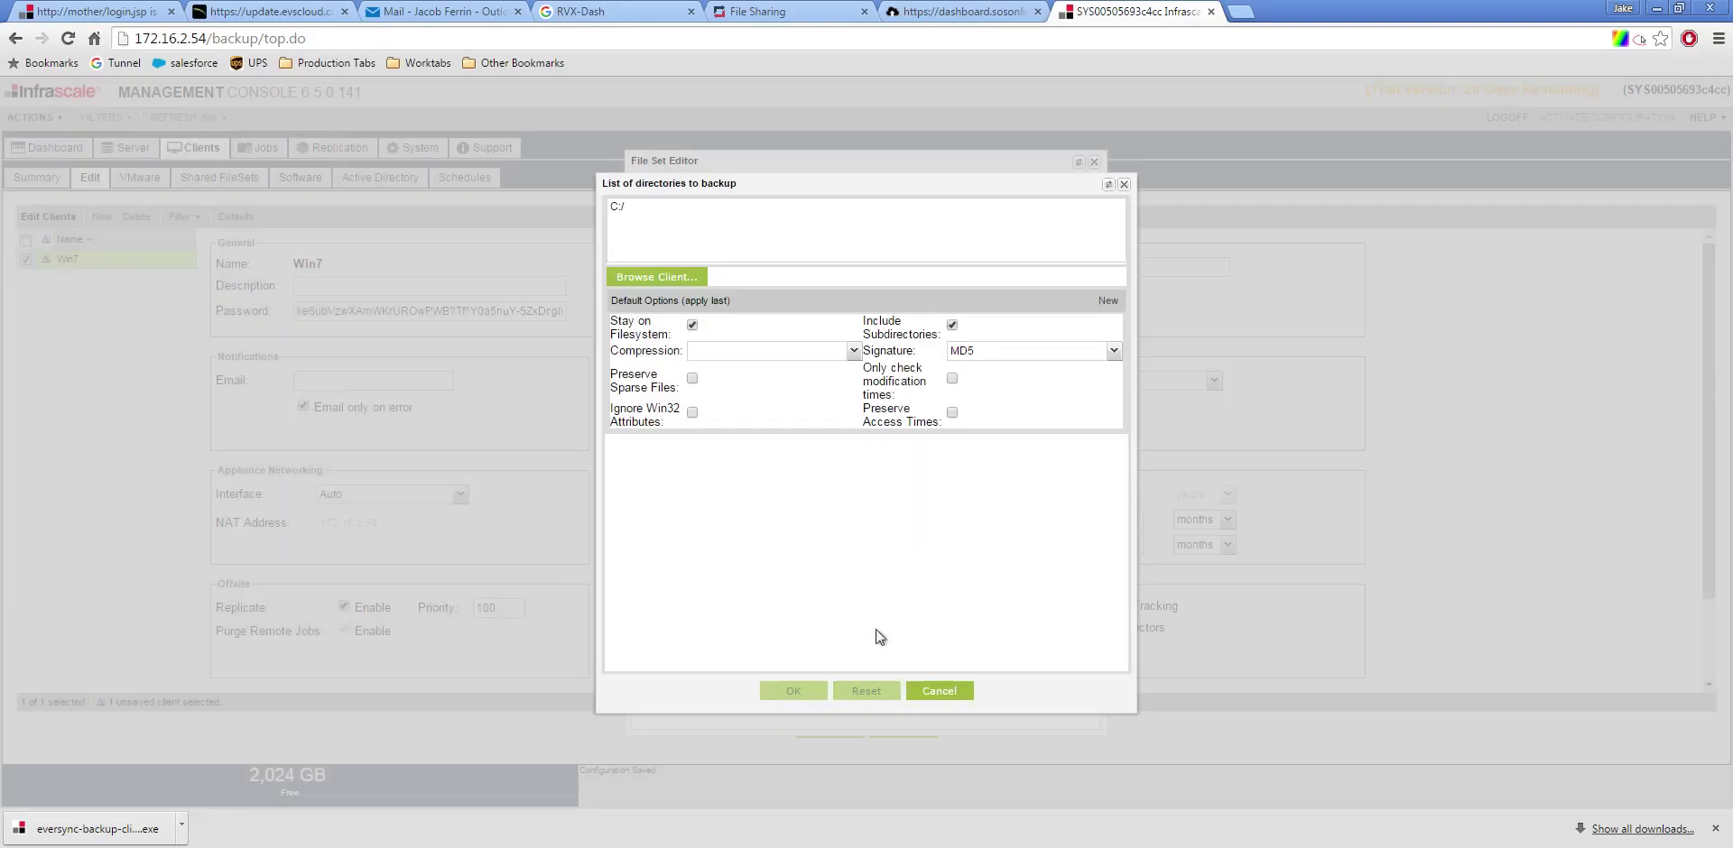
click(682, 276)
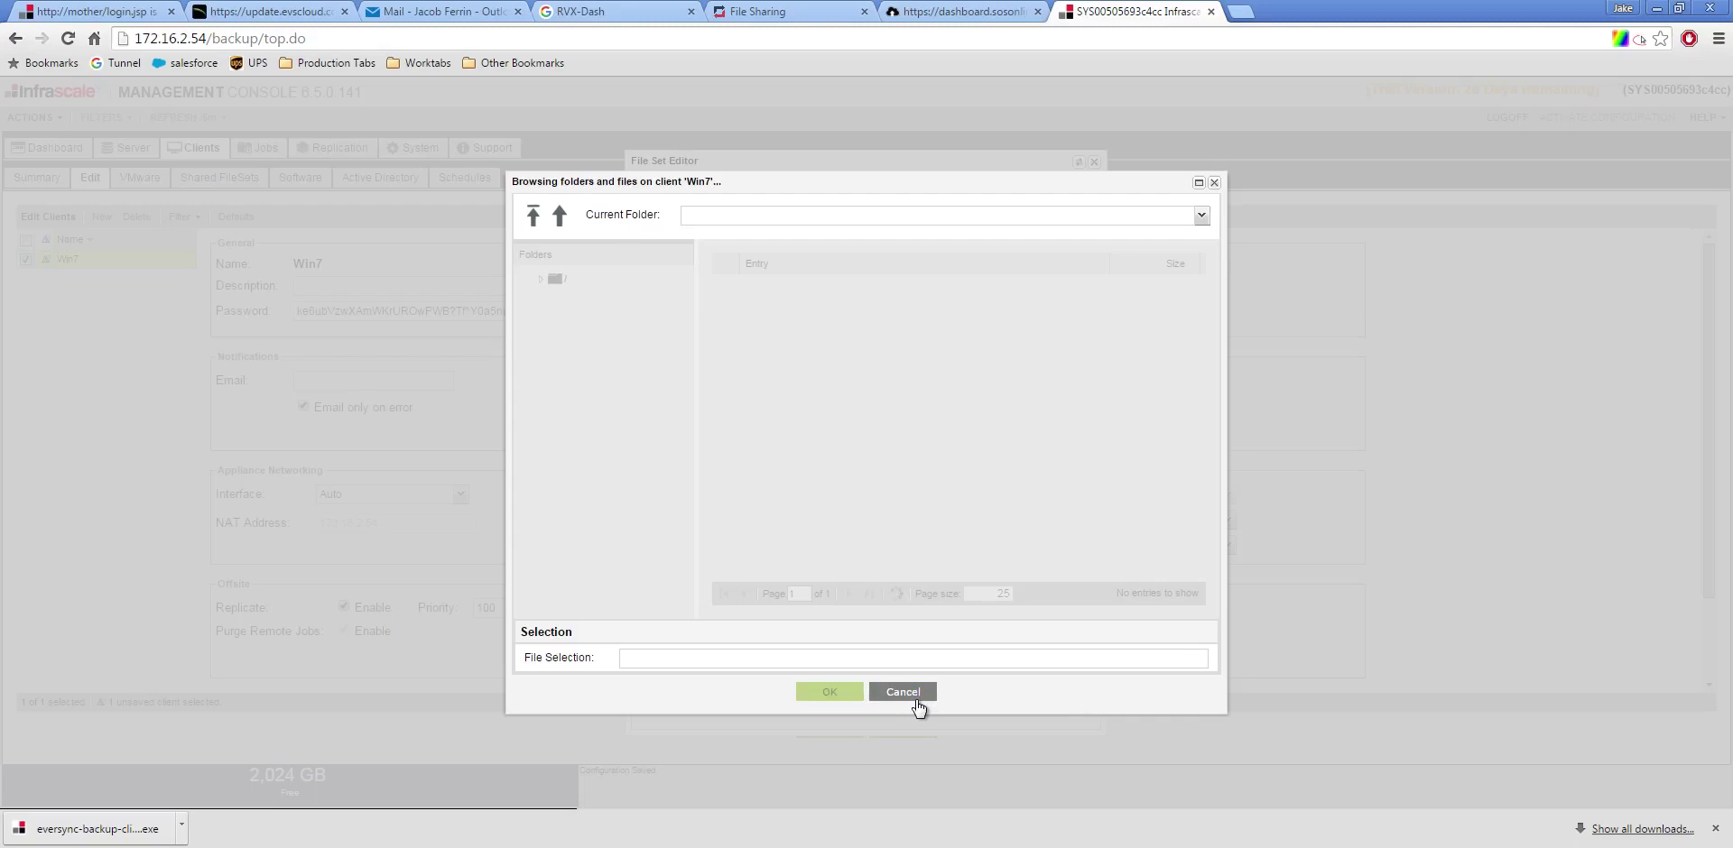
drag(767, 186, 799, 471)
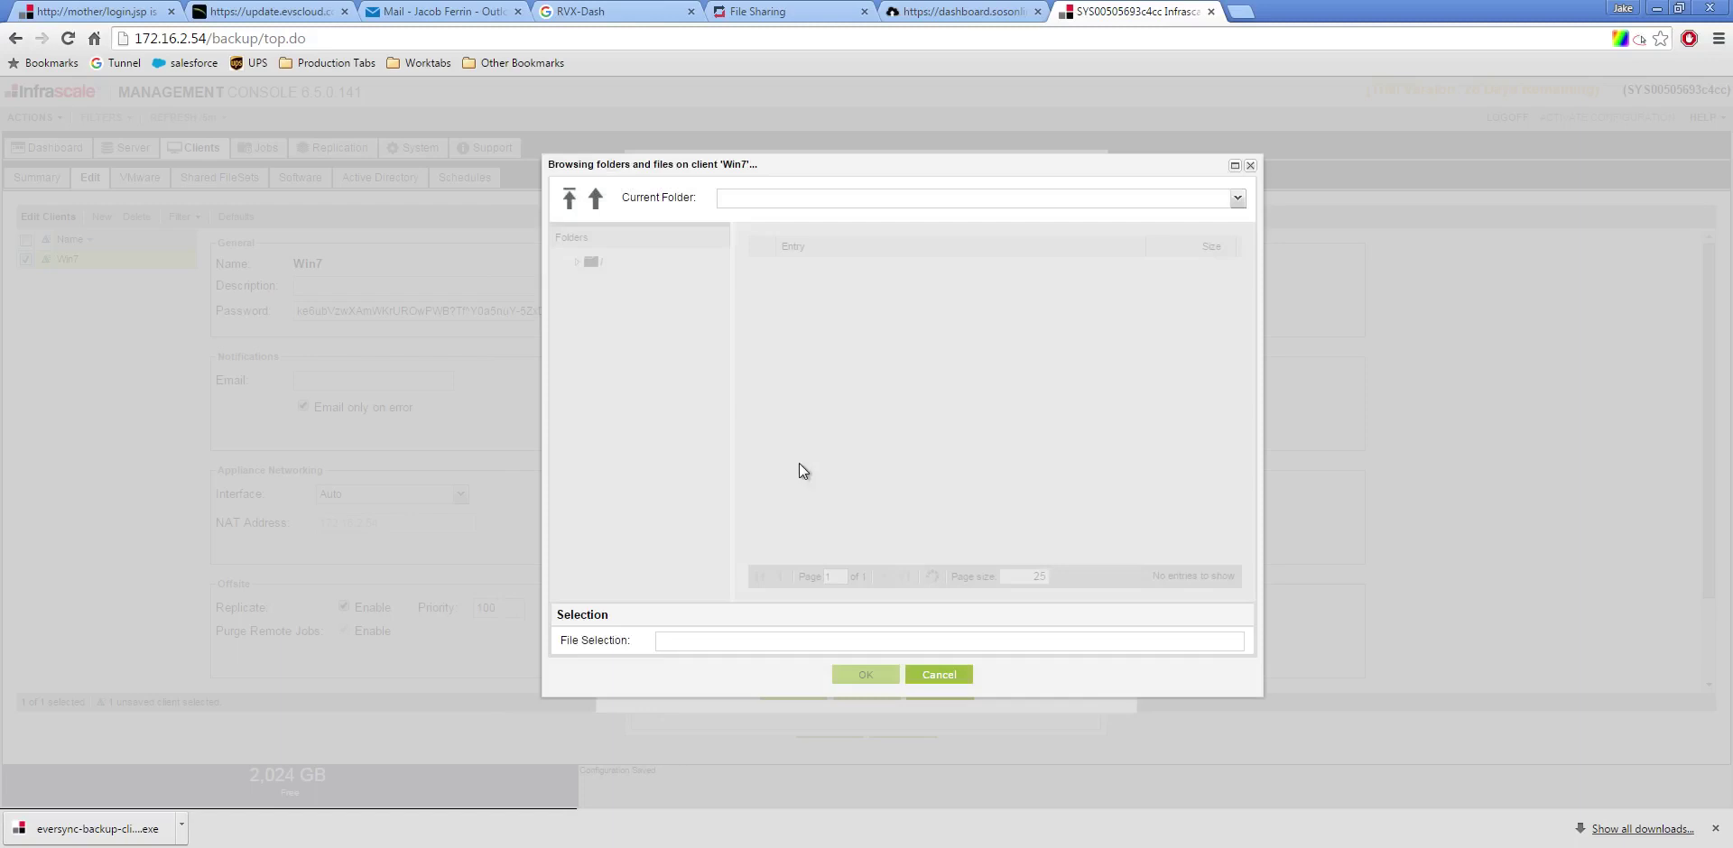
click(937, 678)
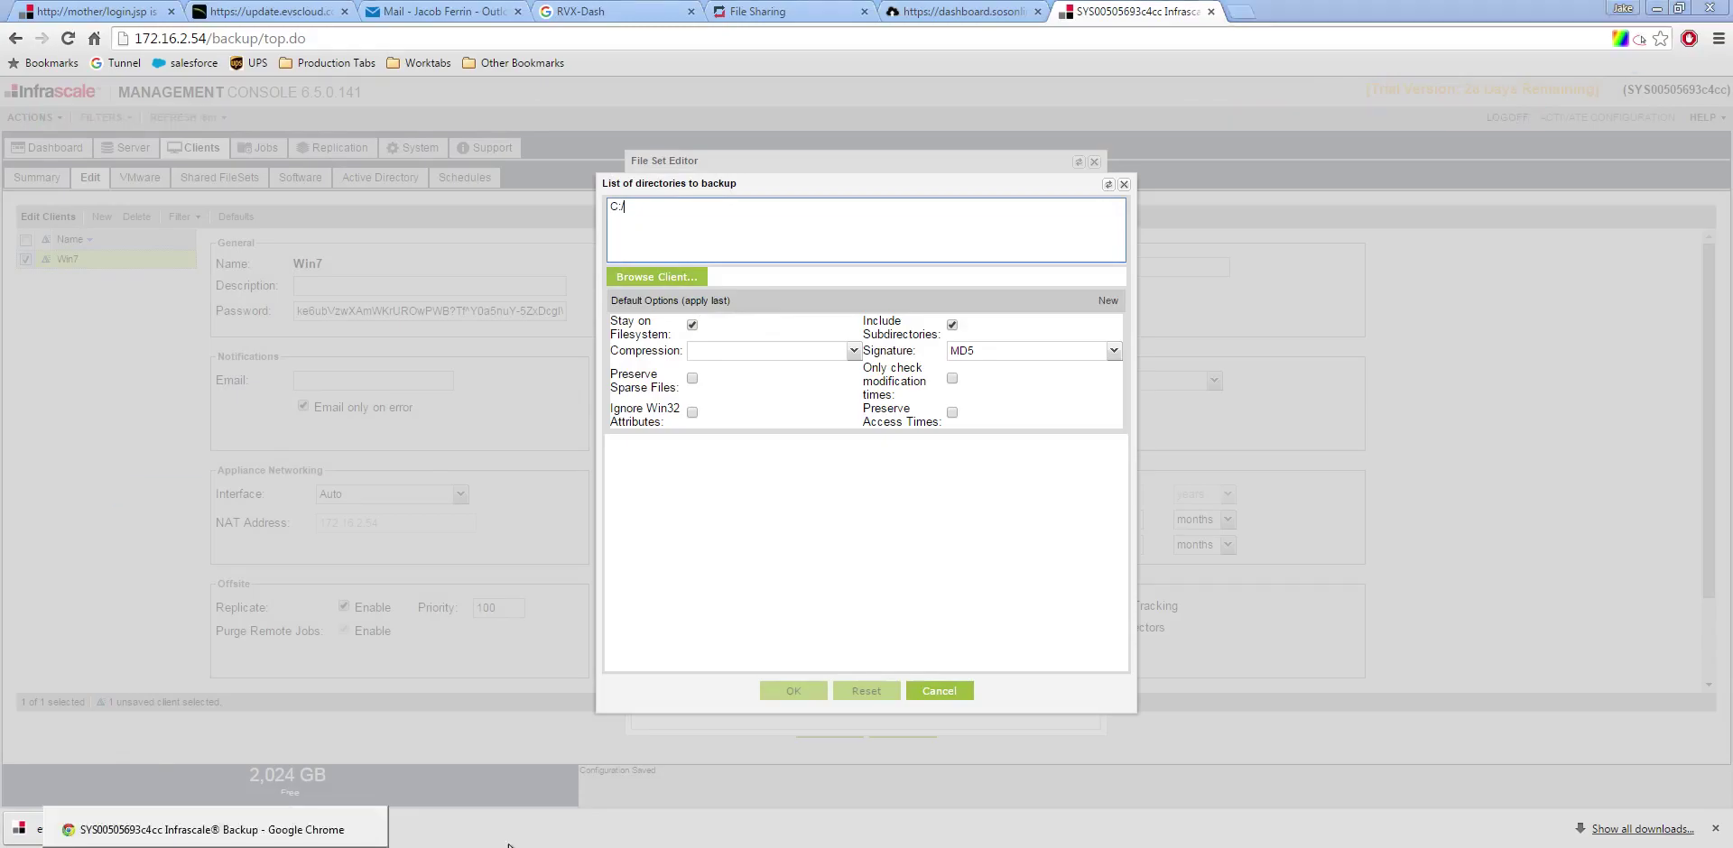
Step: Open the Example Files folder on the desktop and copy its full path
key(super+d)
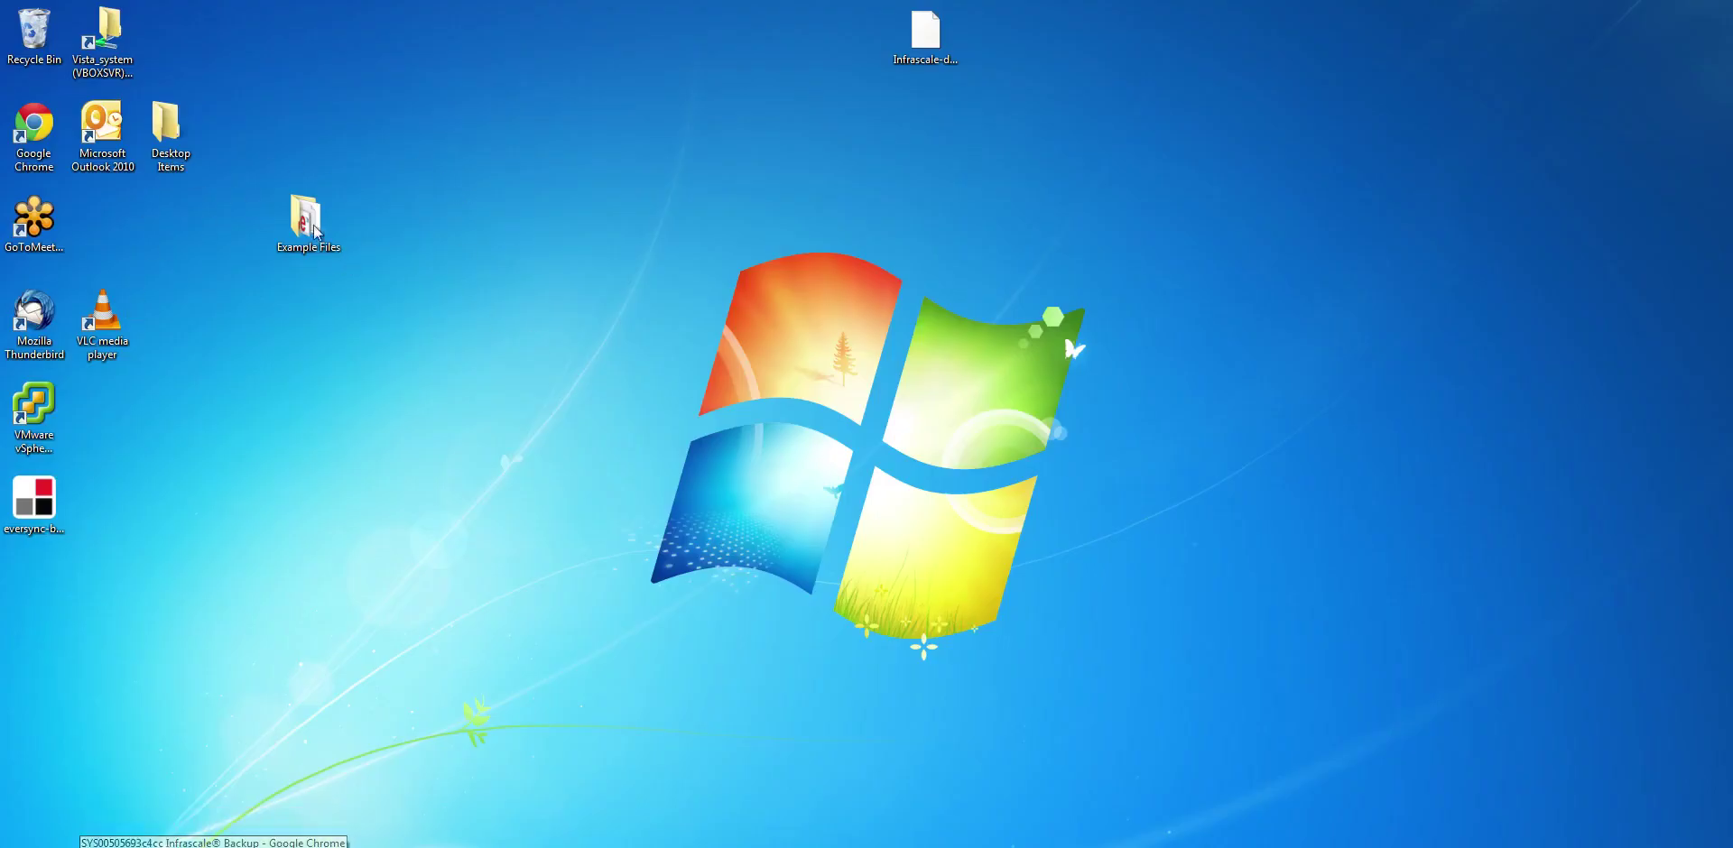
right_click(315, 232)
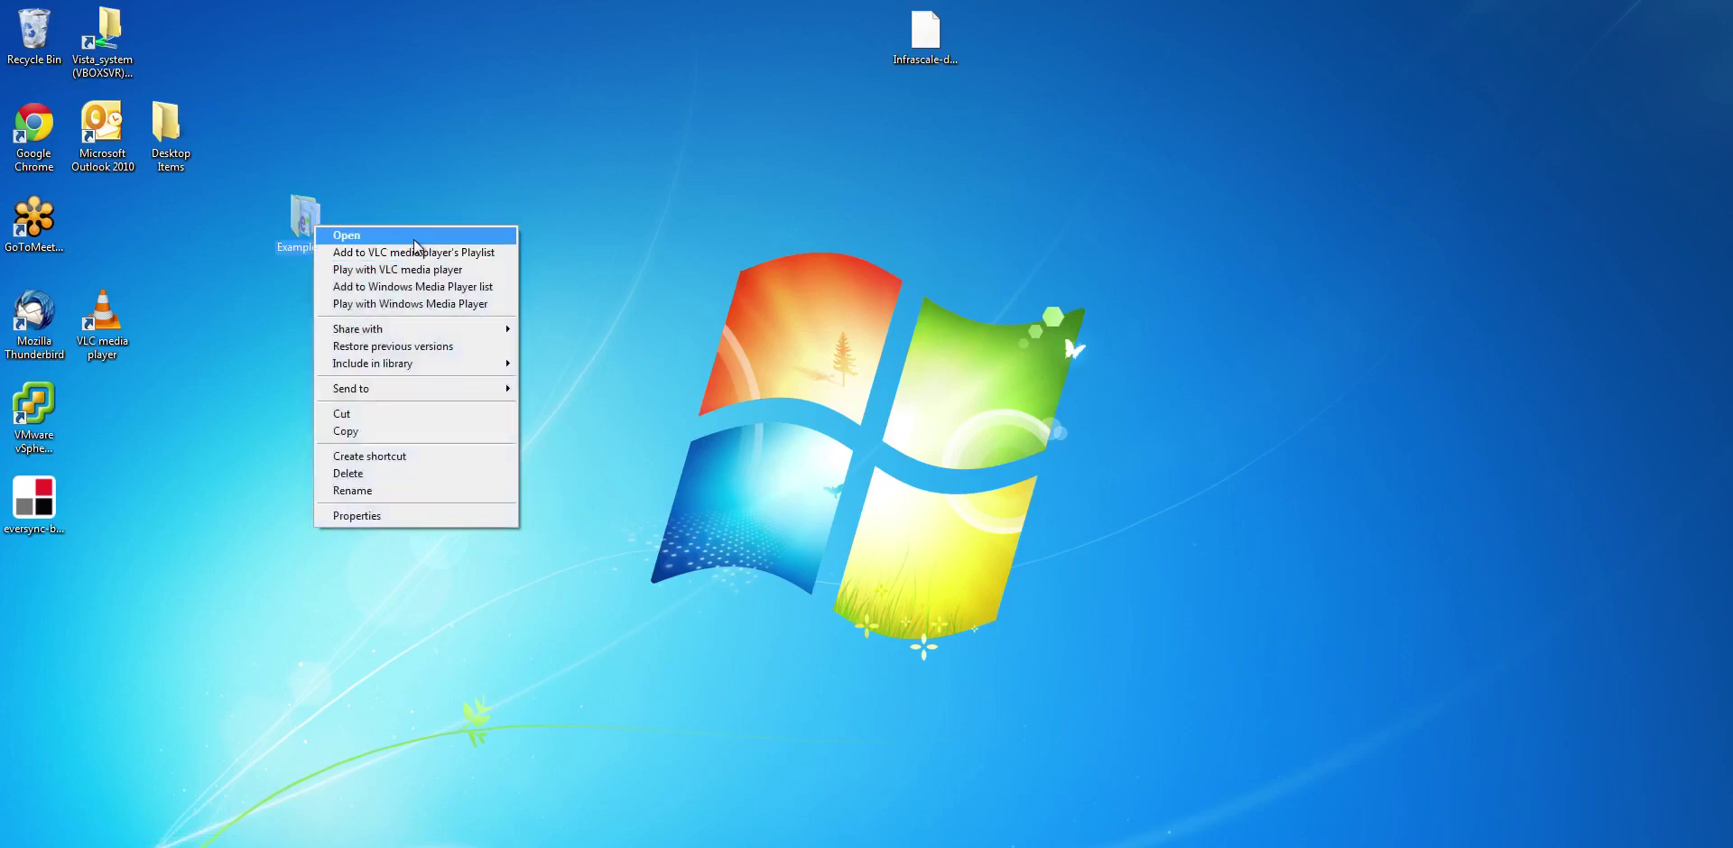
click(347, 236)
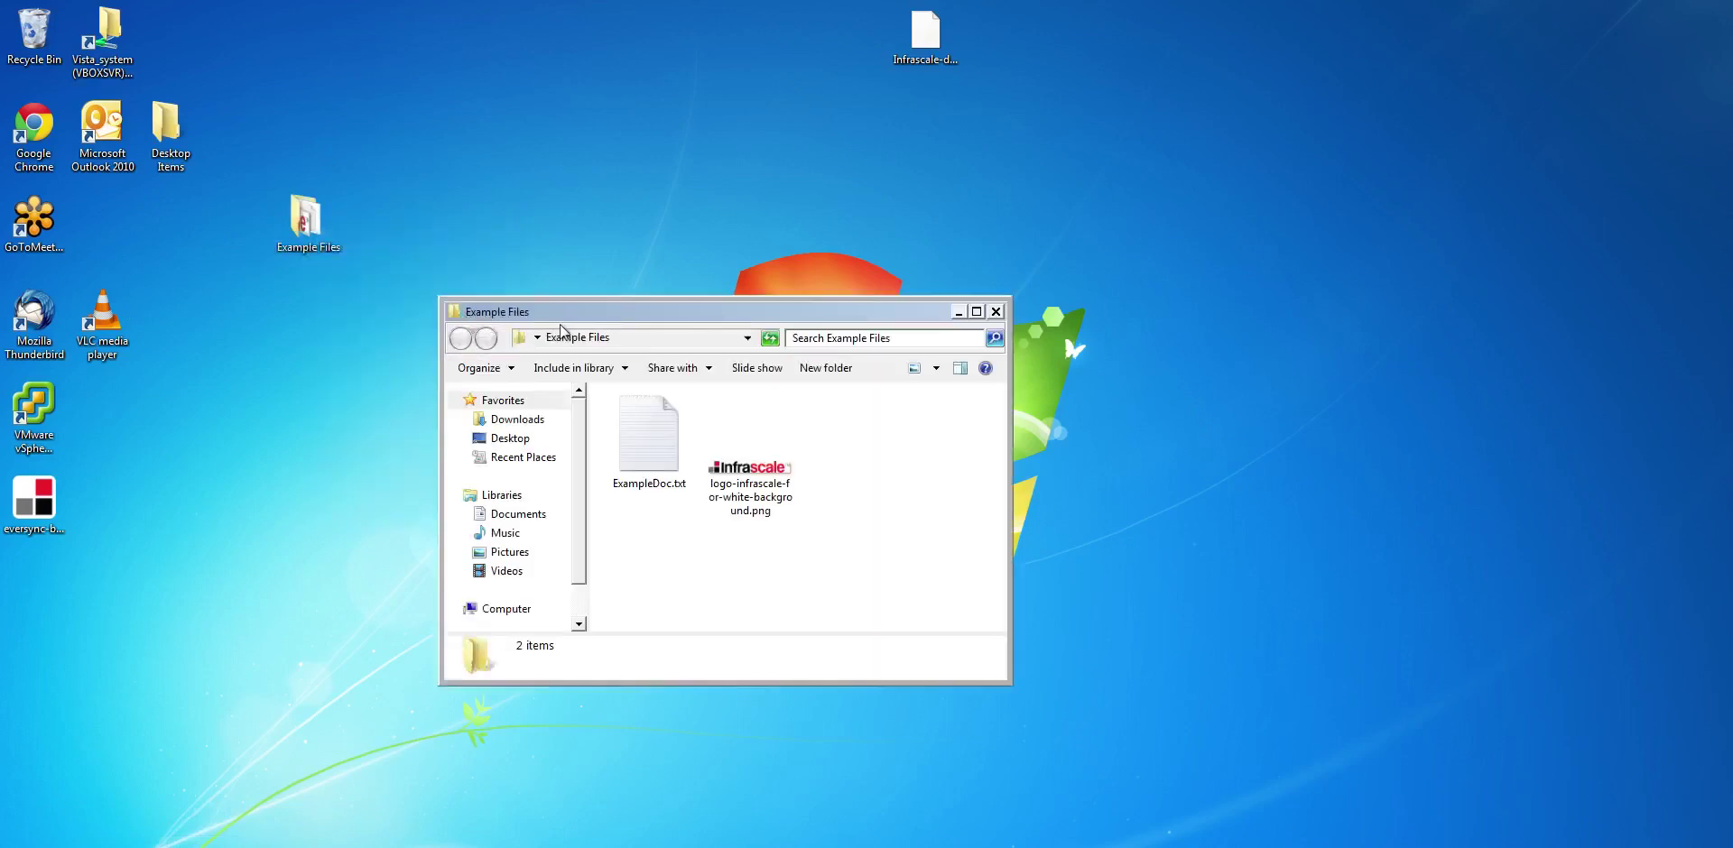
click(522, 341)
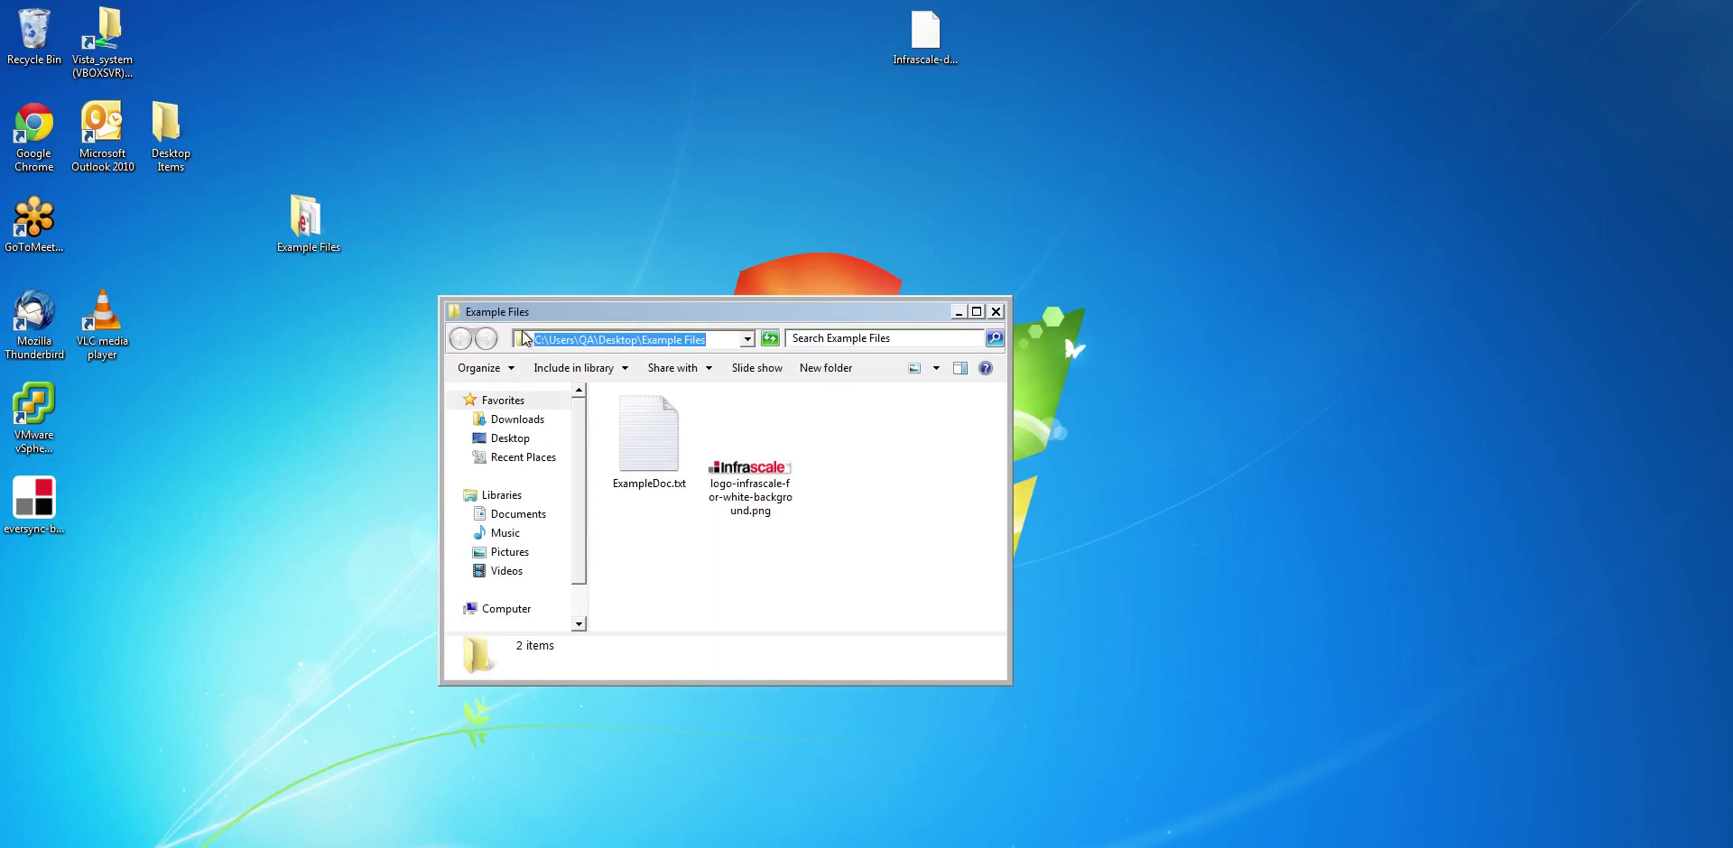
right_click(552, 337)
click(647, 388)
Step: Return to the Infrascale console in Chrome and replace the C:/ backup directory with the copied path C:\Users\QA\Desktop\Example Files
click(534, 736)
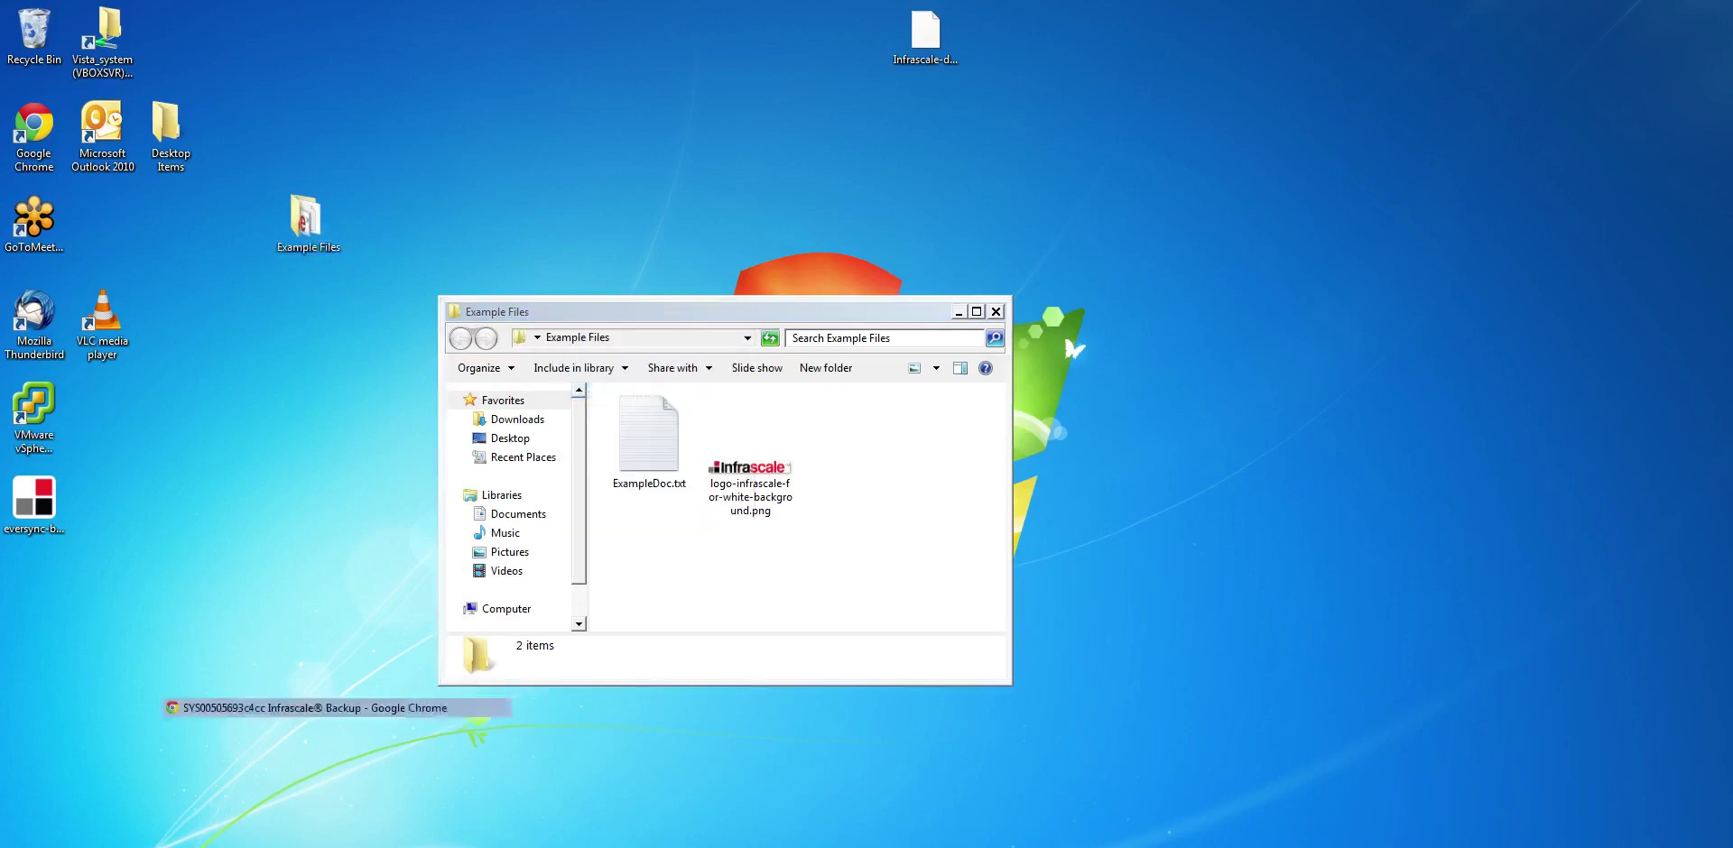
click(336, 707)
click(750, 219)
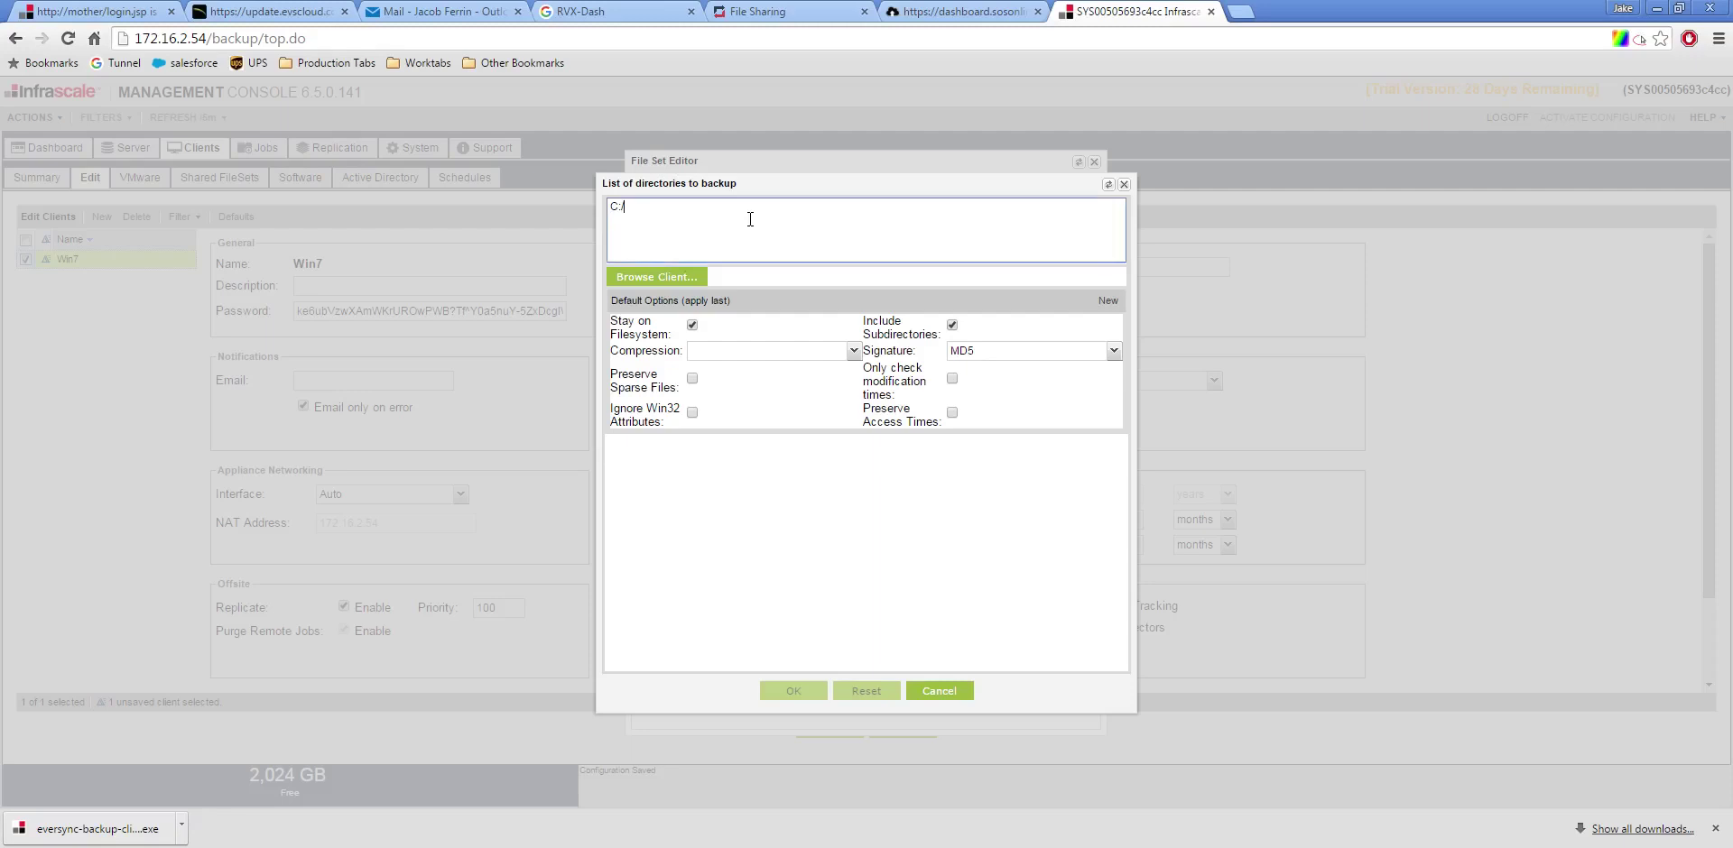
key(ctrl+a)
key(ctrl+v)
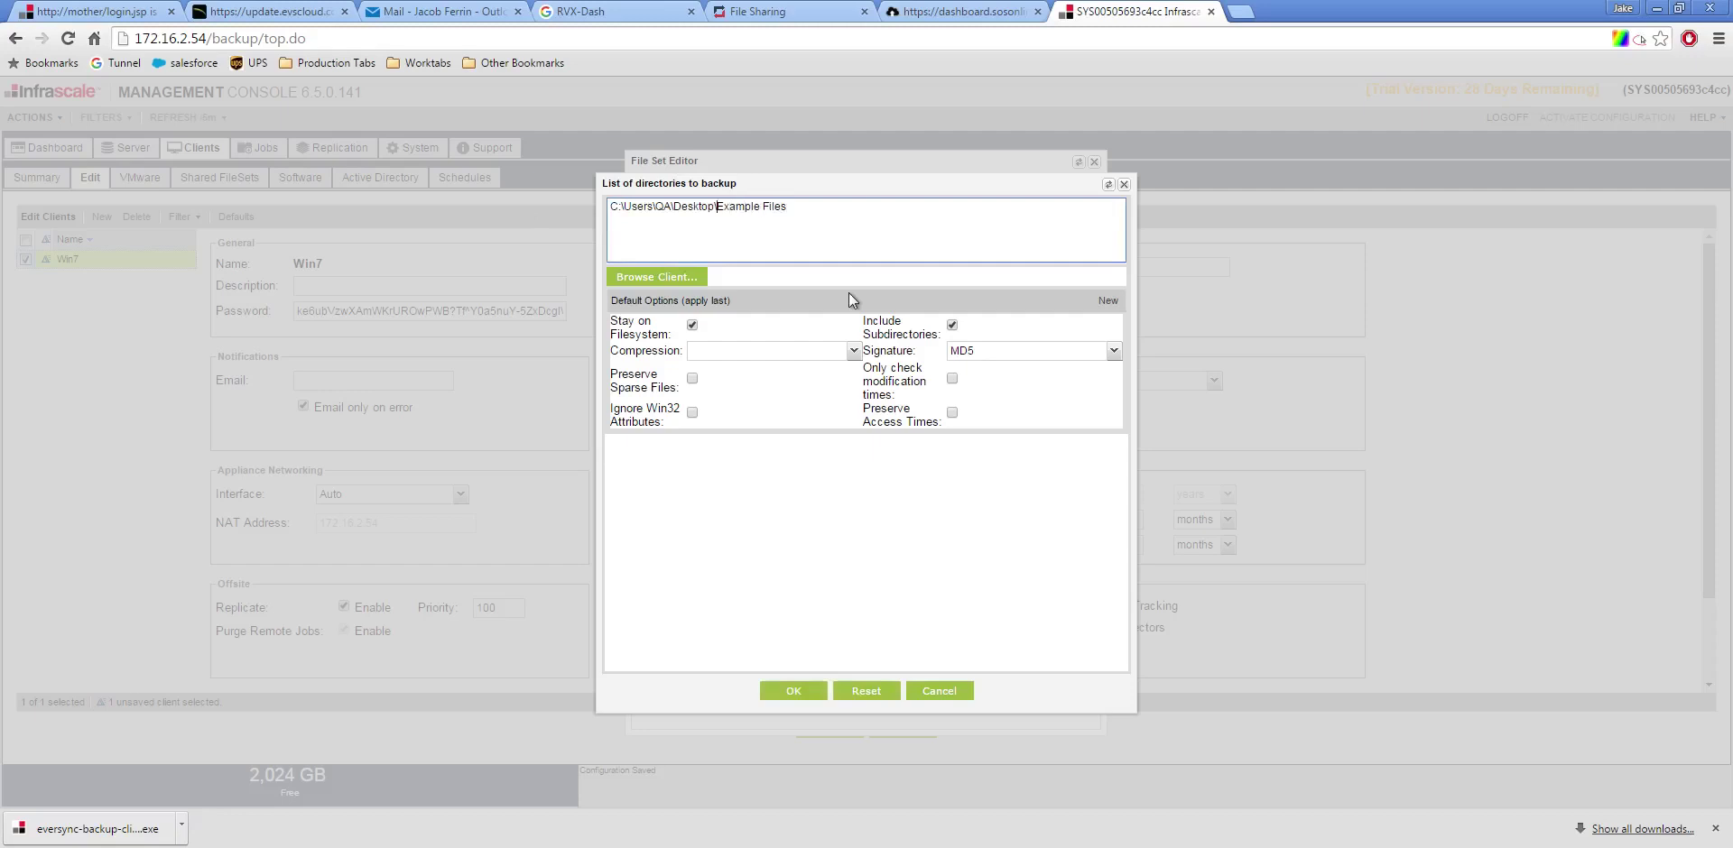
Step: Rewrite the backup directory with forward slashes as C:/Users/QA/Desktop/Example Files and save the Win7:FS file set
key(BackSpace)
text(/)
key(BackSpace)
text(/)
key(BackSpace)
text(/)
text(d:)
text(/)
key(BackSpace)
key(BackSpace)
key(BackSpace)
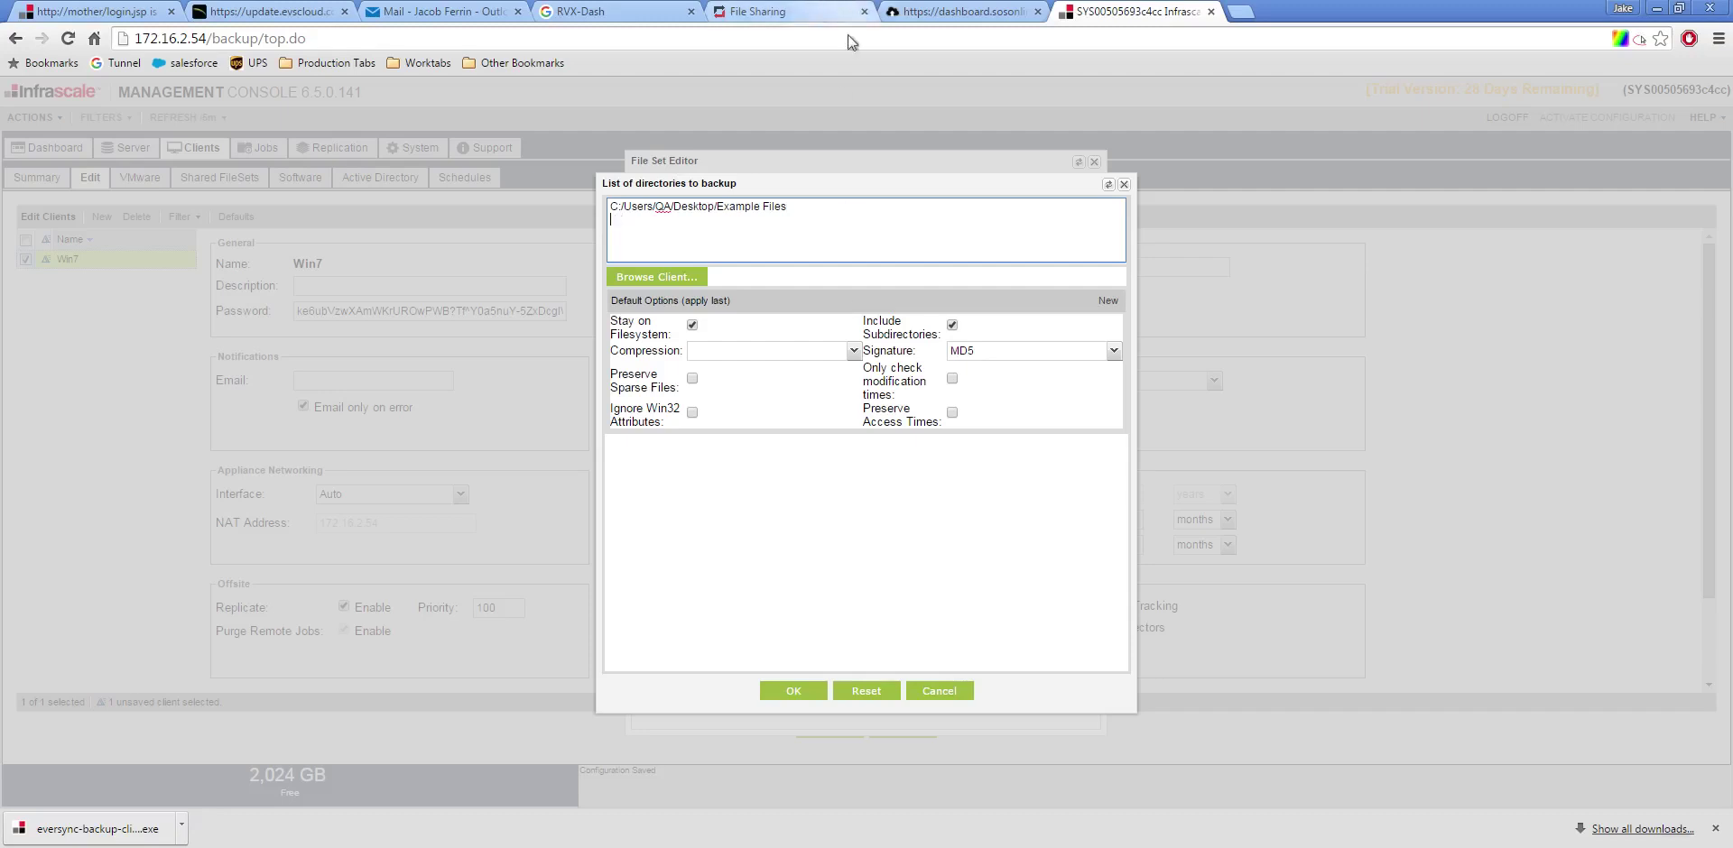
click(791, 693)
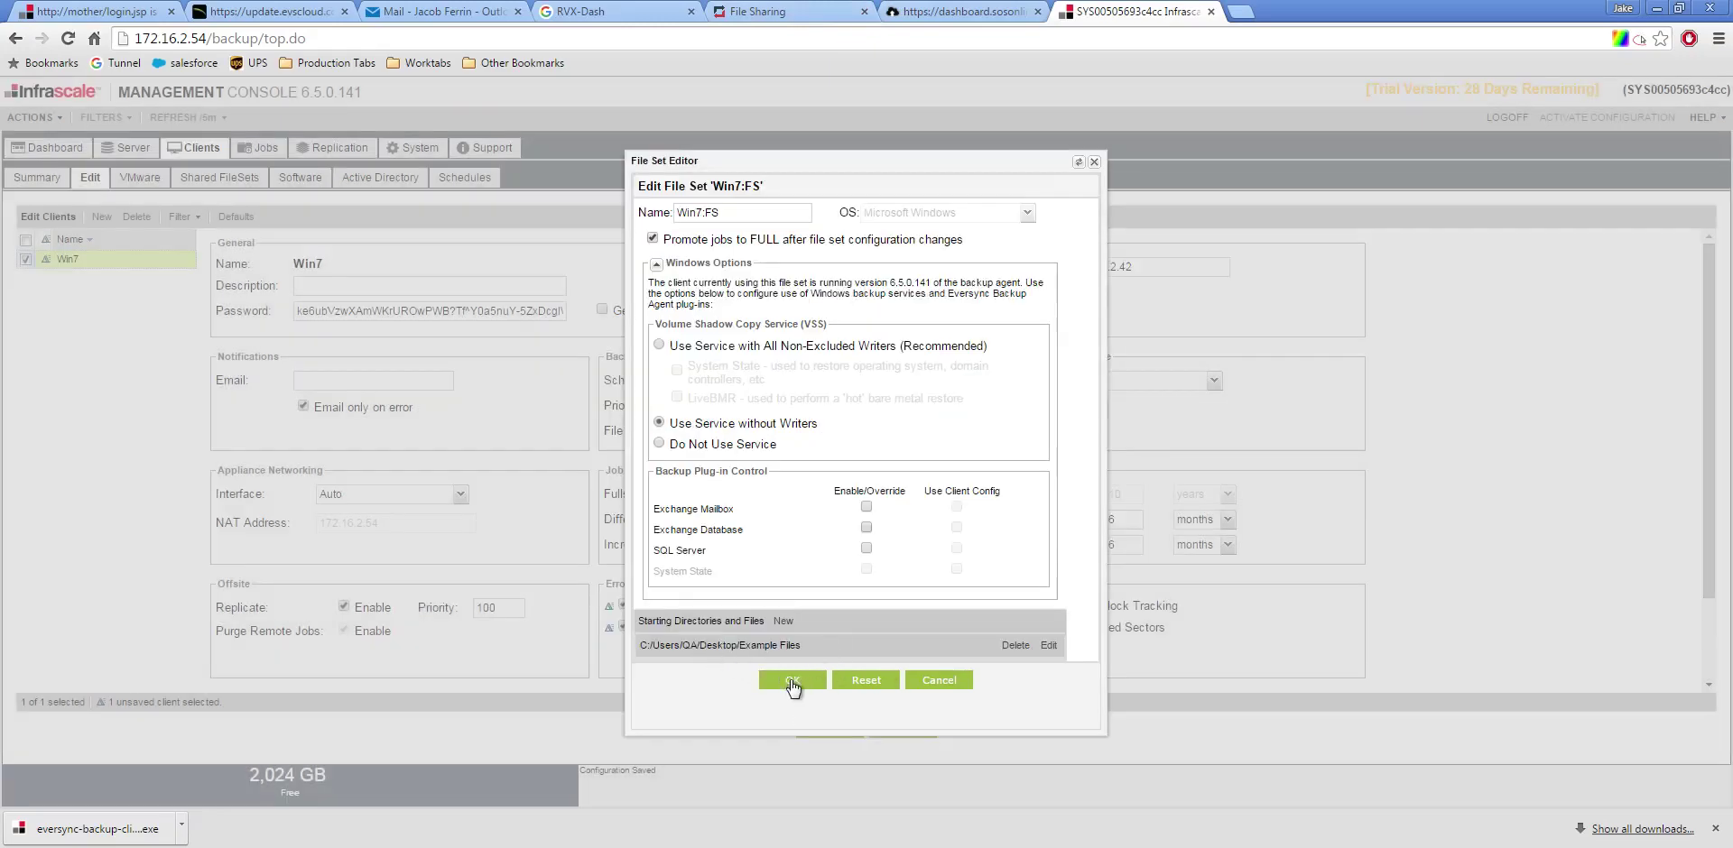
click(792, 684)
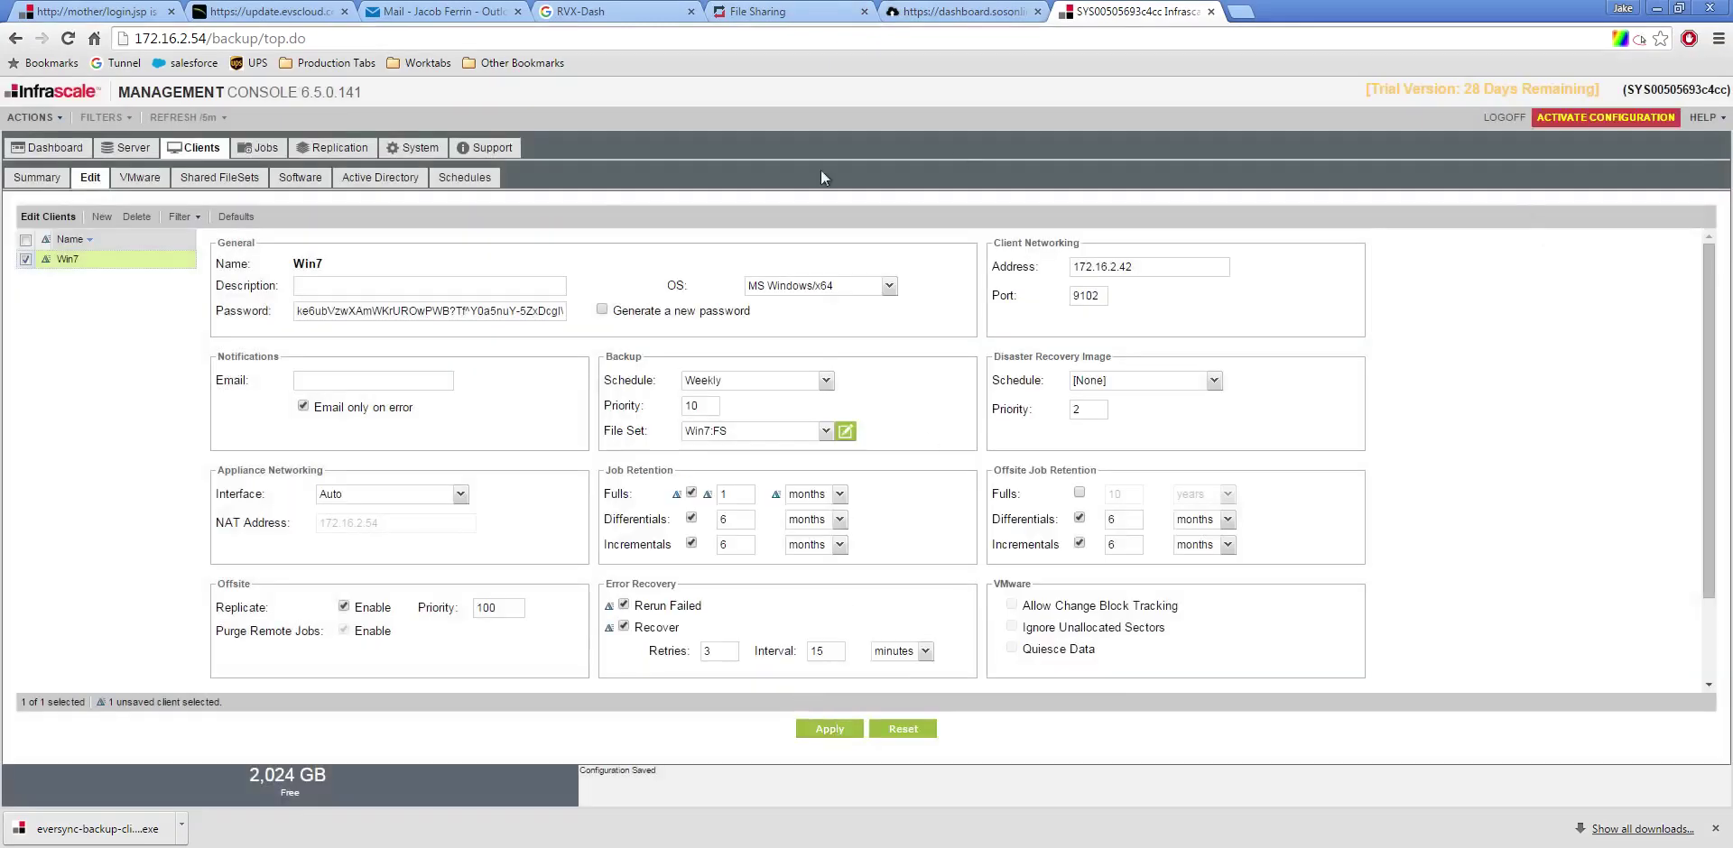
Step: Apply the Win7 client's changes and activate the configuration
click(826, 728)
click(1607, 119)
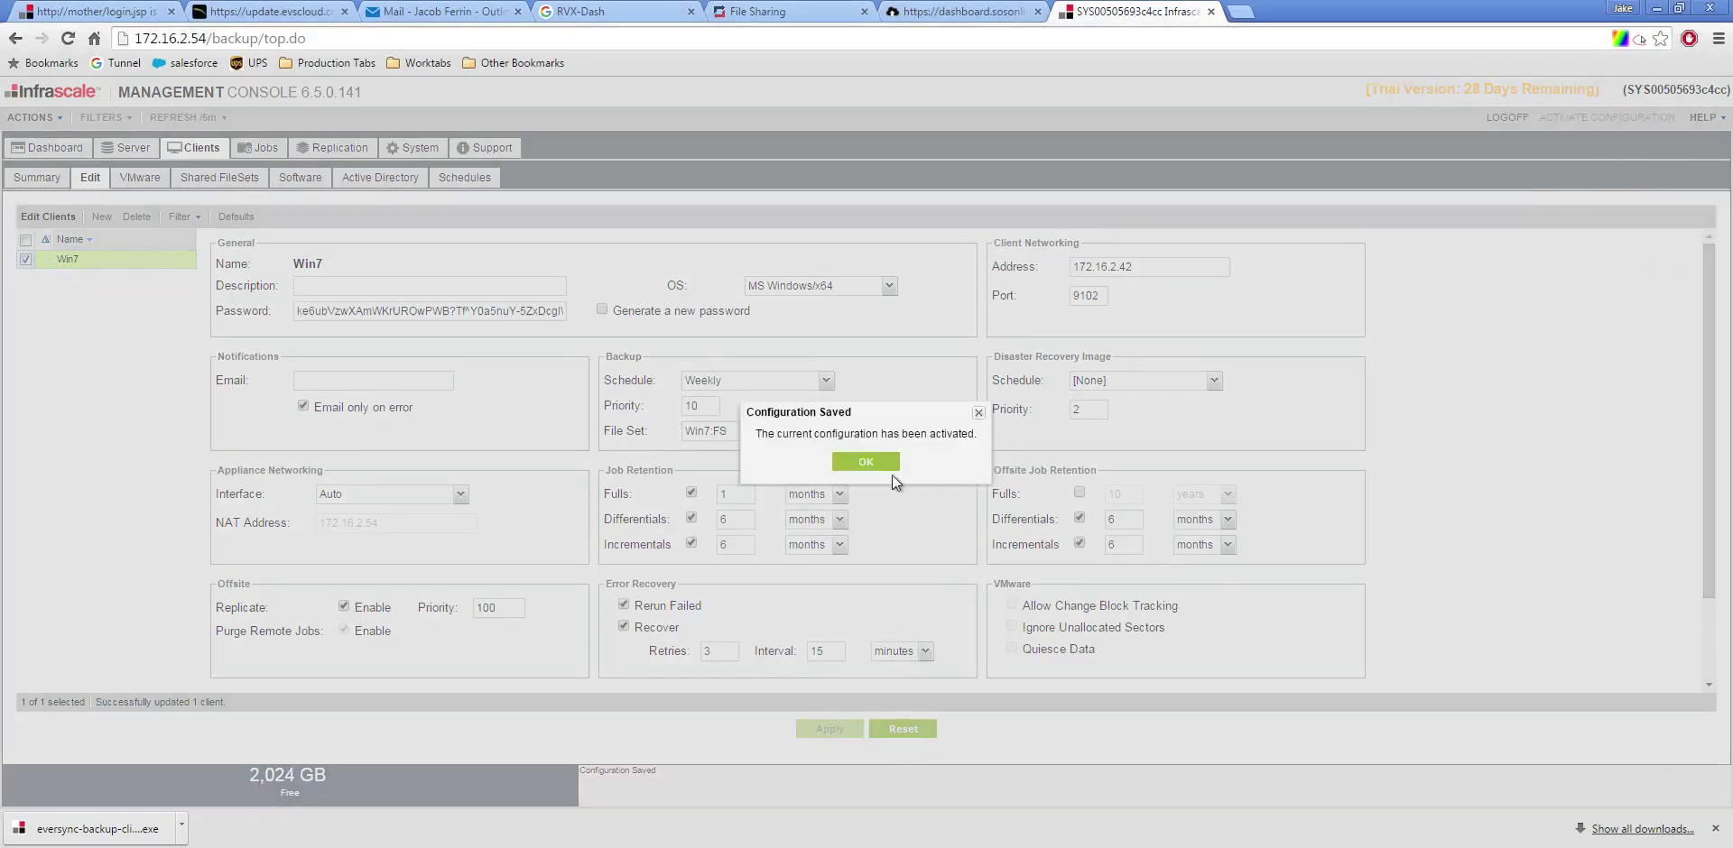
click(890, 464)
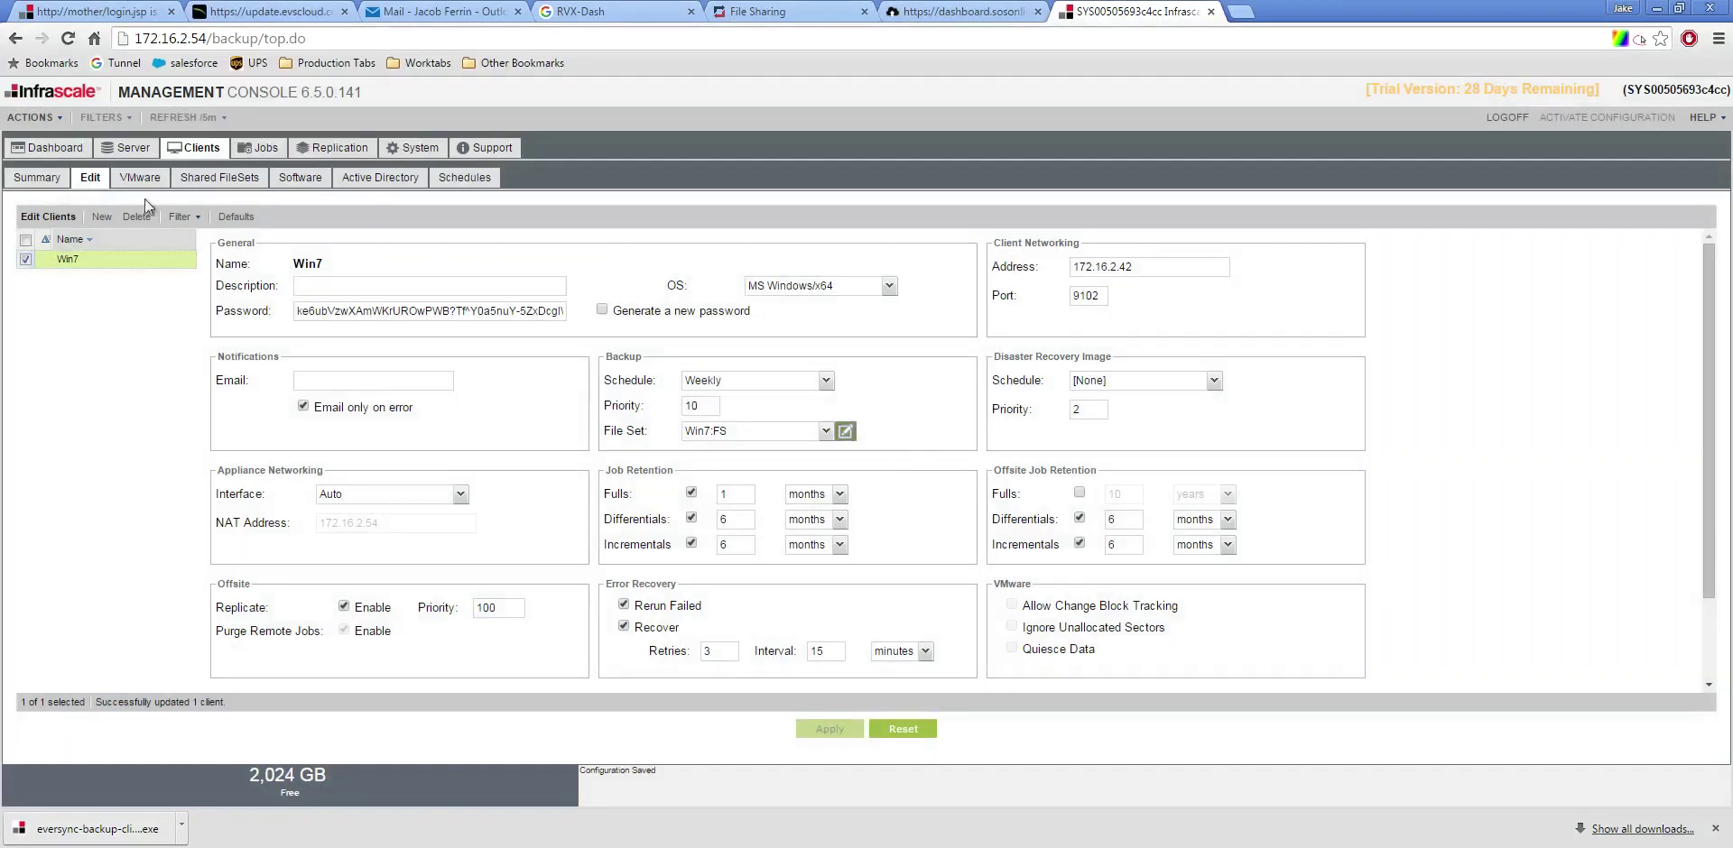
Step: Submit a manual Full backup of the Win7 client from the clients summary
click(37, 177)
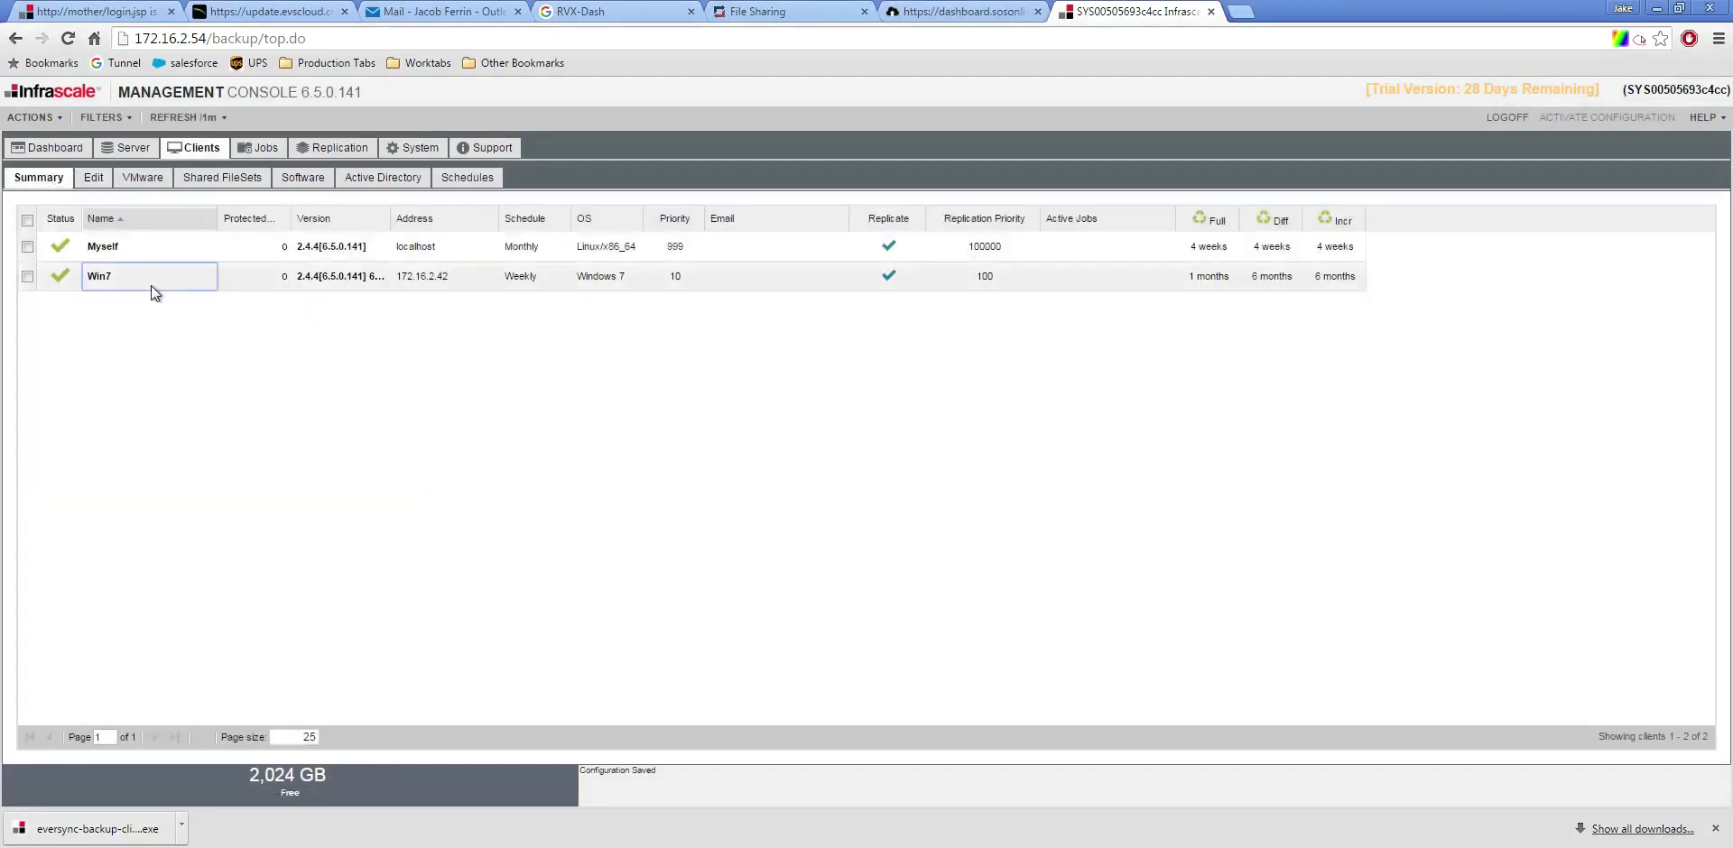
right_click(151, 286)
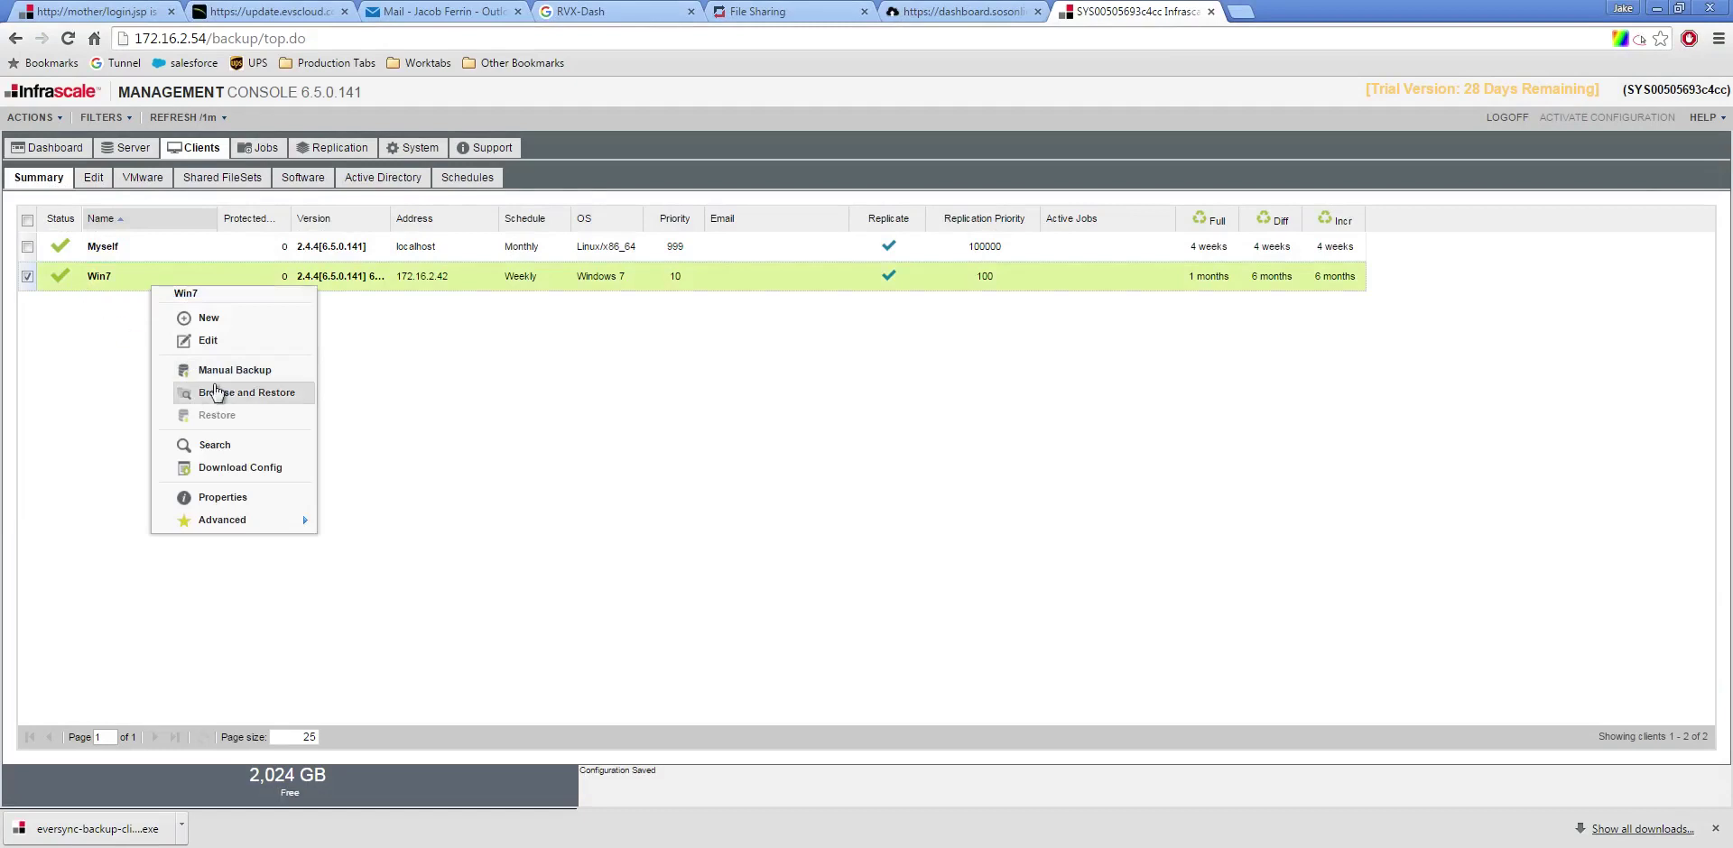
click(218, 380)
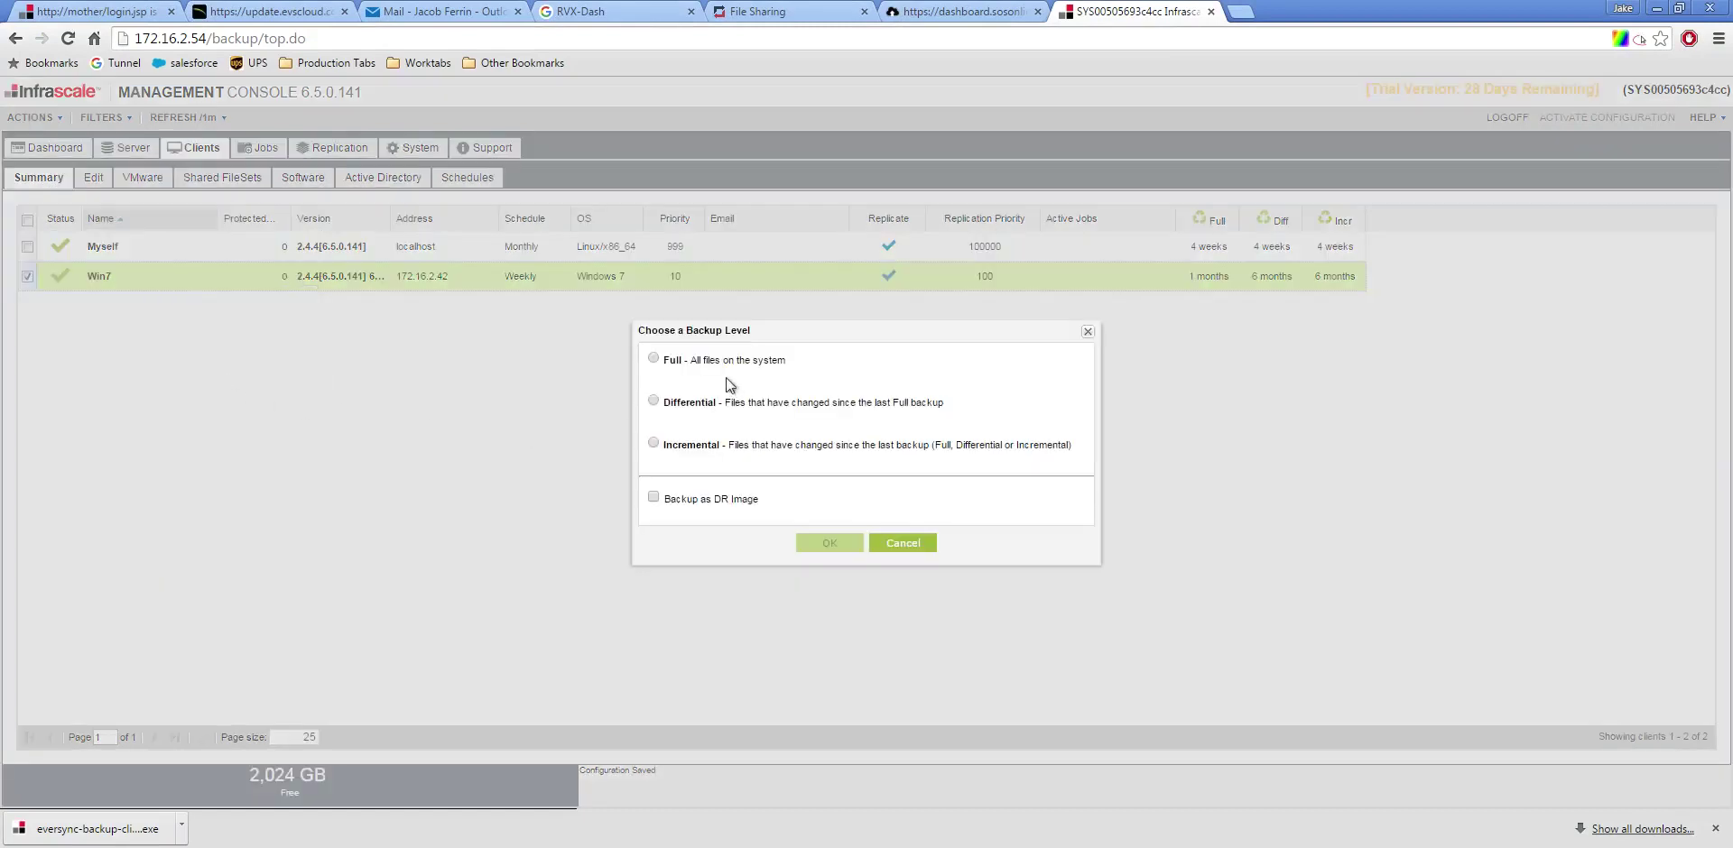
click(654, 359)
click(828, 544)
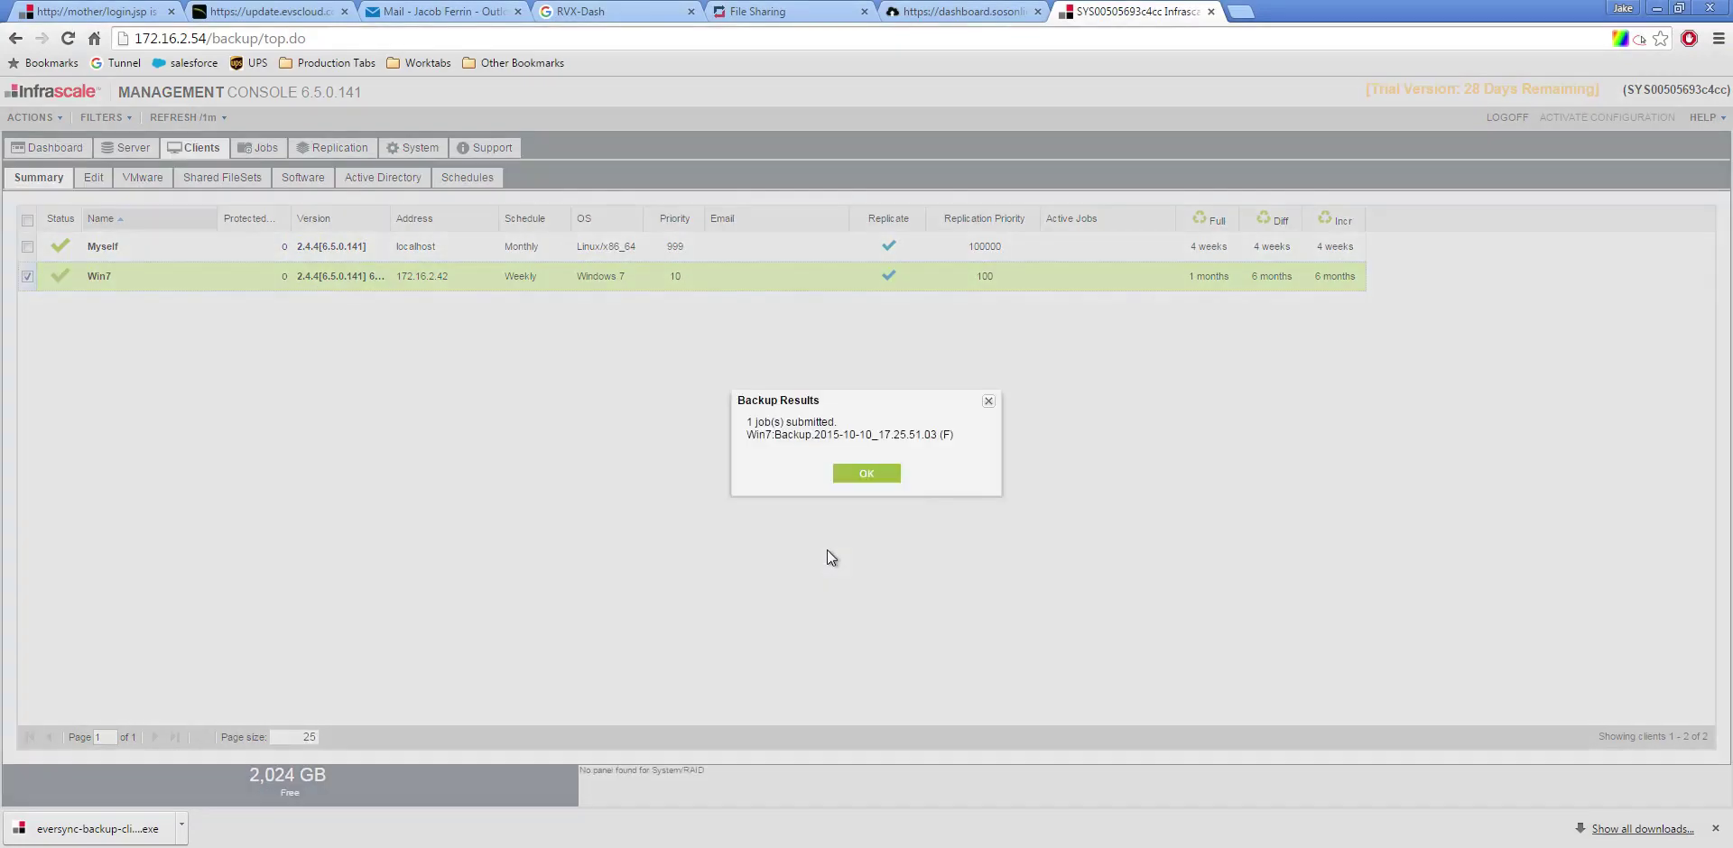
click(891, 467)
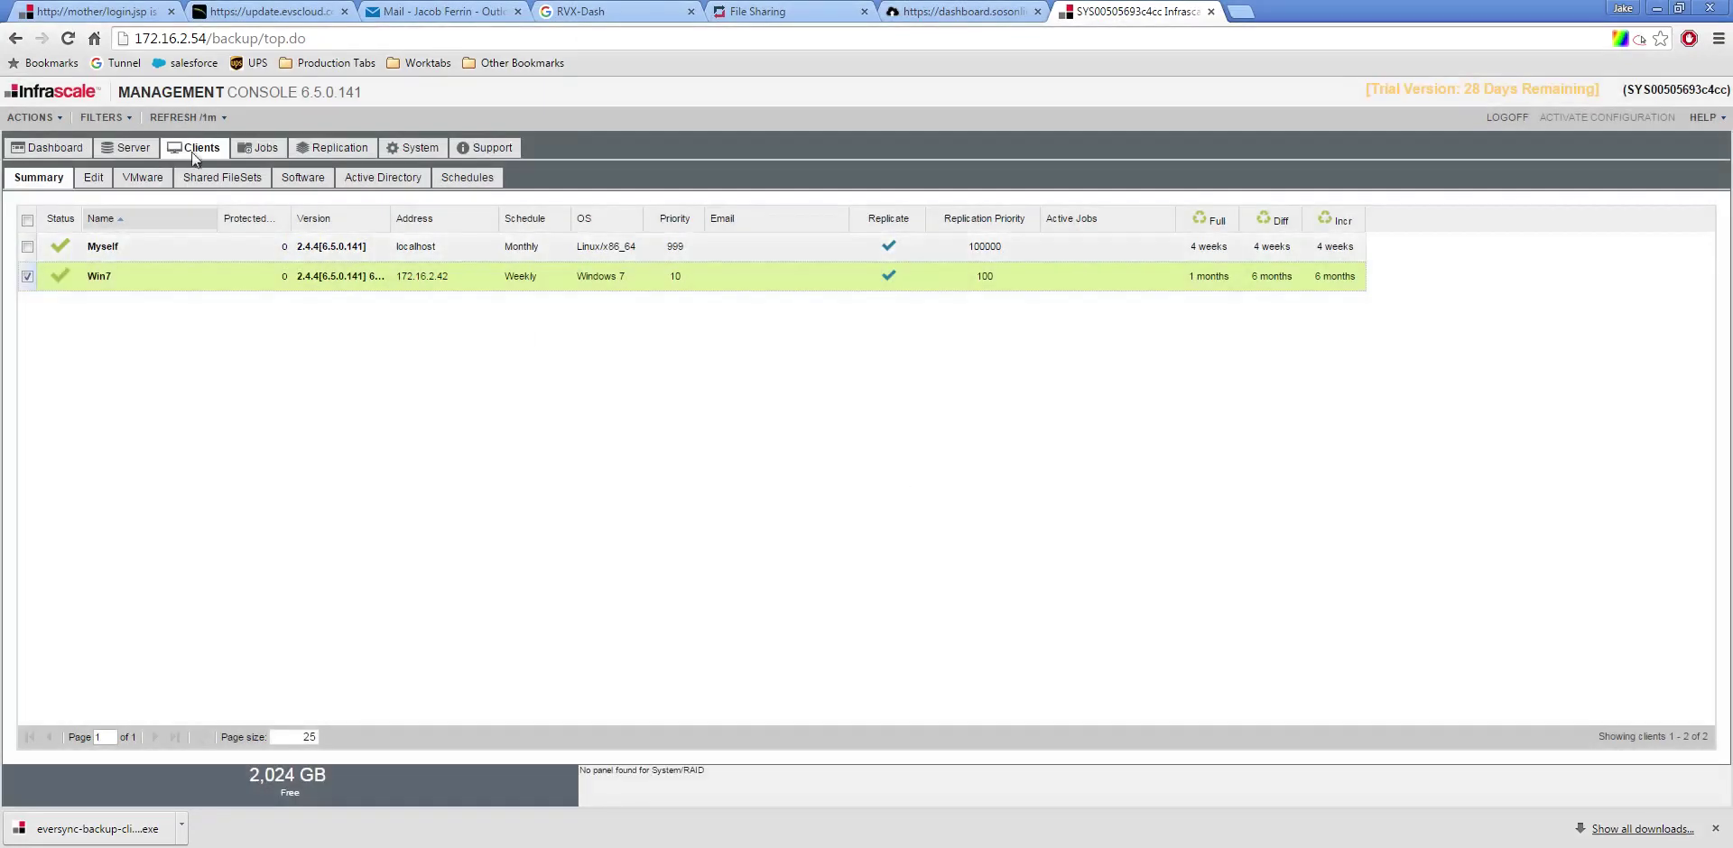
Step: Check the server's scheduled jobs and active jobs for the Win7 client's backup
click(147, 152)
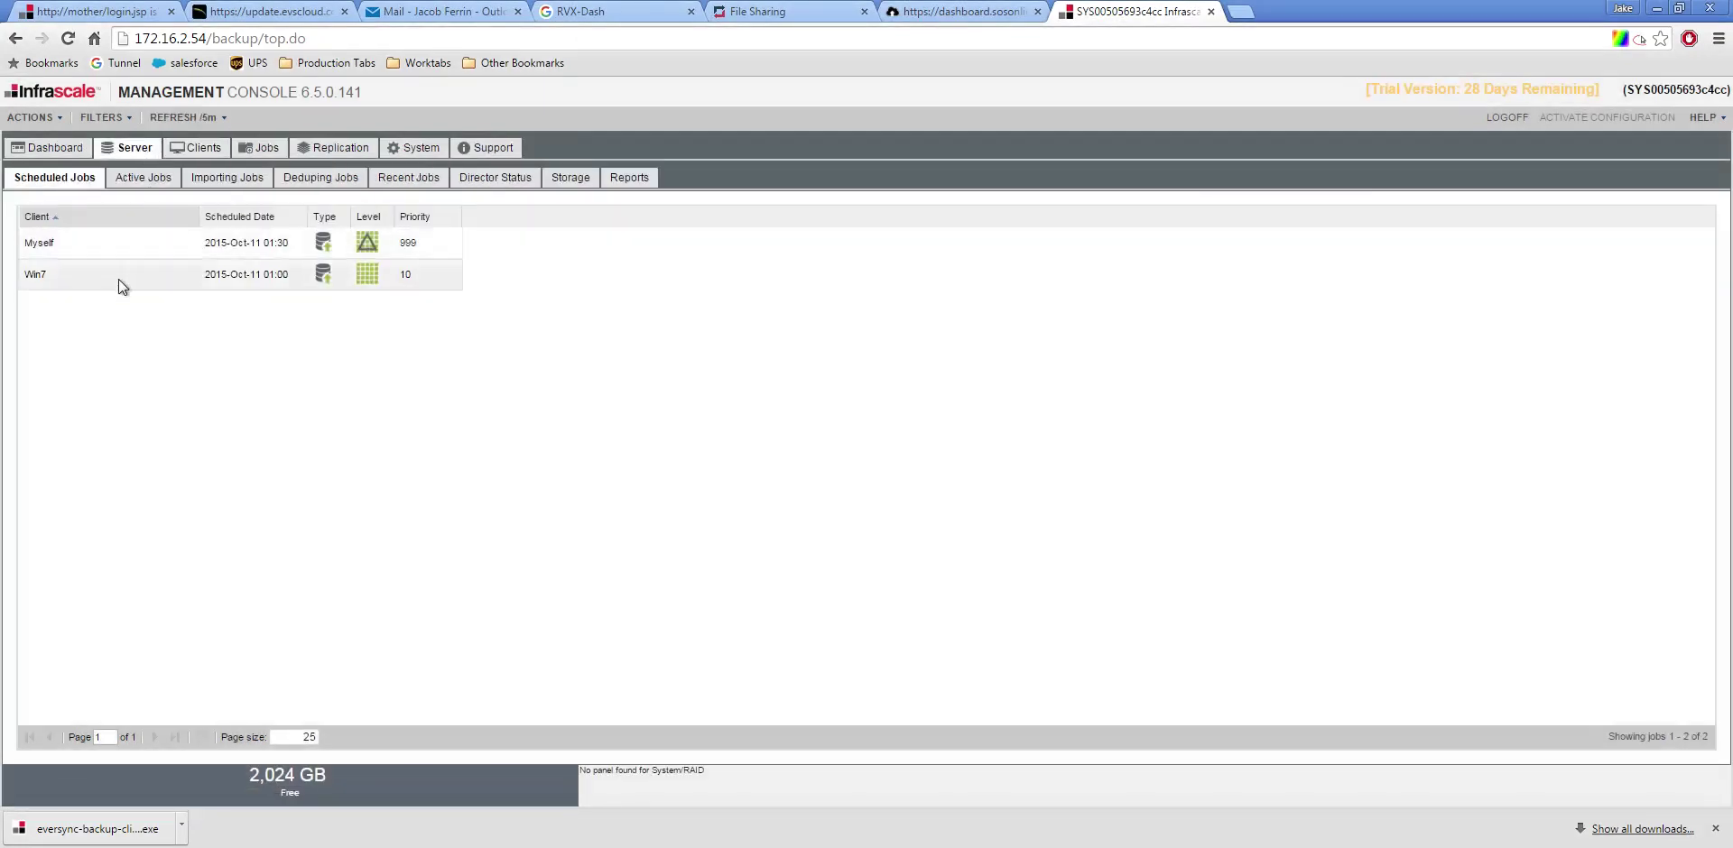
right_click(117, 279)
click(100, 275)
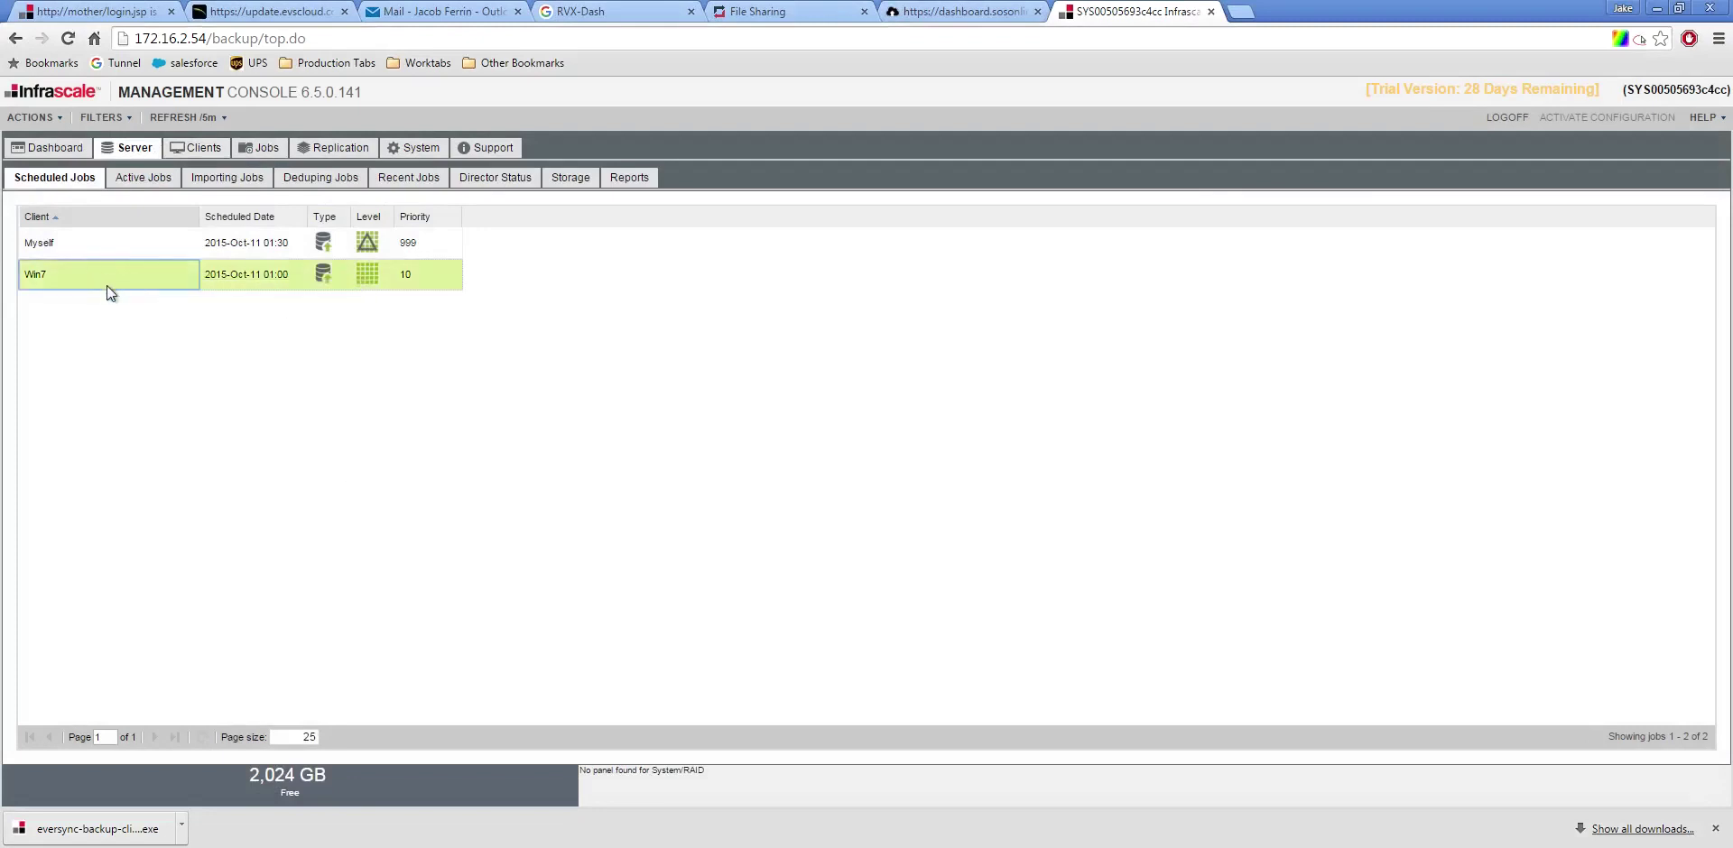
click(129, 178)
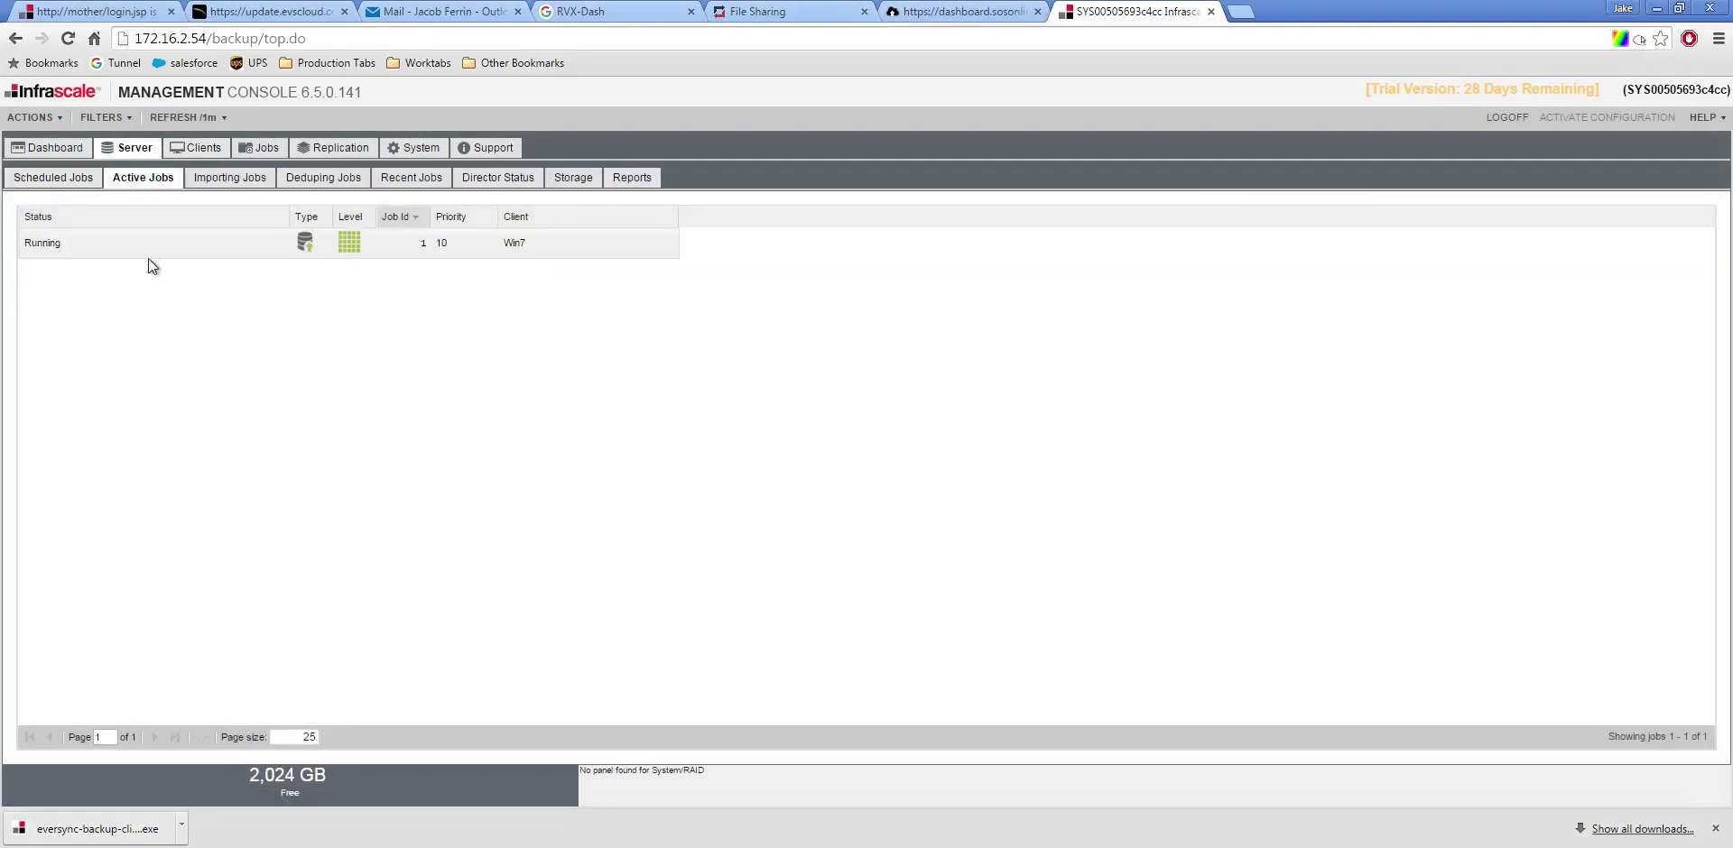
Step: Show the client properties of the running Win7 job and dismiss the error dialogs covering them
right_click(160, 254)
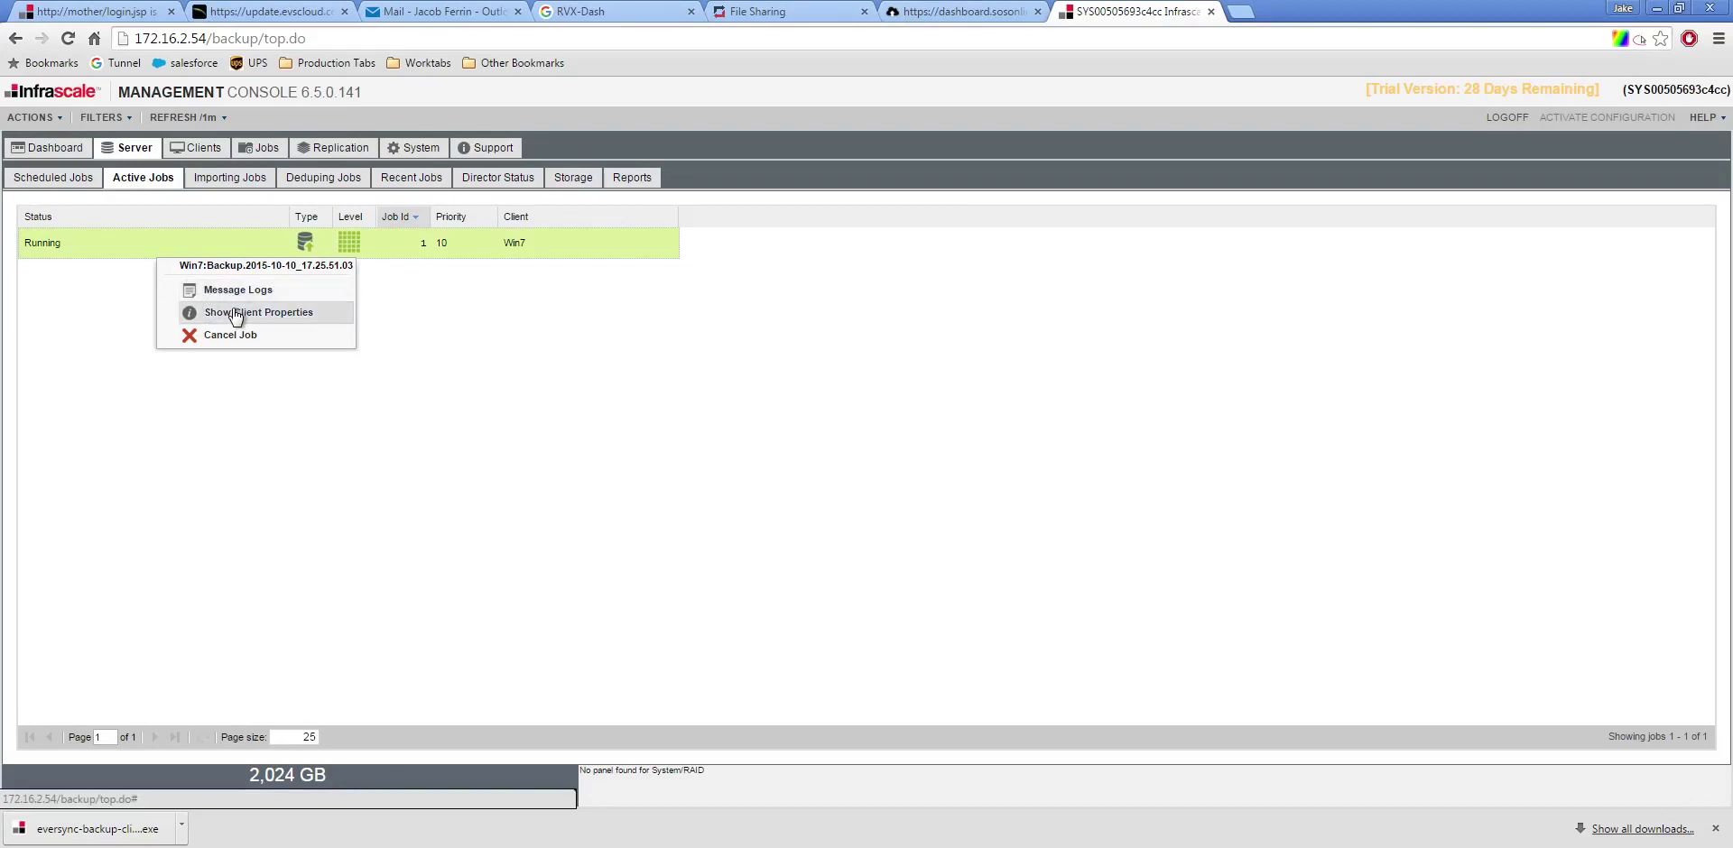
click(238, 314)
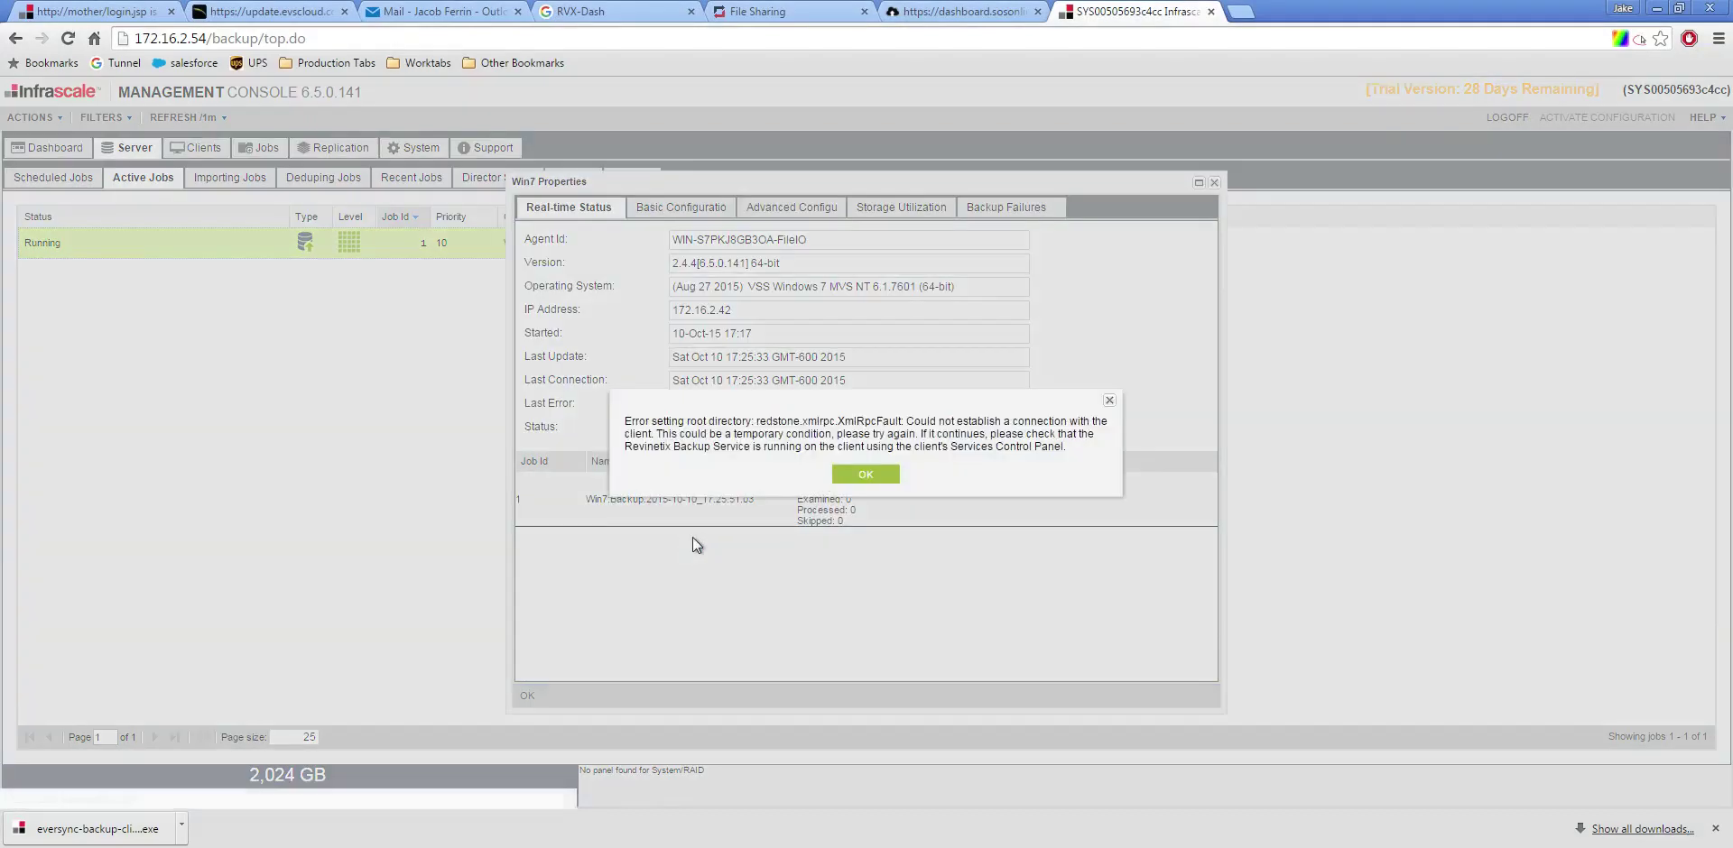
click(859, 476)
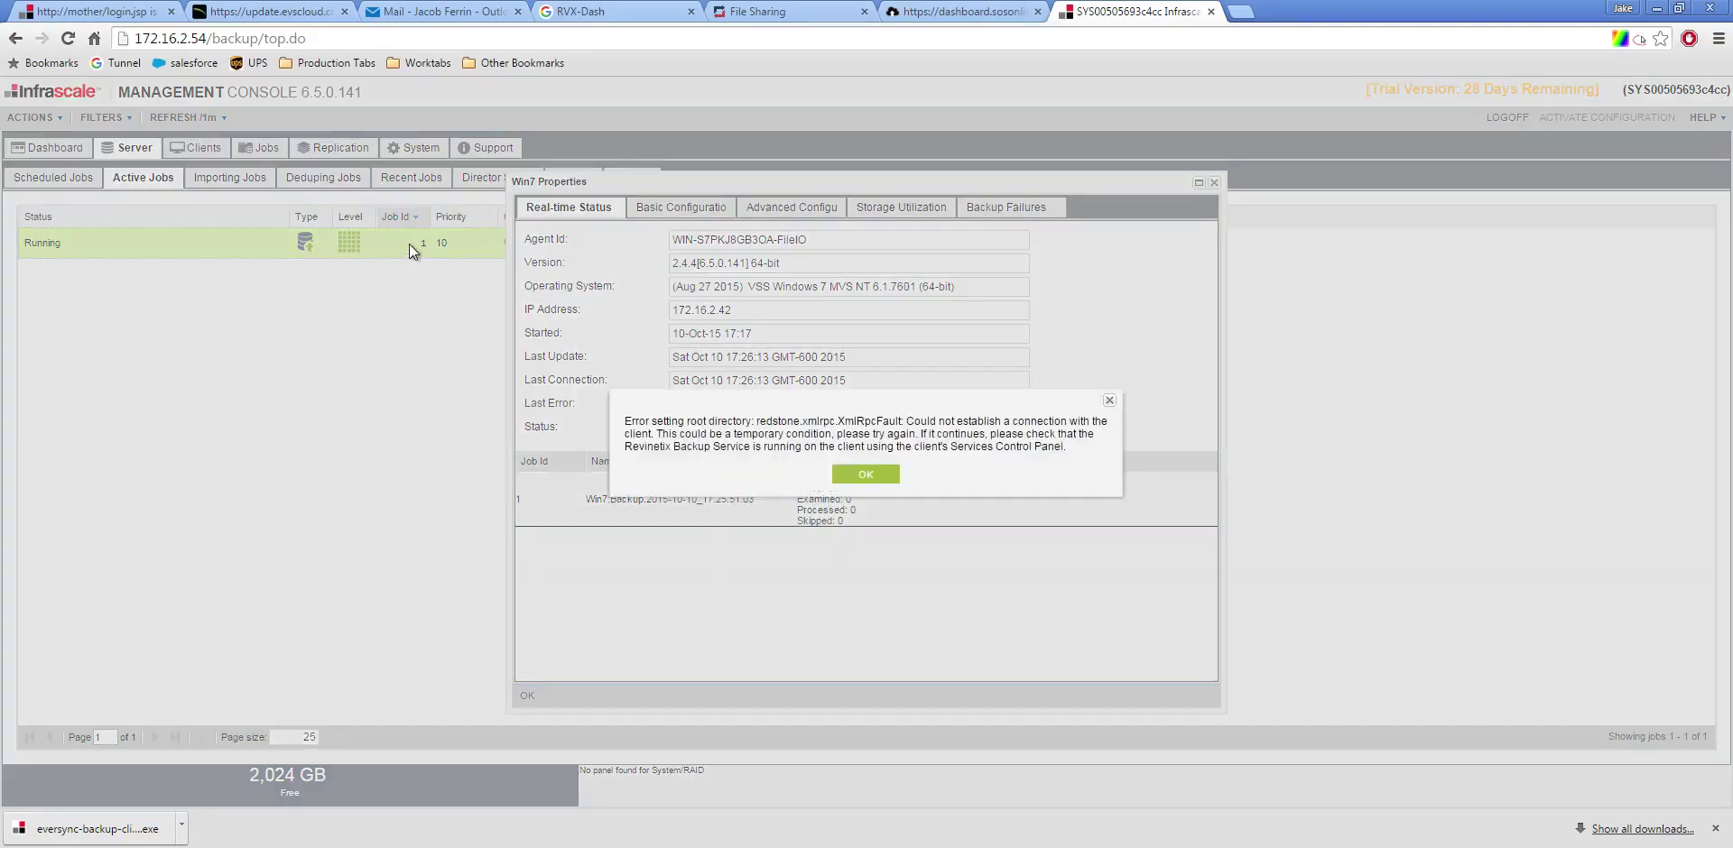
right_click(409, 244)
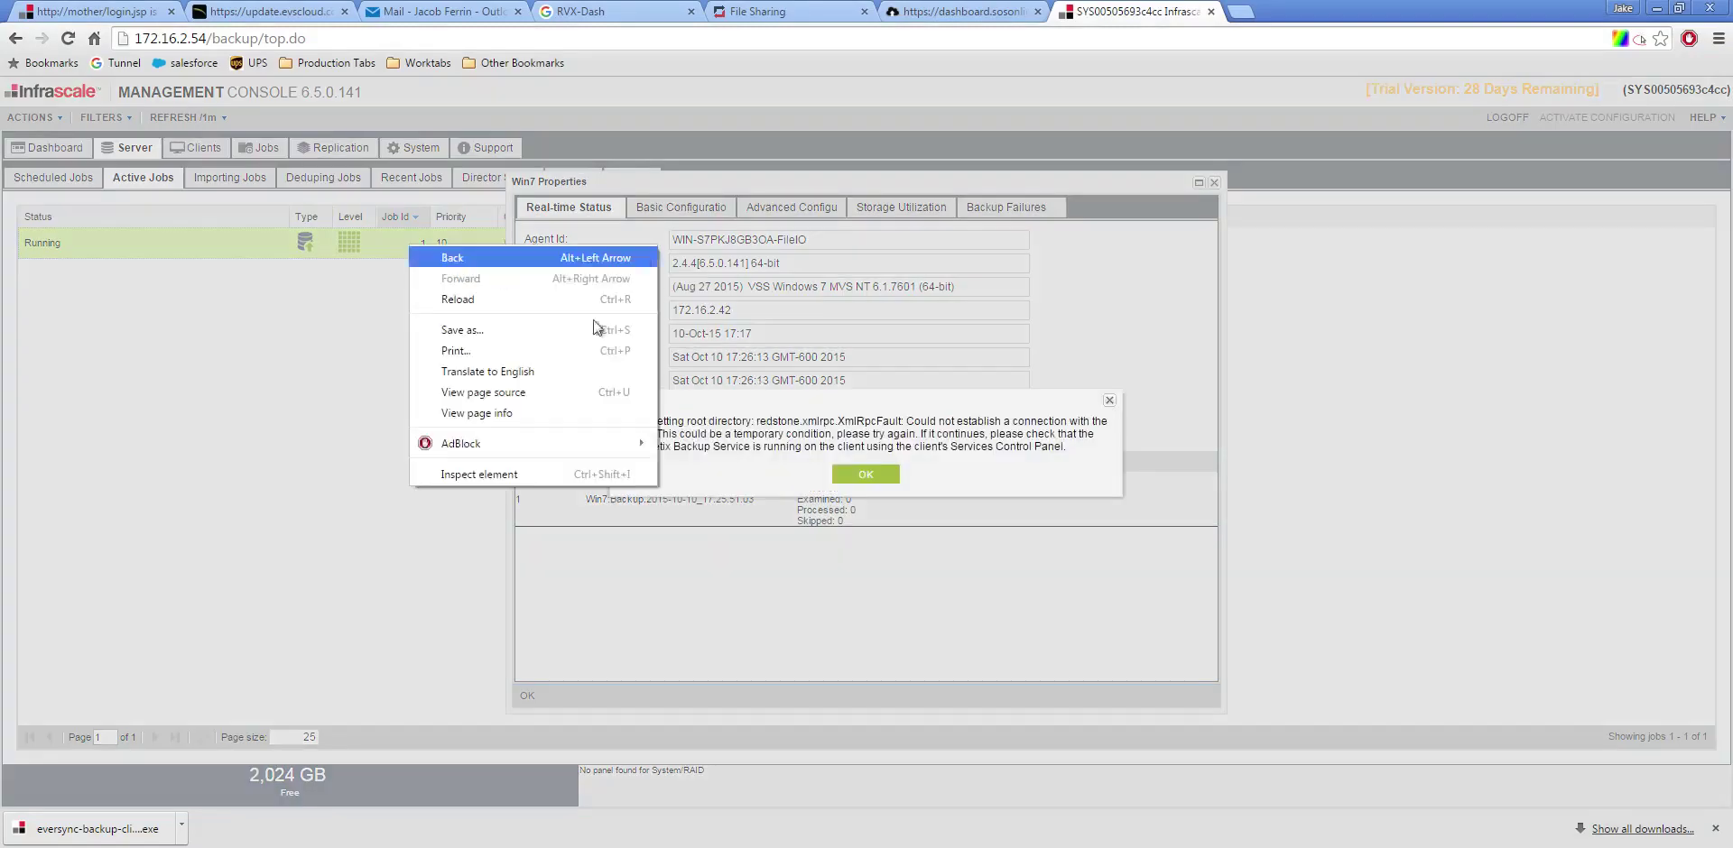
click(875, 486)
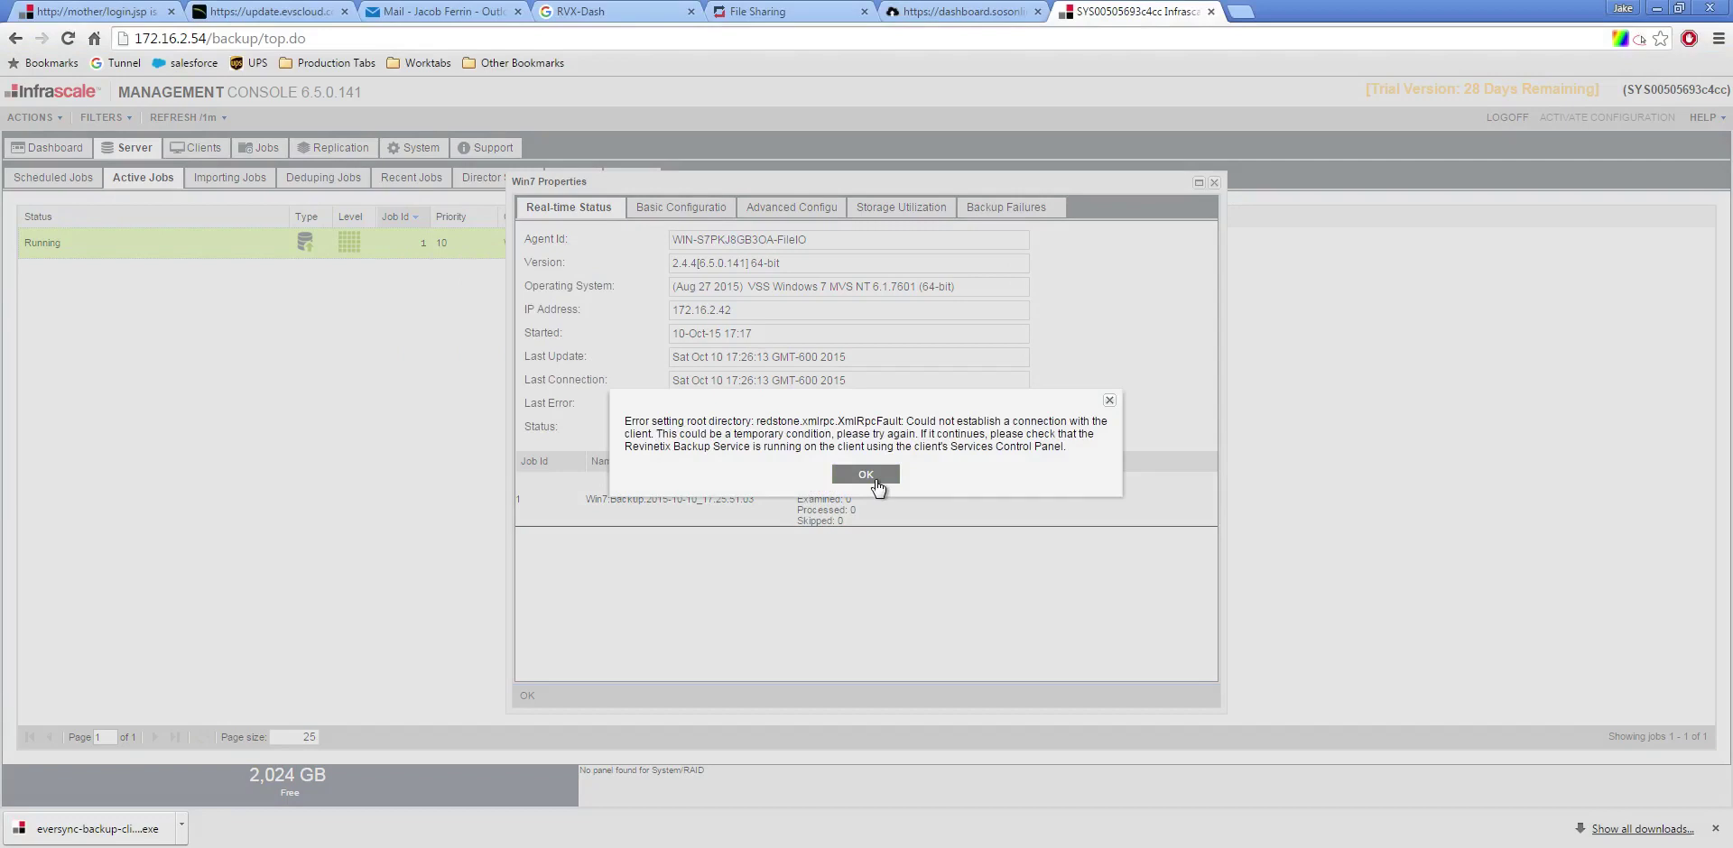
click(849, 479)
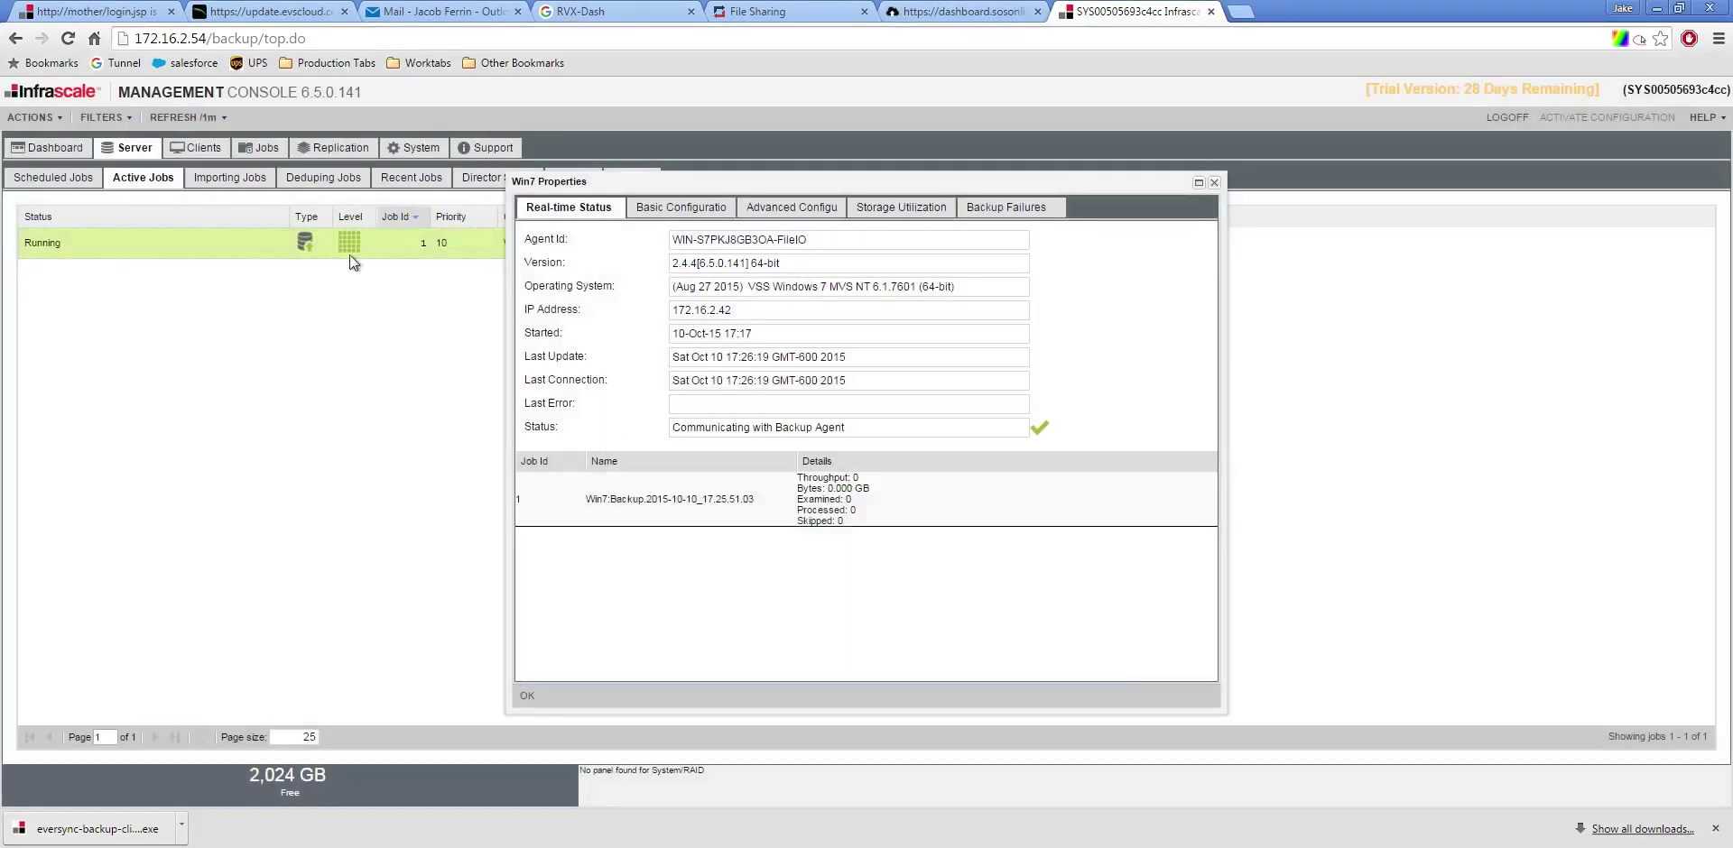
Step: Review the running Win7 job's message logs, moving the Win7 properties window aside so the job row is uncovered
right_click(349, 255)
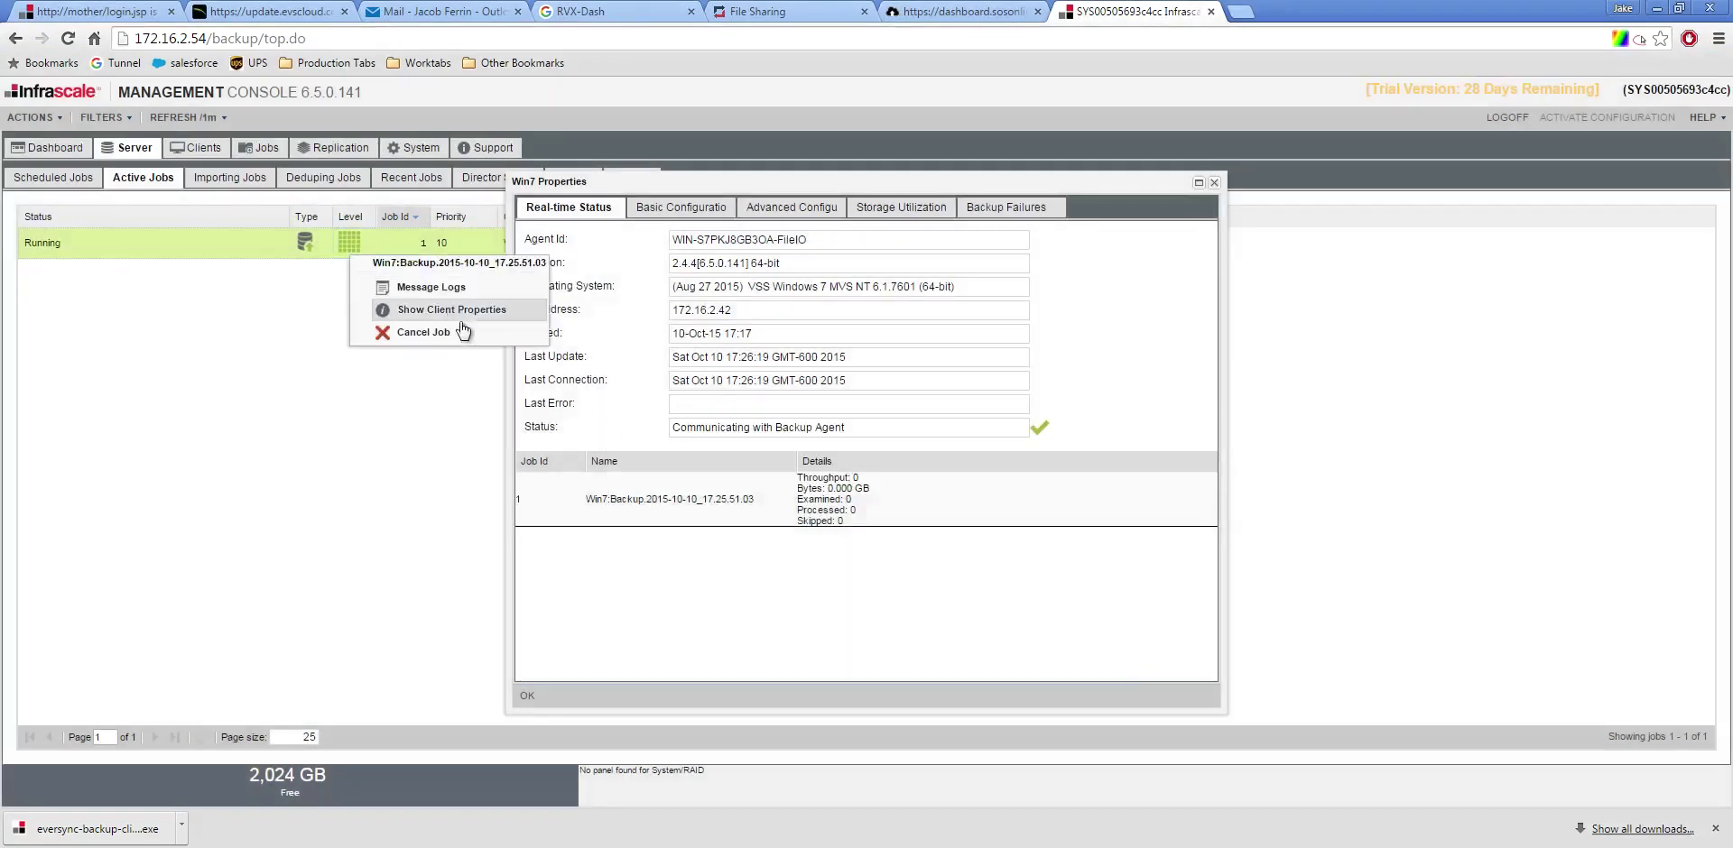
click(454, 289)
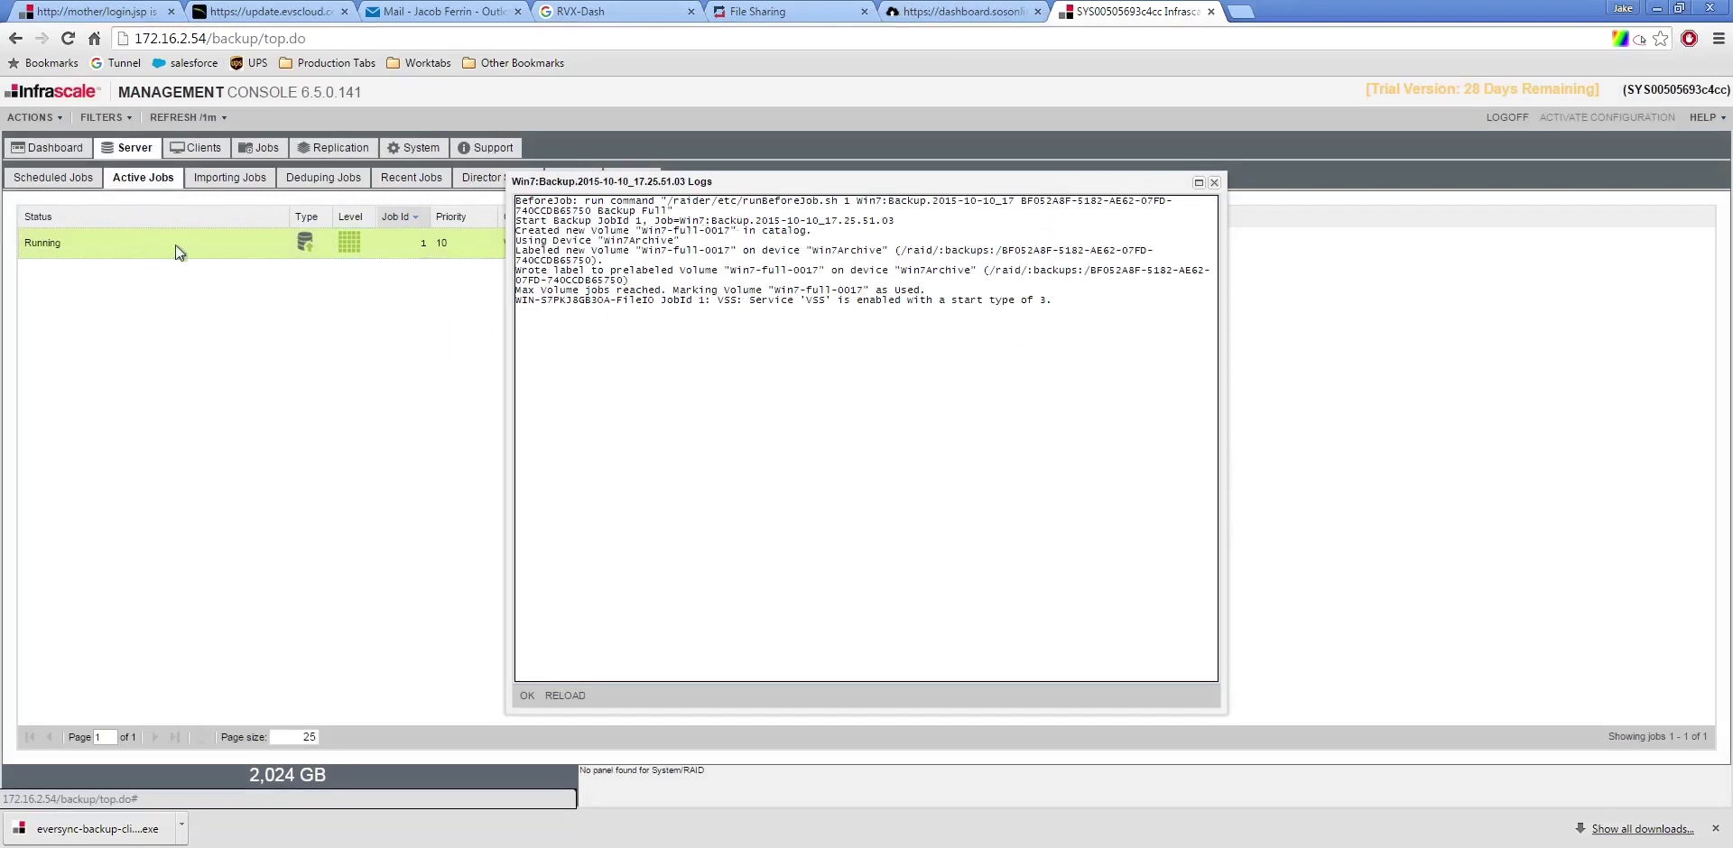
click(1214, 183)
drag(881, 182, 1245, 190)
right_click(605, 251)
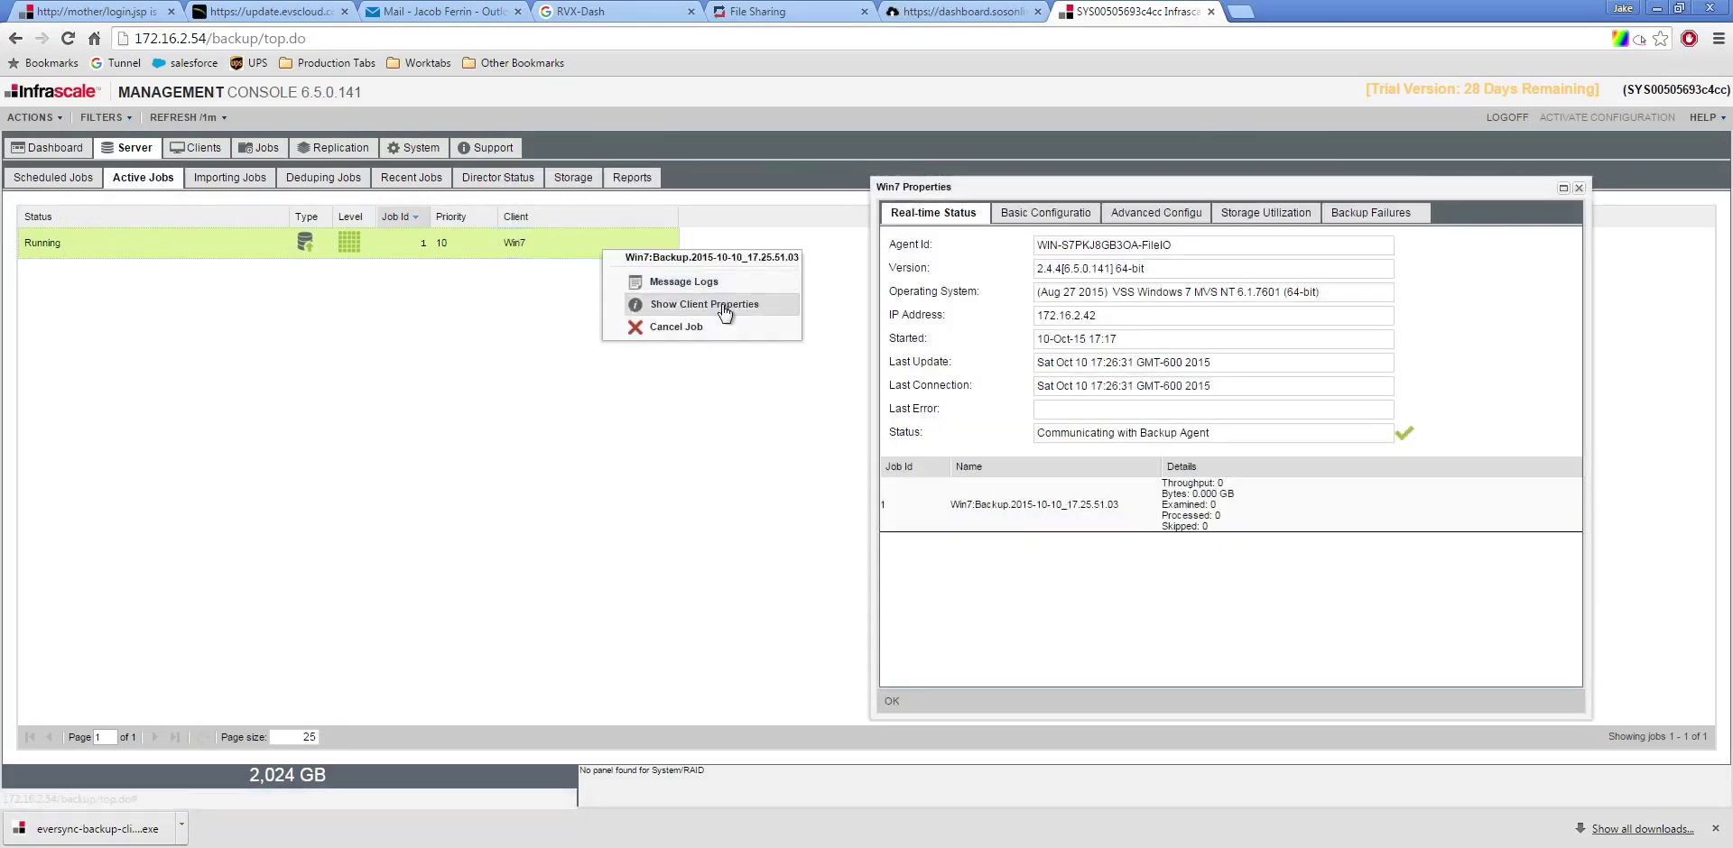
click(729, 292)
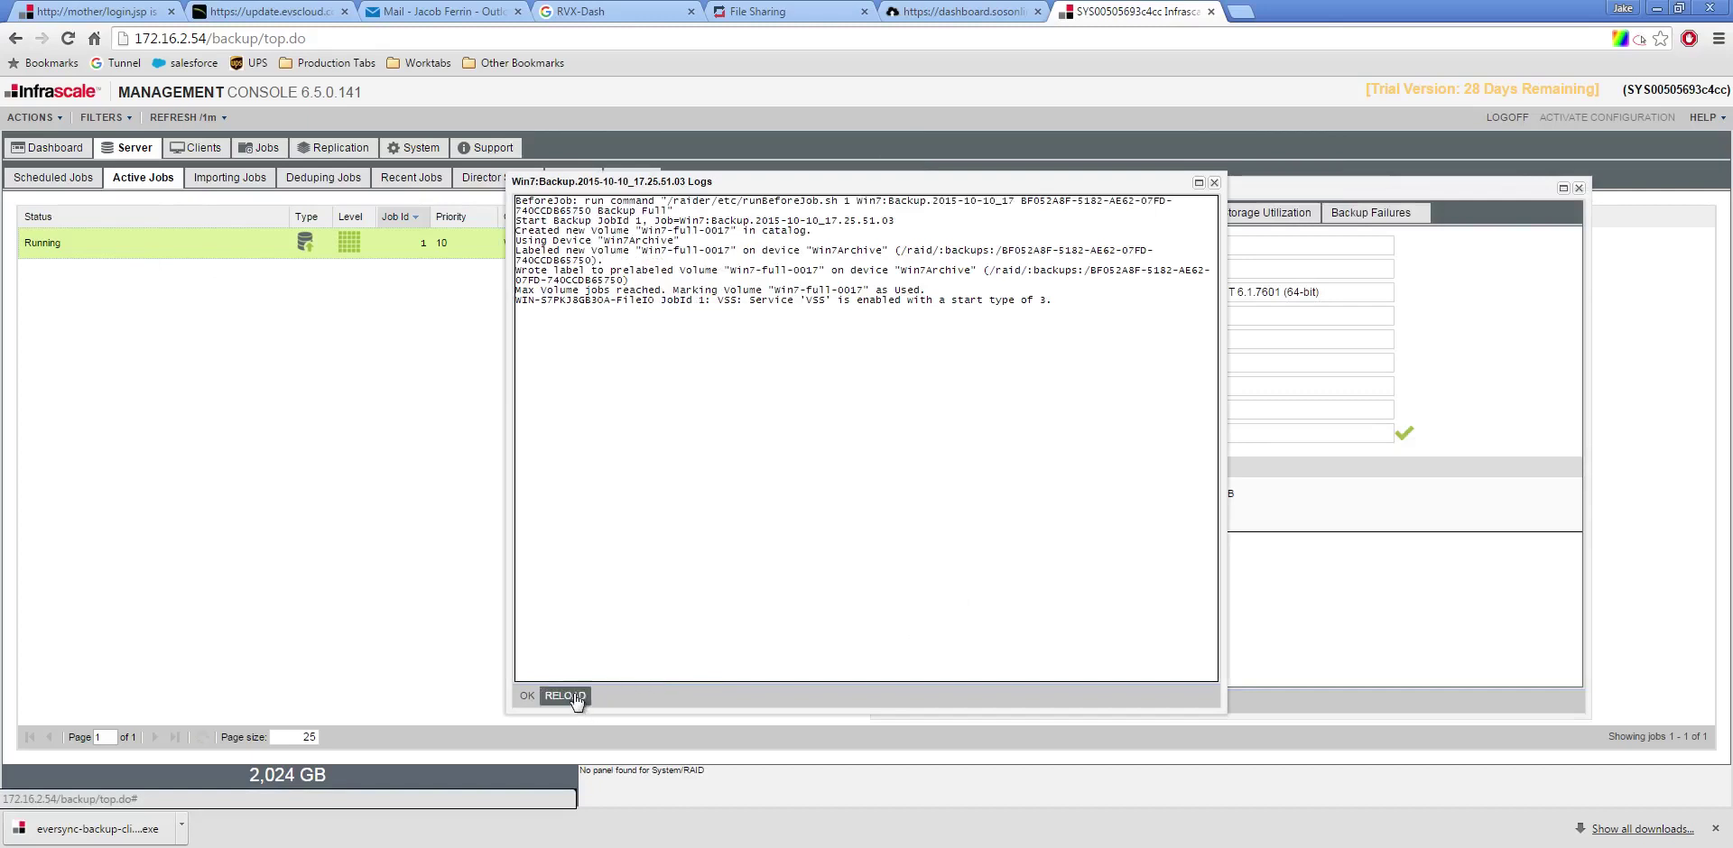
click(527, 696)
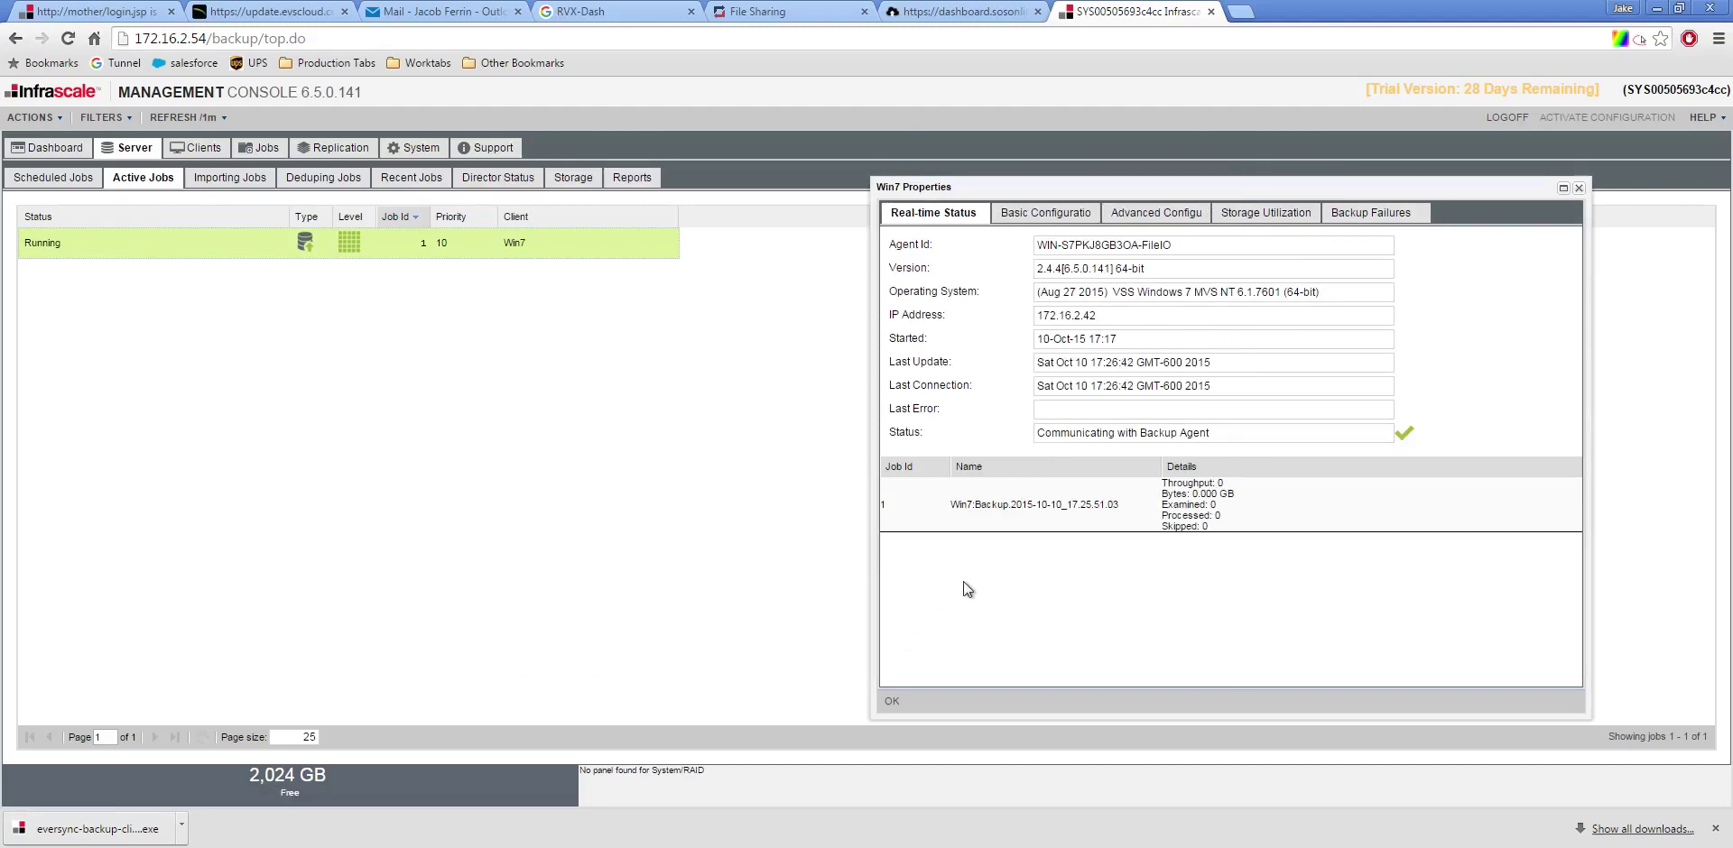
Step: Watch the backup's real-time status in the Win7 properties over the clients summary and close the properties window
click(224, 147)
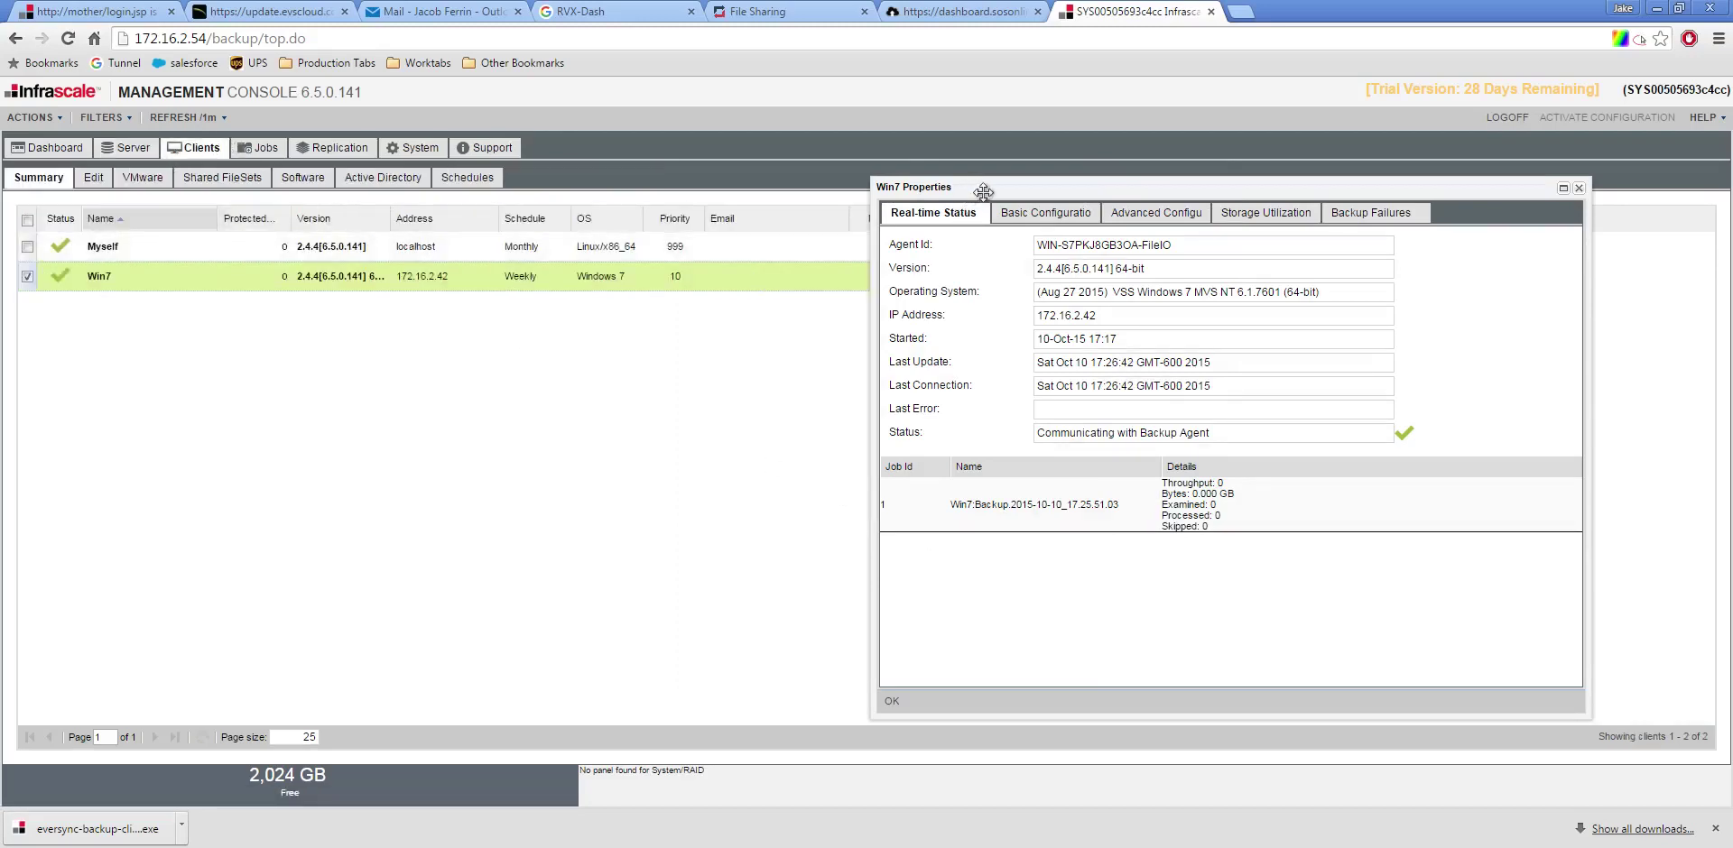
drag(1031, 190, 686, 200)
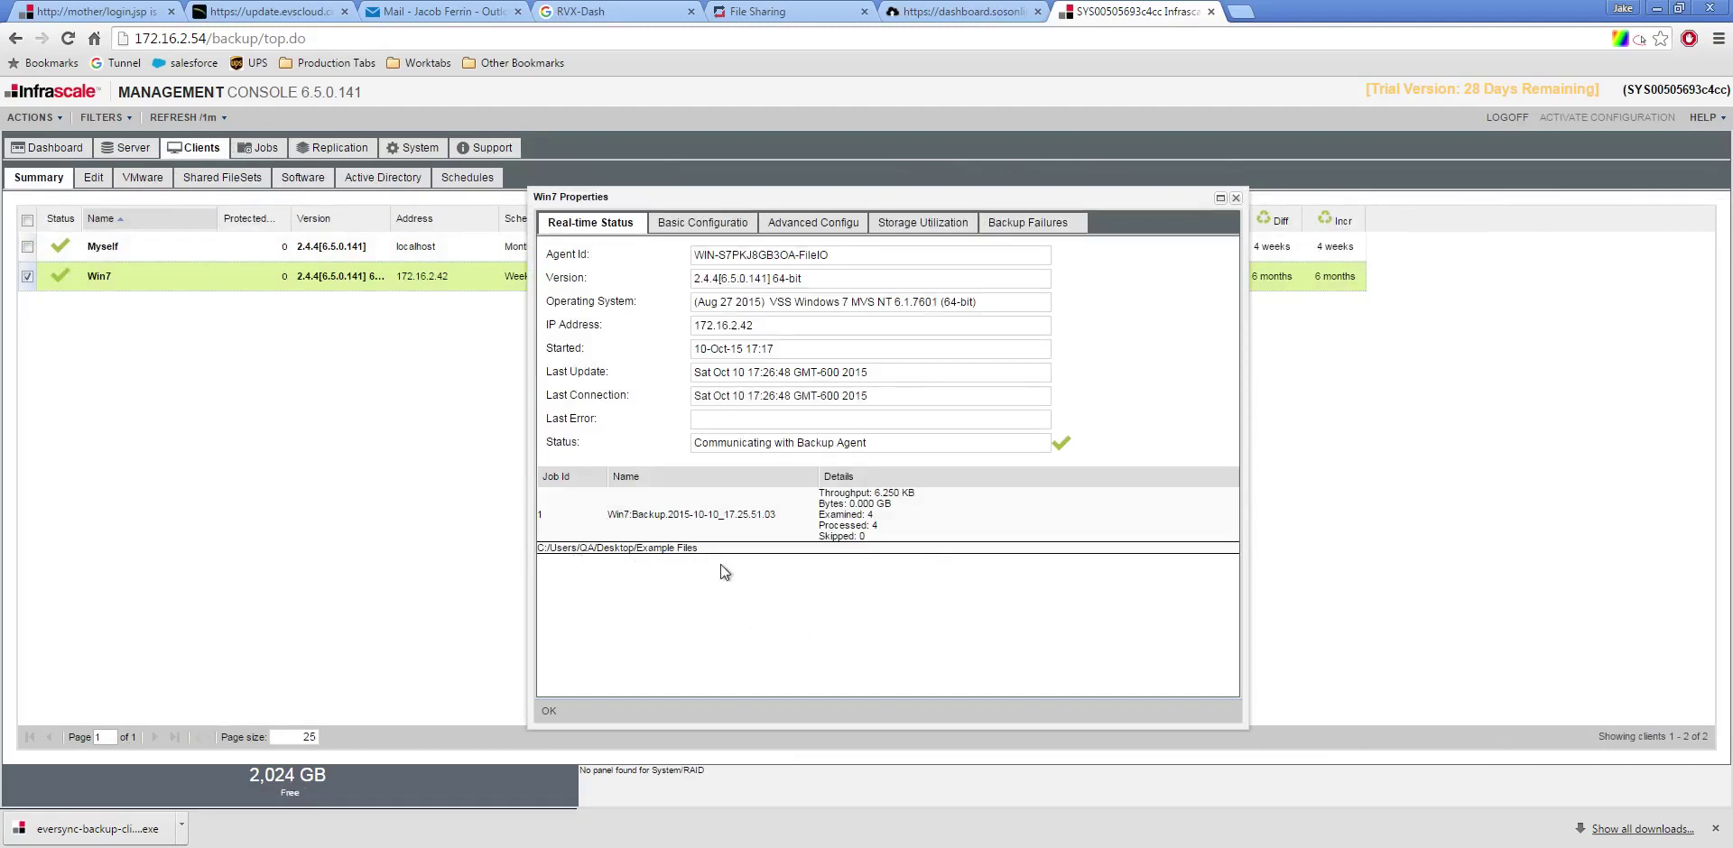
click(1234, 198)
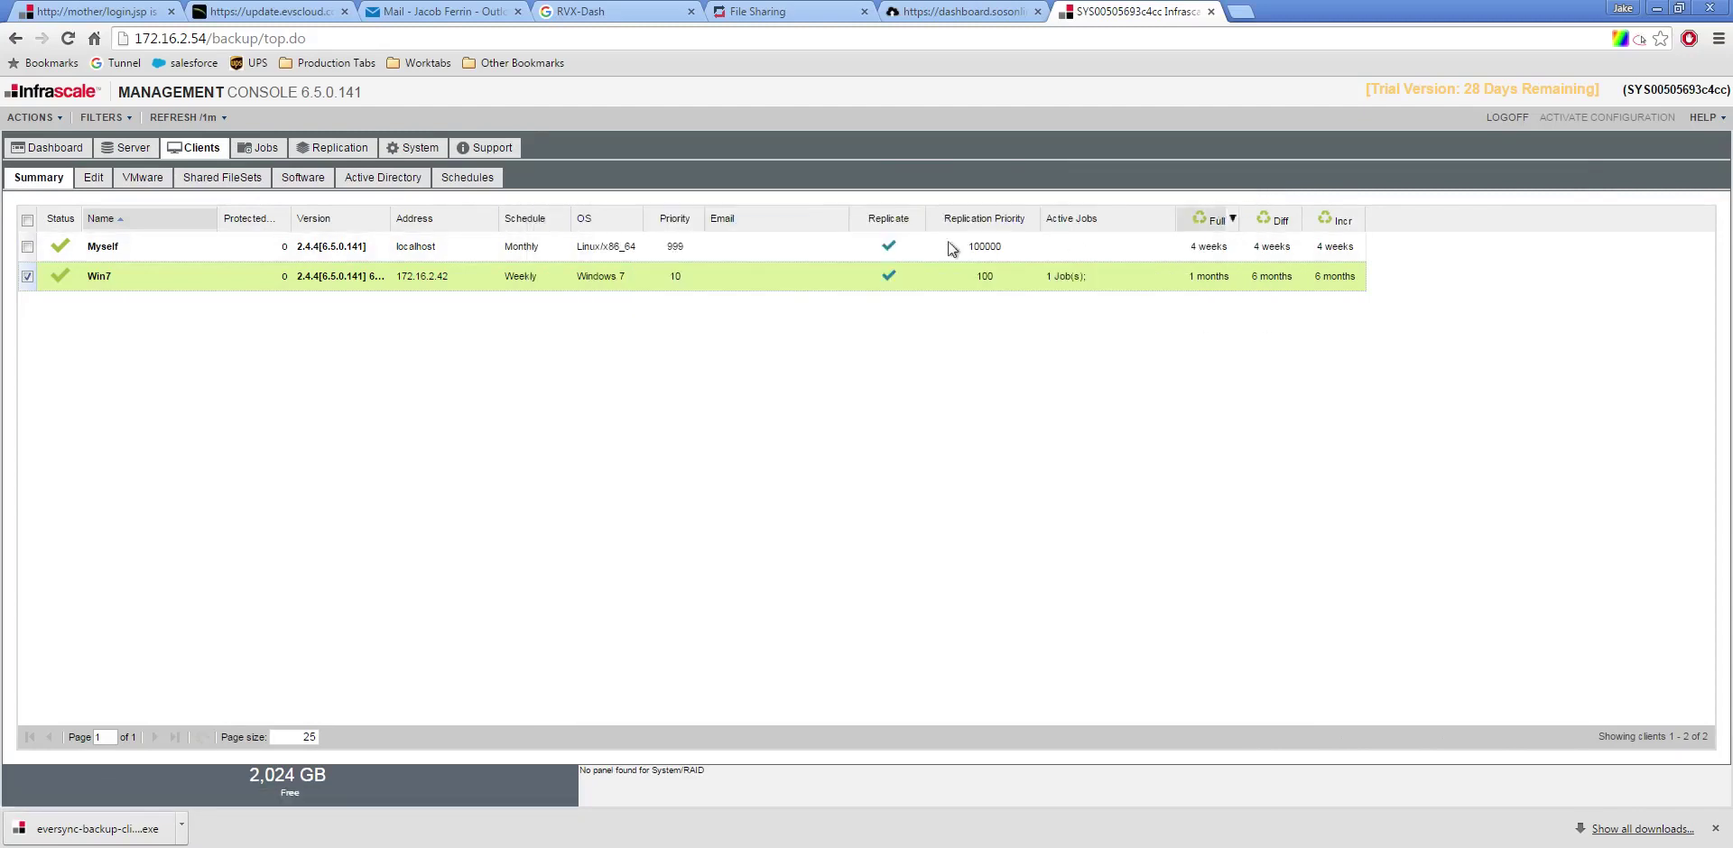
Step: Check the active, importing and deduping job lists, and examine the Win7 backup's entry in the job history
click(129, 149)
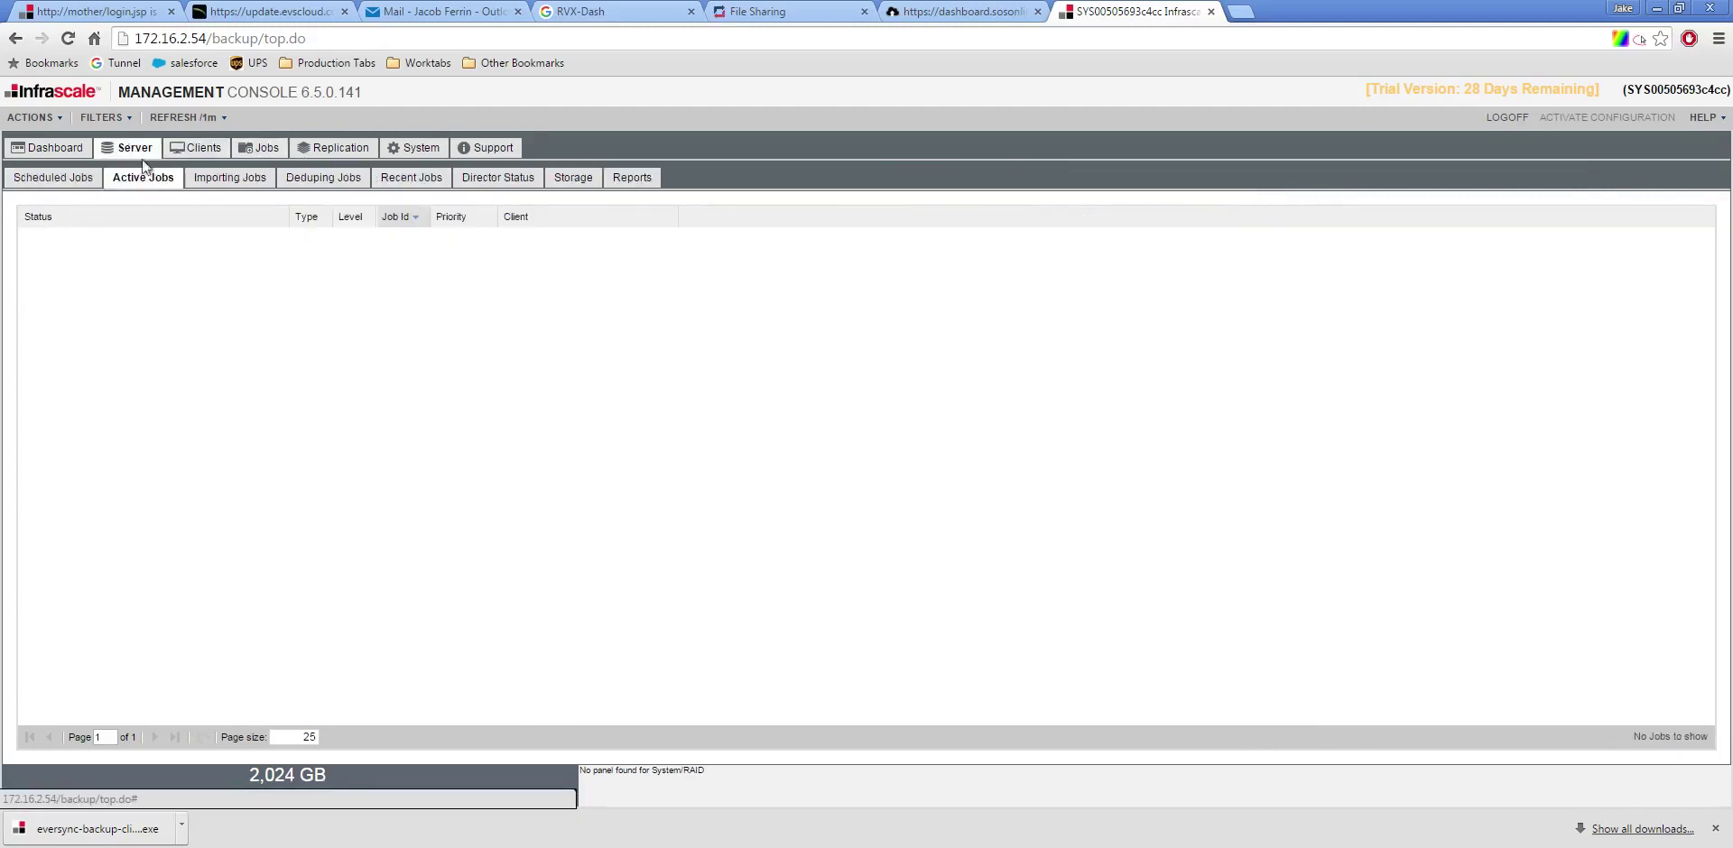
click(226, 185)
click(321, 186)
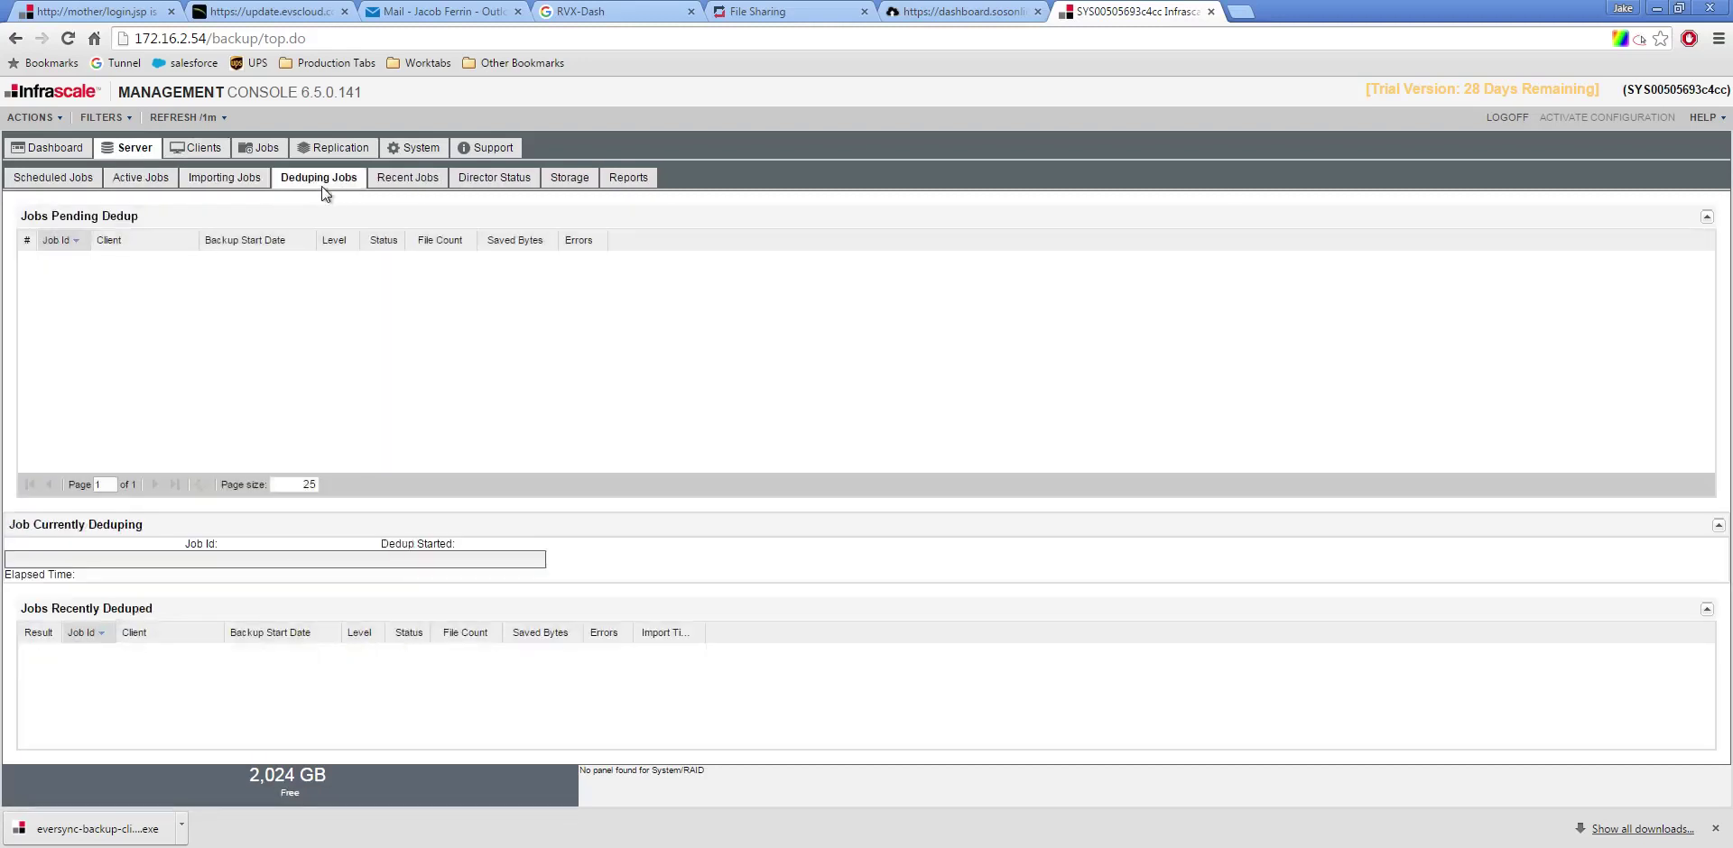
click(251, 154)
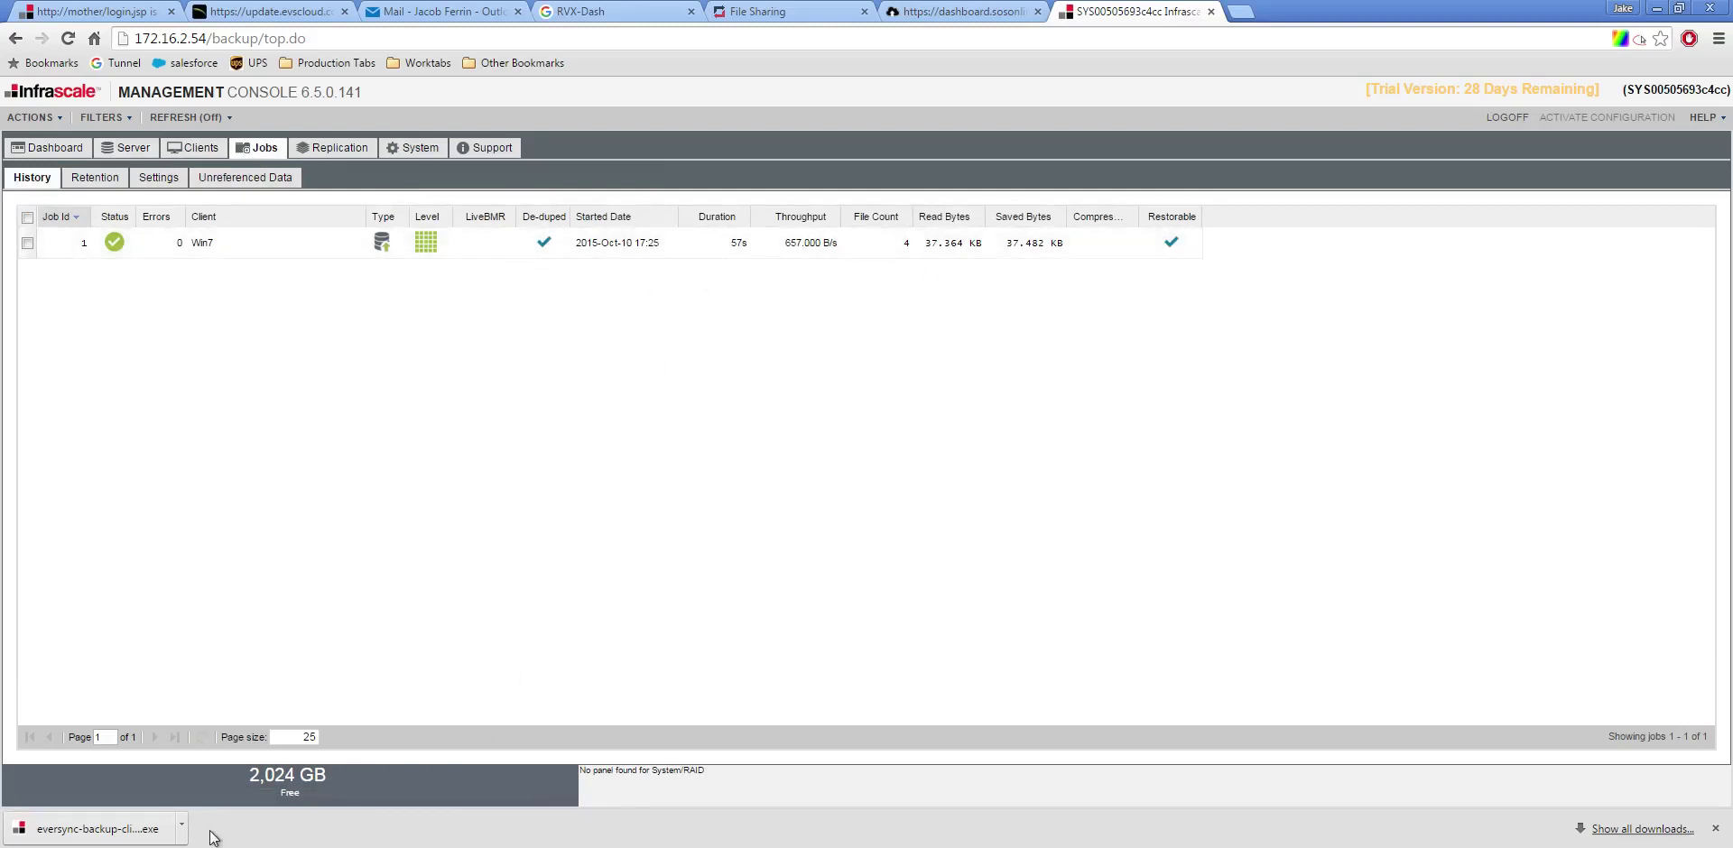
Step: Minimize the browser, close the Example Files window and permanently delete the Example Files folder from the desktop
click(1657, 8)
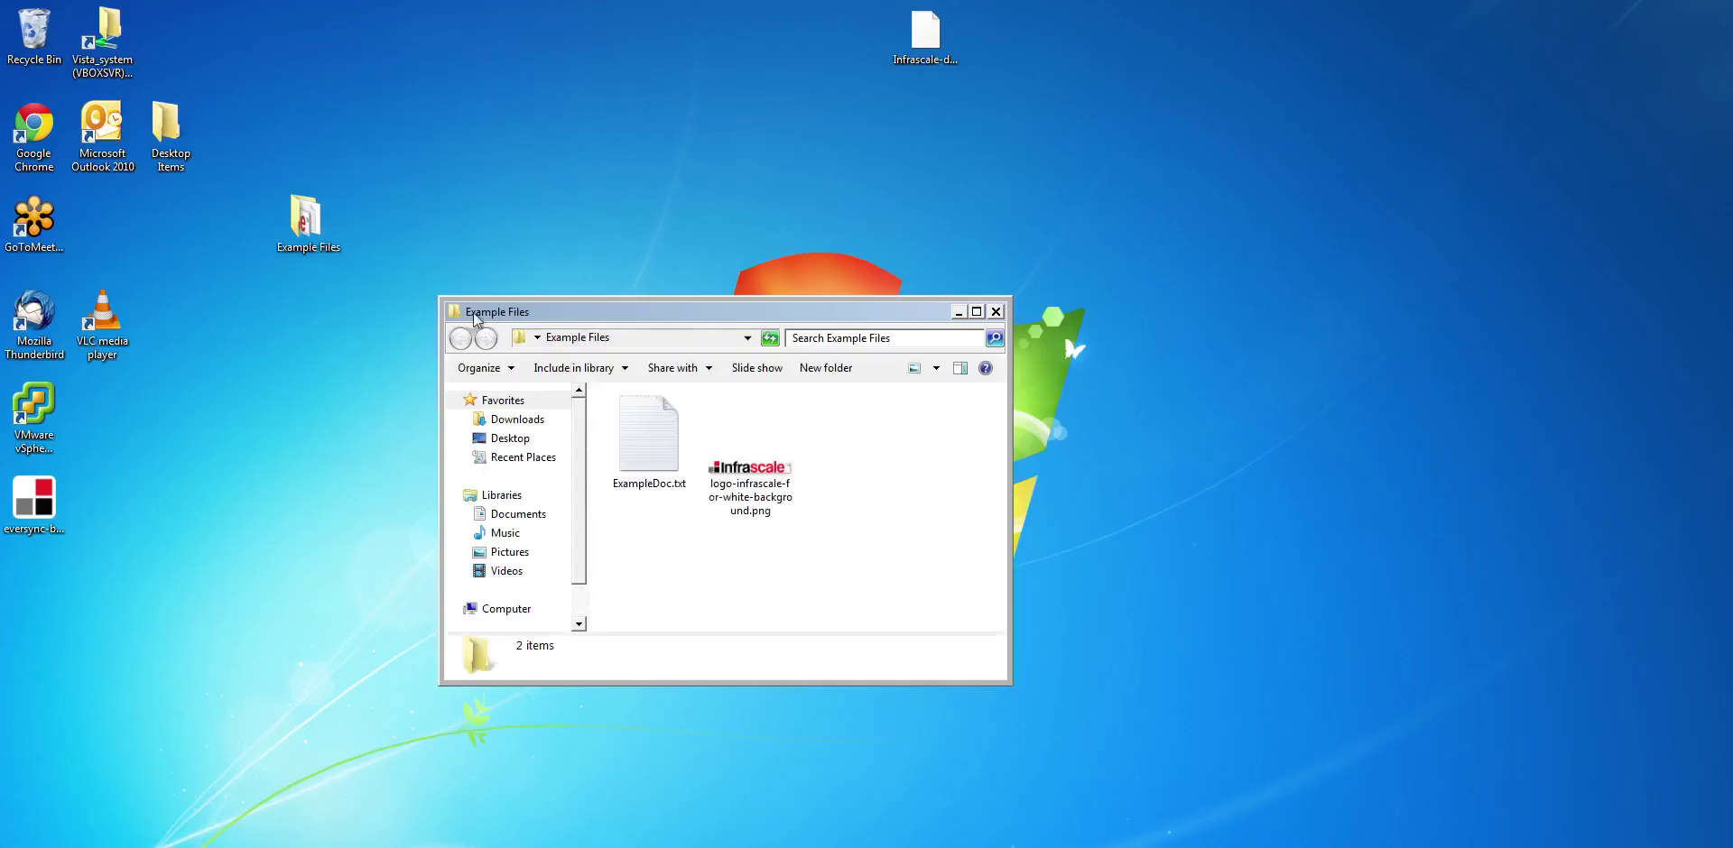
click(303, 217)
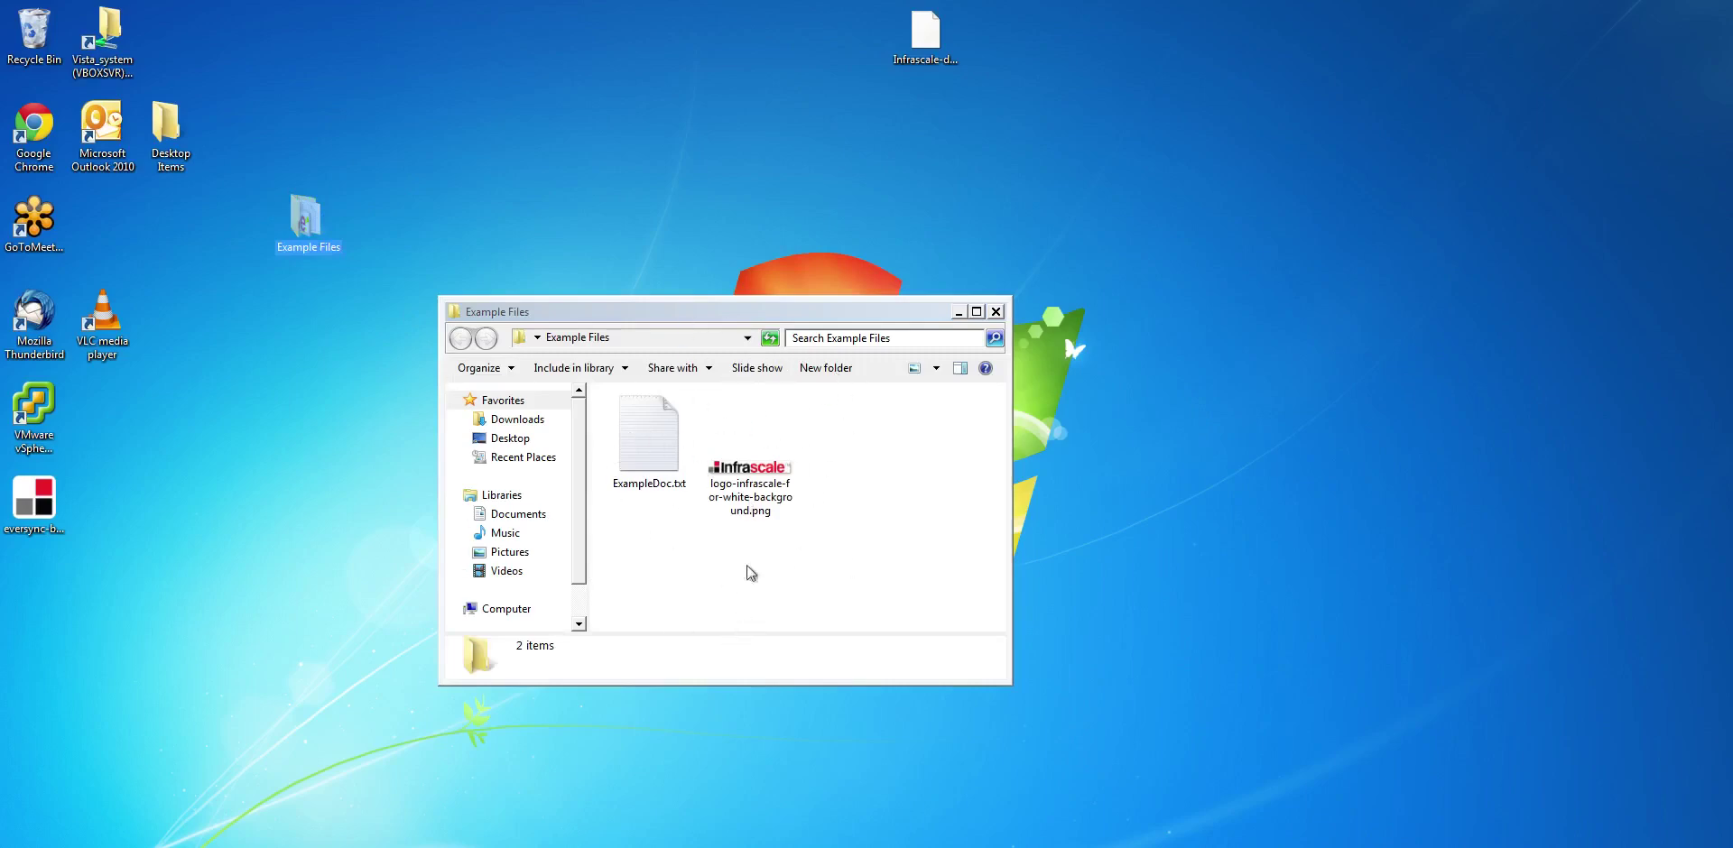
click(995, 311)
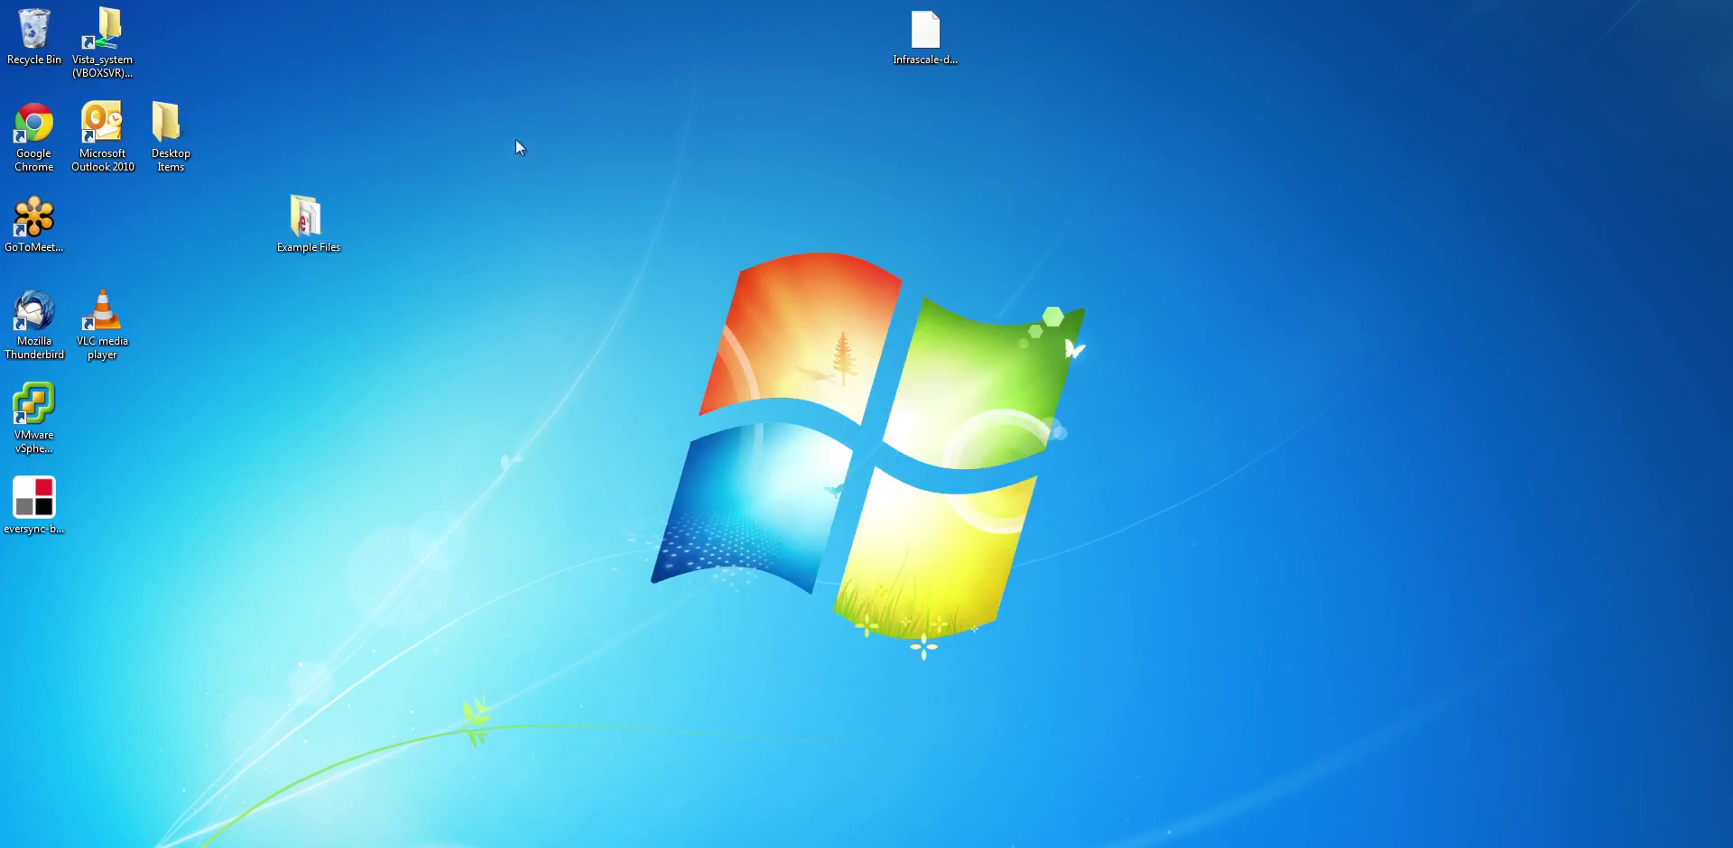
drag(487, 154, 278, 312)
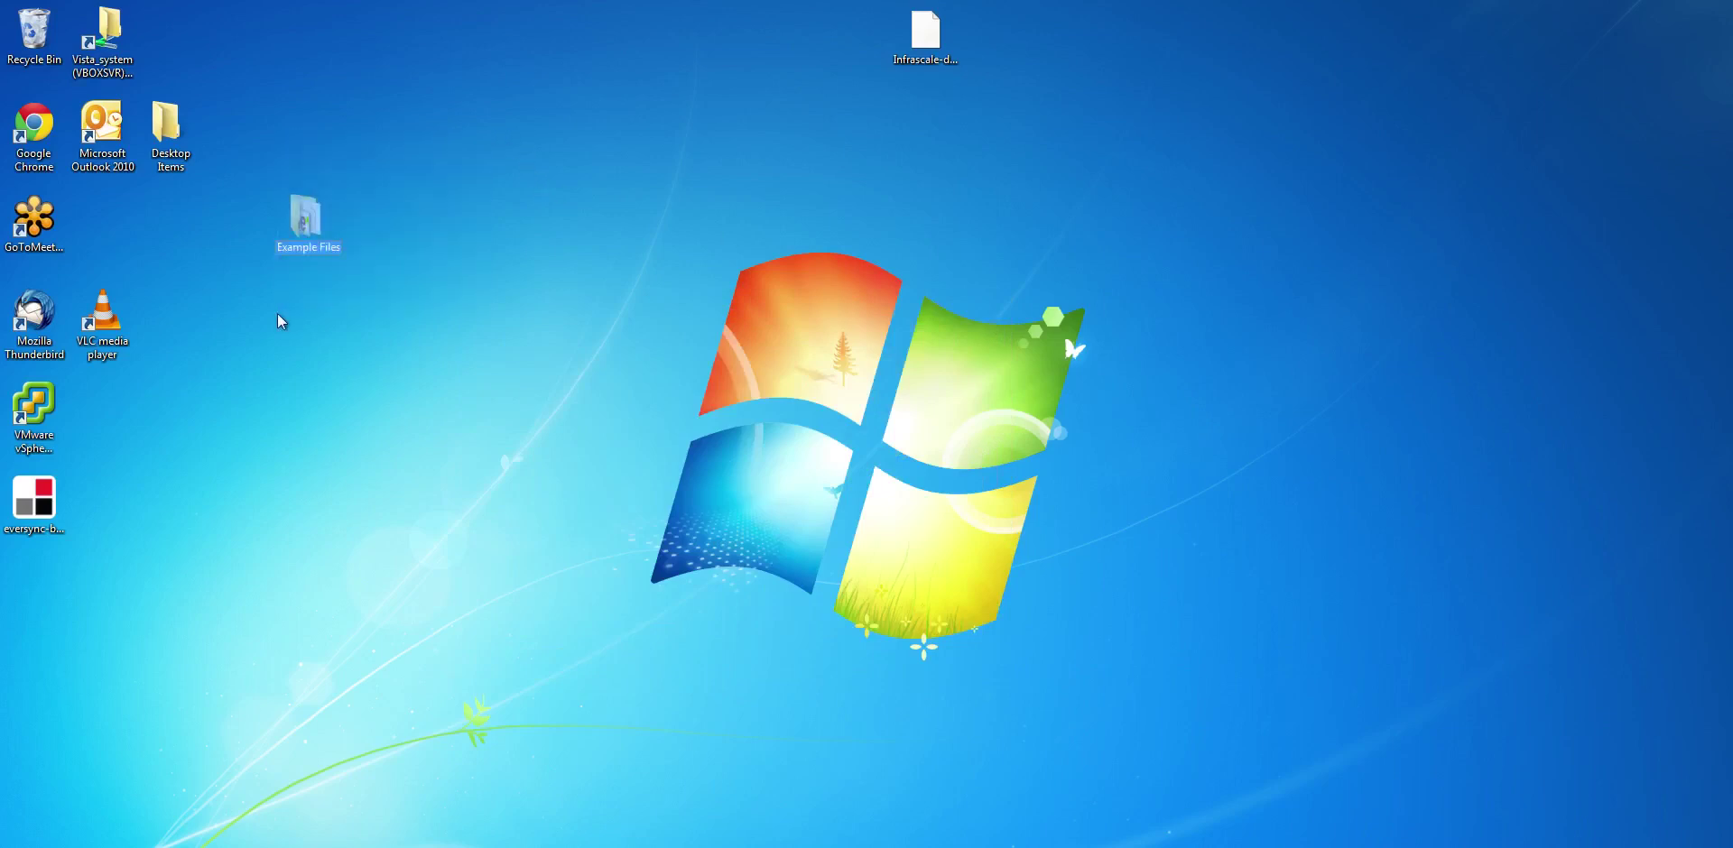
key(shift+Delete)
key(Return)
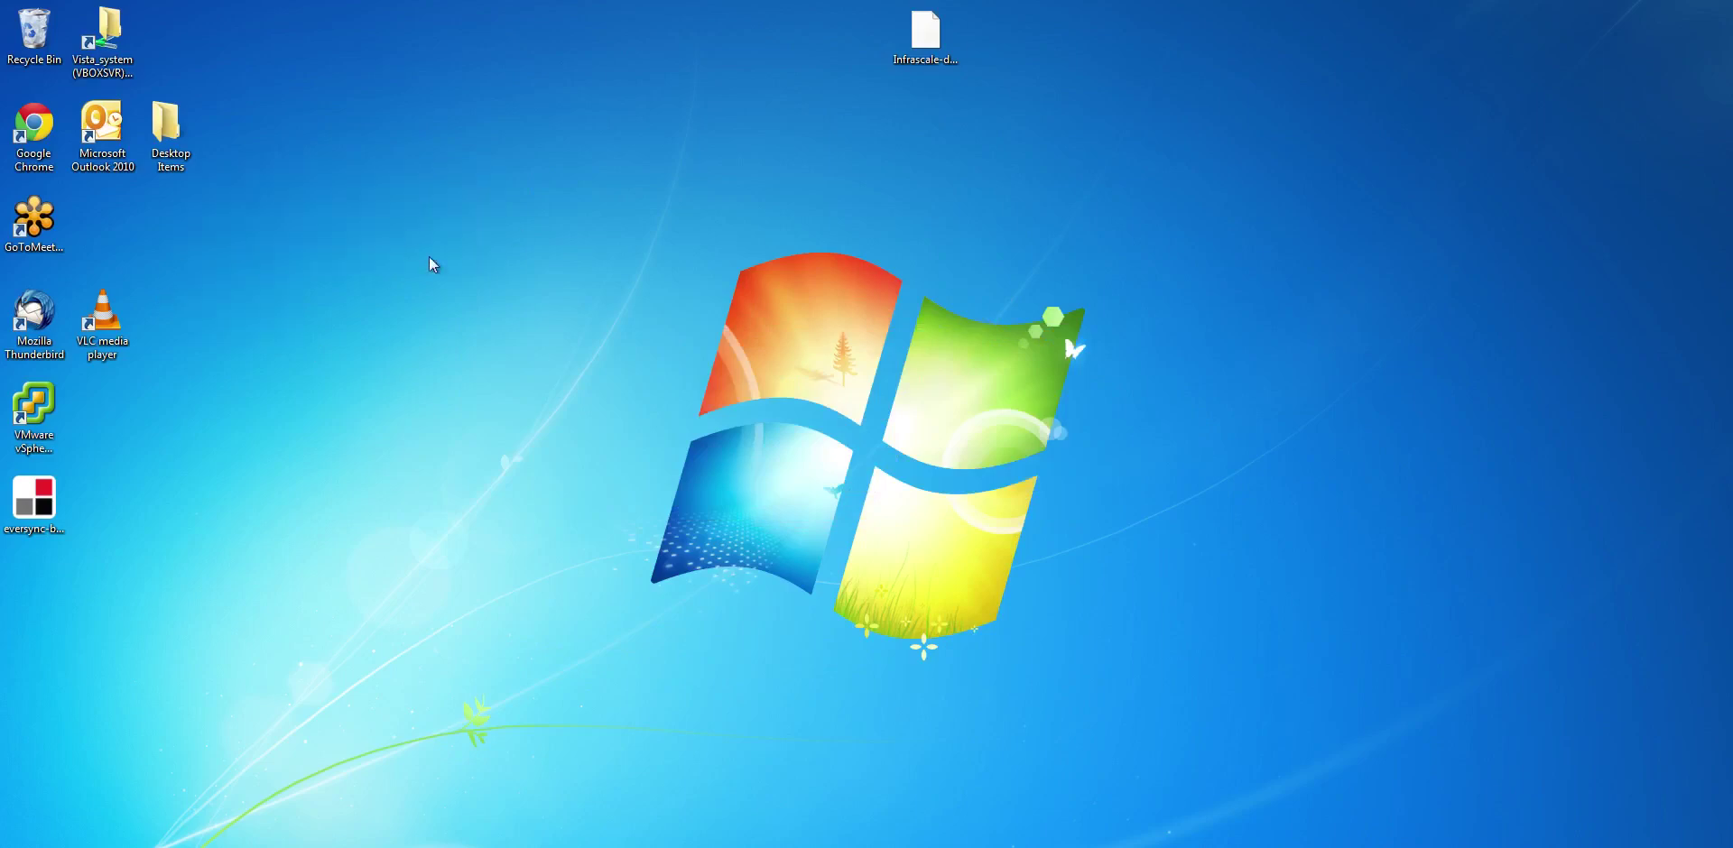
Step: Switch back to the Infrascale console in Chrome and view the actions available for the Win7 job in the history
click(215, 847)
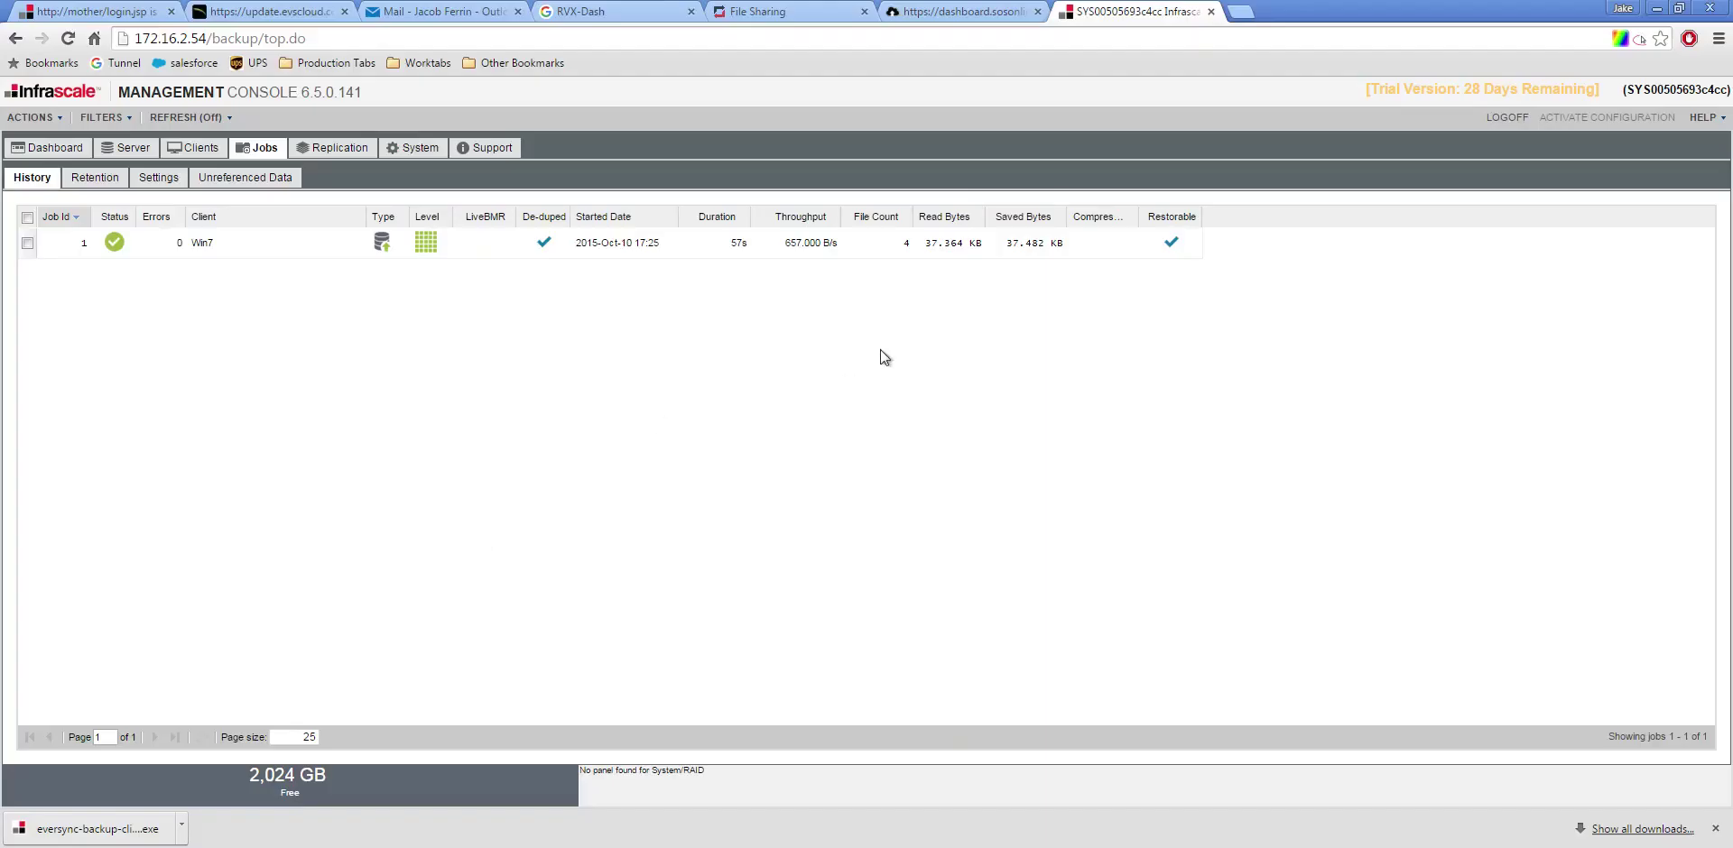
right_click(265, 247)
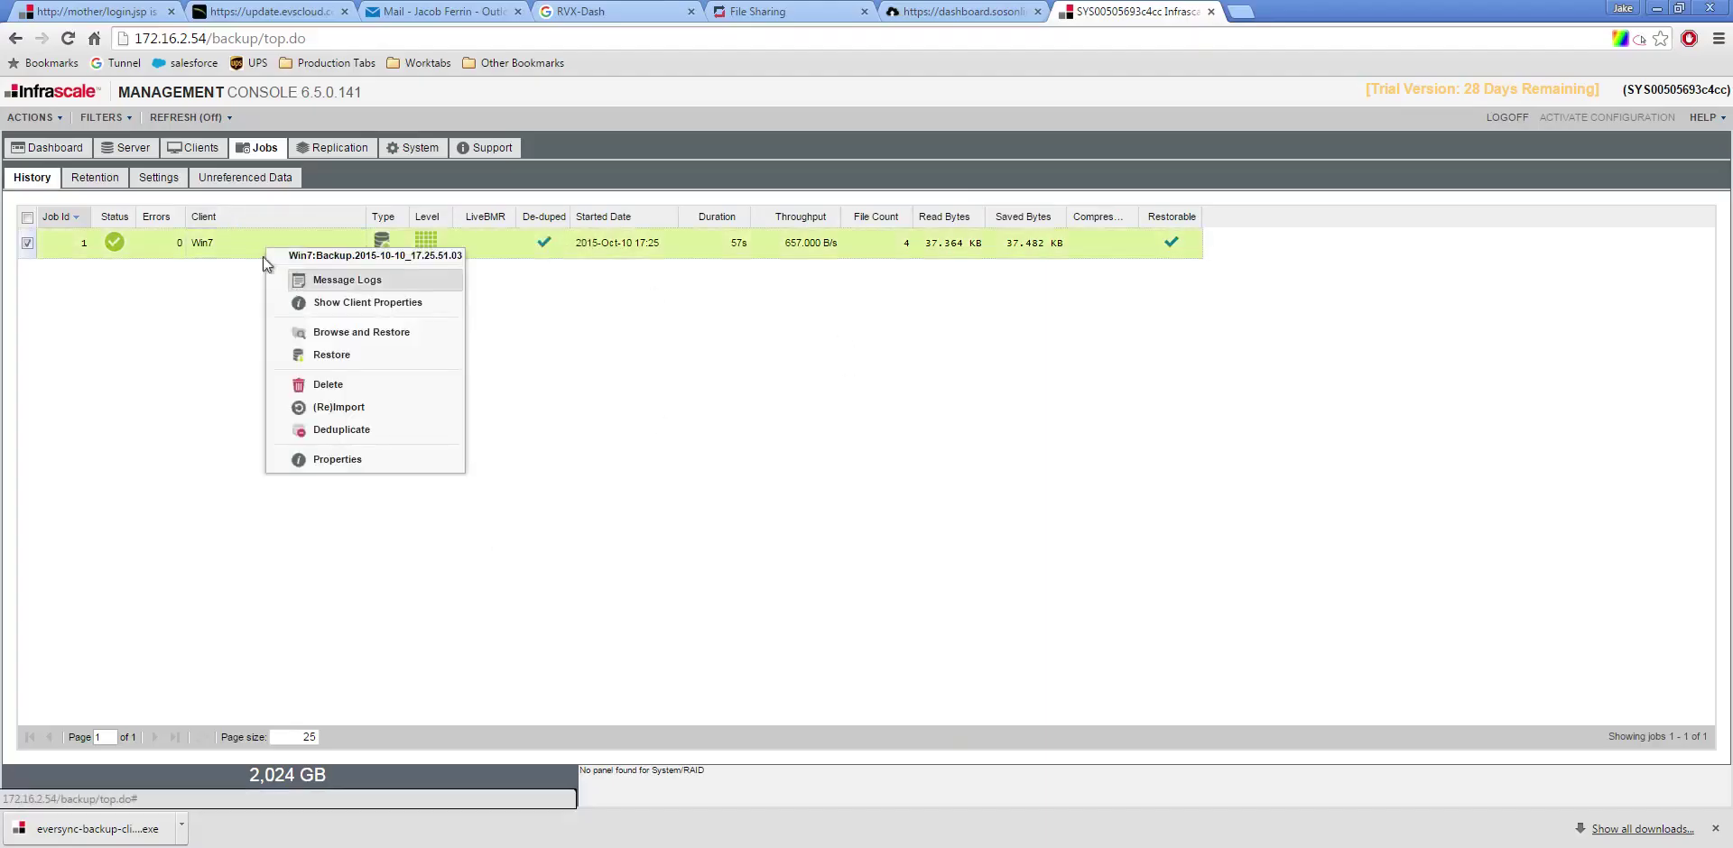
click(217, 234)
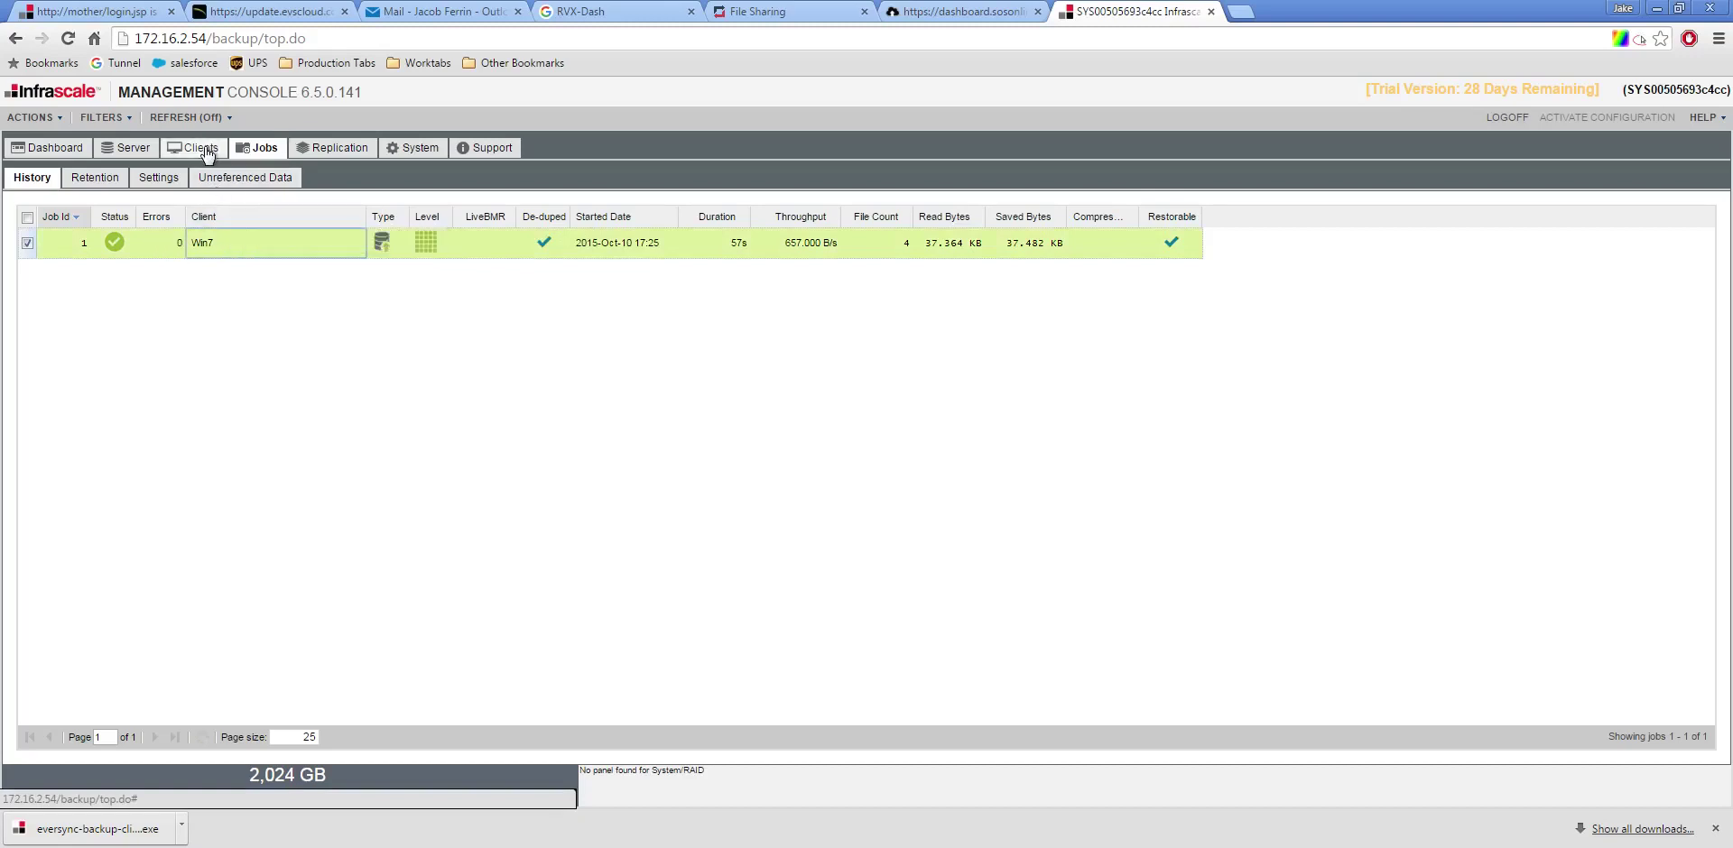
Step: View the backup range options for browsing and restoring the Win7 client from the clients summary, and cancel the dialog
click(204, 150)
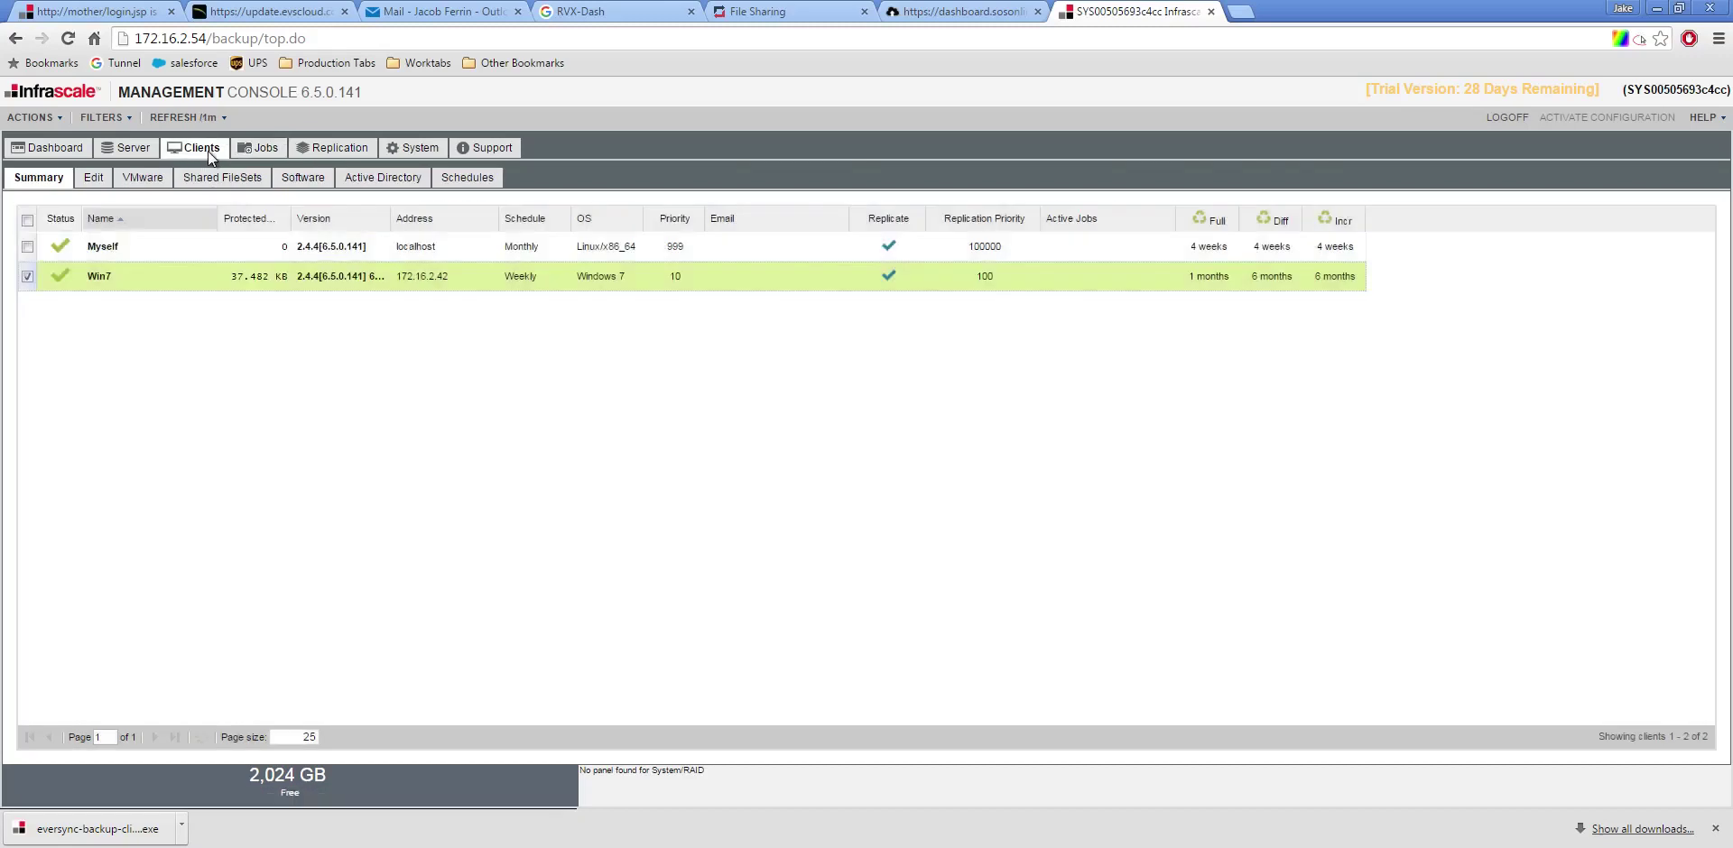
right_click(151, 269)
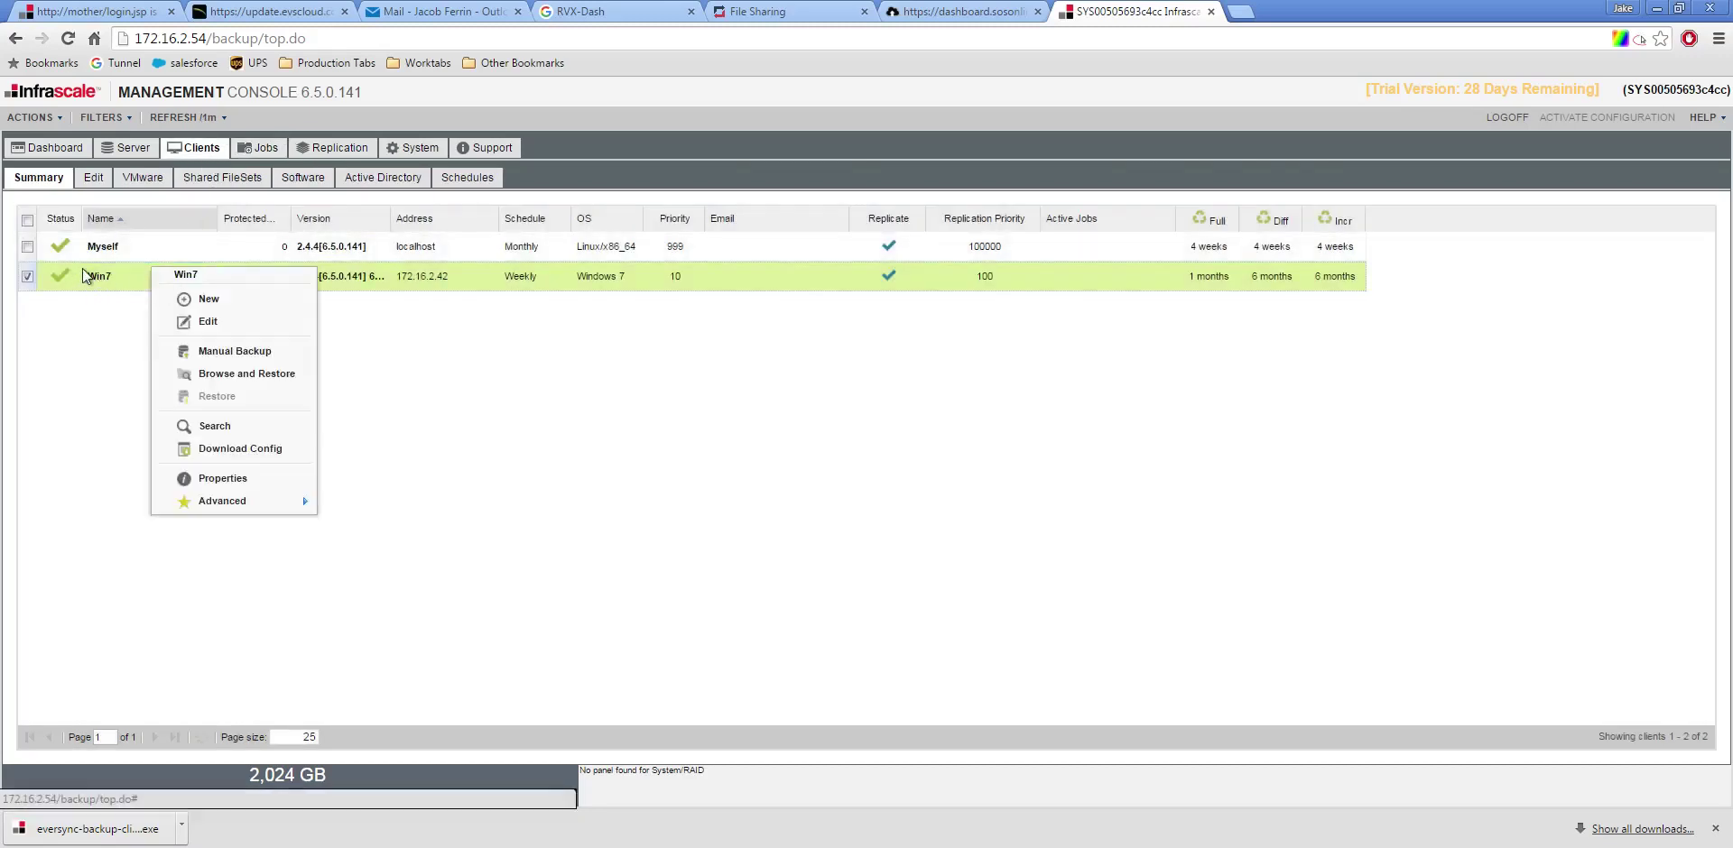
click(210, 375)
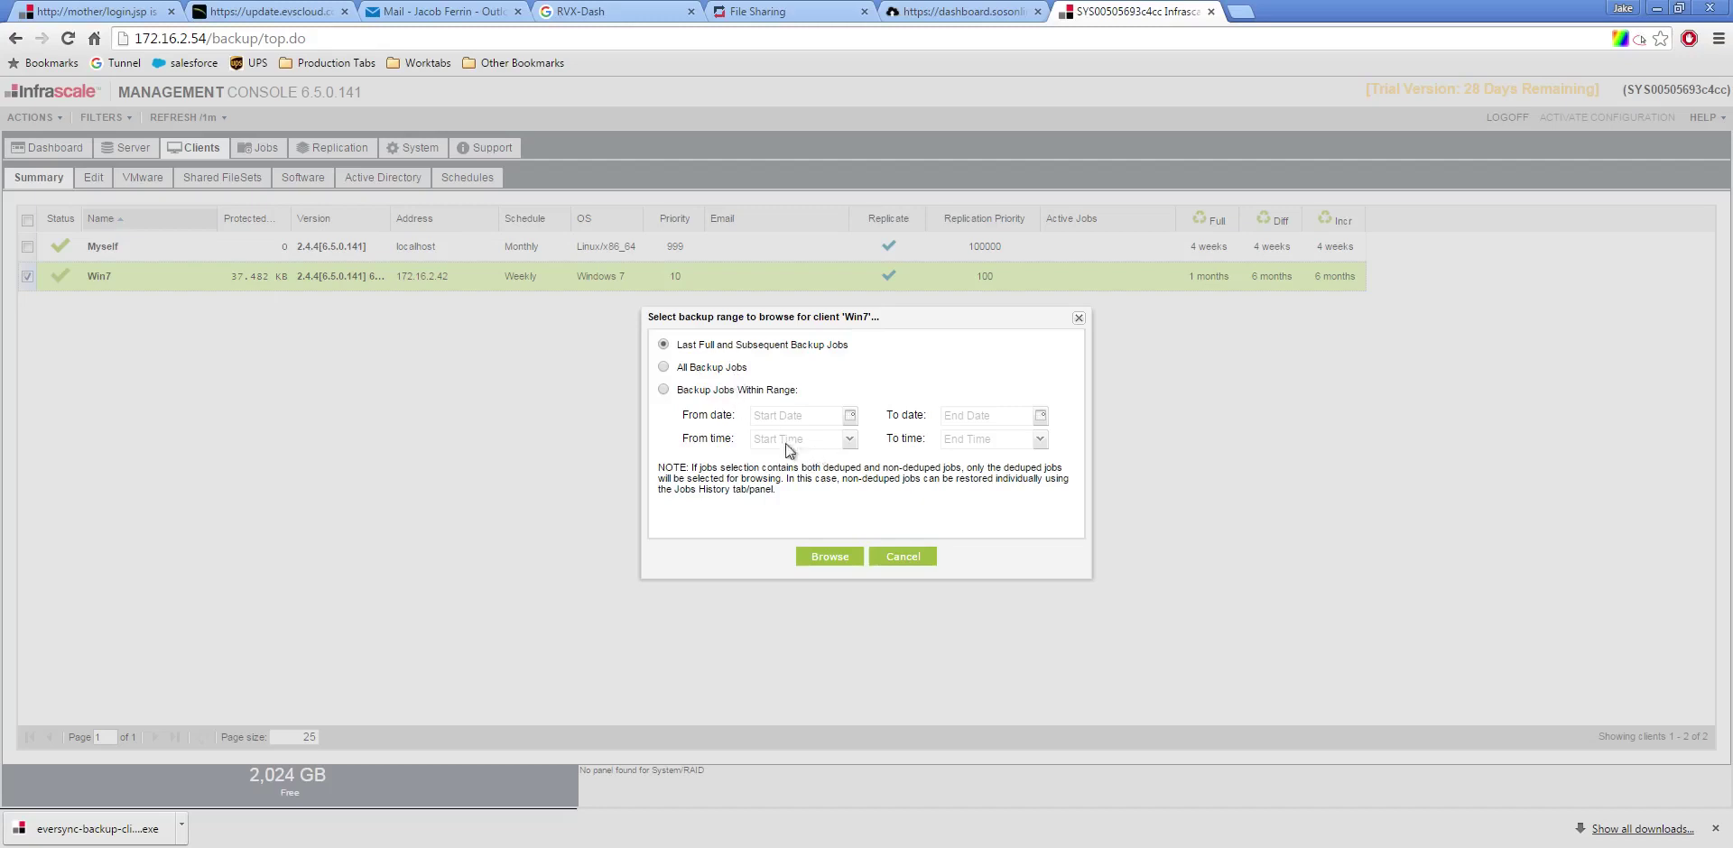
click(874, 555)
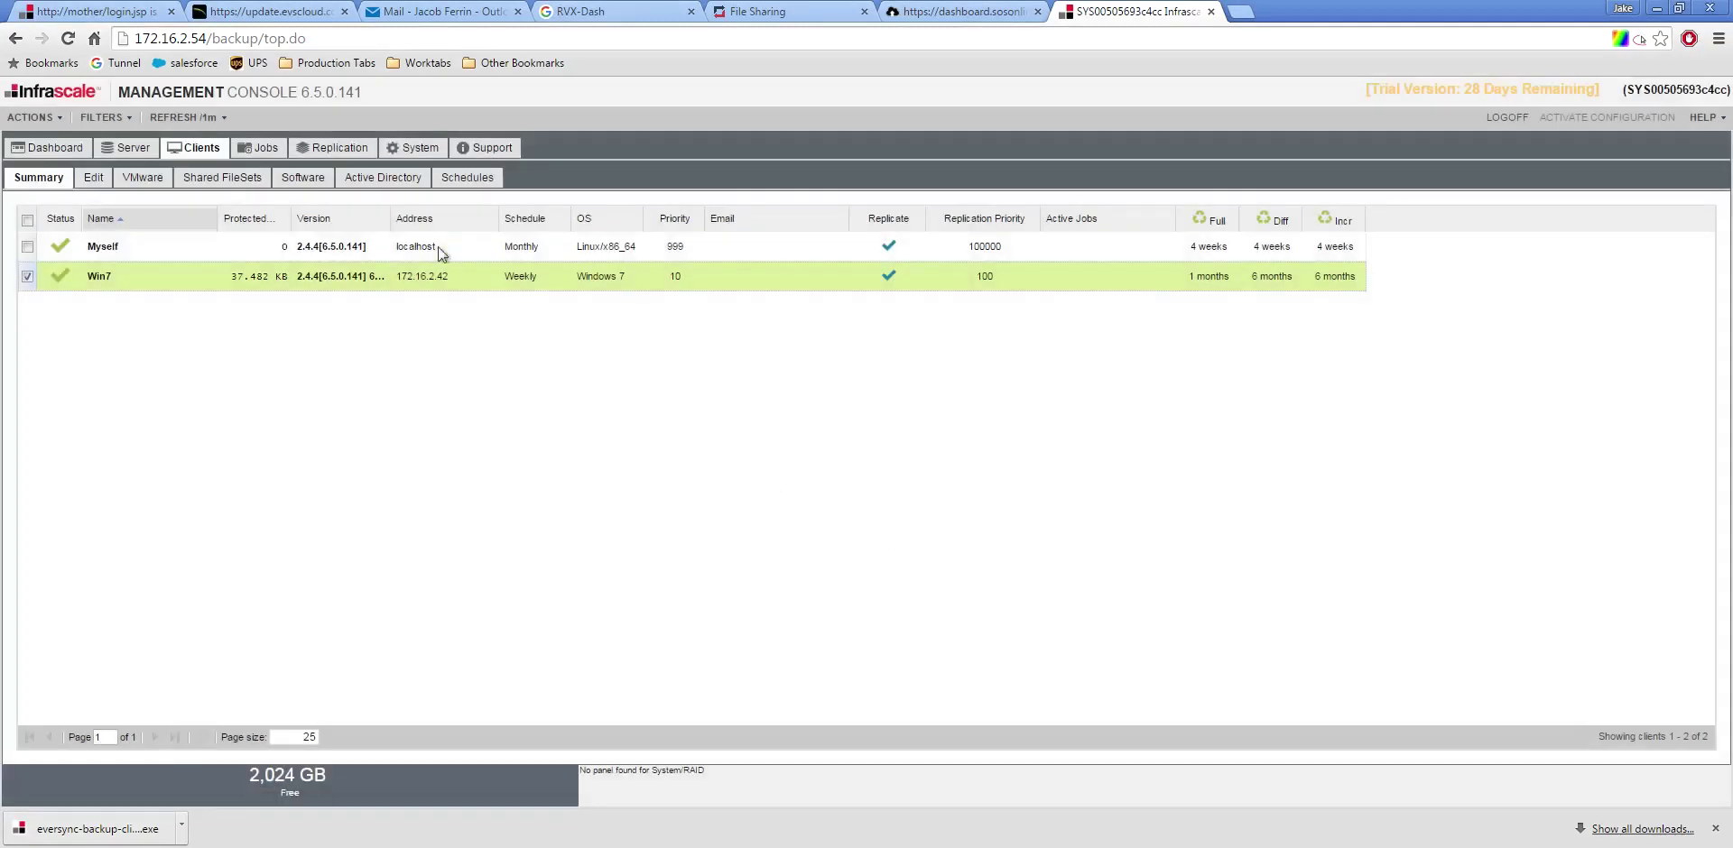
Step: Open Browse and Restore for the Win7 backup job in the job history
click(269, 149)
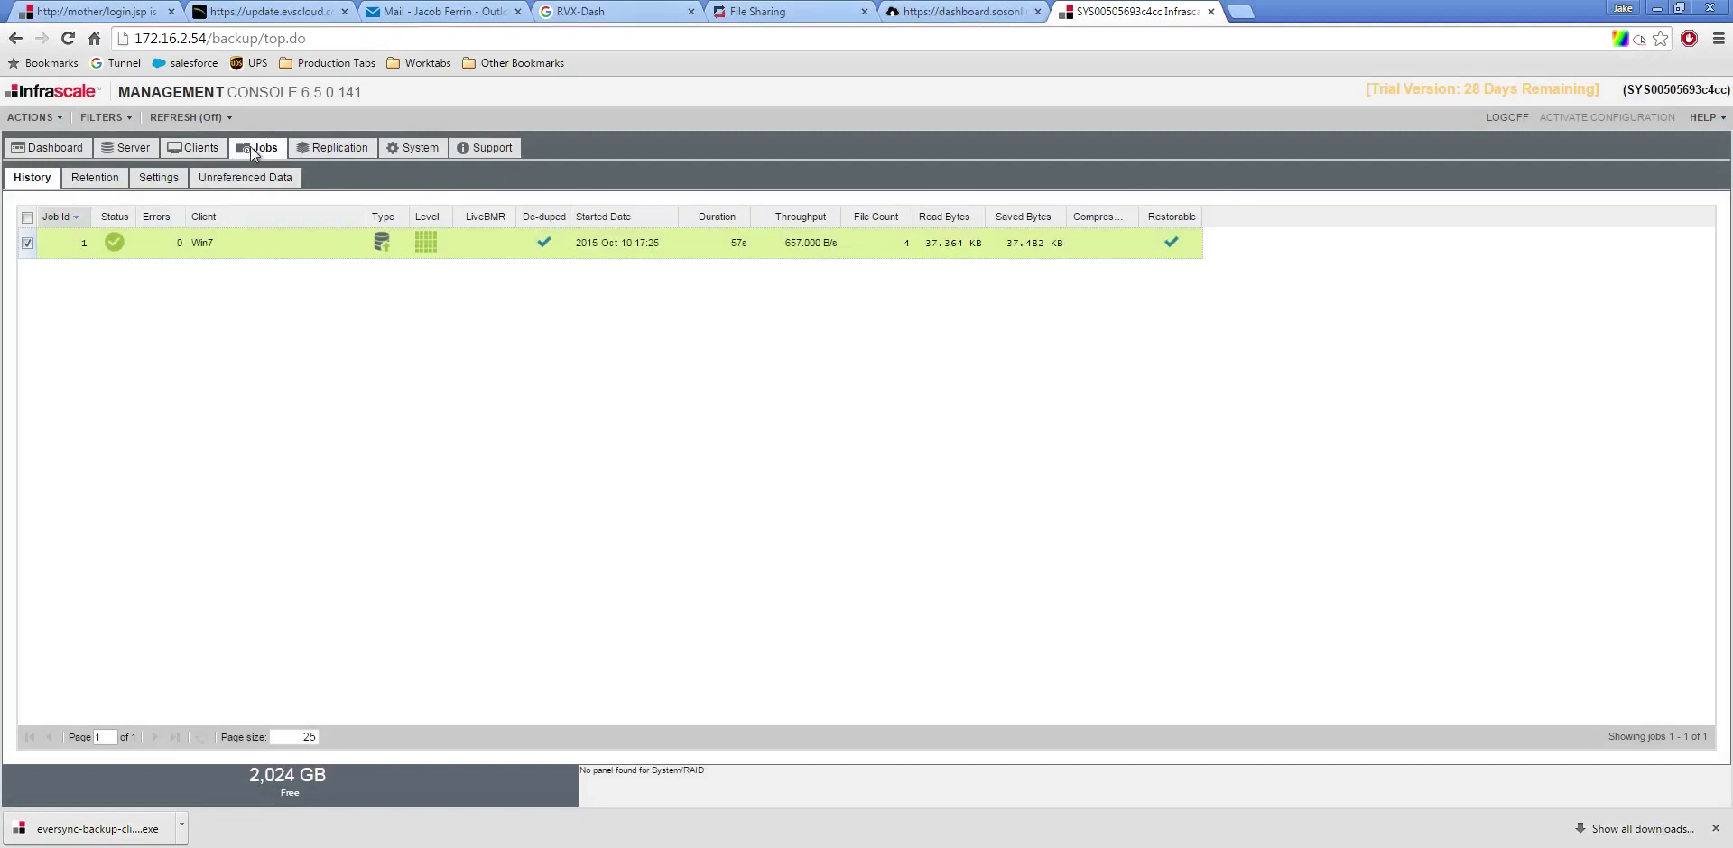
right_click(222, 255)
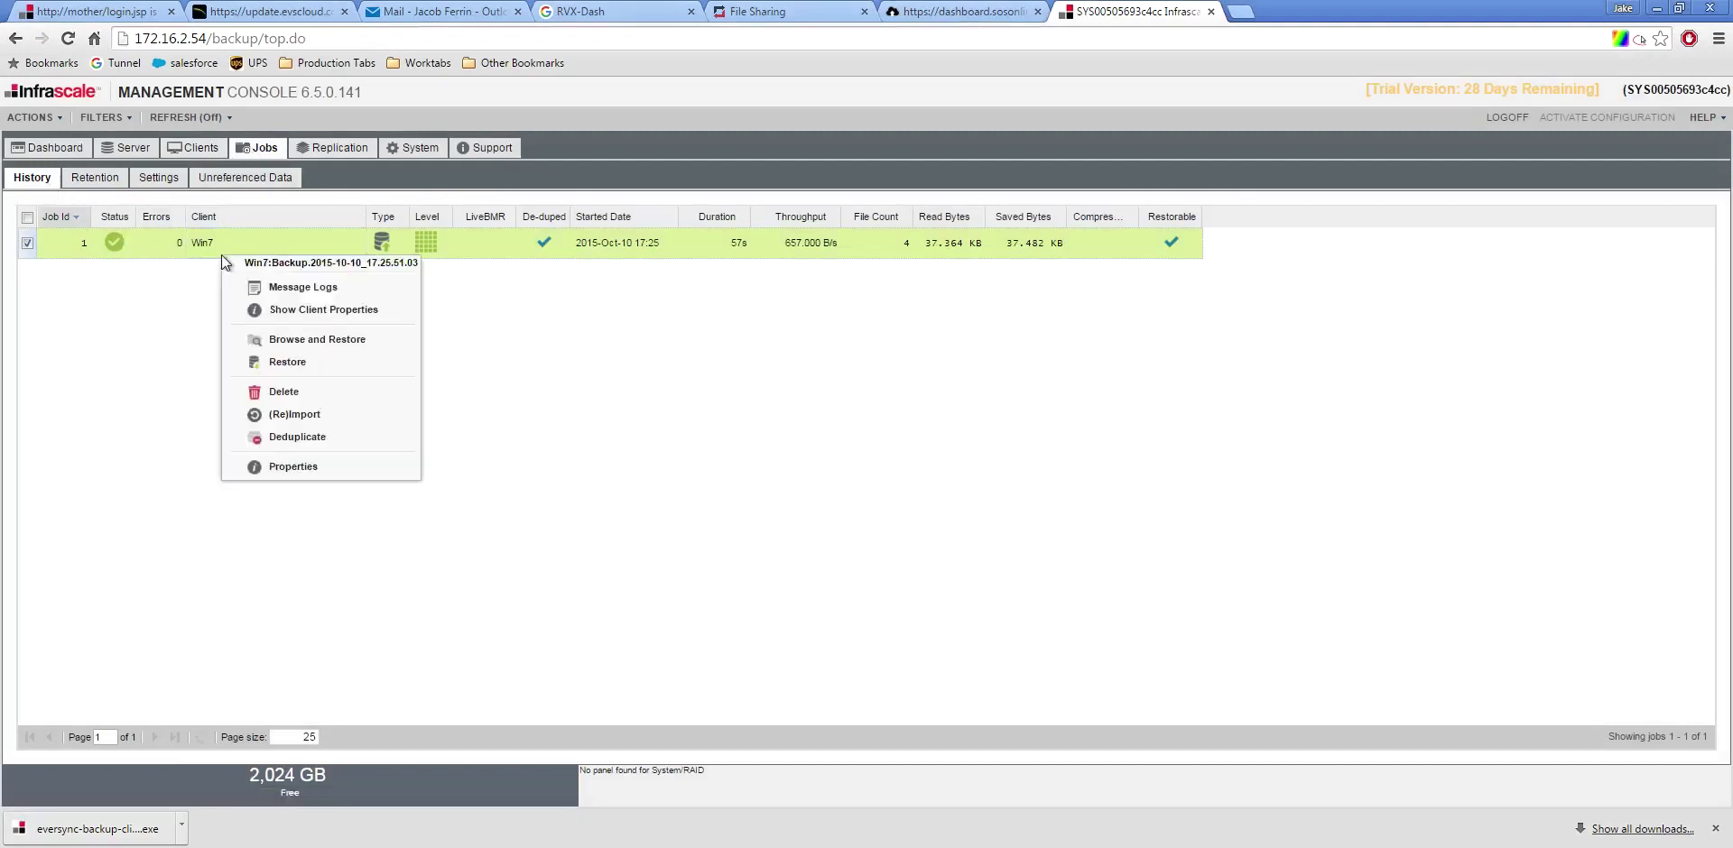
click(330, 352)
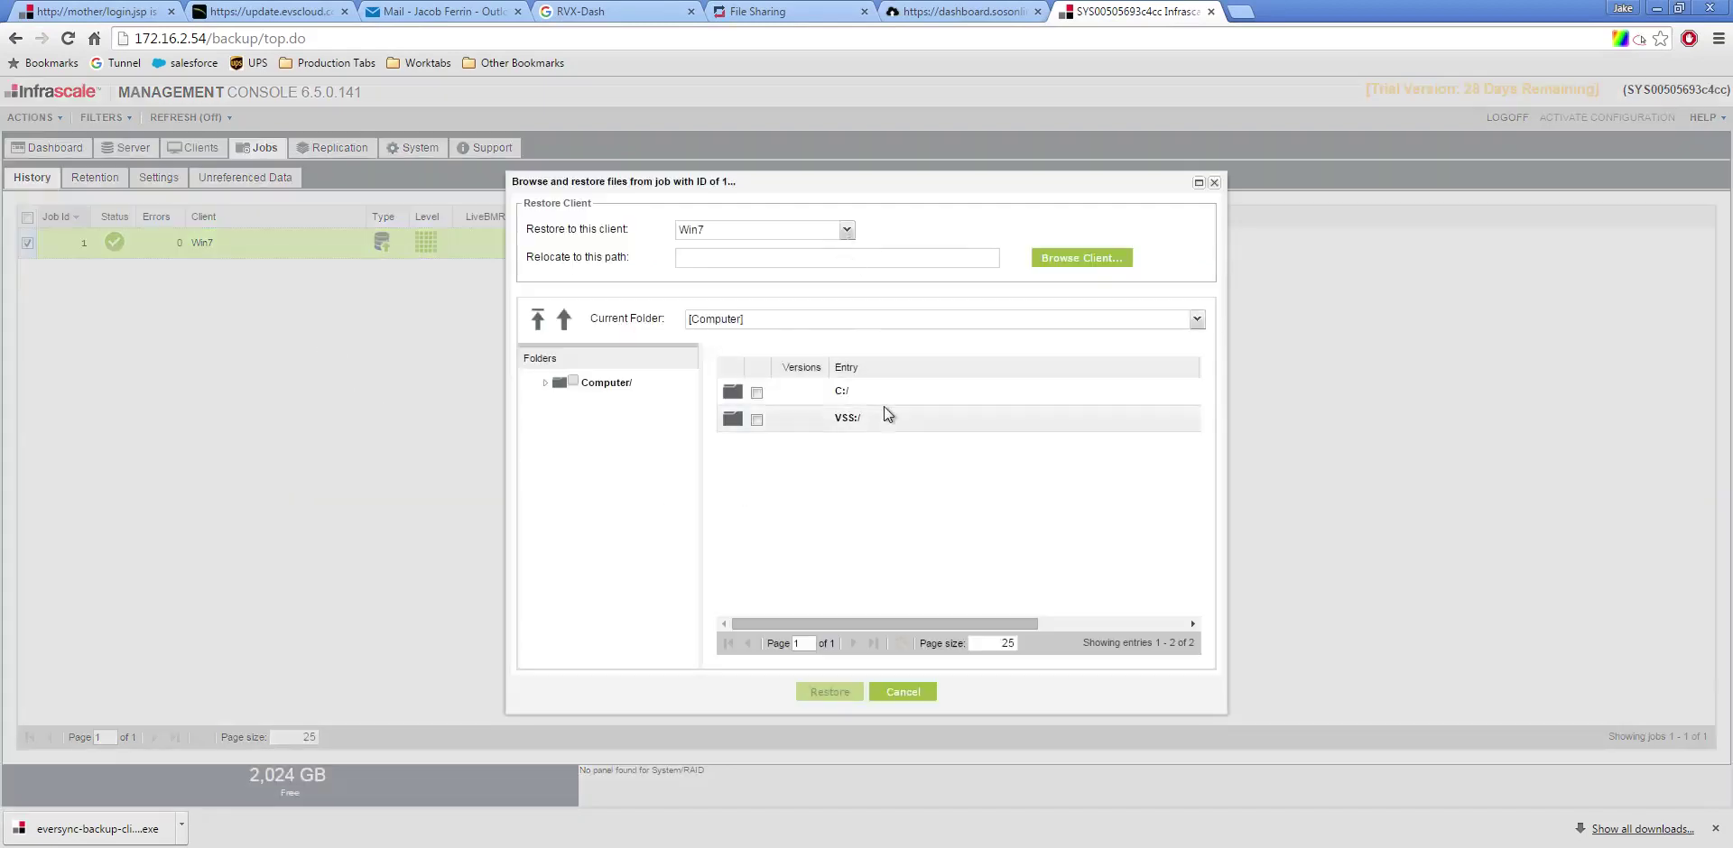
Step: Browse the backup down to C:/Users/QA/Desktop/Example Files/, check its files, and mark the whole Example Files folder for restore
click(868, 392)
double_click(852, 394)
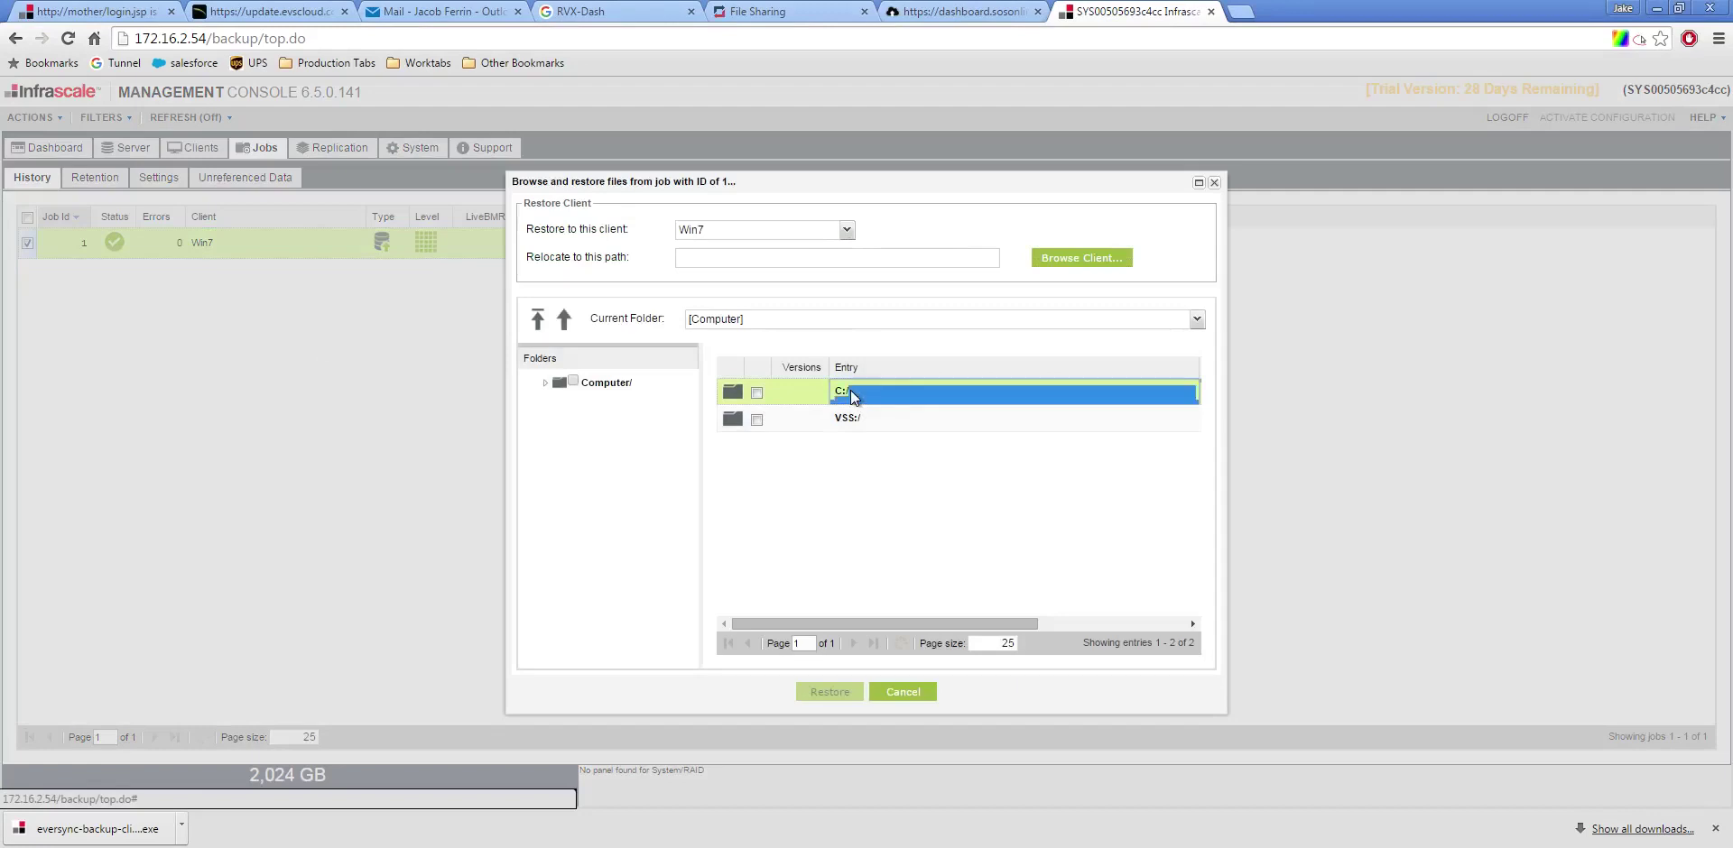
double_click(851, 390)
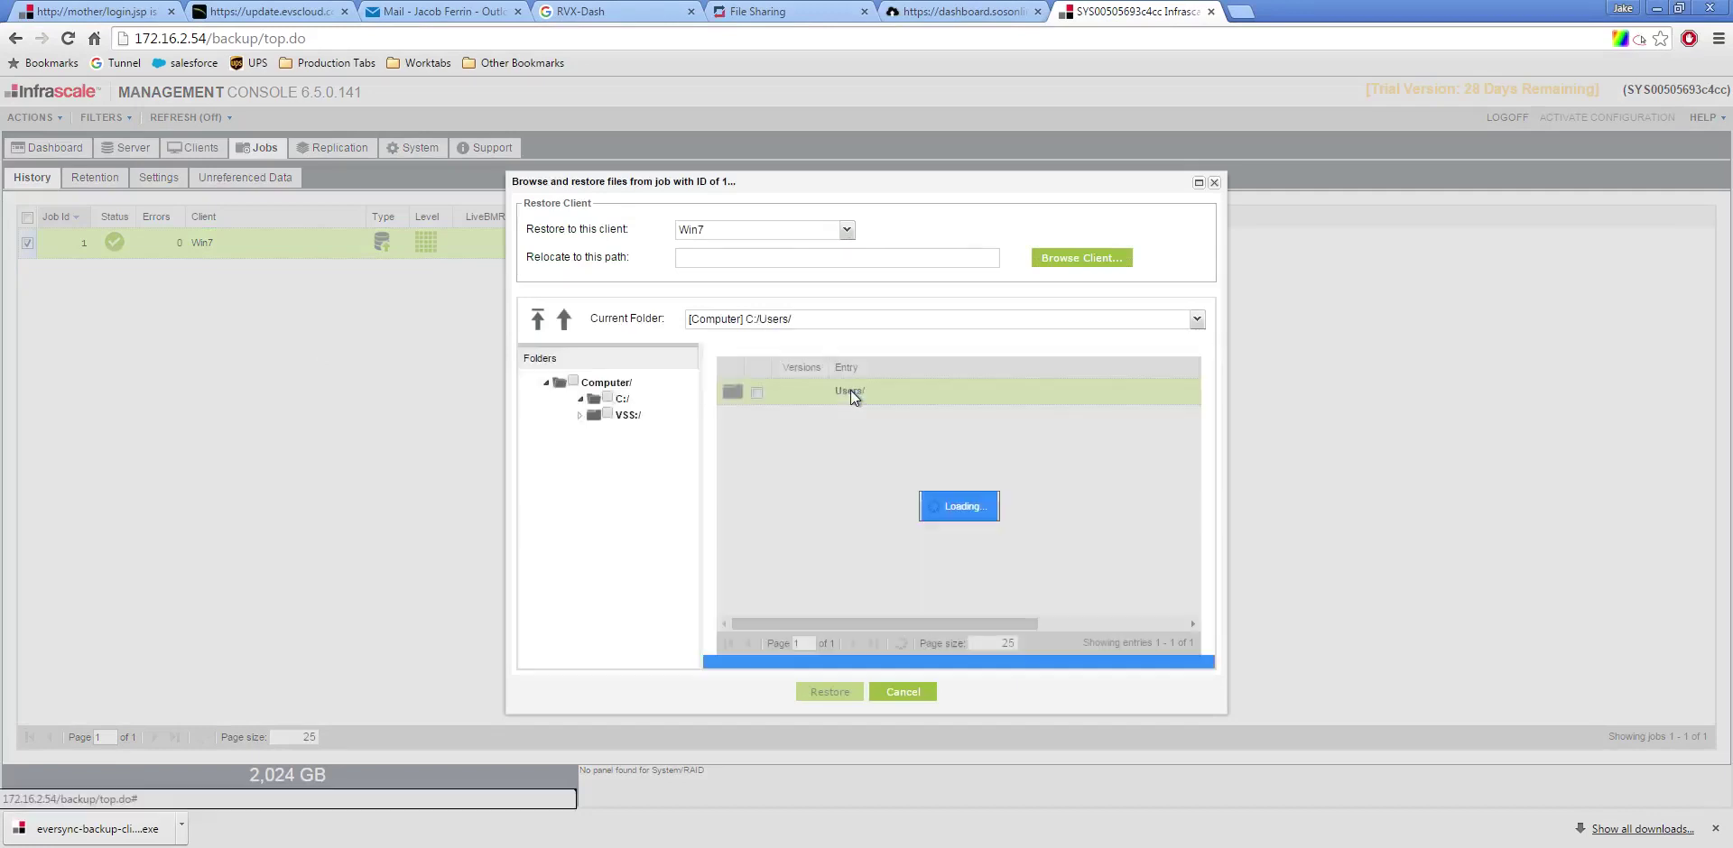
click(850, 390)
double_click(850, 390)
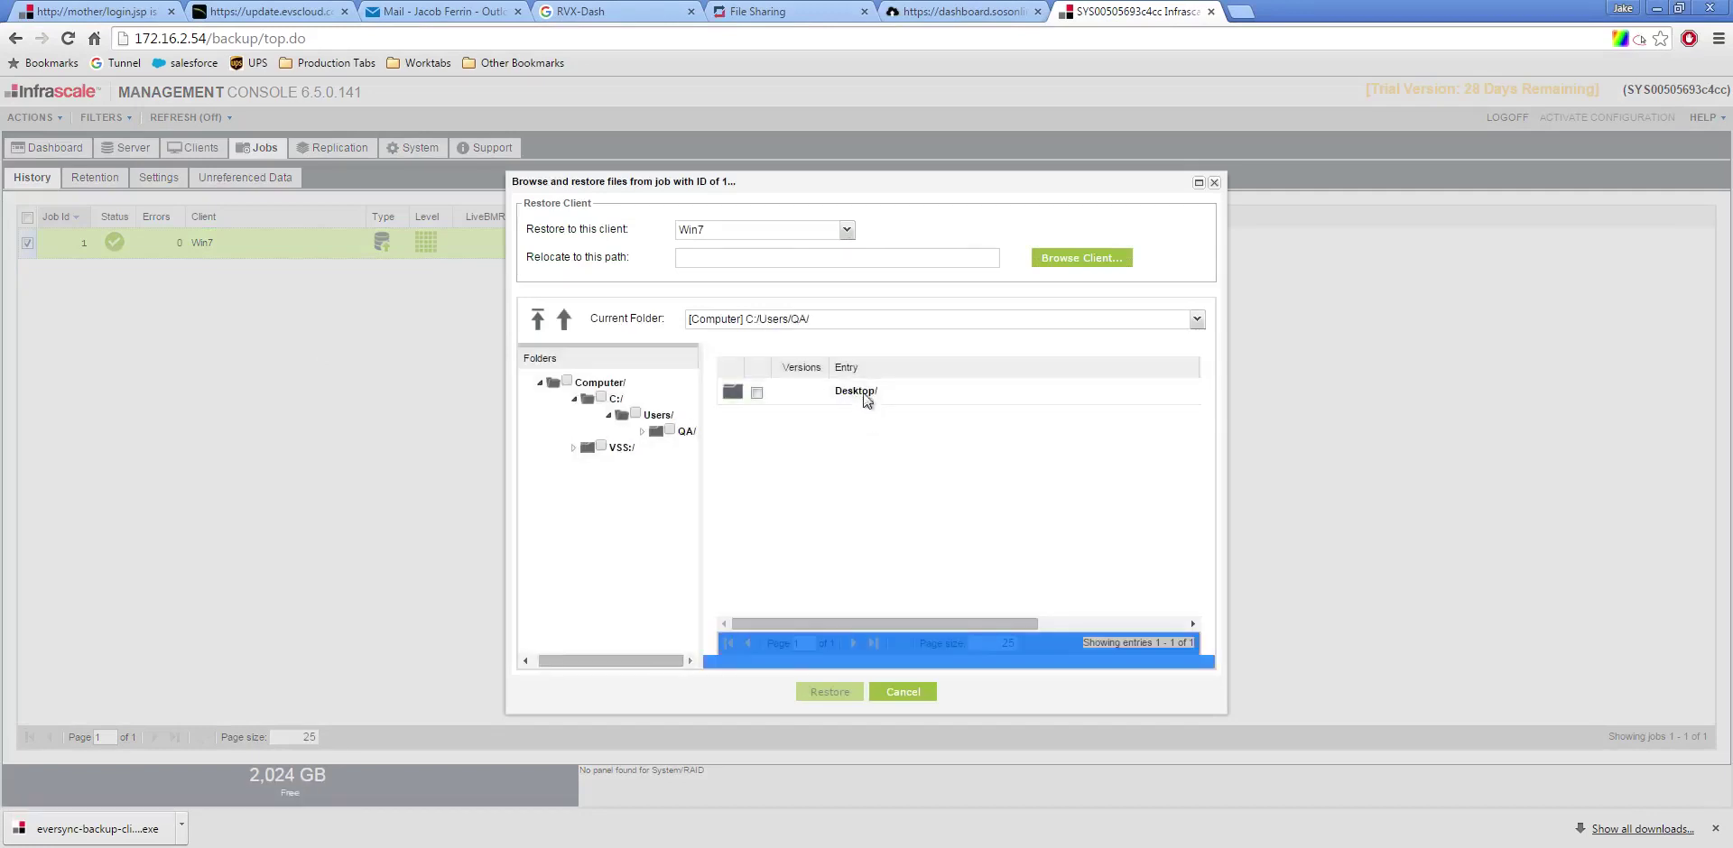
double_click(862, 390)
click(874, 392)
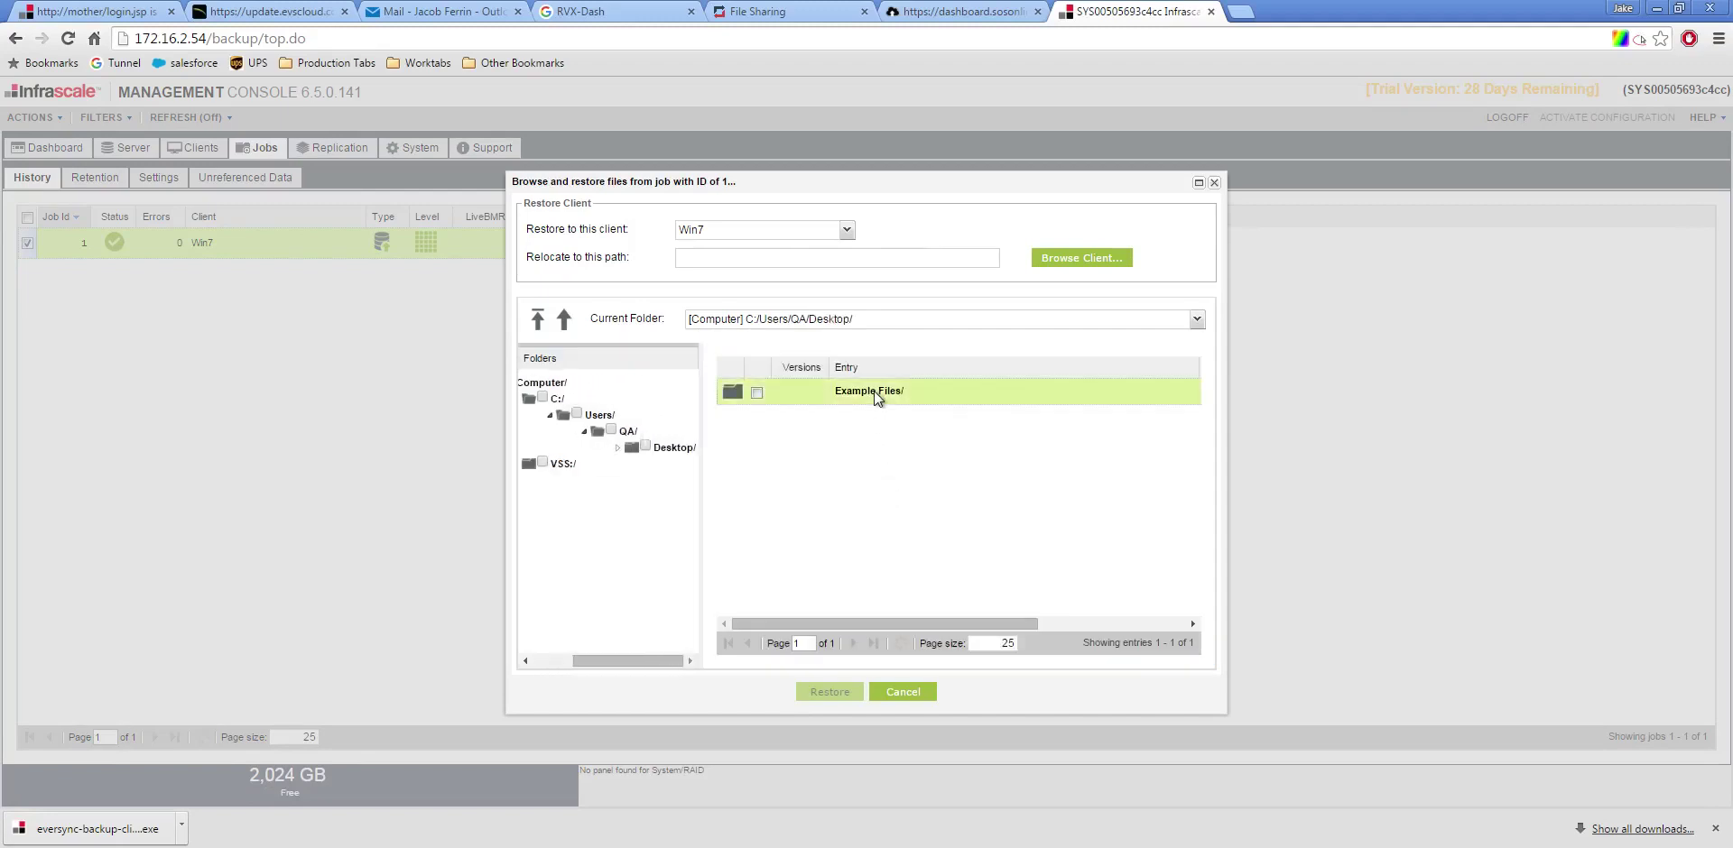
double_click(874, 392)
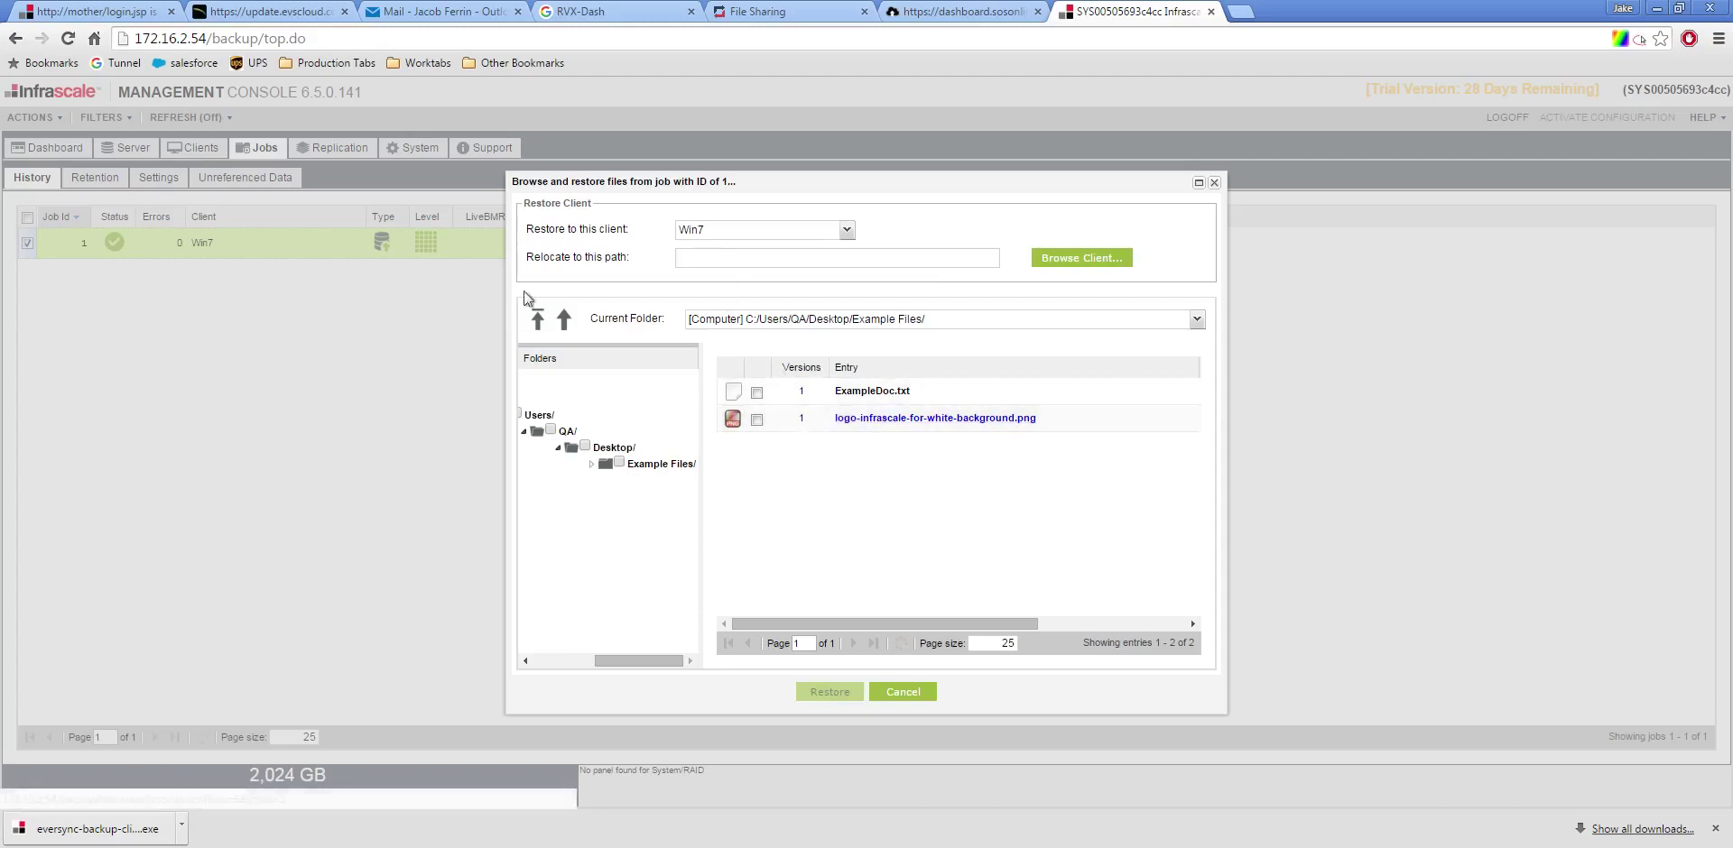
click(564, 319)
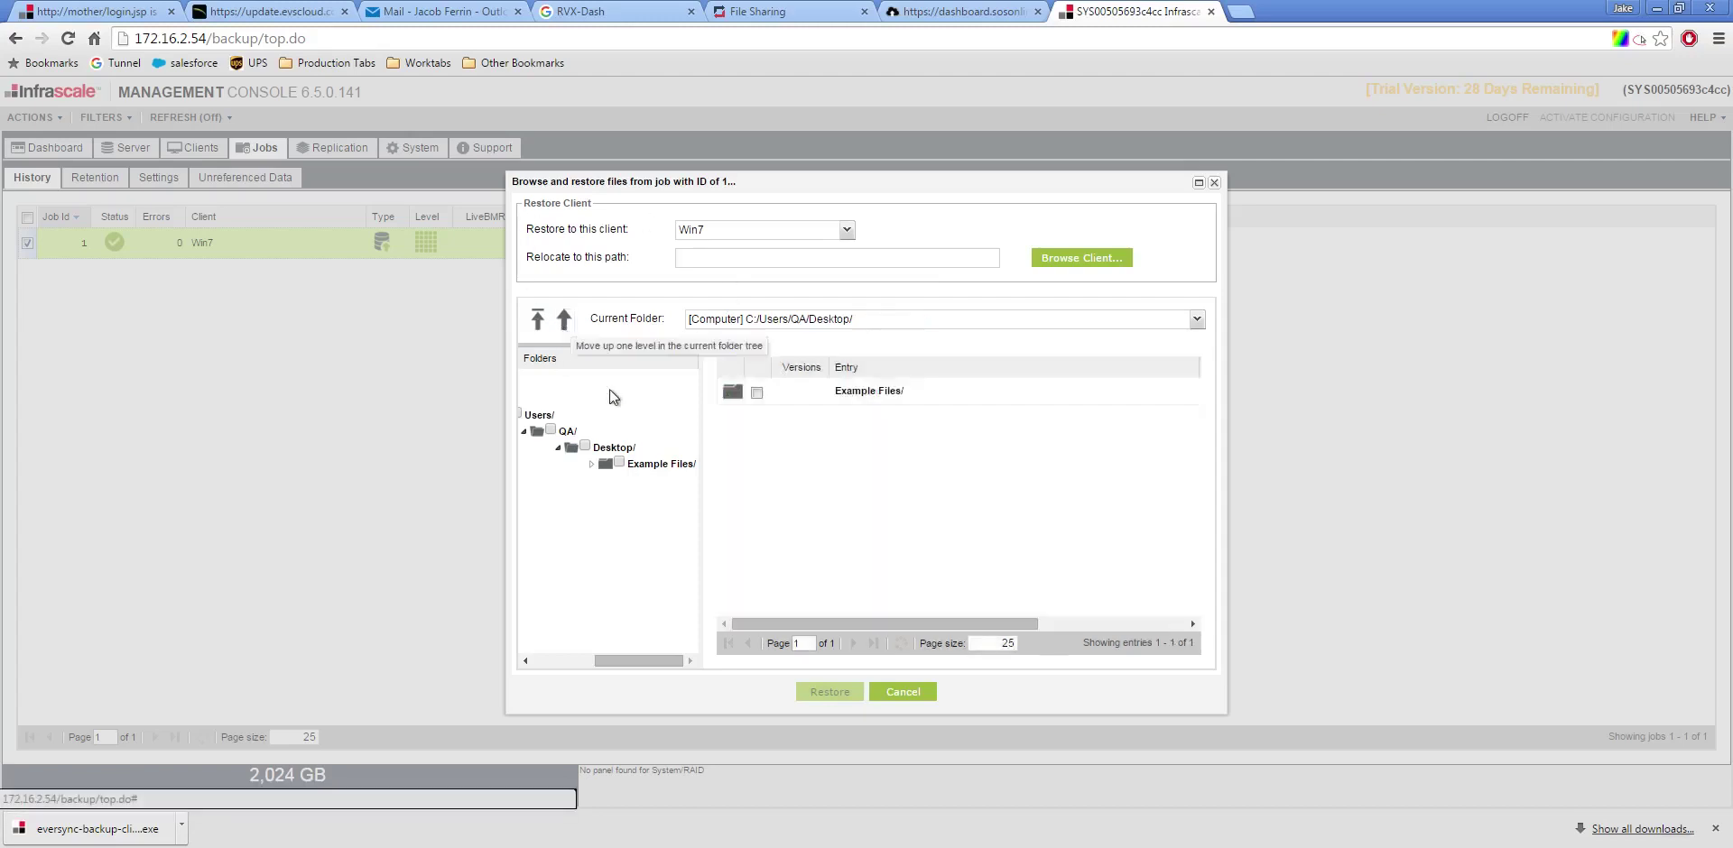
click(756, 394)
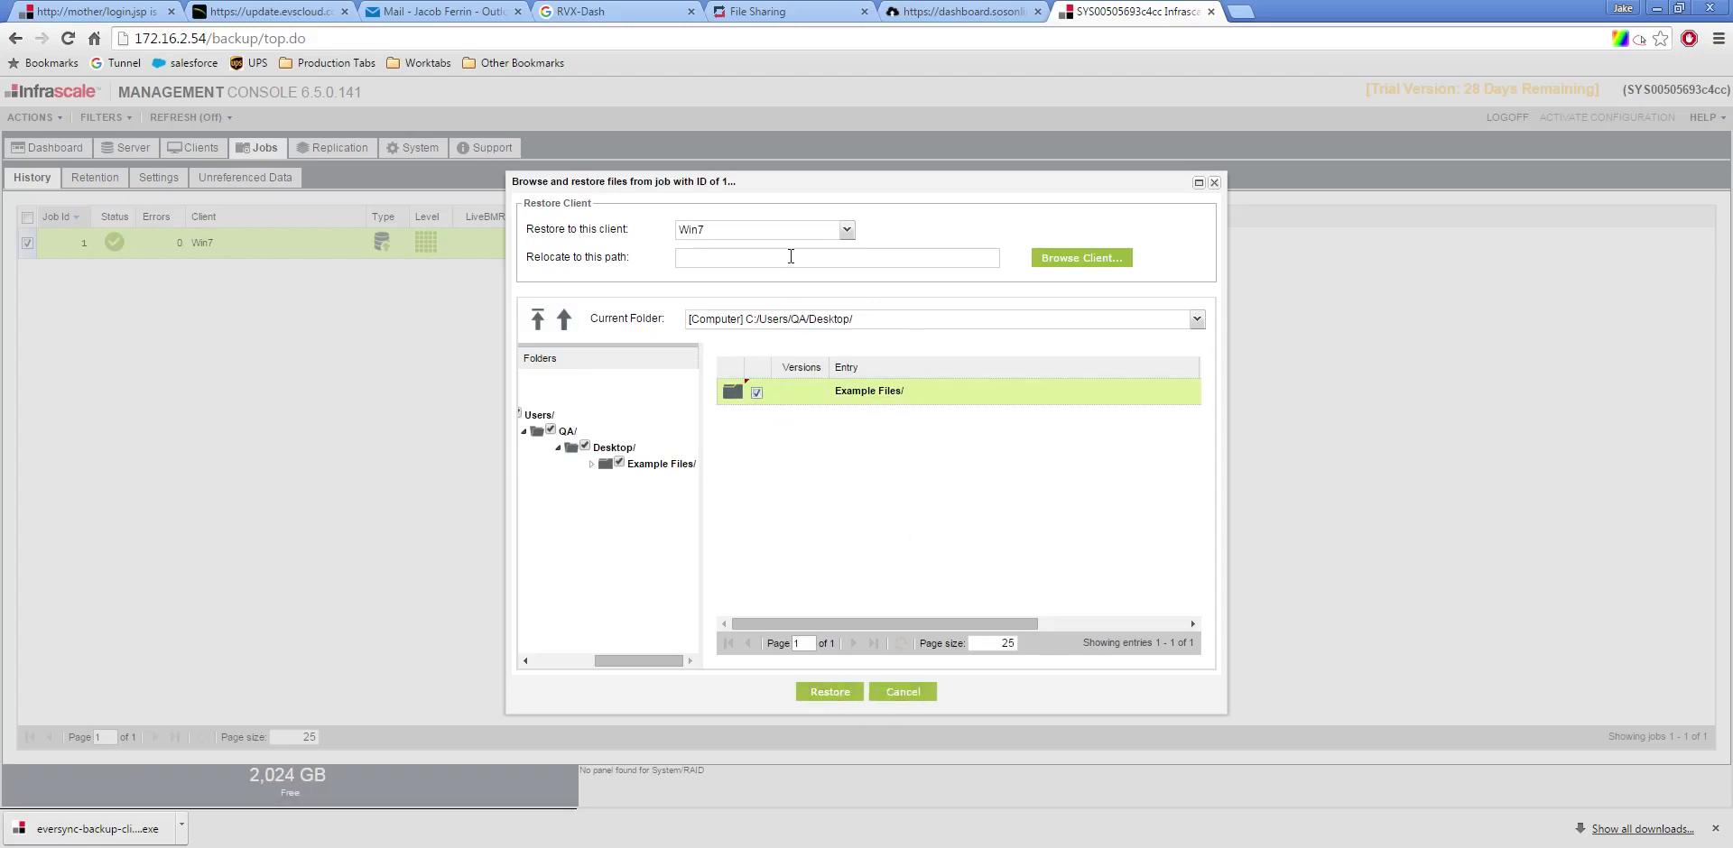
Step: Try Myself as the client to restore to, and set the restore client back to Win7
click(694, 265)
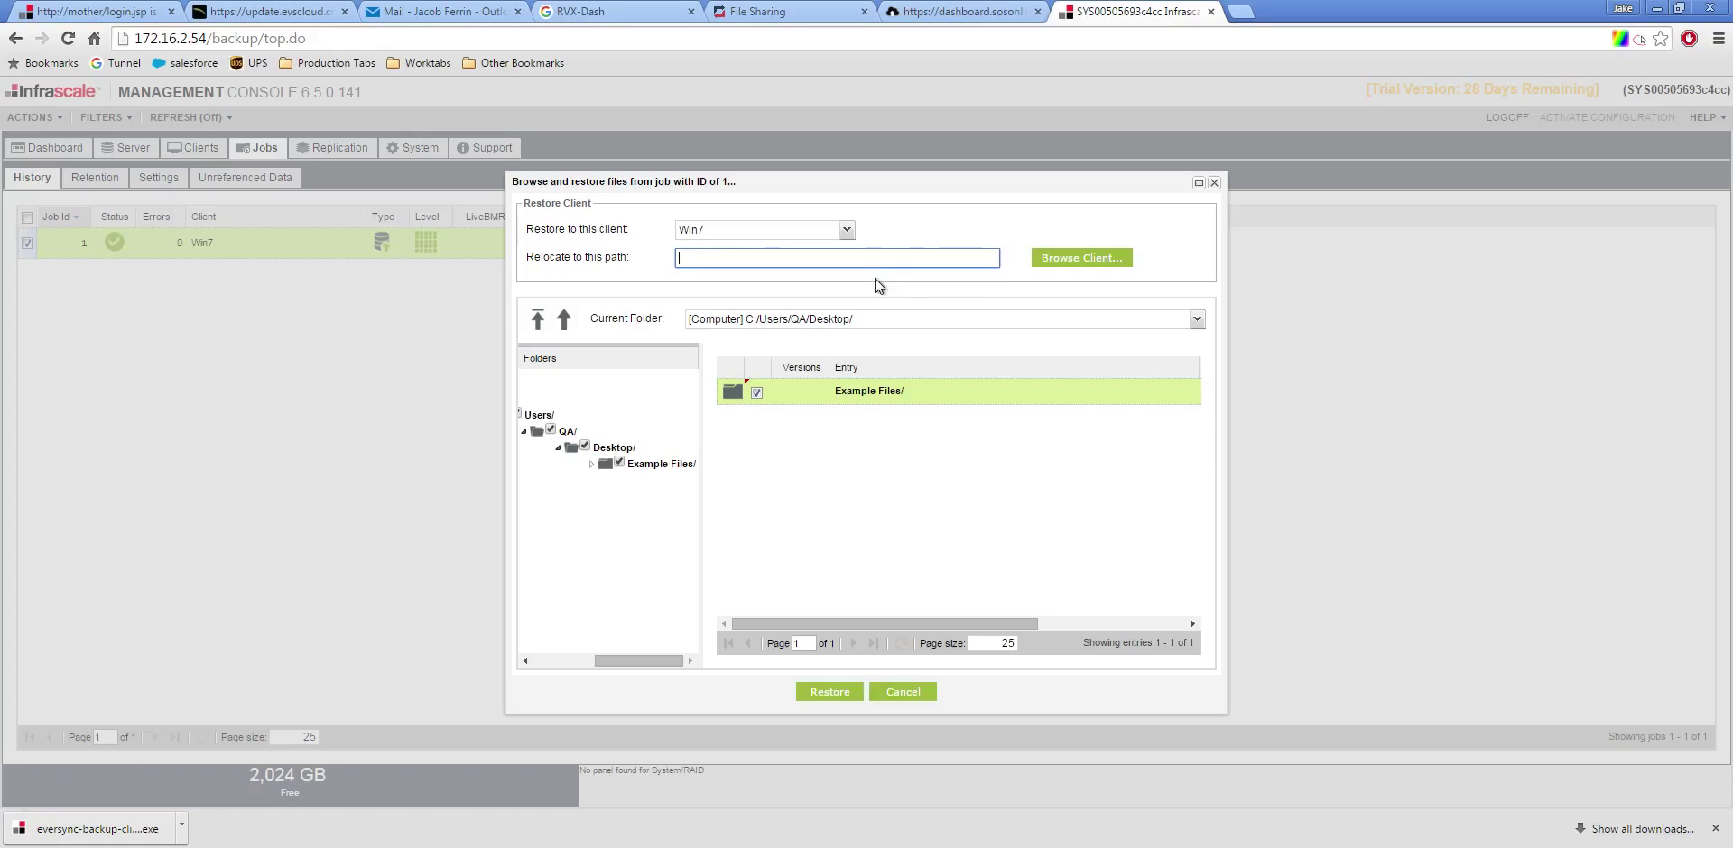
click(845, 231)
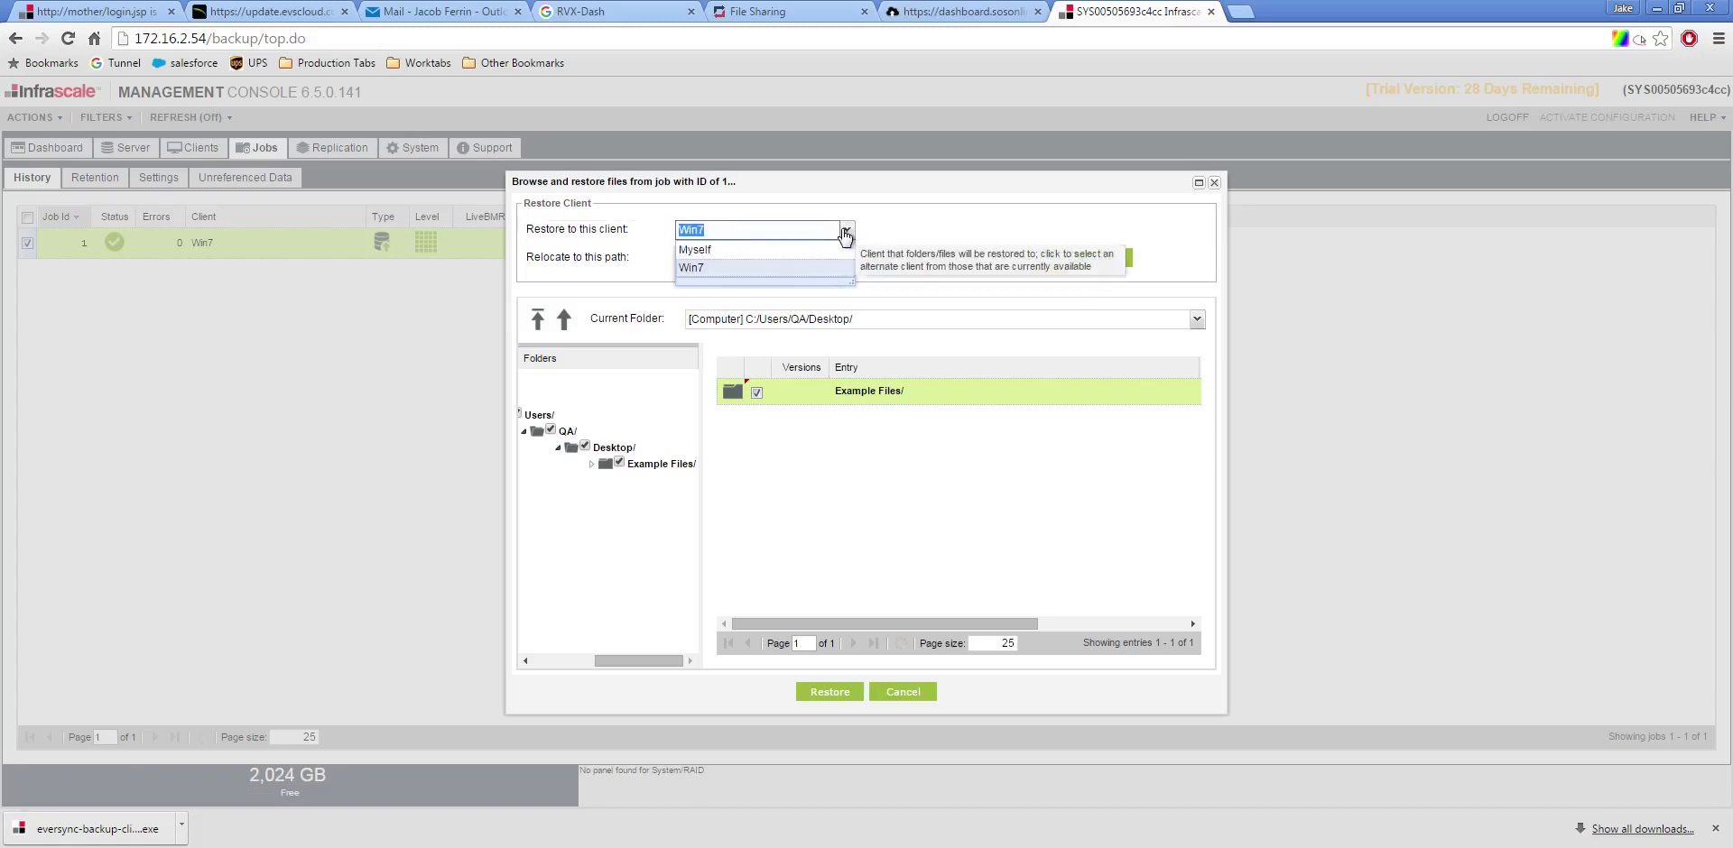
click(778, 252)
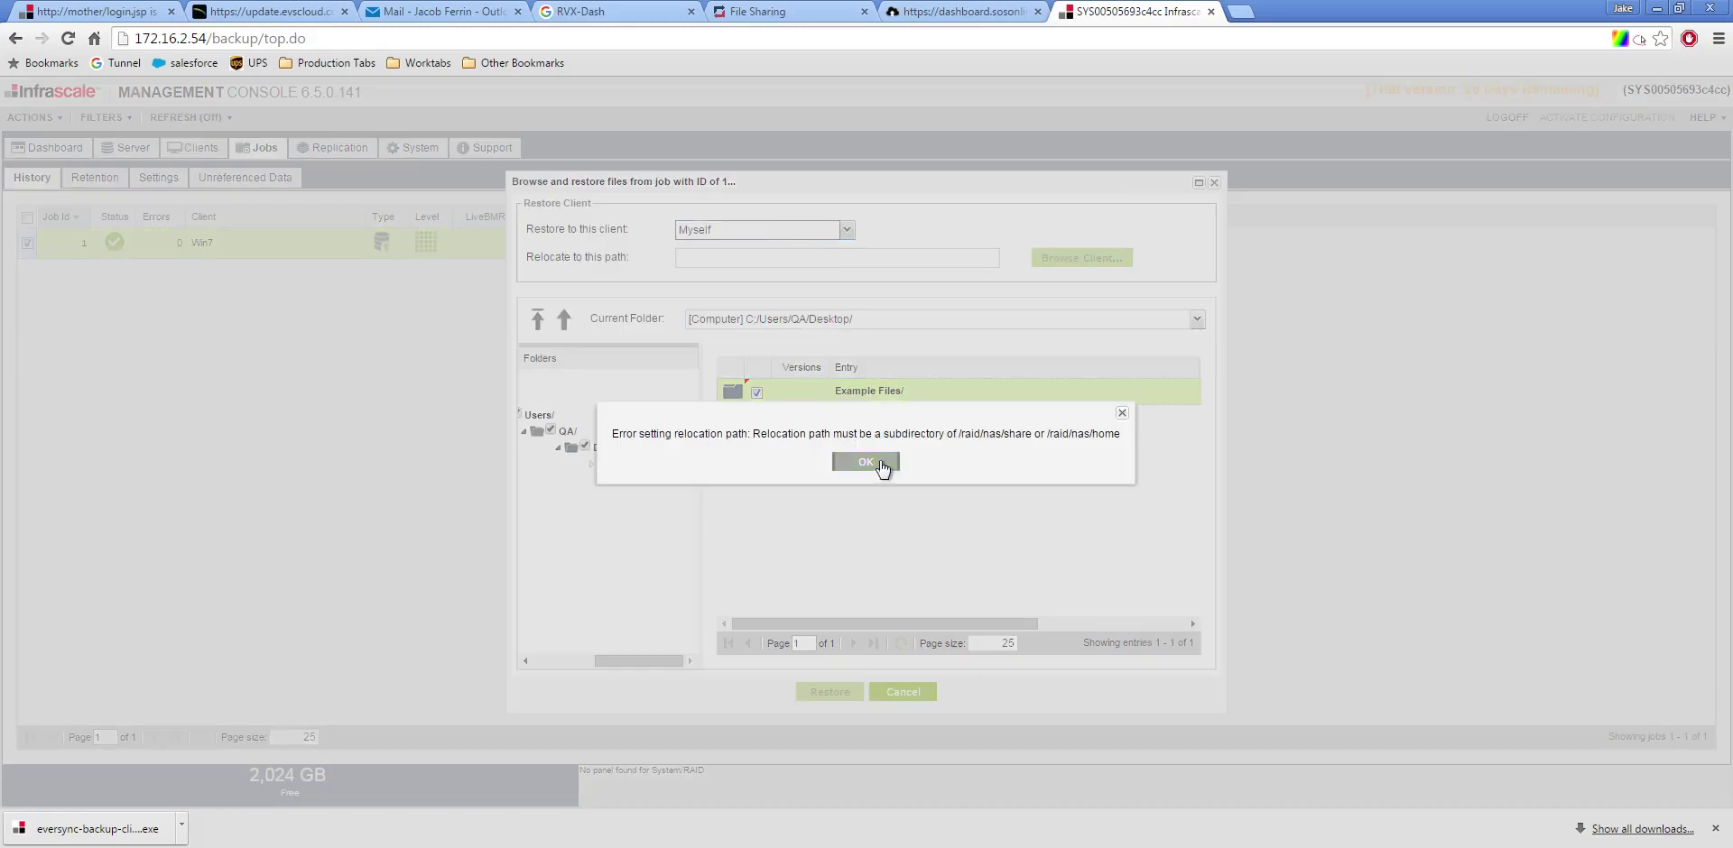
click(882, 462)
click(846, 231)
click(834, 269)
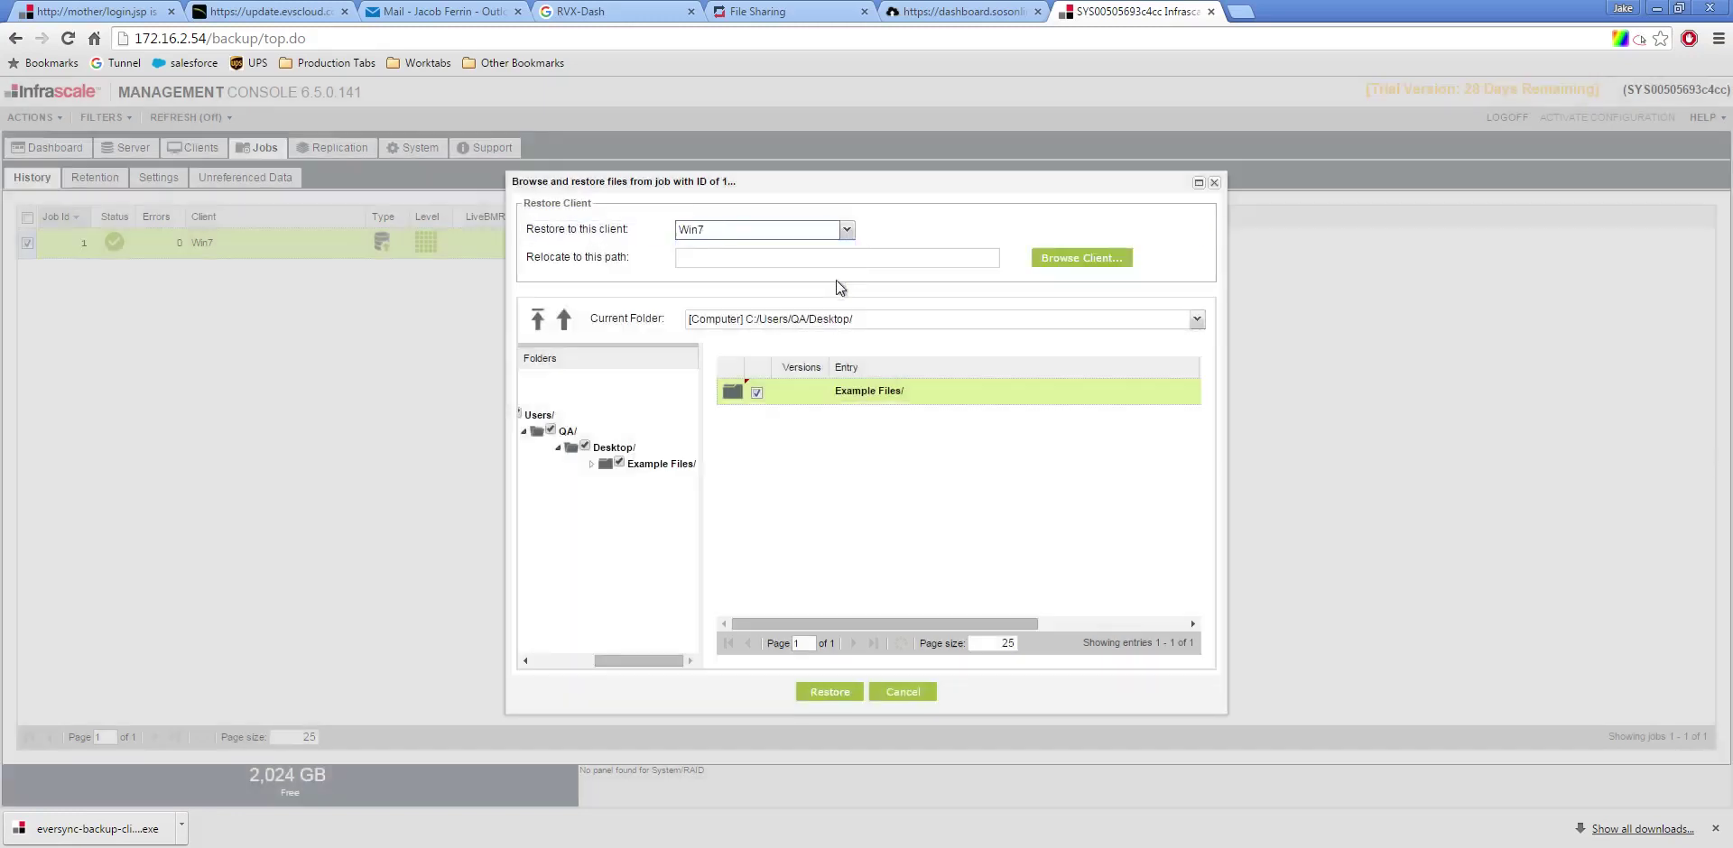
Step: Restore the marked folder to the Win7 client without a relocation path, and check the active jobs and job history
click(829, 692)
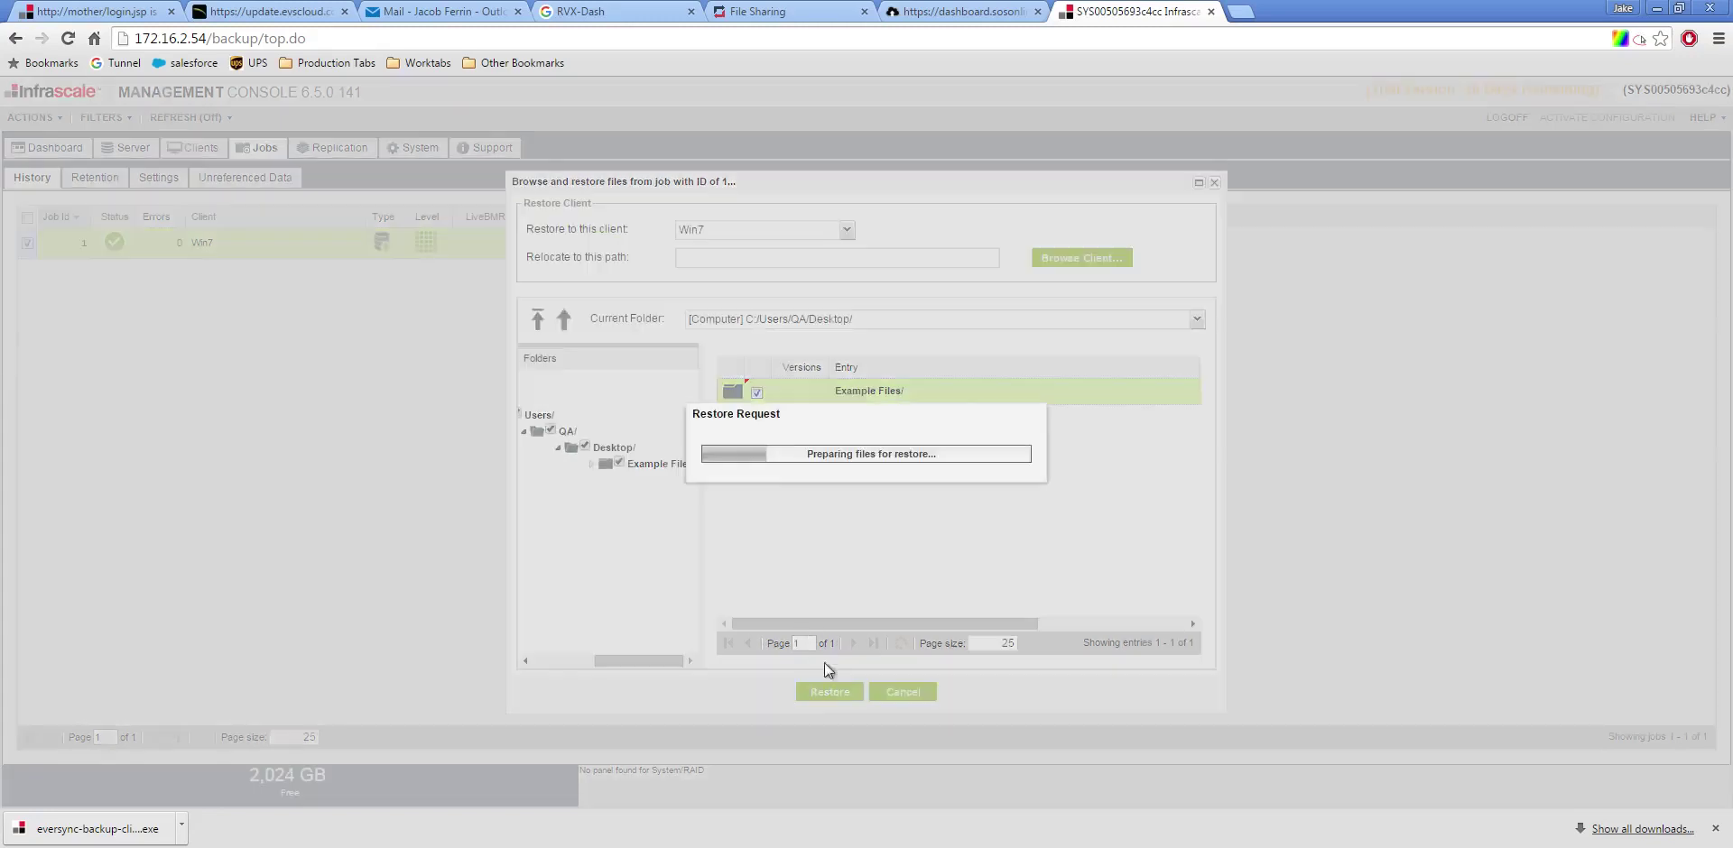
click(892, 468)
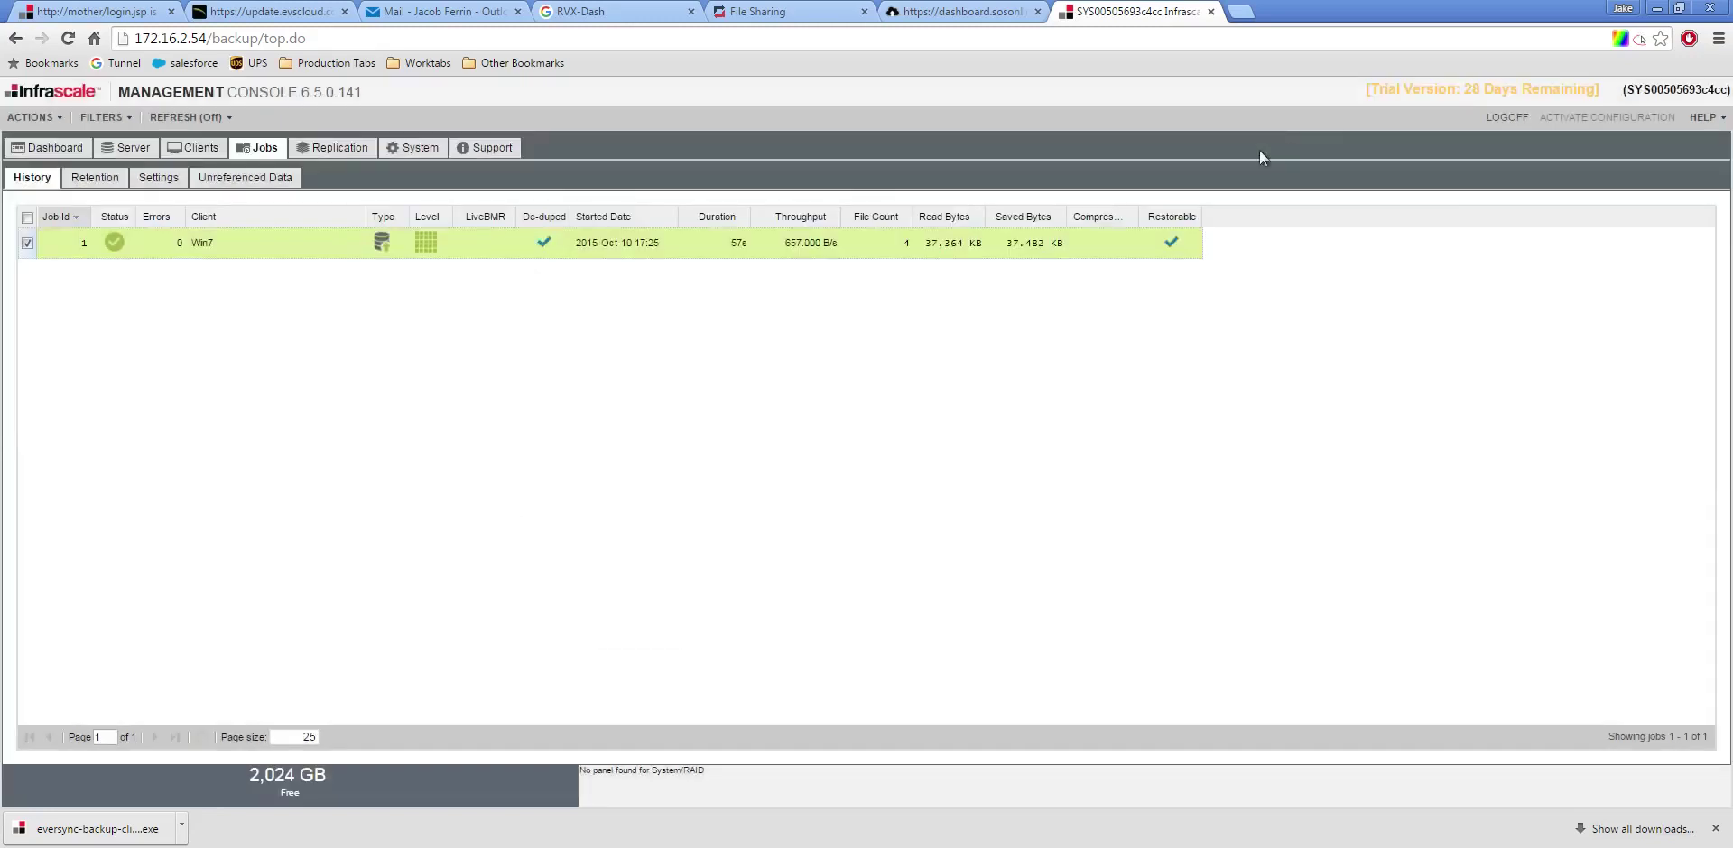
click(129, 148)
click(148, 179)
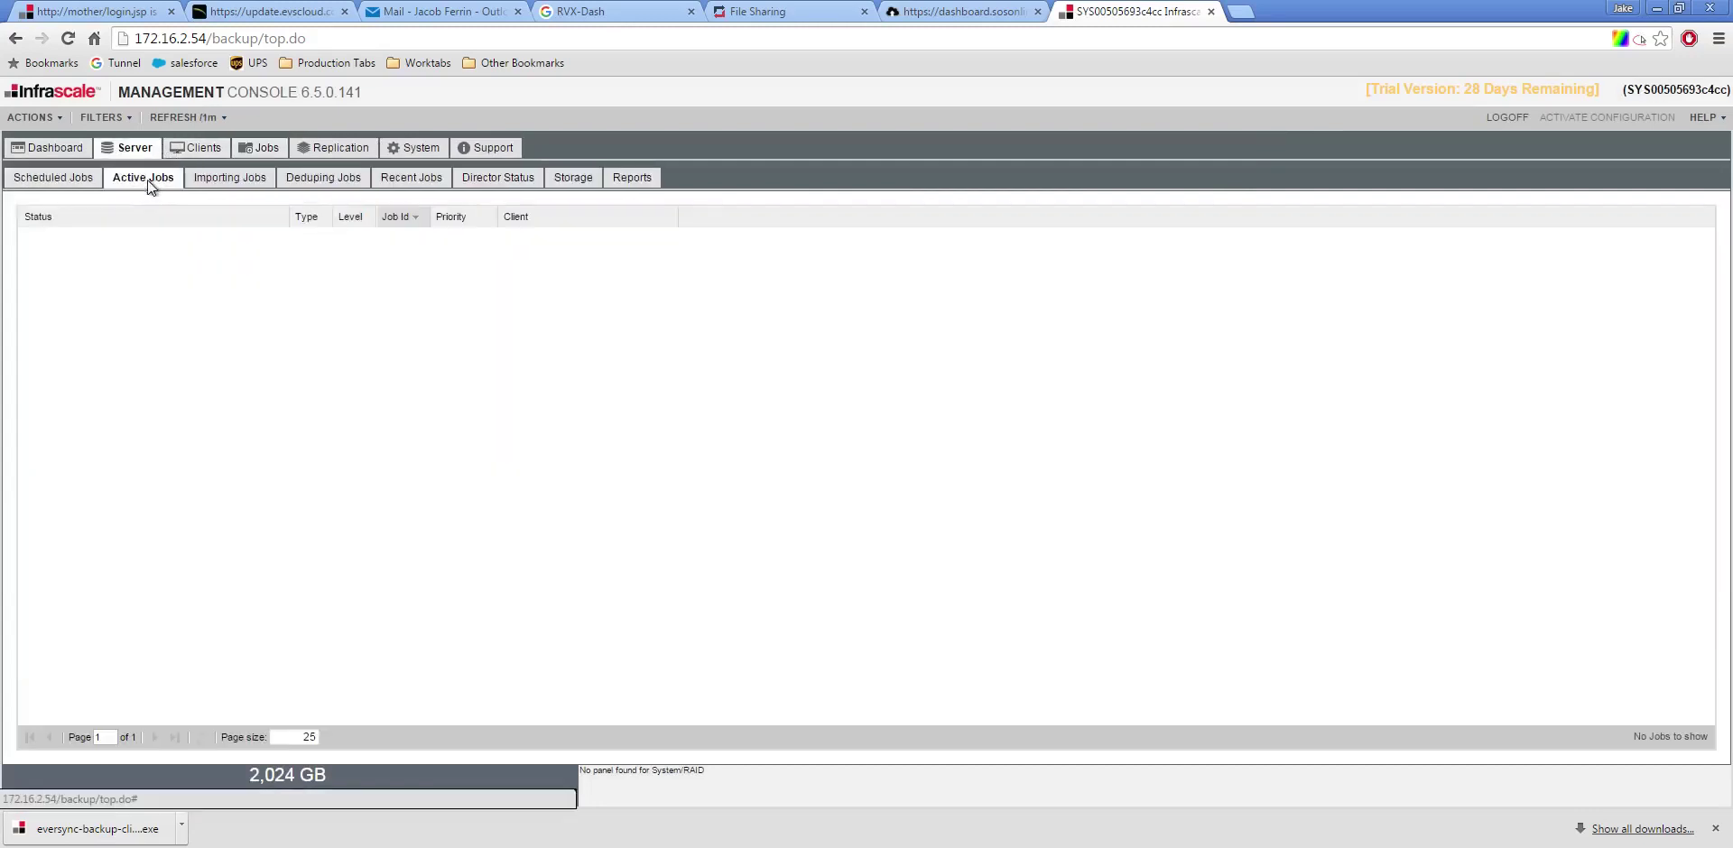
click(262, 148)
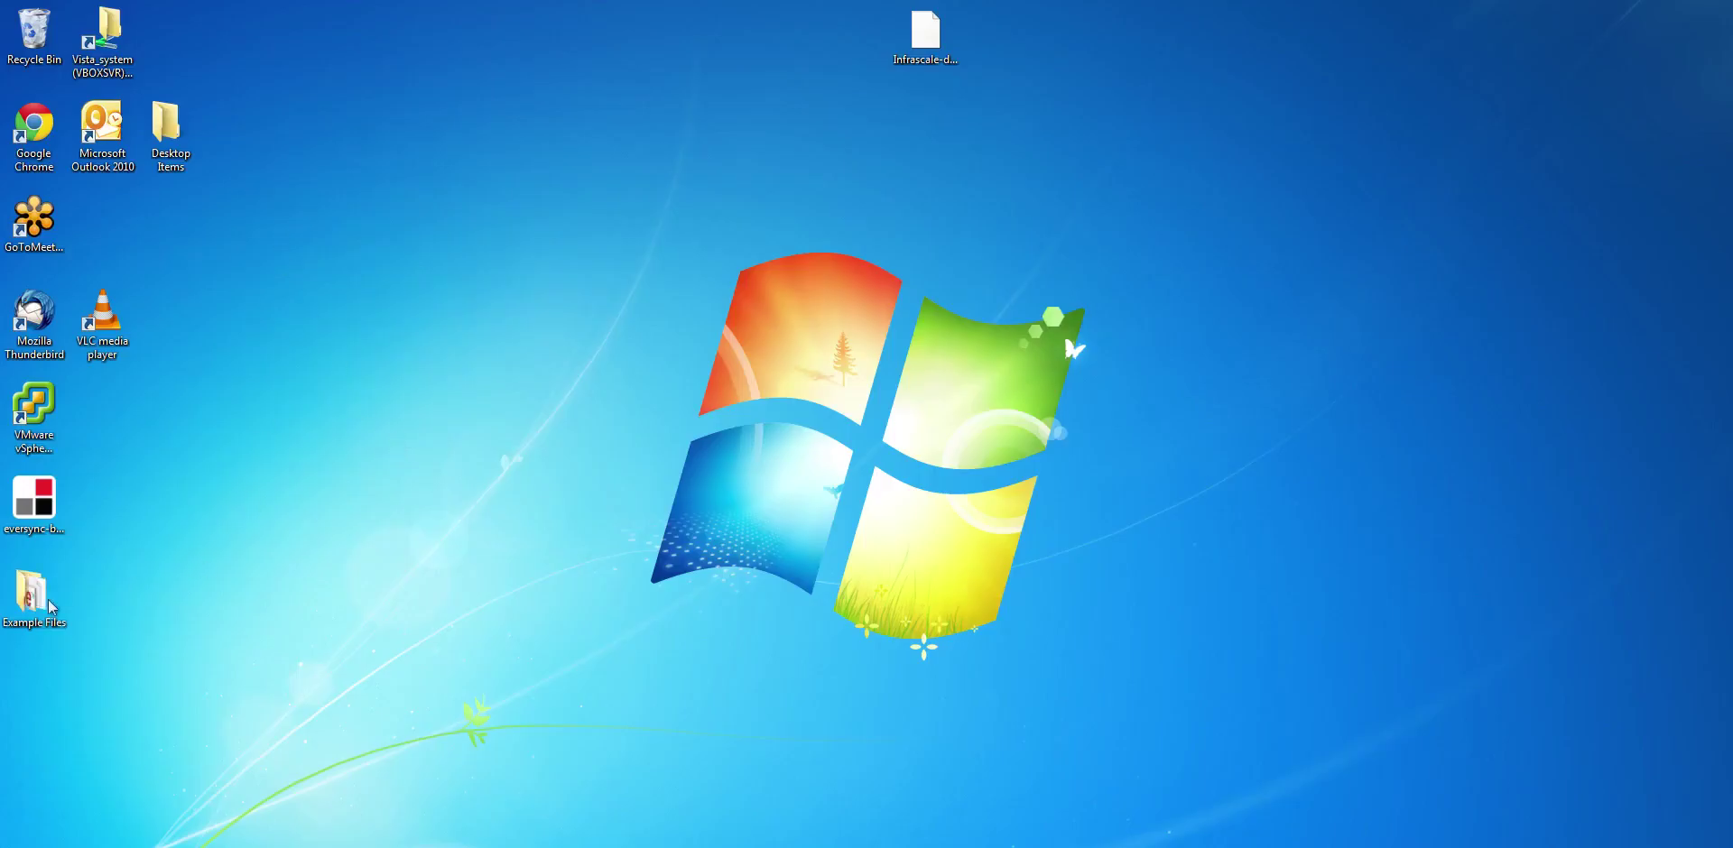
Step: Move the Example Files folder clear of the other desktop icons and check its contents, returning to the Infrascale console in Chrome
drag(45, 601, 464, 253)
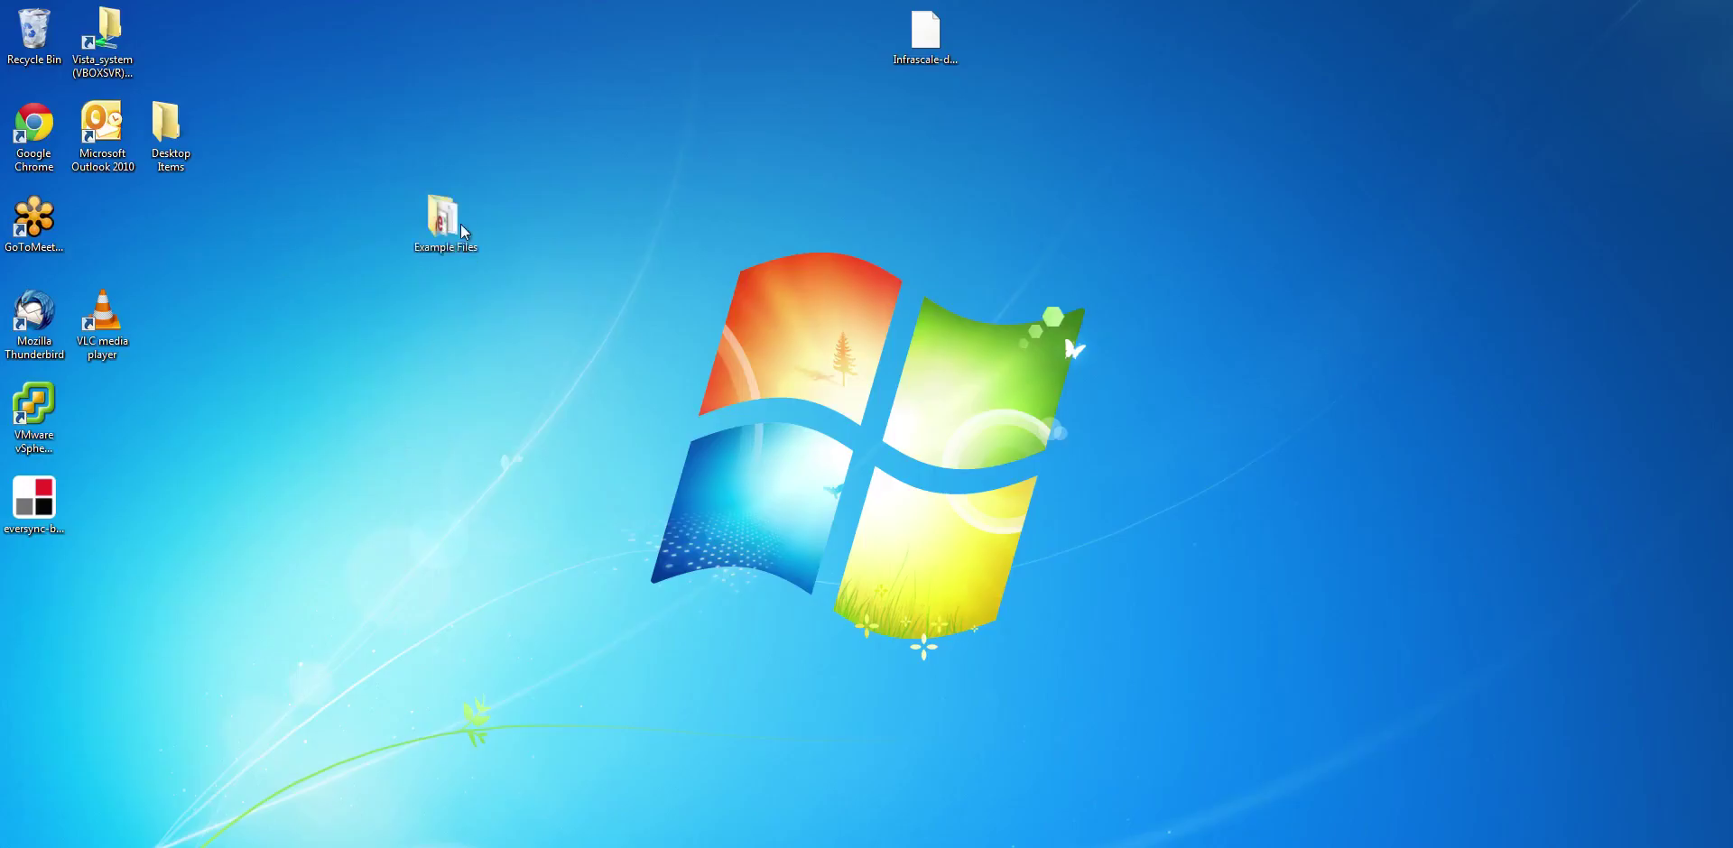
double_click(461, 226)
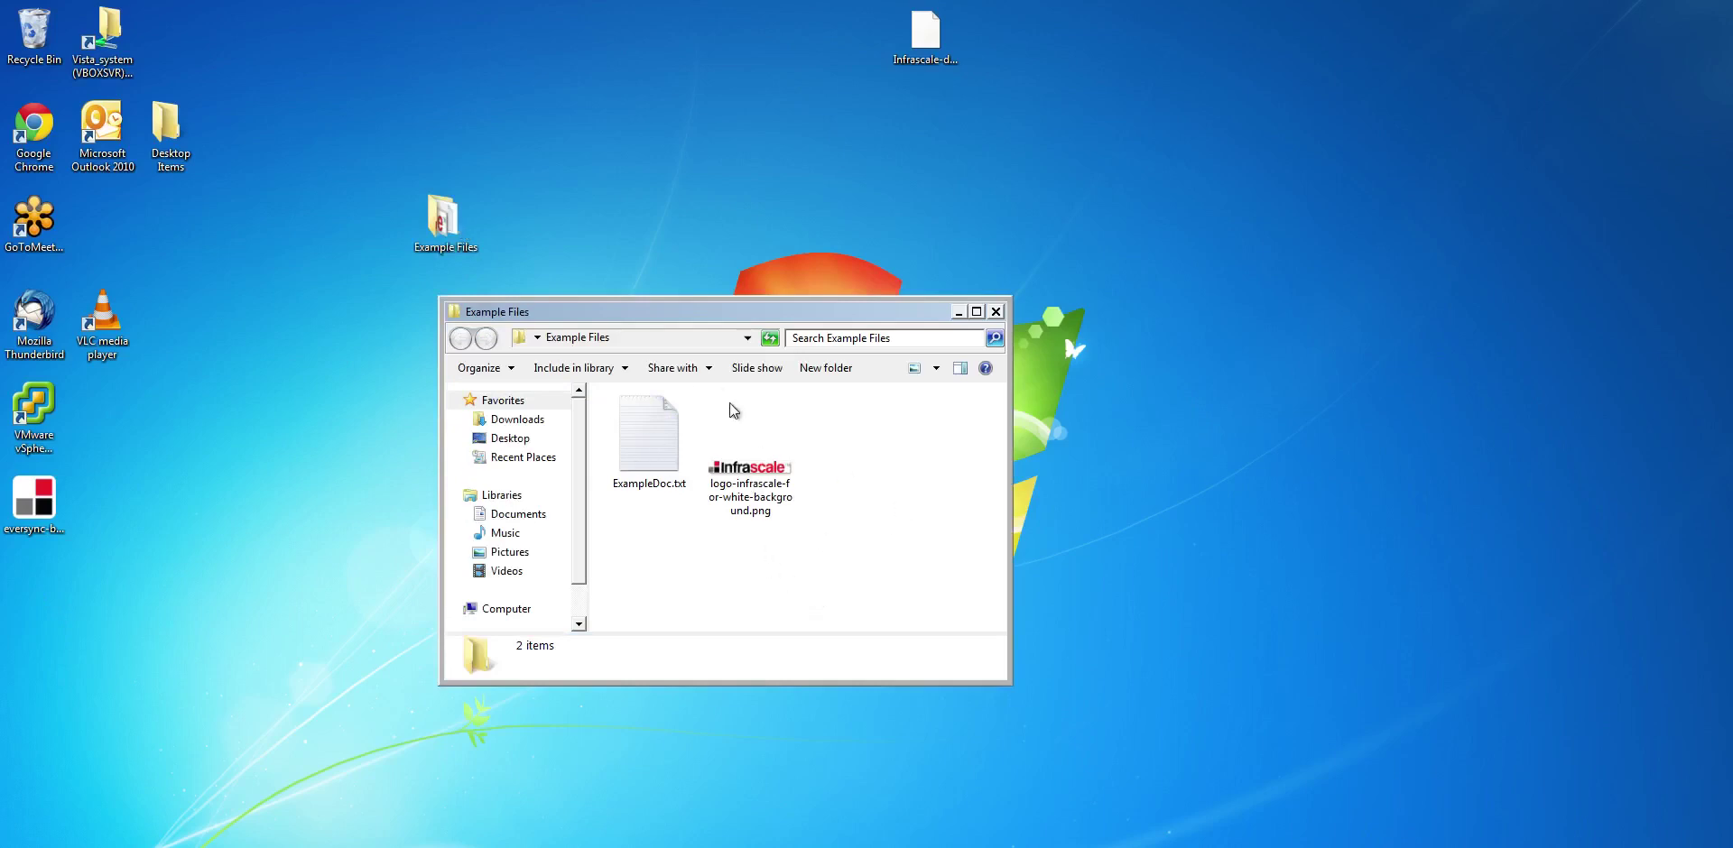
click(996, 311)
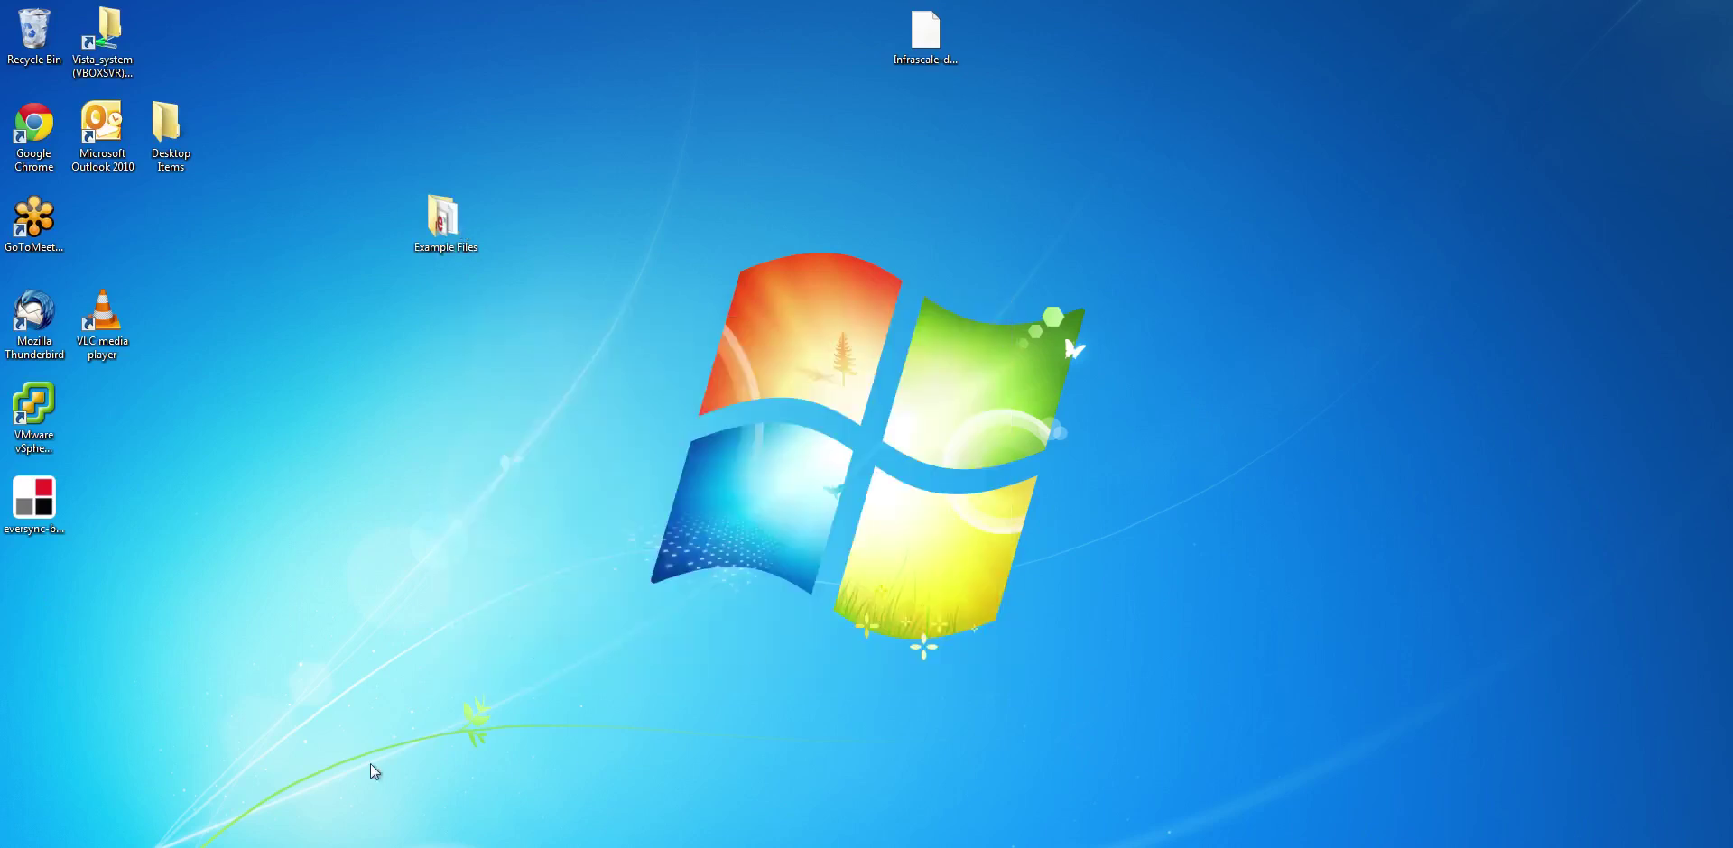
key(alt+Tab)
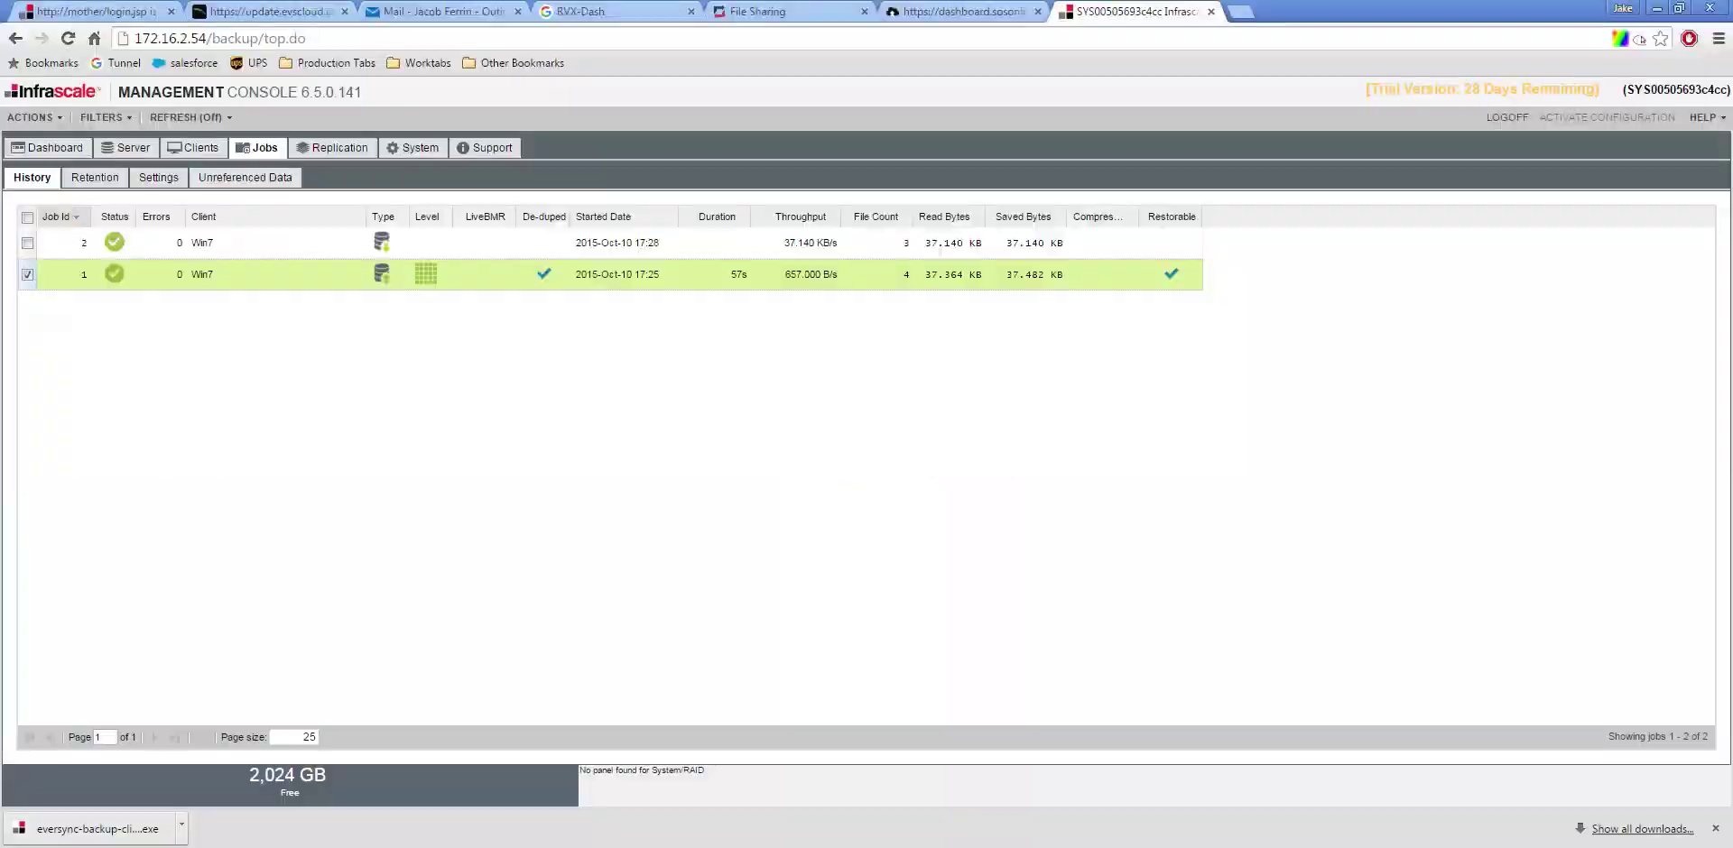